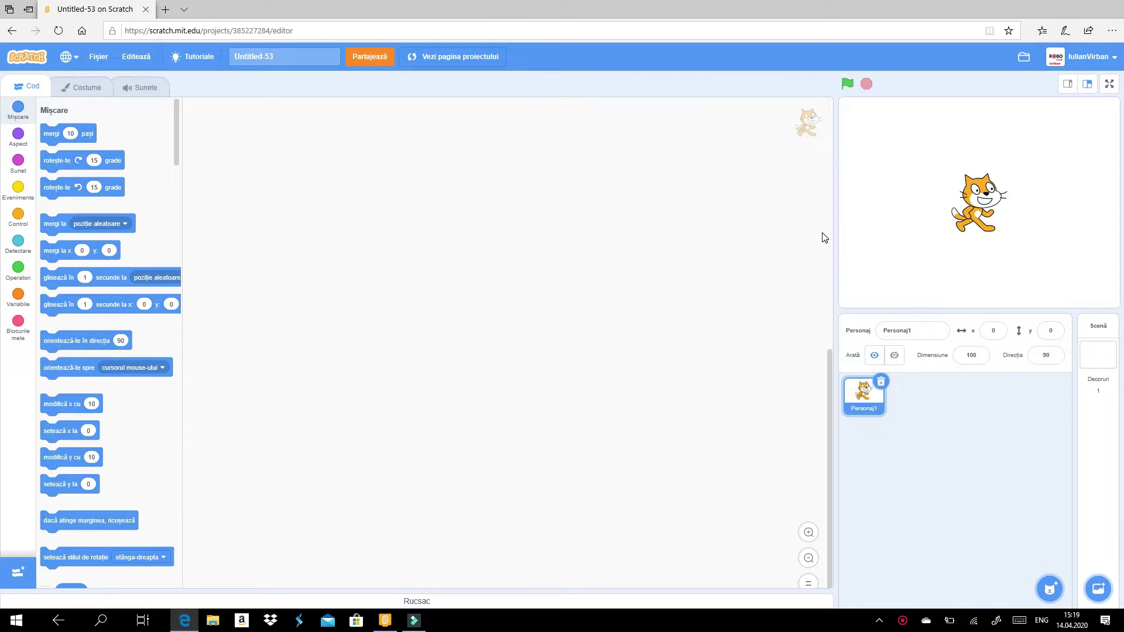
Delete the cat sprite and start painting a new blank sprite
{"action": "left_click", "coordinate": [881, 385]}
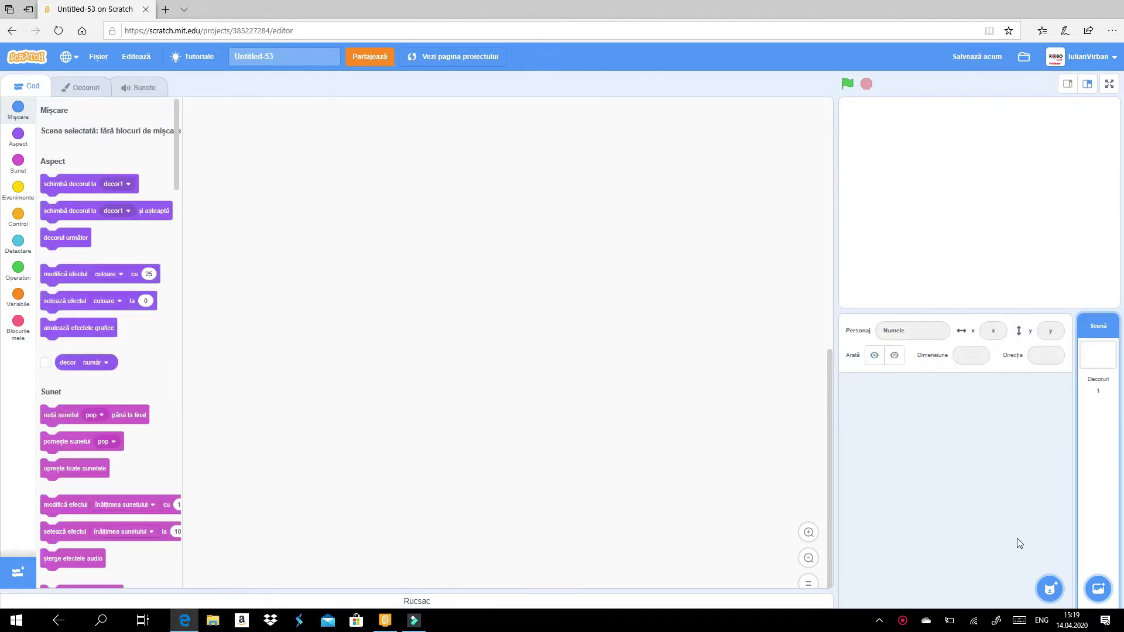
{"action": "mouse_move", "coordinate": [1050, 587]}
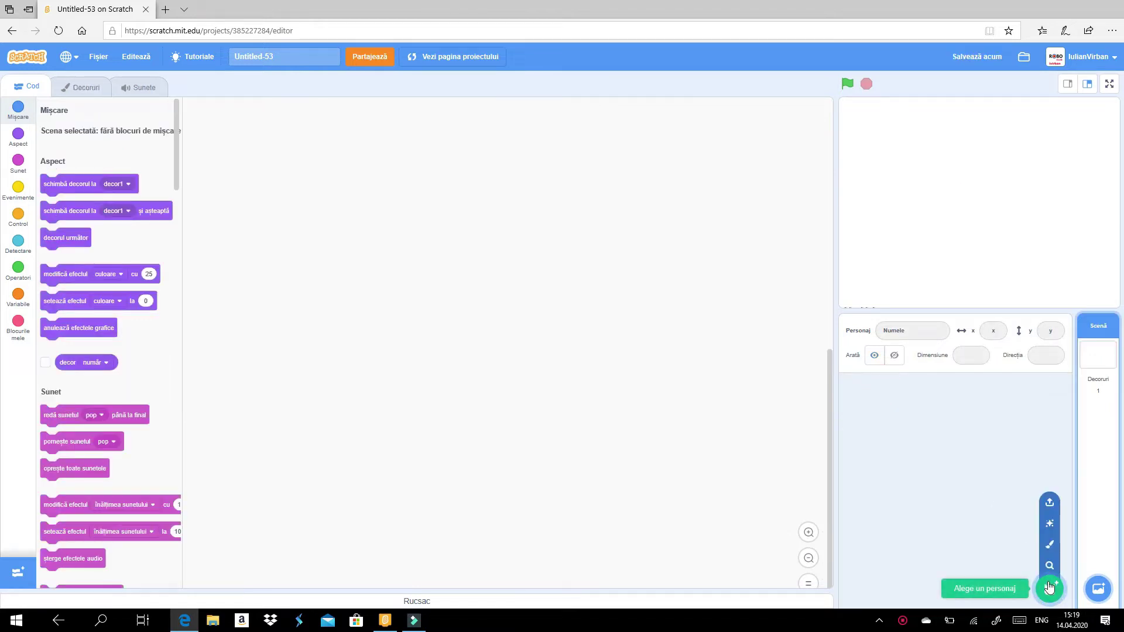
{"action": "left_click", "coordinate": [1050, 551]}
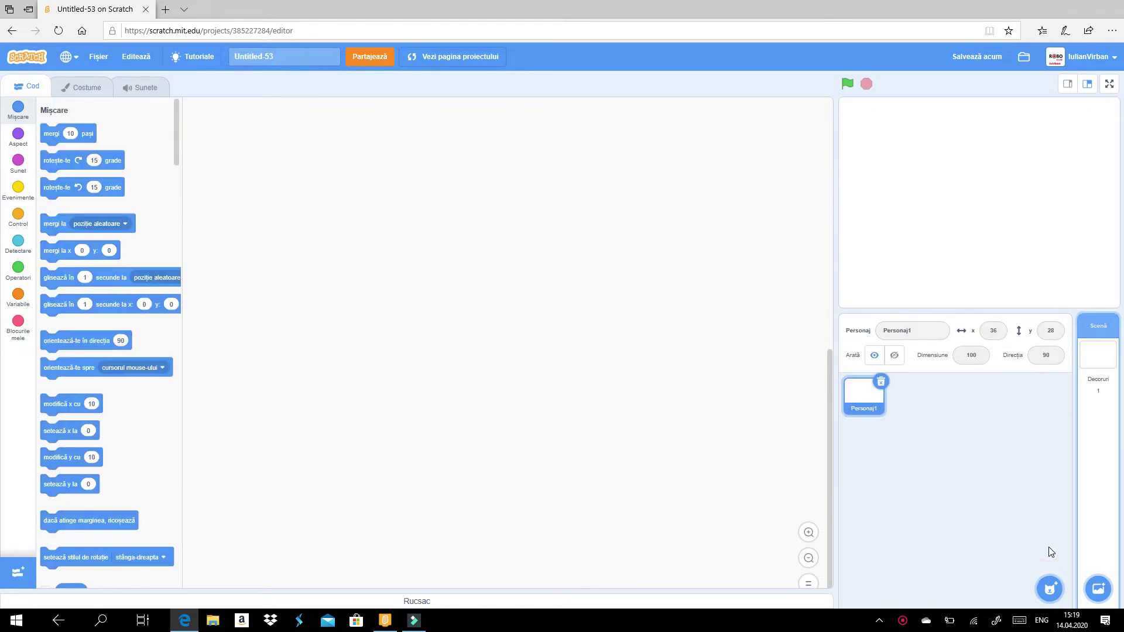
{"action": "left_click", "coordinate": [427, 404]}
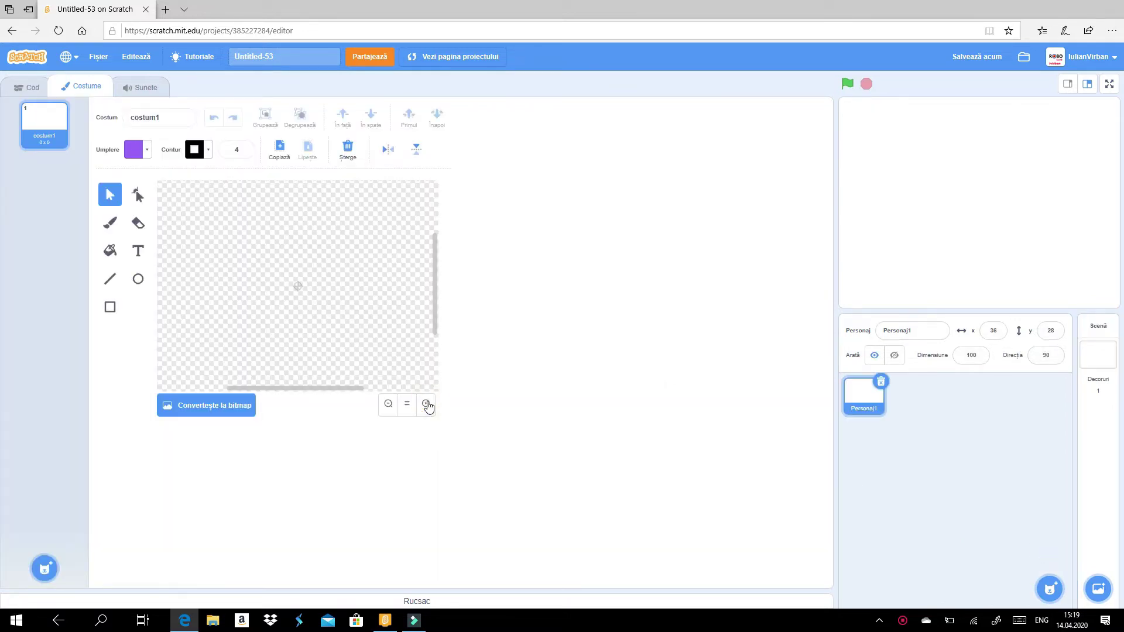
{"action": "left_click", "coordinate": [426, 404]}
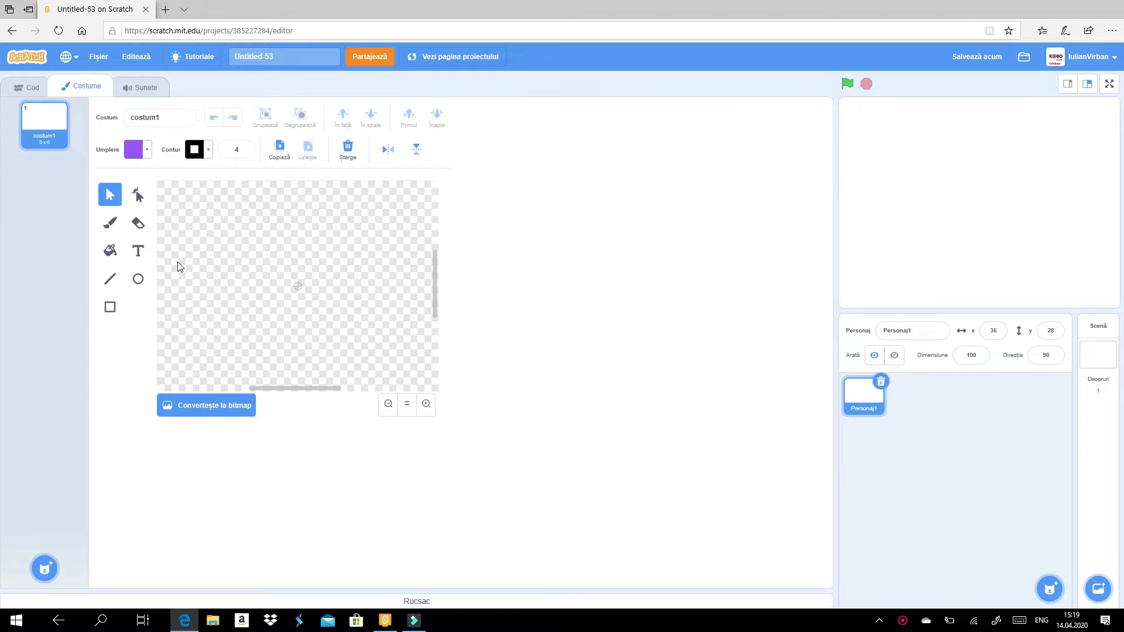
Draw a circle about 79 by 79 centred on the canvas, filled with colour 72, saturation 12, brightness 71
{"action": "left_click", "coordinate": [138, 279]}
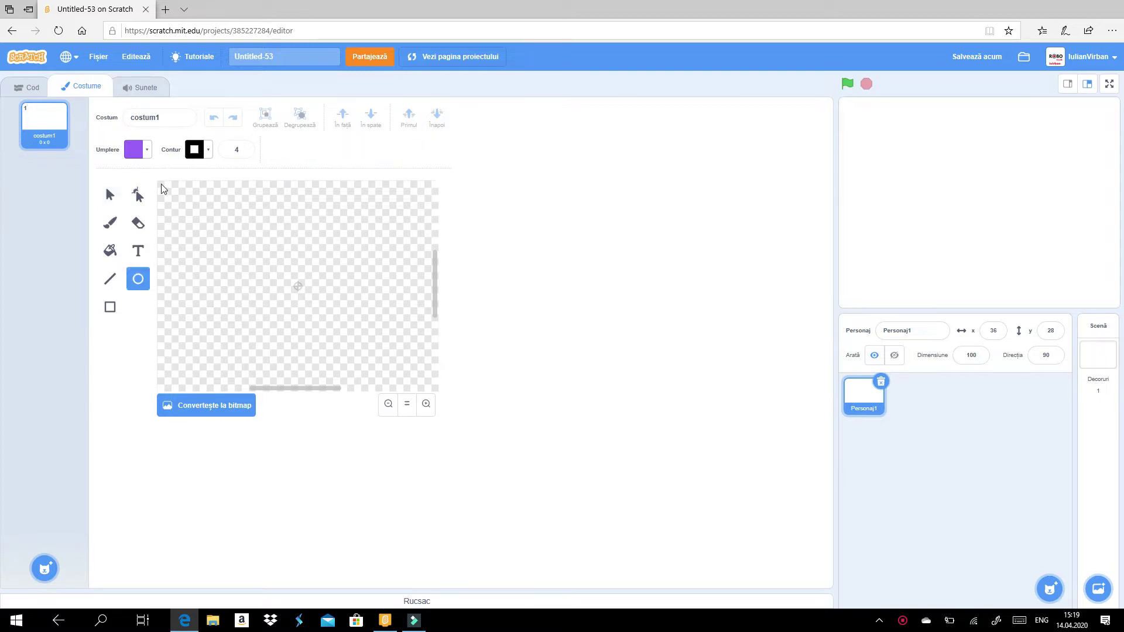
{"action": "left_click", "coordinate": [147, 153]}
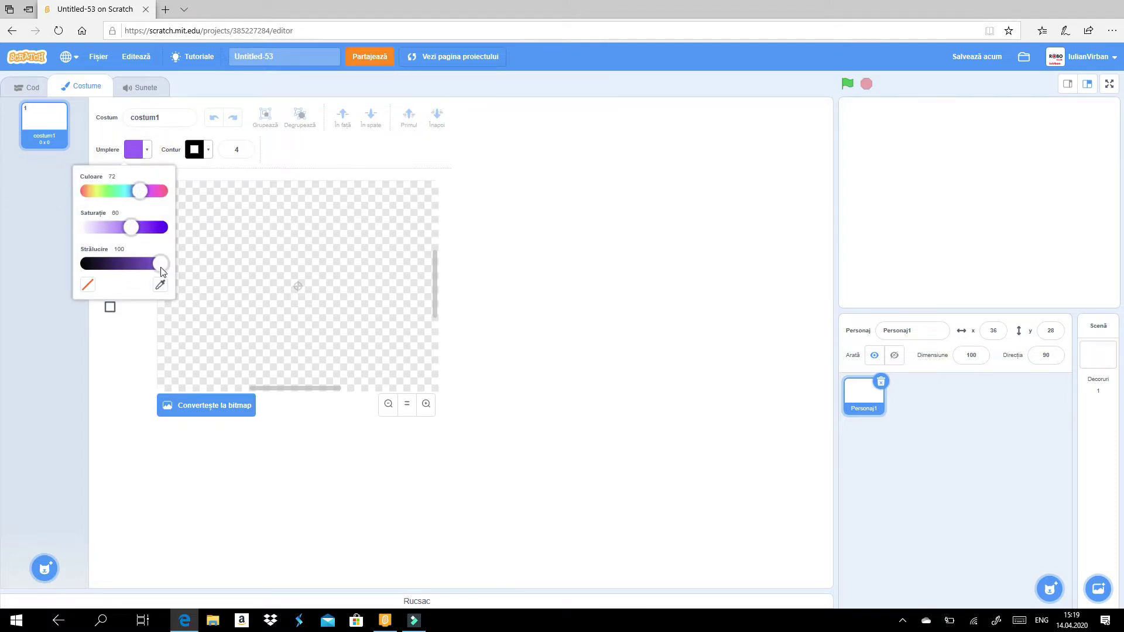
{"action": "left_click_drag", "start_coordinate": [160, 265], "coordinate": [97, 228]}
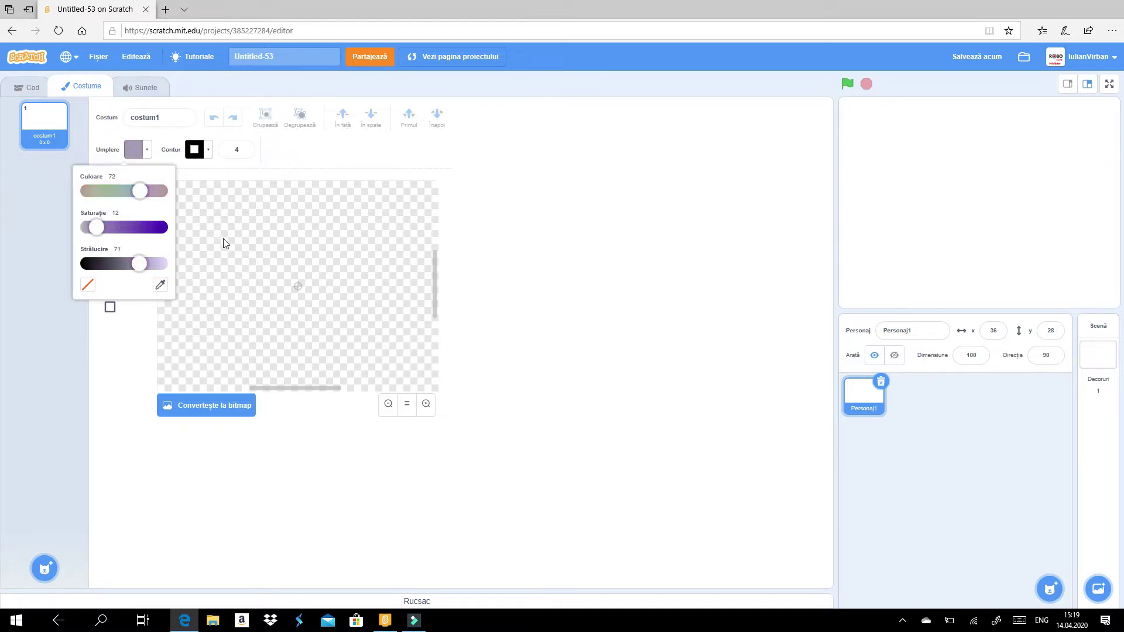
{"action": "left_click", "coordinate": [111, 351]}
{"action": "mouse_move", "coordinate": [267, 240]}
{"action": "left_mouse_down"}
{"action": "mouse_move", "coordinate": [332, 304]}
{"action": "mouse_move", "coordinate": [368, 305]}
{"action": "mouse_move", "coordinate": [298, 280]}
{"action": "mouse_move", "coordinate": [387, 330]}
{"action": "mouse_move", "coordinate": [287, 270]}
{"action": "mouse_move", "coordinate": [391, 334]}
{"action": "mouse_move", "coordinate": [401, 369]}
{"action": "mouse_move", "coordinate": [392, 336]}
{"action": "mouse_move", "coordinate": [266, 275]}
{"action": "mouse_move", "coordinate": [404, 365]}
{"action": "left_mouse_up"}
{"action": "key", "text": "shift"}
{"action": "key", "text": "s"}
{"action": "mouse_move", "coordinate": [305, 282]}
{"action": "left_mouse_down"}
{"action": "mouse_move", "coordinate": [315, 325]}
{"action": "mouse_move", "coordinate": [297, 305]}
{"action": "left_mouse_up"}
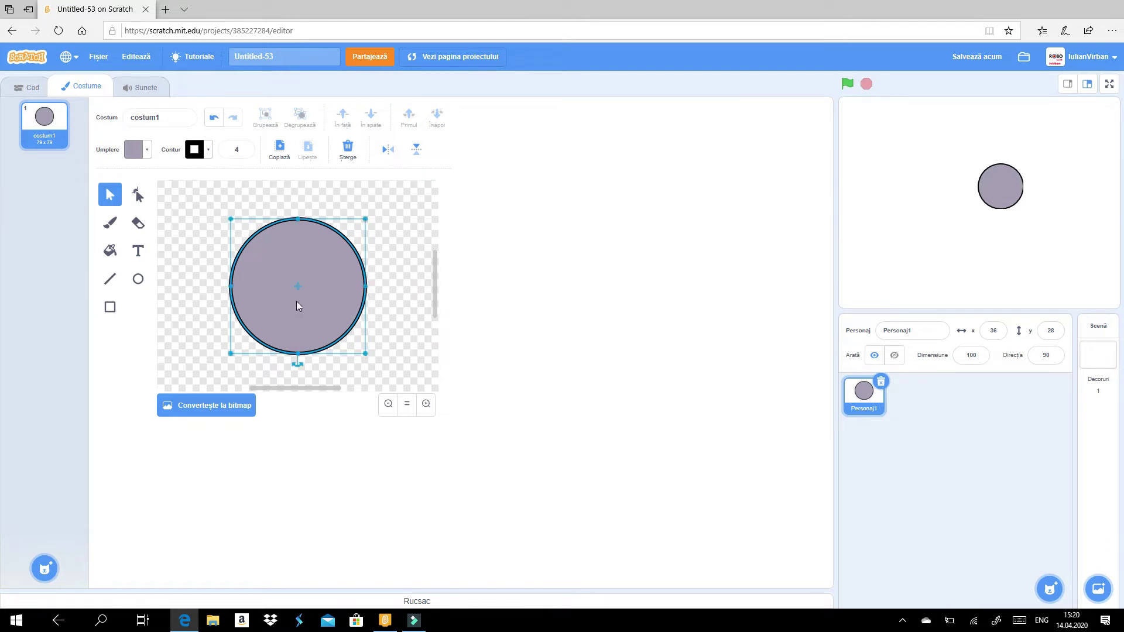
Draw a small black circle as an eye in the grey circle's upper-left part, using a fill brightness of 0
{"action": "left_click", "coordinate": [388, 403]}
{"action": "left_click", "coordinate": [379, 304]}
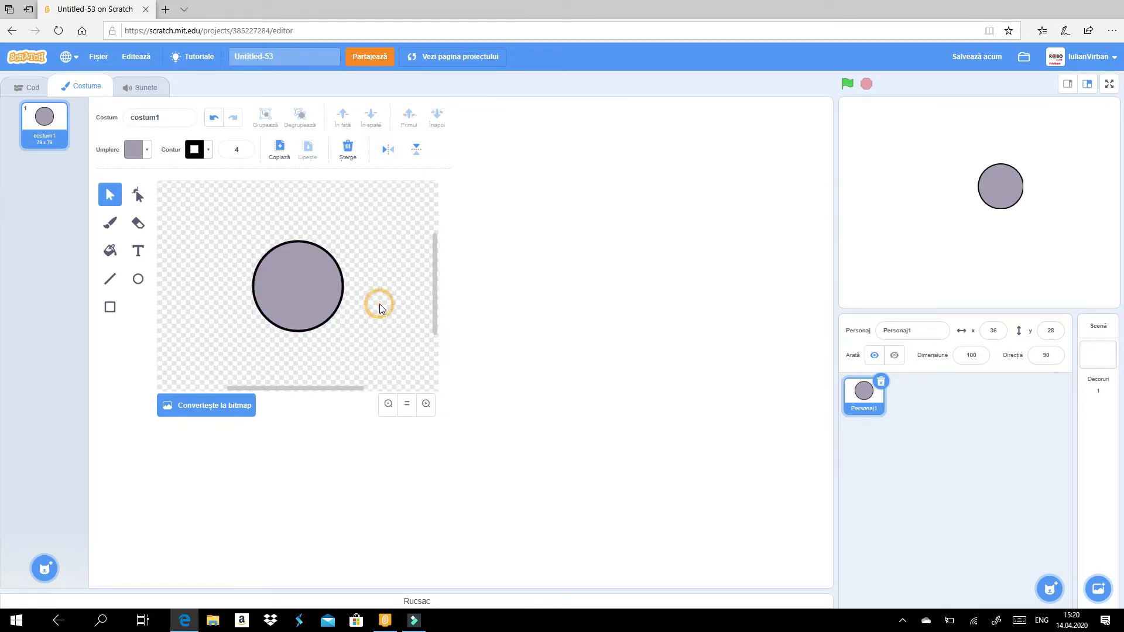
{"action": "left_click", "coordinate": [138, 285]}
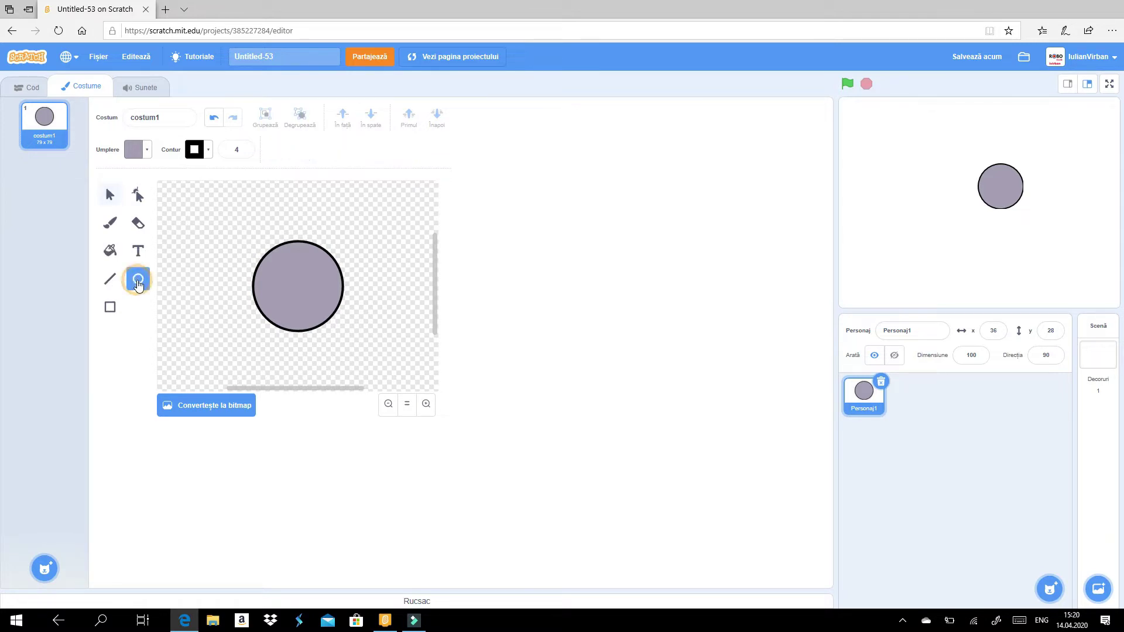
{"action": "left_click", "coordinate": [147, 152]}
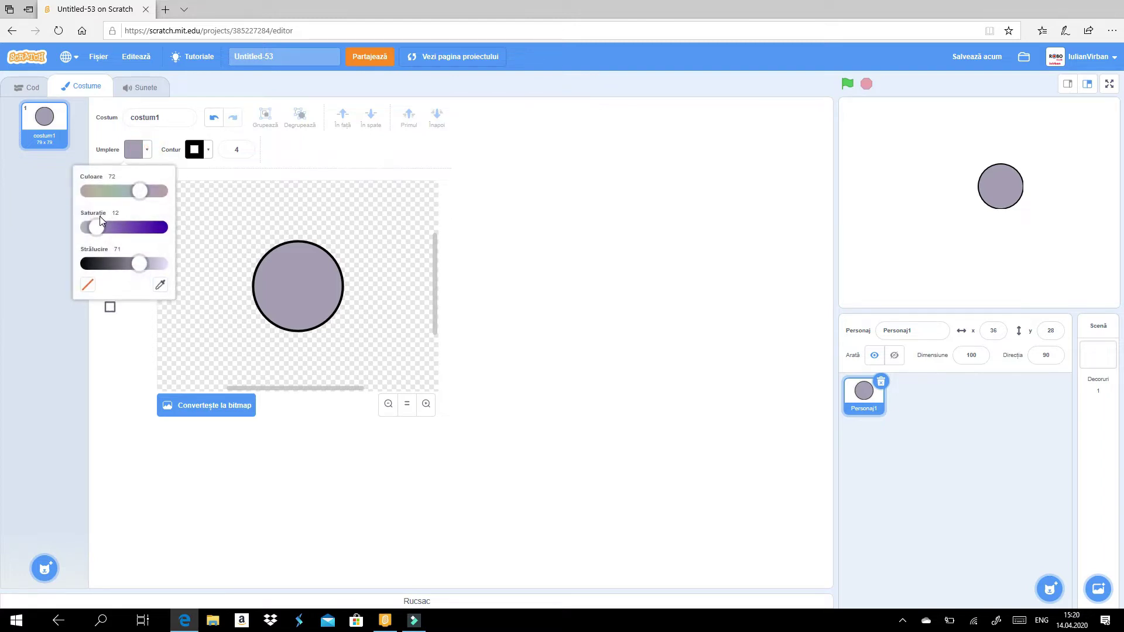
{"action": "left_click_drag", "start_coordinate": [134, 264], "coordinate": [74, 267]}
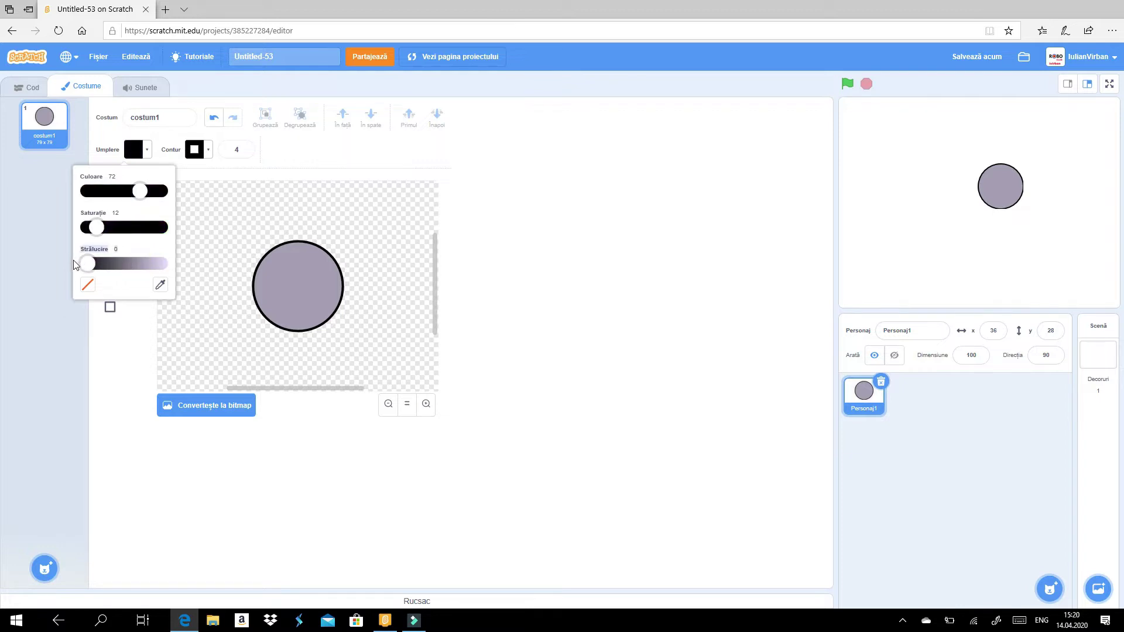
{"action": "left_click", "coordinate": [225, 279]}
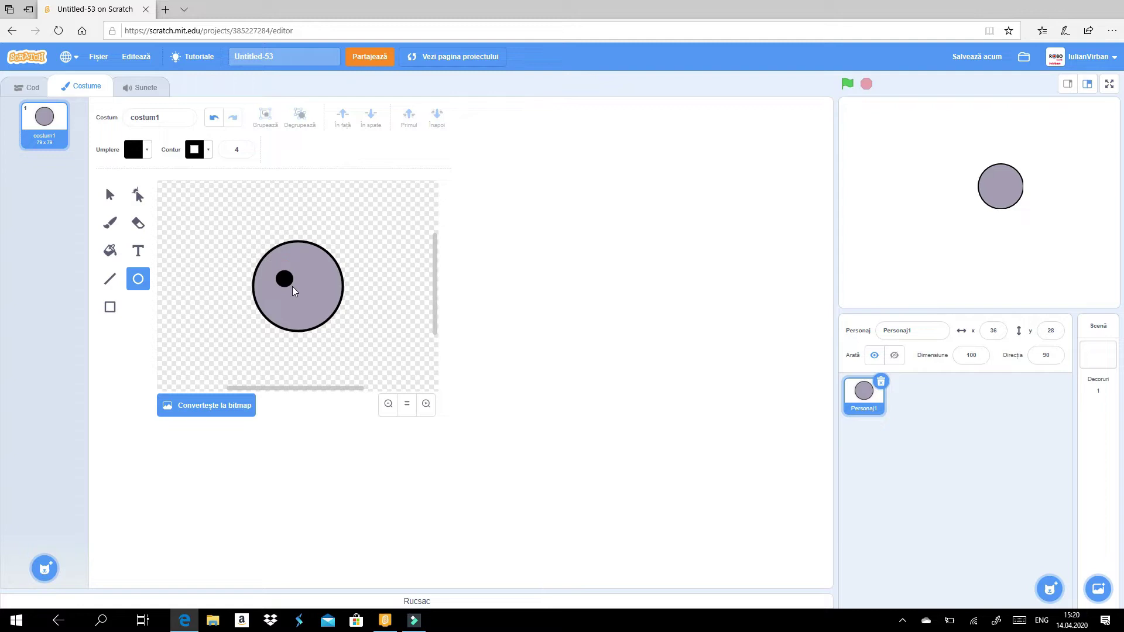
{"action": "left_click_drag", "start_coordinate": [293, 286], "coordinate": [293, 287]}
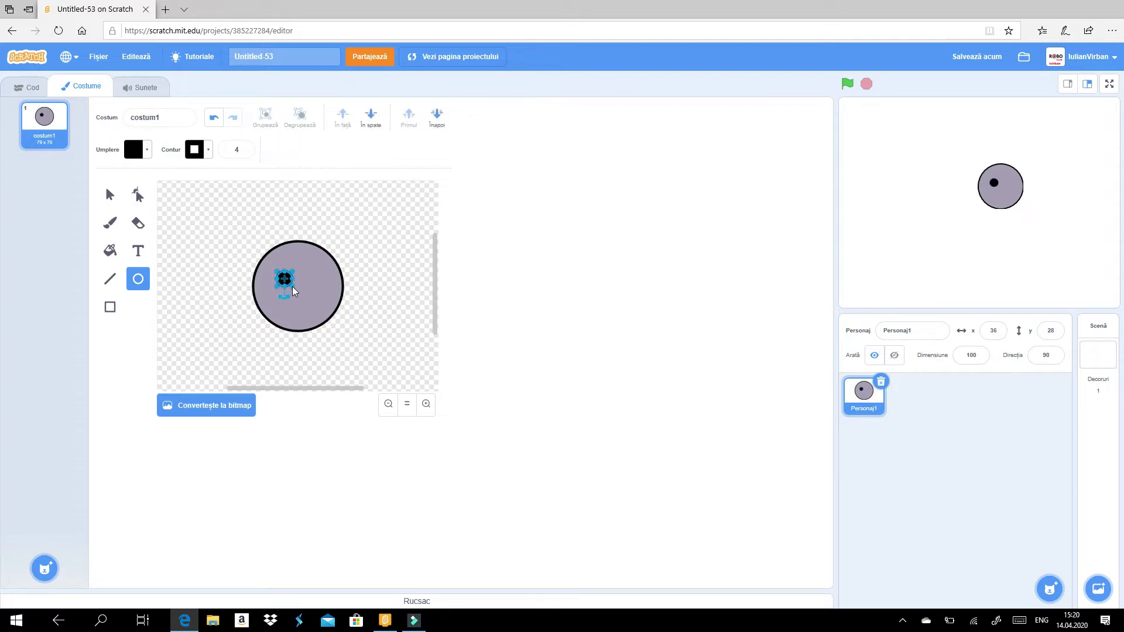
{"action": "left_click", "coordinate": [216, 255]}
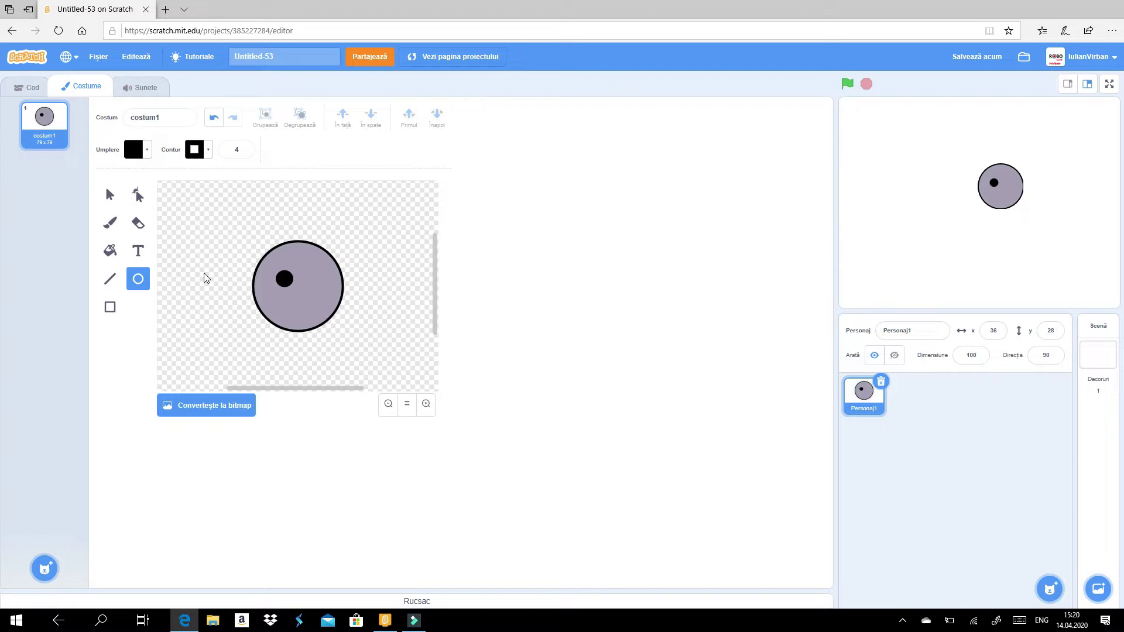
Draw a tiny white circle inside the black eye, with fill saturation 0 and brightness 100
{"action": "left_click", "coordinate": [147, 151]}
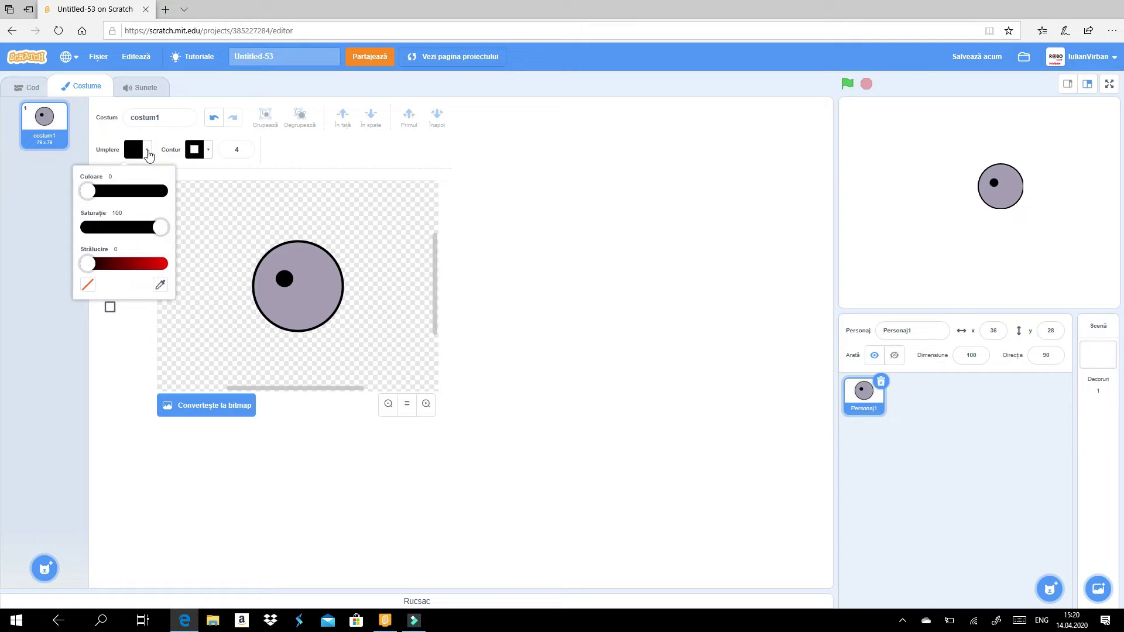
{"action": "left_click_drag", "start_coordinate": [88, 263], "coordinate": [174, 272]}
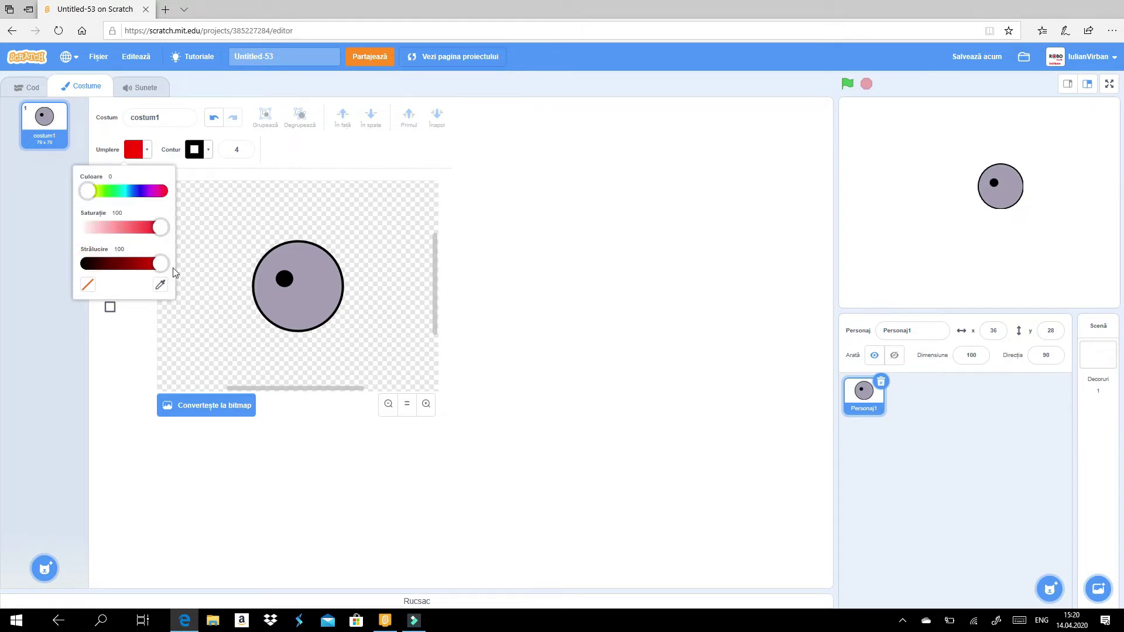
{"action": "left_click_drag", "start_coordinate": [157, 230], "coordinate": [79, 235]}
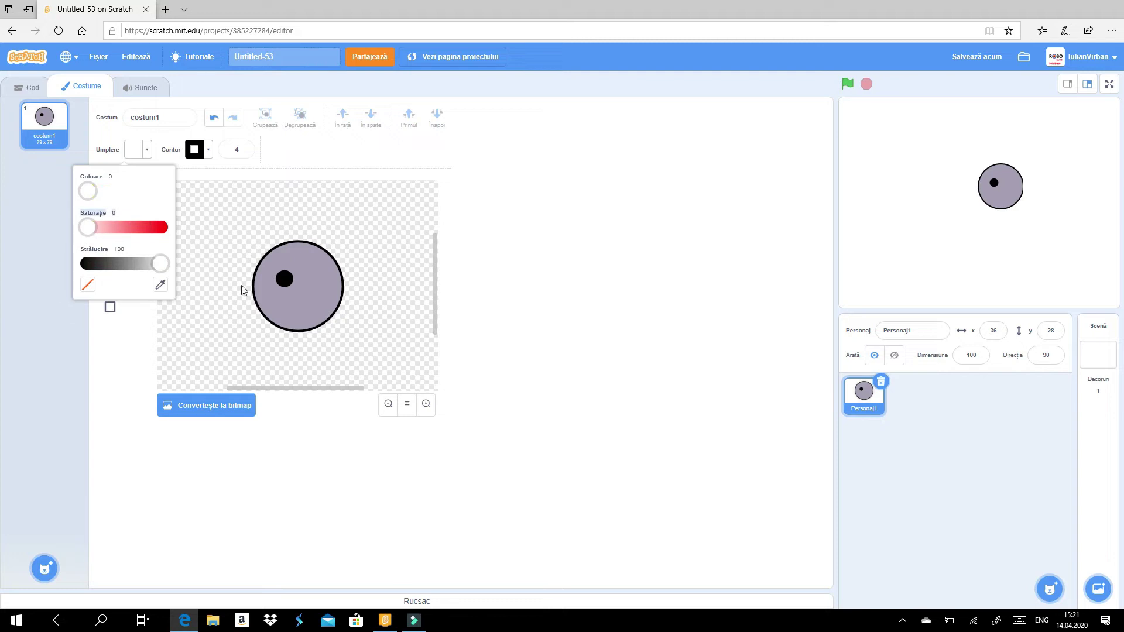
{"action": "left_click", "coordinate": [283, 279]}
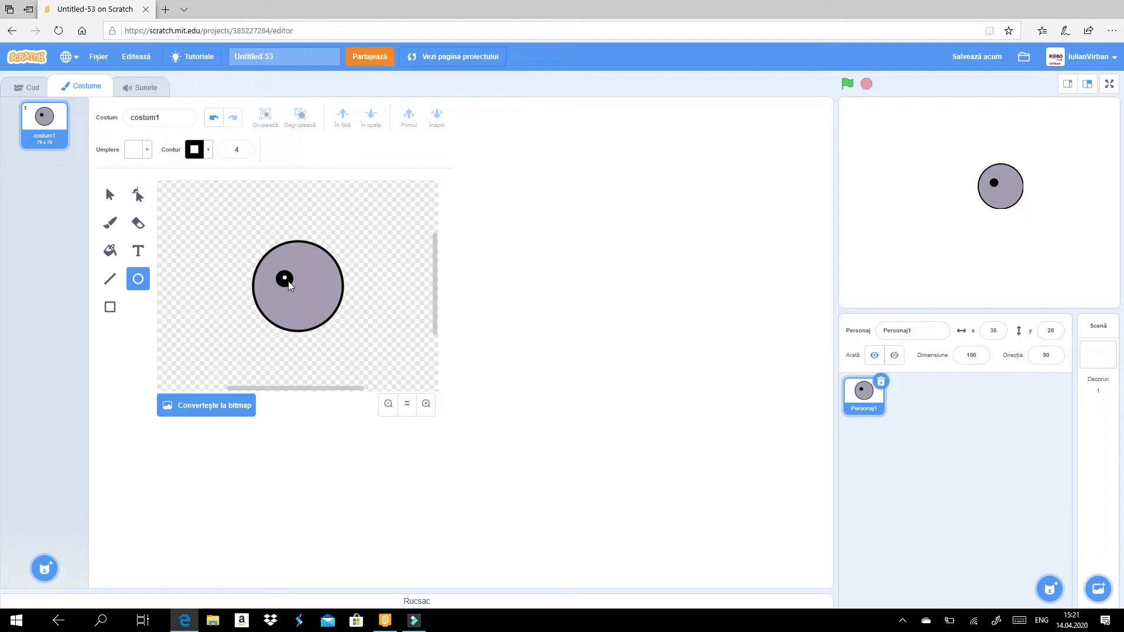
{"action": "left_click", "coordinate": [216, 233]}
{"action": "left_click_drag", "start_coordinate": [284, 289], "coordinate": [348, 299]}
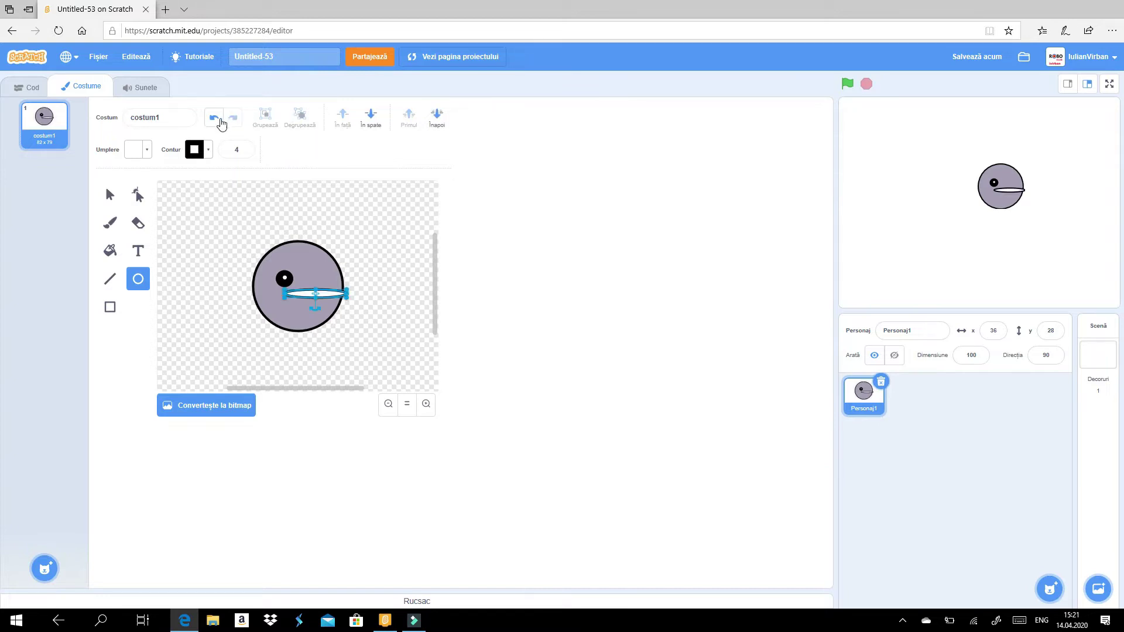
{"action": "left_click", "coordinate": [214, 119]}
{"action": "left_click", "coordinate": [205, 258]}
Move the grey head circle clear of the eye and group the eye's black and white circles
{"action": "left_click", "coordinate": [110, 194]}
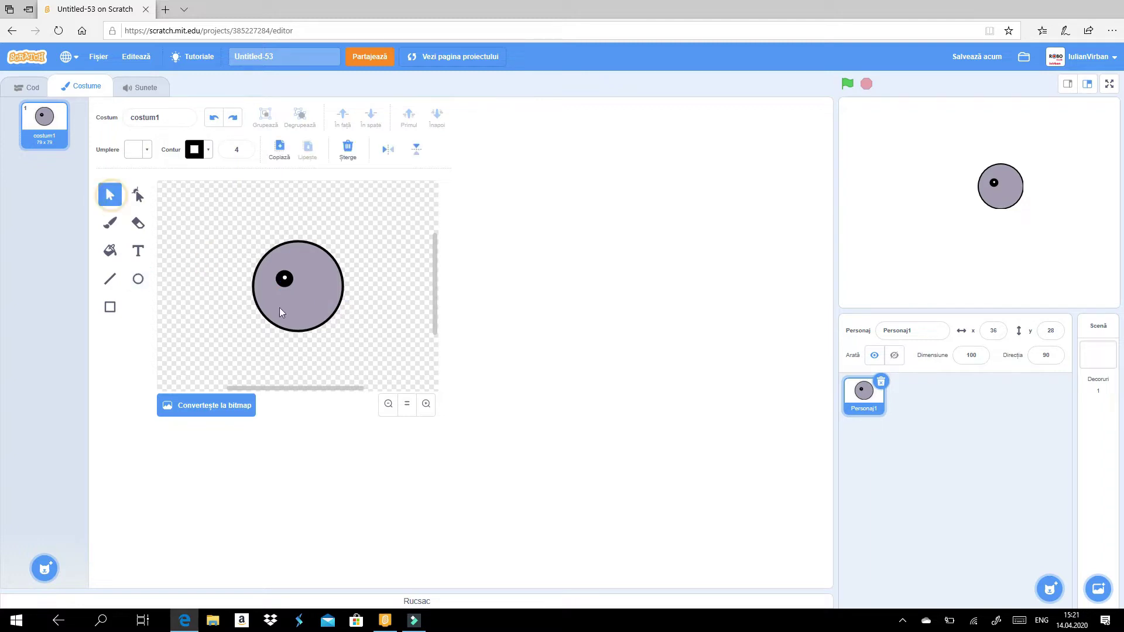
{"action": "left_click_drag", "start_coordinate": [293, 315], "coordinate": [363, 343]}
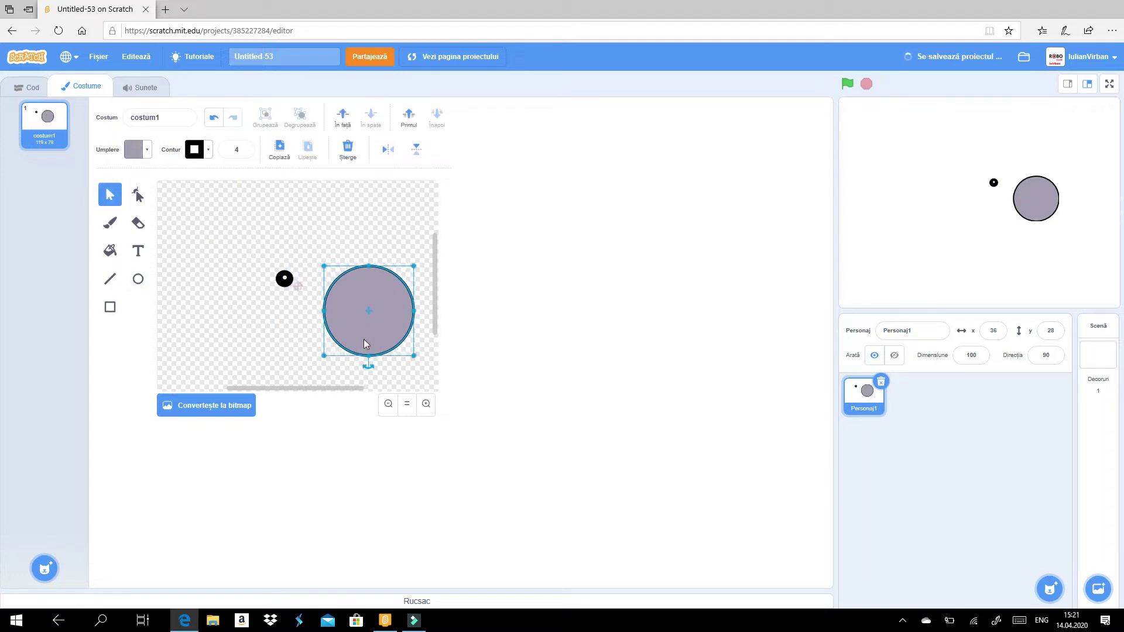
{"action": "left_click", "coordinate": [267, 312]}
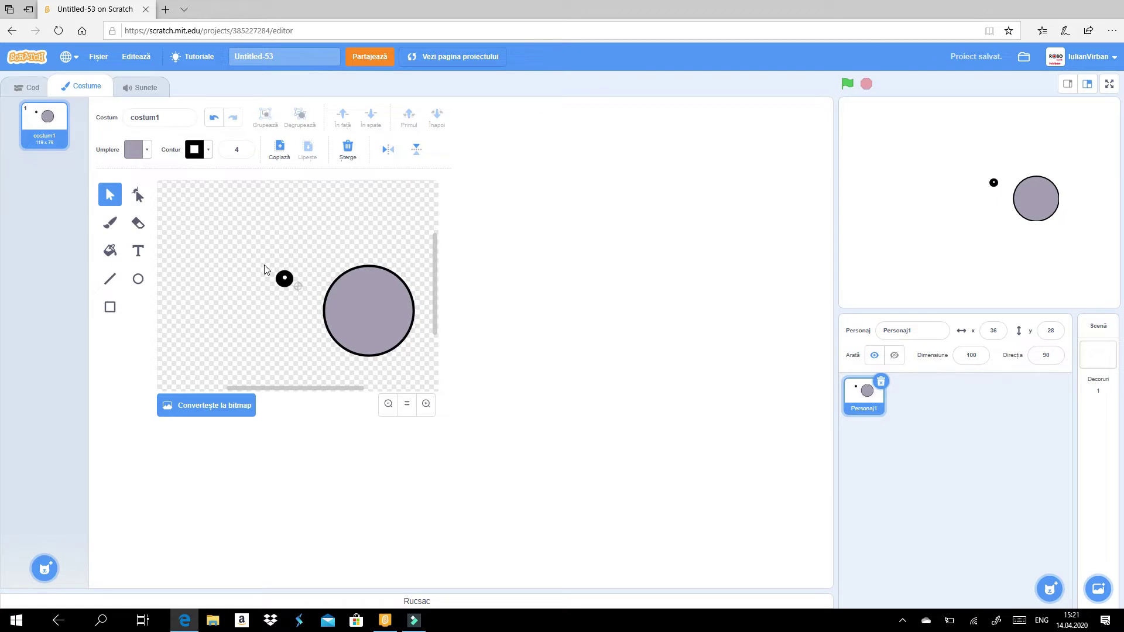
{"action": "left_click", "coordinate": [292, 284]}
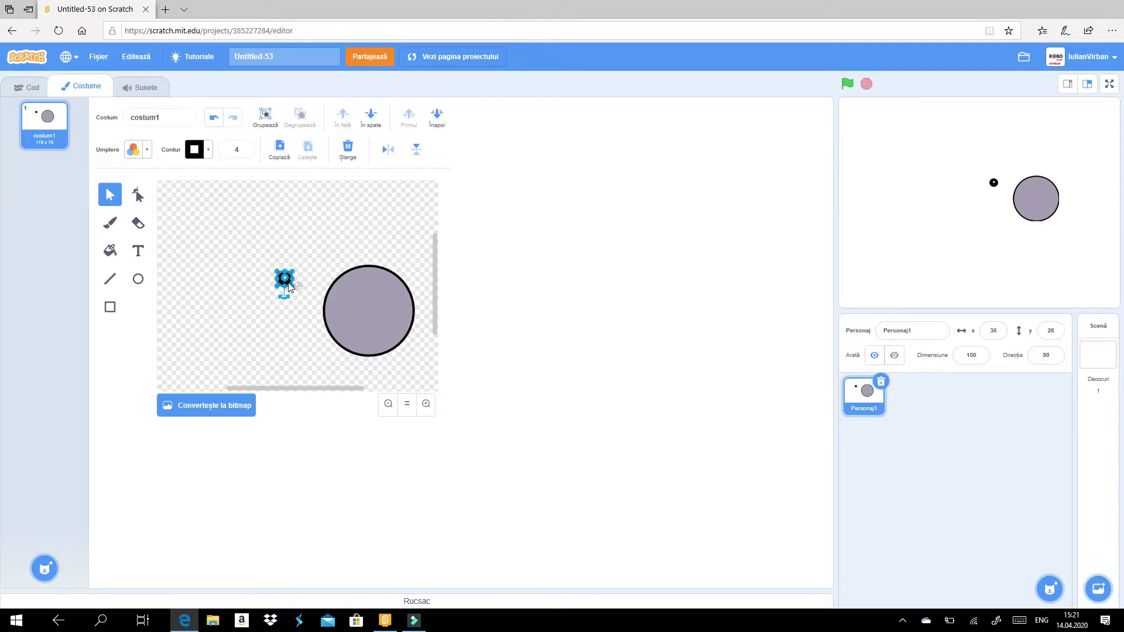
{"action": "left_click", "coordinate": [267, 120]}
{"action": "left_click", "coordinate": [294, 253]}
Move the grouped eye upward and place a duplicate of it on its right
{"action": "left_click_drag", "start_coordinate": [285, 281], "coordinate": [275, 231]}
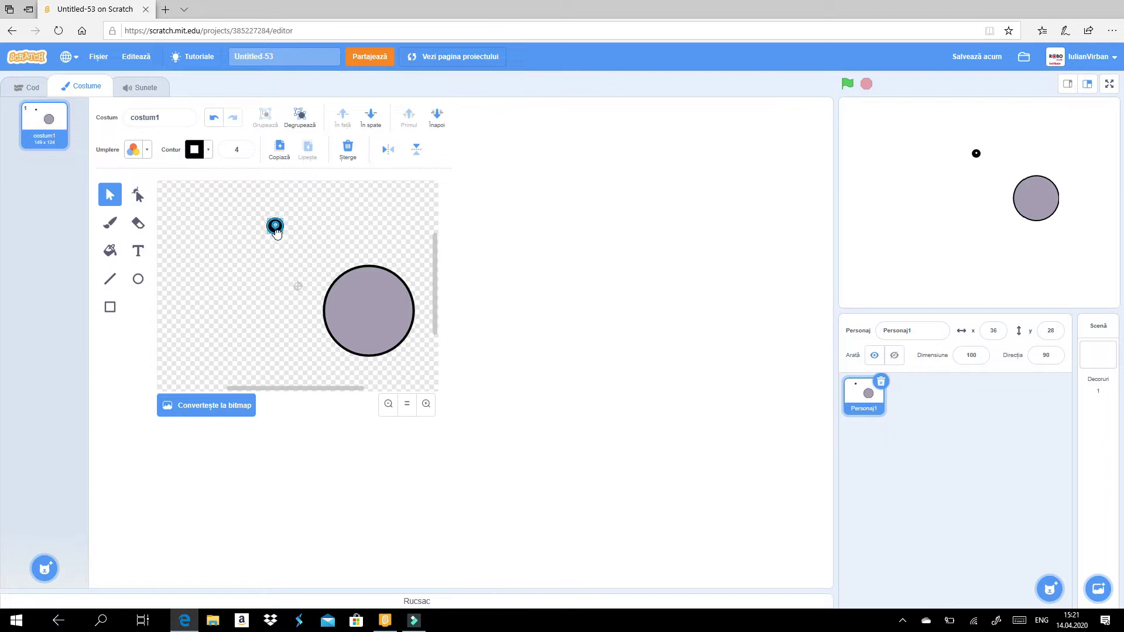
{"action": "left_click", "coordinate": [281, 153]}
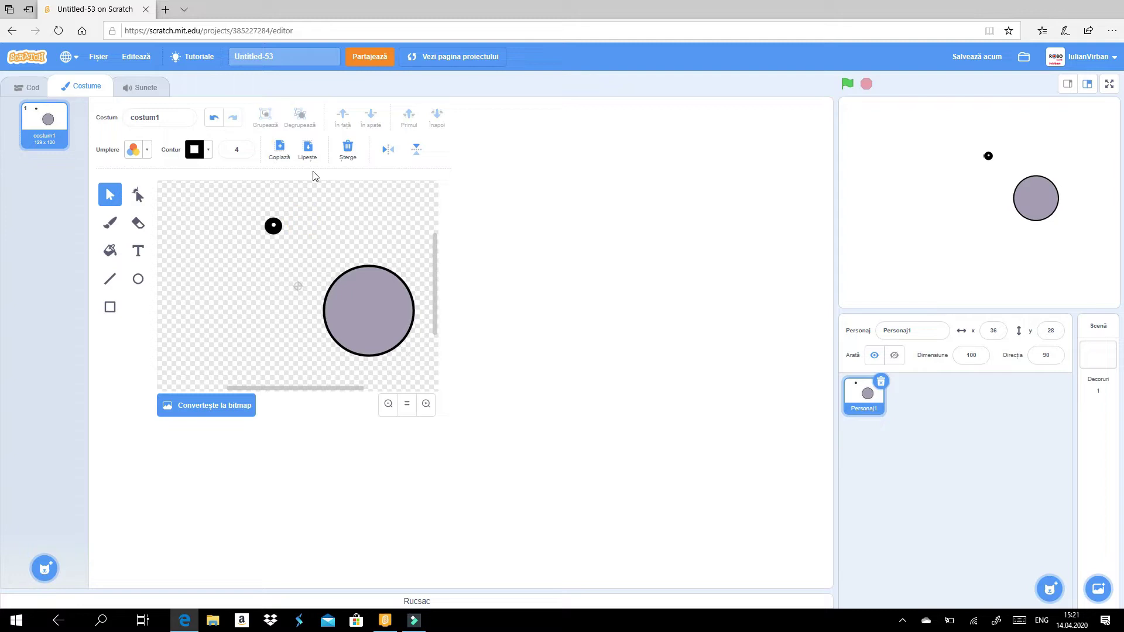
{"action": "left_click", "coordinate": [308, 148]}
{"action": "left_click_drag", "start_coordinate": [294, 220], "coordinate": [329, 214]}
{"action": "left_click", "coordinate": [287, 262]}
Move the grey head circle back to the canvas centre and set both eyes side by side on its upper half
{"action": "left_click_drag", "start_coordinate": [368, 316], "coordinate": [298, 290]}
{"action": "left_click_drag", "start_coordinate": [315, 224], "coordinate": [316, 265]}
{"action": "left_click_drag", "start_coordinate": [270, 224], "coordinate": [285, 268]}
{"action": "left_click", "coordinate": [285, 284]}
{"action": "left_click", "coordinate": [369, 245]}
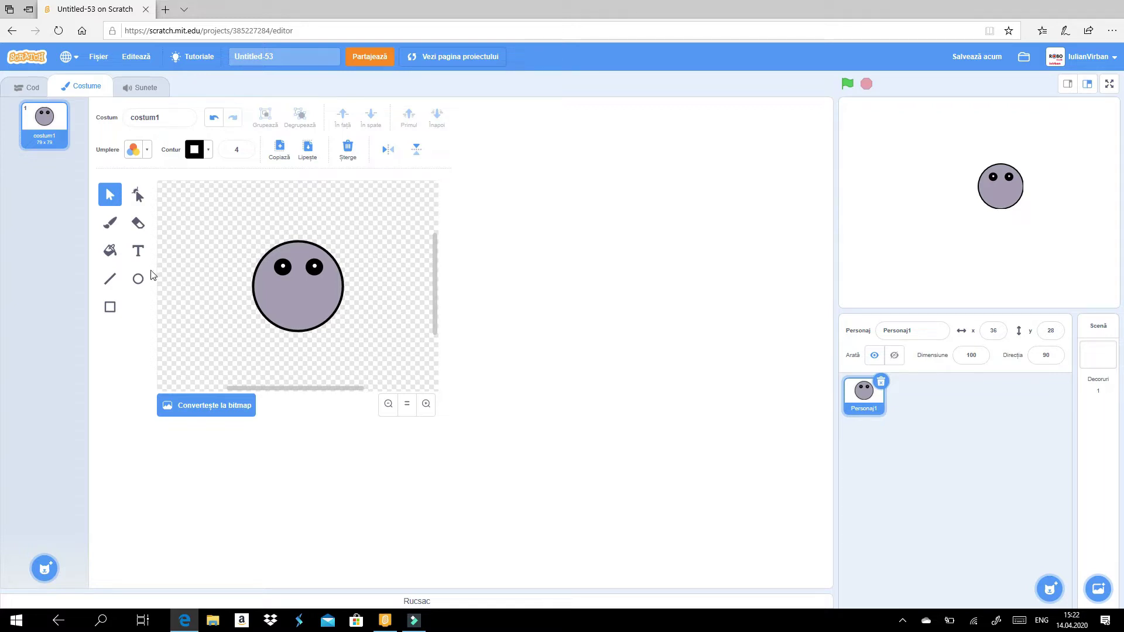
Draw a small red circle as a nose below the eyes, with fill colour, saturation and brightness all at 100
{"action": "left_click", "coordinate": [139, 280]}
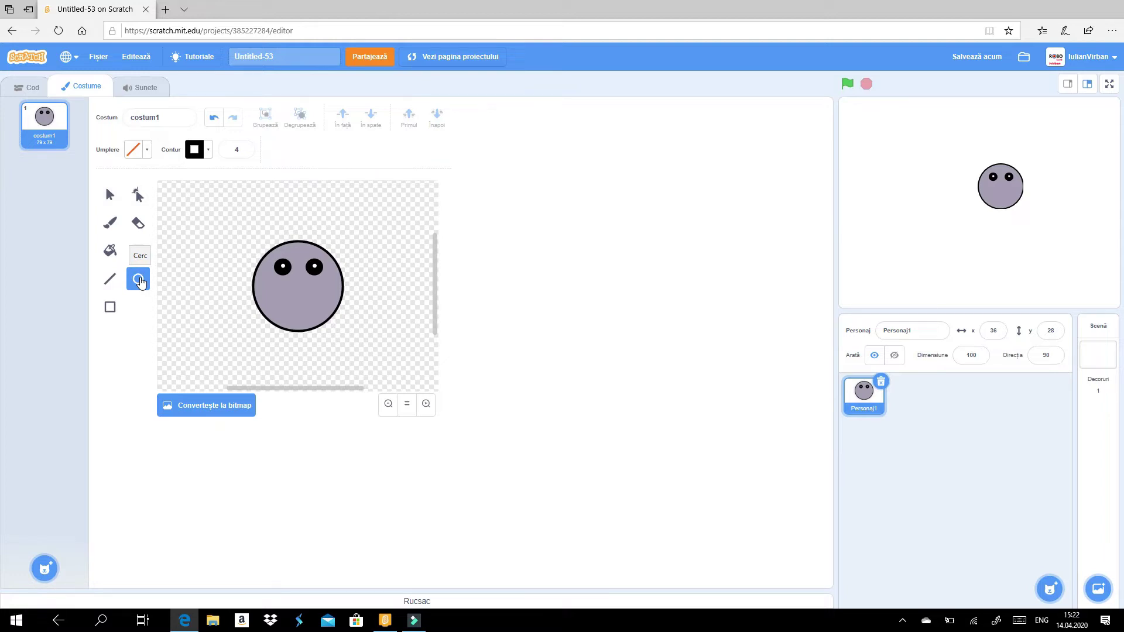
{"action": "left_click", "coordinate": [147, 151]}
{"action": "left_click", "coordinate": [148, 191]}
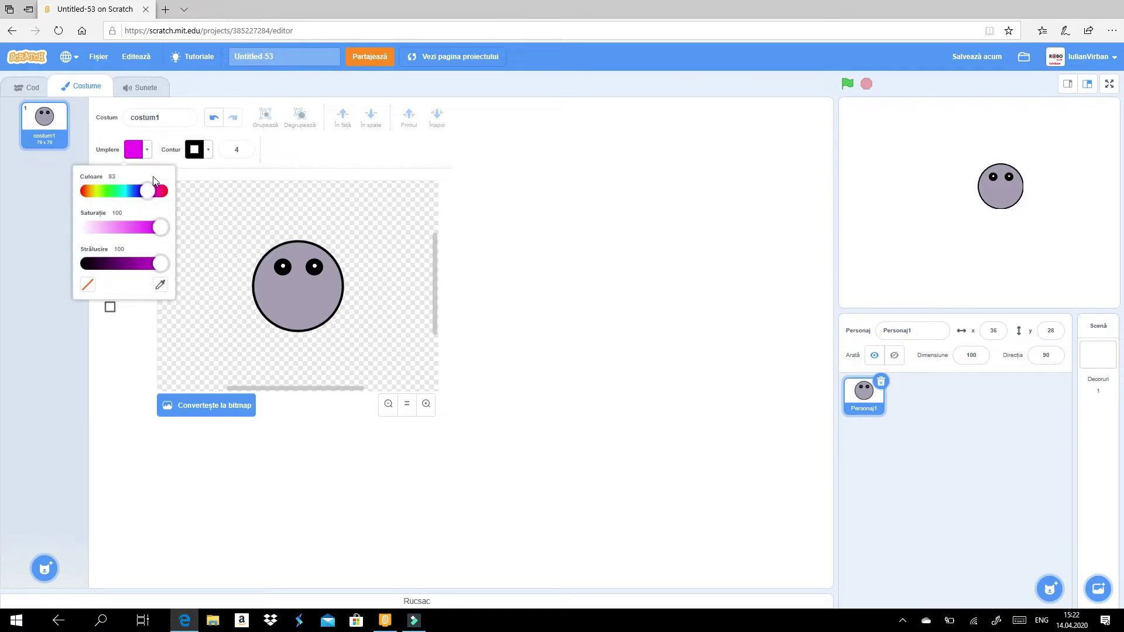
{"action": "left_click_drag", "start_coordinate": [153, 177], "coordinate": [159, 176]}
{"action": "left_click_drag", "start_coordinate": [149, 191], "coordinate": [178, 195]}
{"action": "left_click", "coordinate": [148, 152]}
{"action": "left_click", "coordinate": [149, 154]}
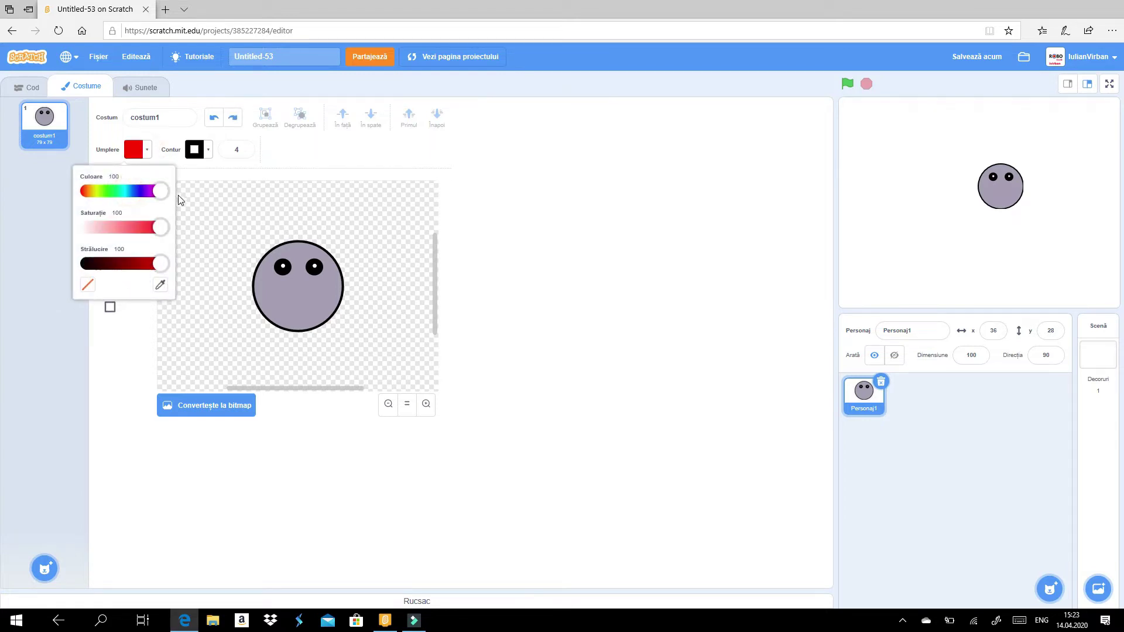
{"action": "left_click", "coordinate": [195, 253]}
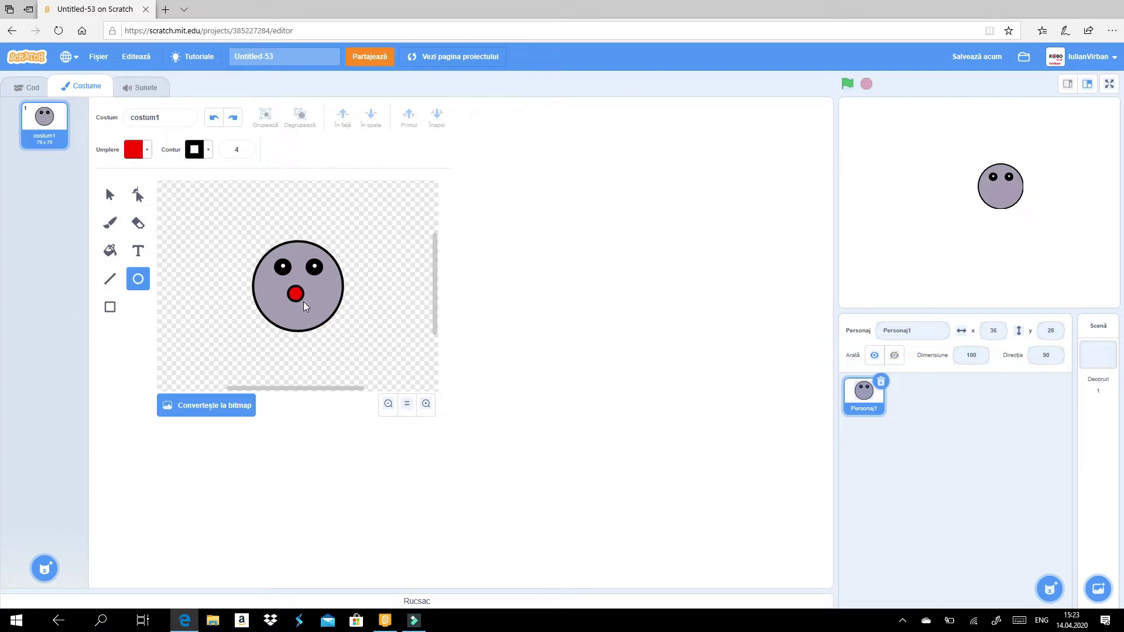
{"action": "left_click_drag", "start_coordinate": [304, 302], "coordinate": [303, 302]}
Fill the nose with a radial gradient from red to pink, the pink set to colour 87, saturation 75 and brightness 100
{"action": "left_click", "coordinate": [111, 254]}
{"action": "left_click", "coordinate": [147, 152]}
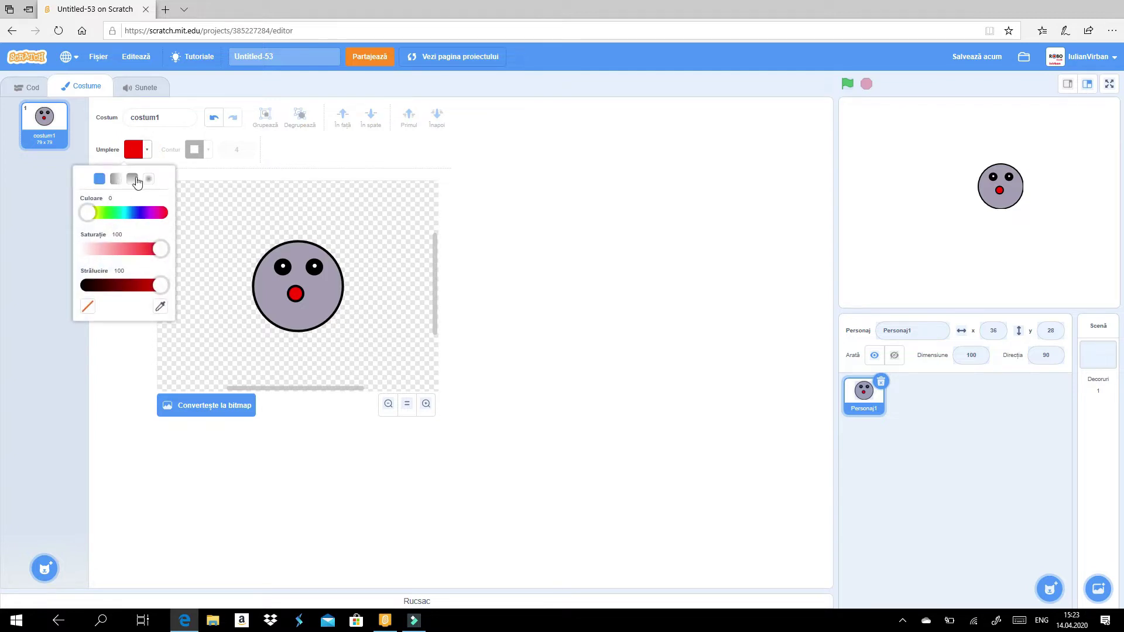
{"action": "left_click", "coordinate": [149, 179]}
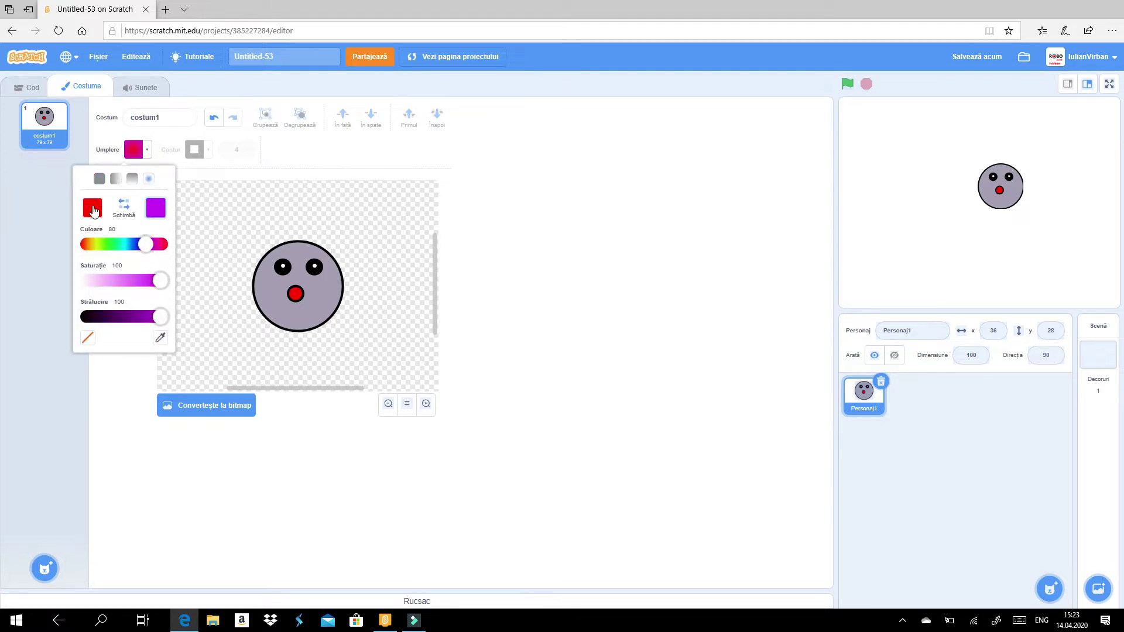
{"action": "left_click_drag", "start_coordinate": [152, 286], "coordinate": [142, 286]}
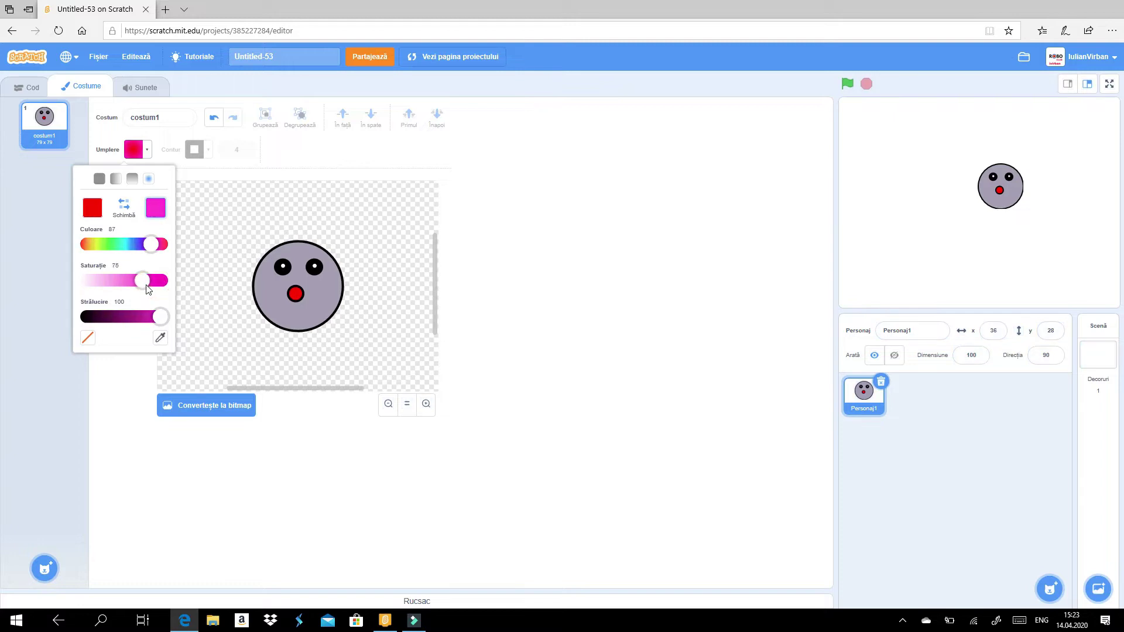
{"action": "left_click", "coordinate": [295, 295]}
{"action": "left_click", "coordinate": [296, 299]}
Move the nose to the centre of the face, midway between and below the two eyes
{"action": "left_click", "coordinate": [109, 193]}
{"action": "left_click", "coordinate": [297, 291]}
{"action": "left_click_drag", "start_coordinate": [299, 292], "coordinate": [298, 289]}
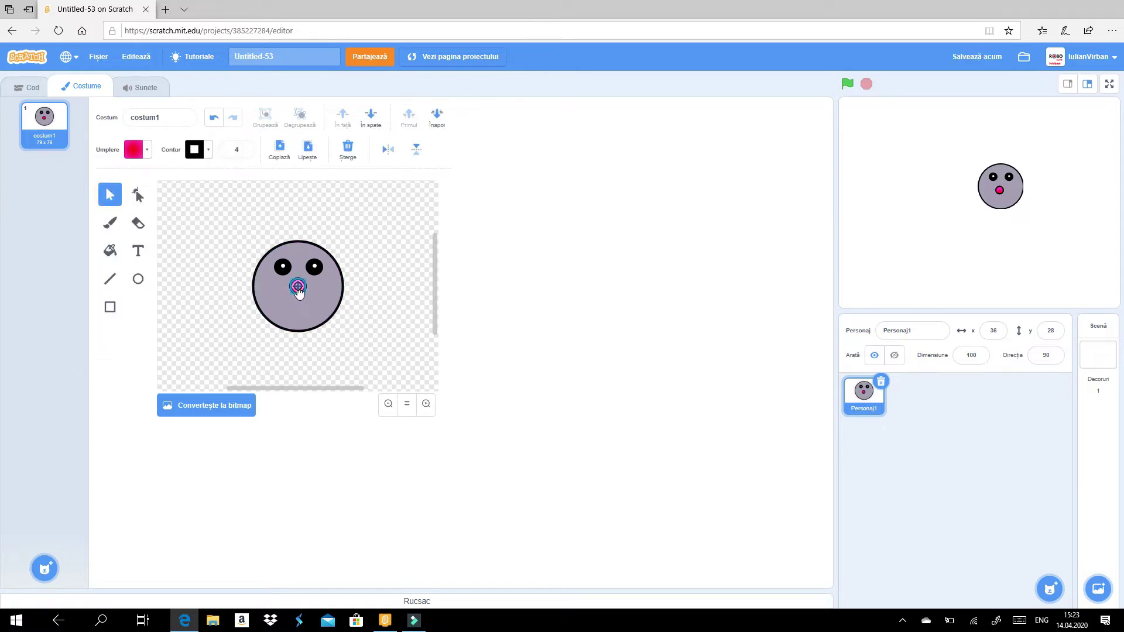
{"action": "left_click", "coordinate": [353, 300]}
Draw a wide, flat red ellipse with a black outline below the nose as the mouth
{"action": "left_click", "coordinate": [137, 281]}
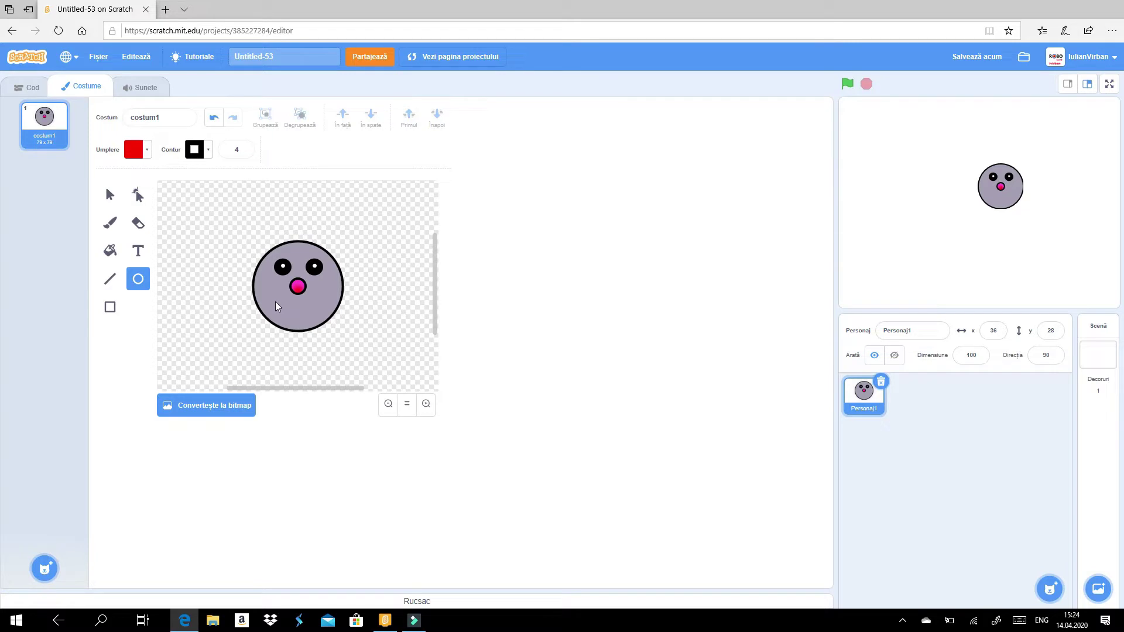
{"action": "left_click_drag", "start_coordinate": [323, 321], "coordinate": [322, 321]}
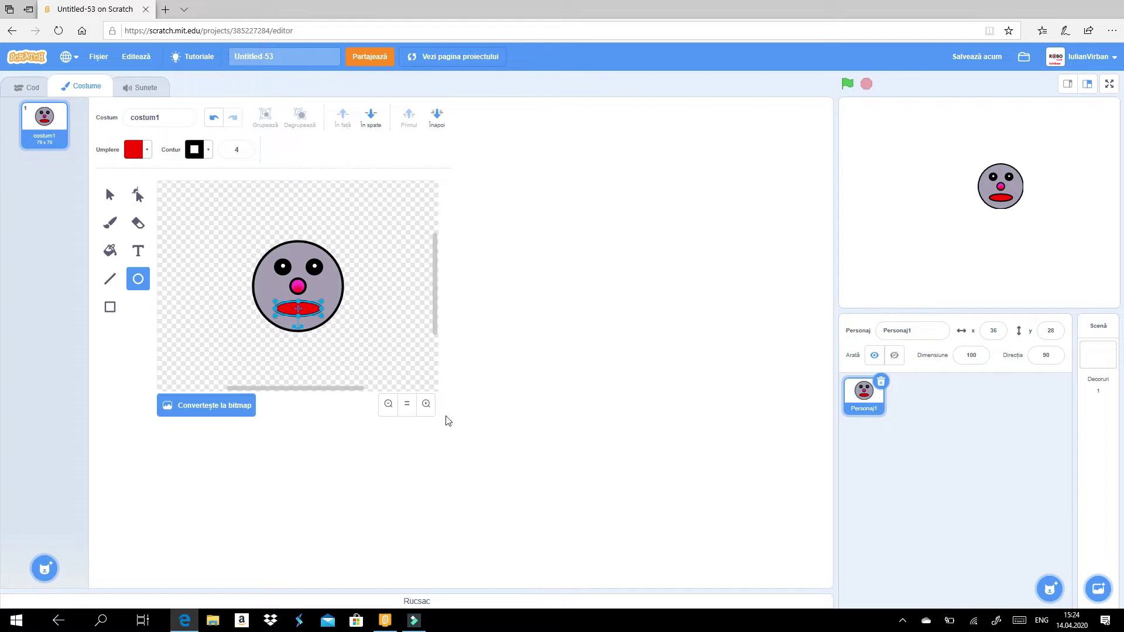
Reshape the mouth ellipse into a smile by lowering its upper middle point and raising both corner points
{"action": "left_click", "coordinate": [426, 404]}
{"action": "left_click", "coordinate": [427, 404]}
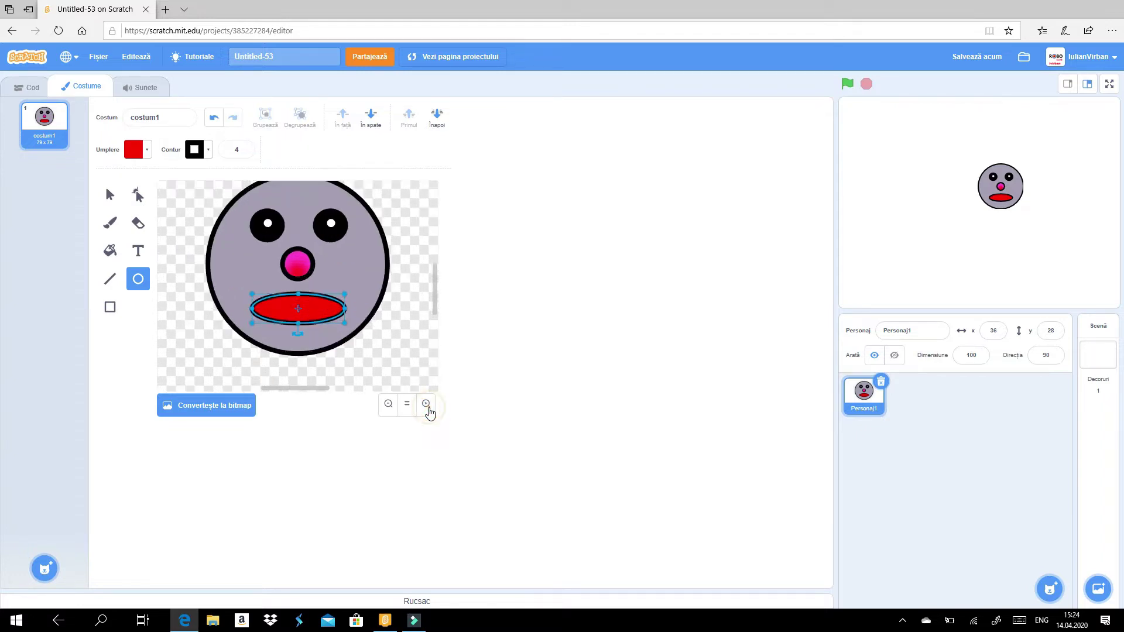
{"action": "left_click", "coordinate": [426, 404]}
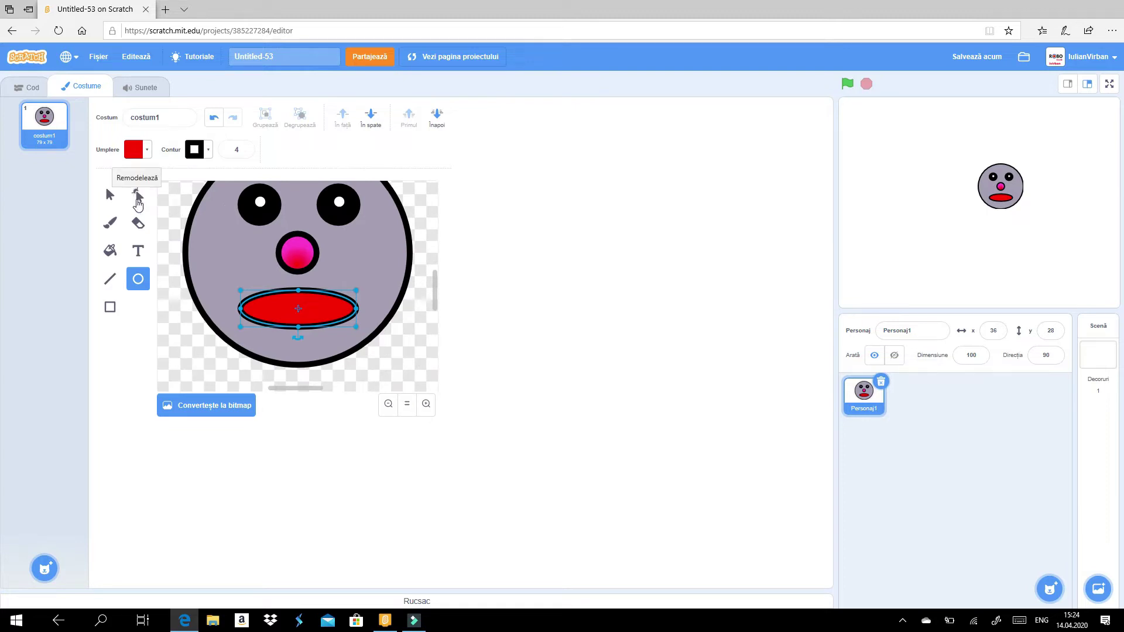
{"action": "left_click", "coordinate": [138, 199]}
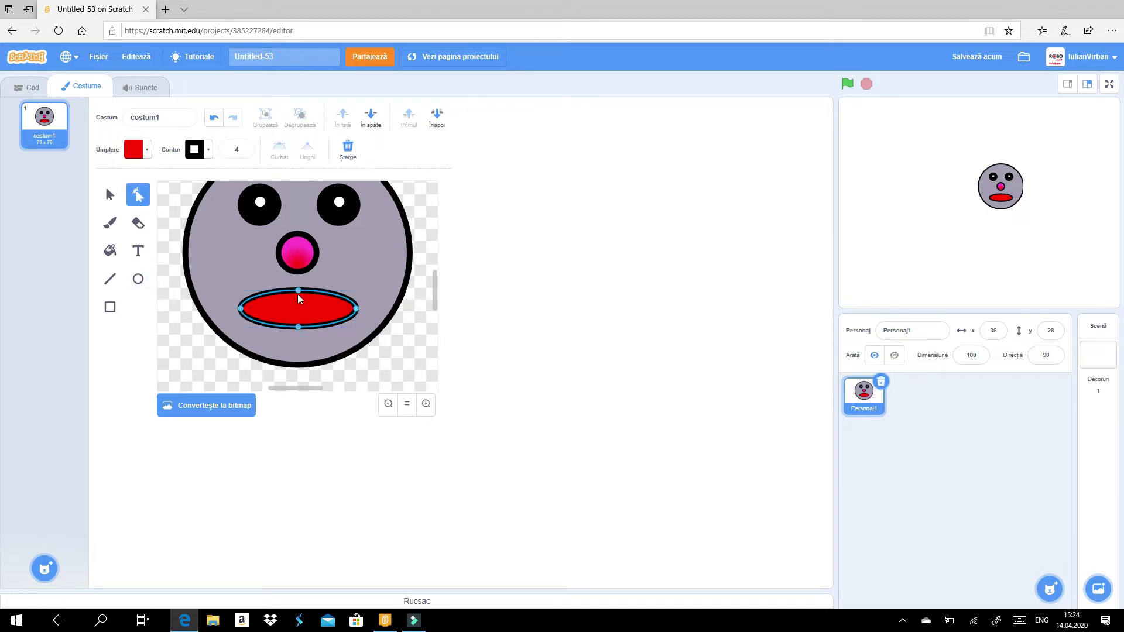
{"action": "mouse_move", "coordinate": [299, 292]}
{"action": "left_mouse_down"}
{"action": "mouse_move", "coordinate": [298, 309]}
{"action": "mouse_move", "coordinate": [330, 300]}
{"action": "mouse_move", "coordinate": [326, 329]}
{"action": "mouse_move", "coordinate": [325, 306]}
{"action": "mouse_move", "coordinate": [339, 316]}
{"action": "mouse_move", "coordinate": [316, 313]}
{"action": "mouse_move", "coordinate": [377, 301]}
{"action": "mouse_move", "coordinate": [354, 302]}
{"action": "mouse_move", "coordinate": [378, 286]}
{"action": "mouse_move", "coordinate": [364, 275]}
{"action": "mouse_move", "coordinate": [322, 308]}
{"action": "left_mouse_up"}
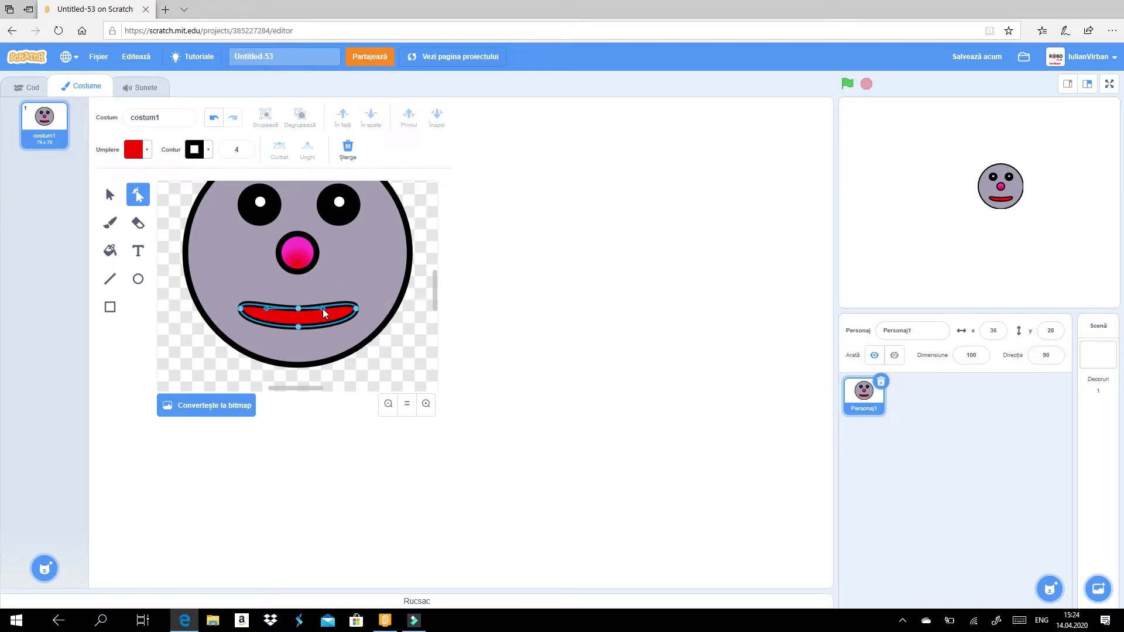
{"action": "left_click", "coordinate": [325, 308]}
{"action": "left_click_drag", "start_coordinate": [356, 310], "coordinate": [361, 289]}
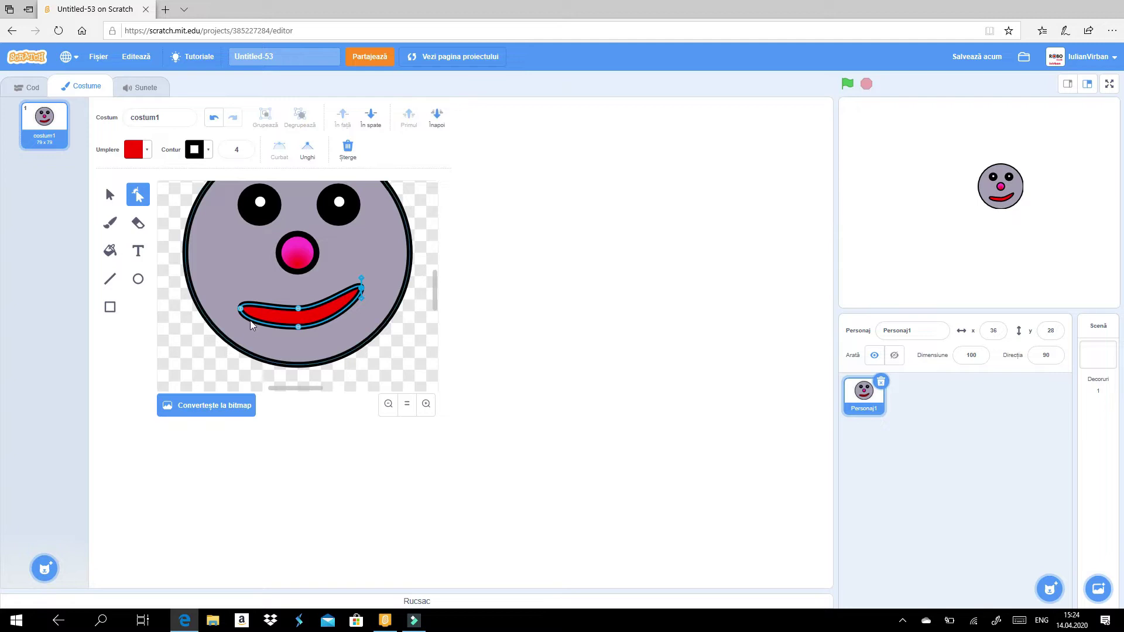
{"action": "left_click_drag", "start_coordinate": [240, 310], "coordinate": [239, 287]}
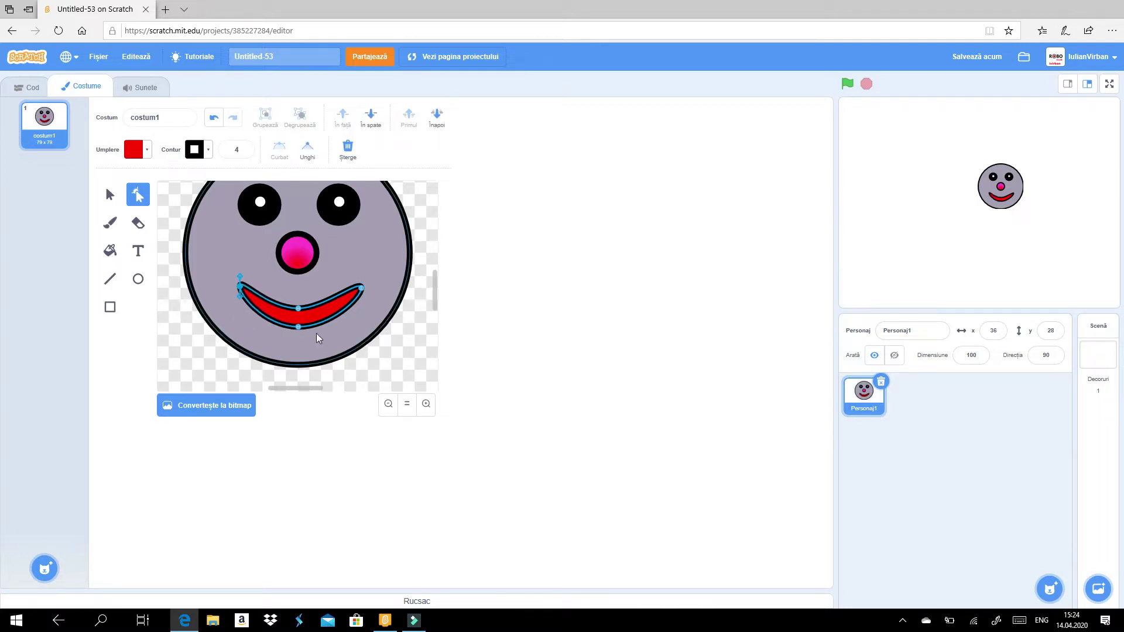
Open the smile by lowering its bottom point, then make it lopsided with the right corner higher and the left corner lower
{"action": "left_click_drag", "start_coordinate": [298, 328], "coordinate": [331, 346]}
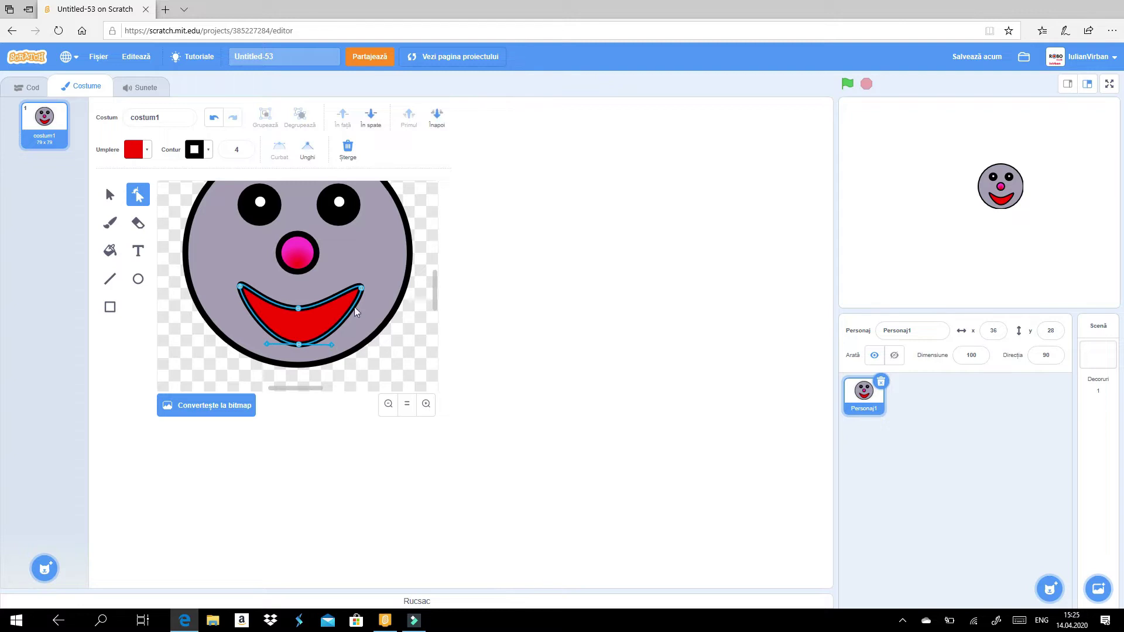
{"action": "left_click_drag", "start_coordinate": [360, 289], "coordinate": [374, 280]}
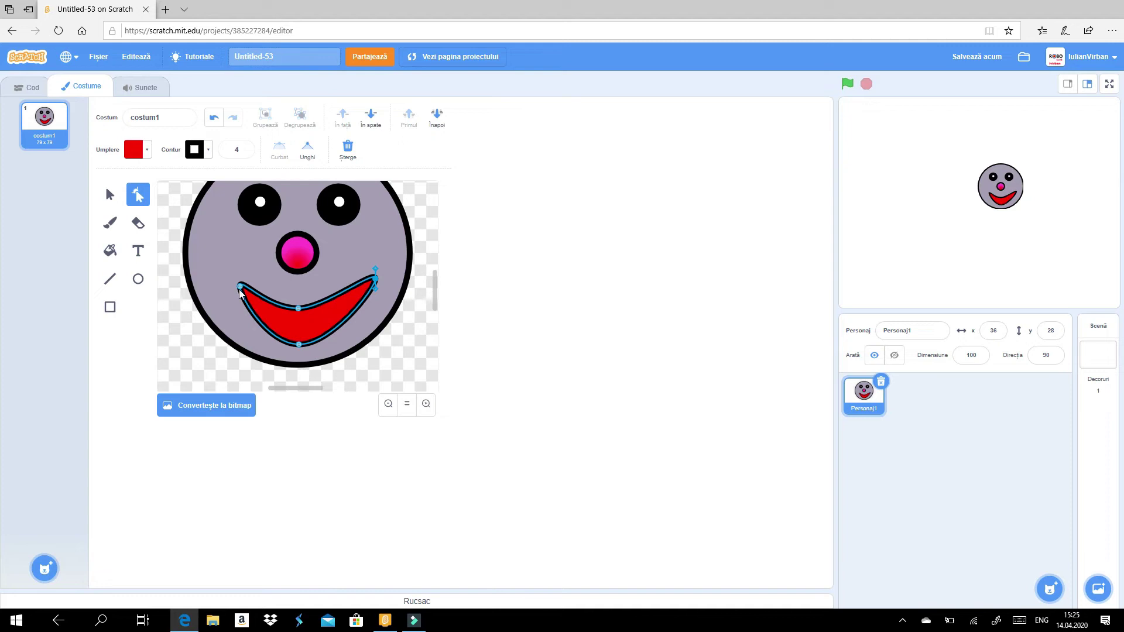
{"action": "left_click_drag", "start_coordinate": [240, 289], "coordinate": [246, 305]}
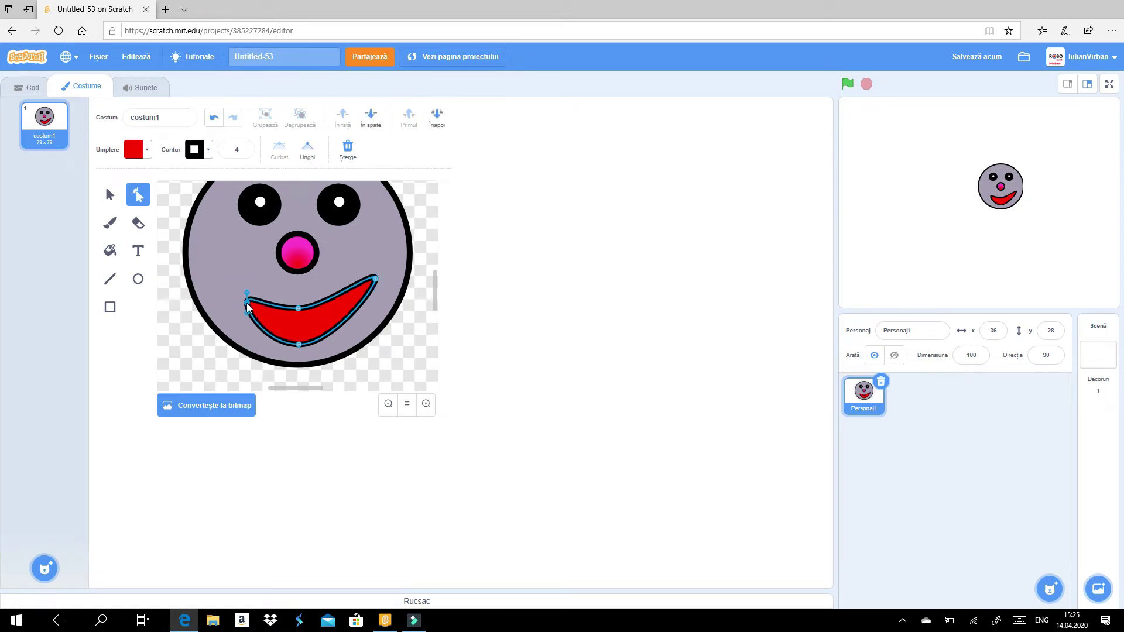
{"action": "left_click", "coordinate": [399, 335]}
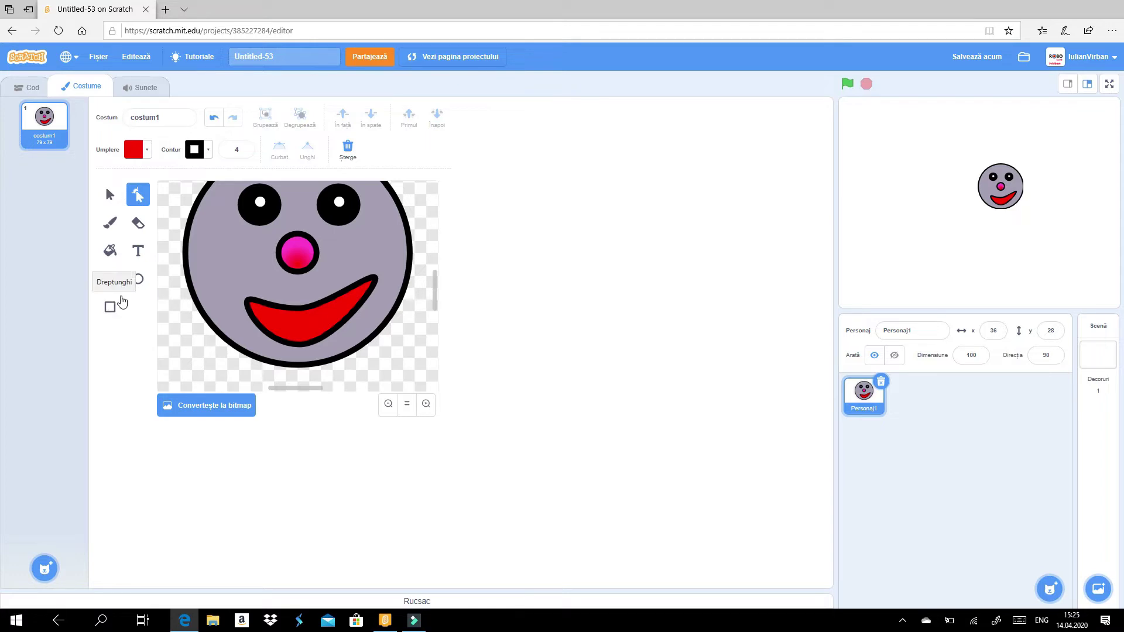
Draw a small upright ellipse with a very pale pink fill on the left cheek as a tooth
{"action": "left_click", "coordinate": [138, 280]}
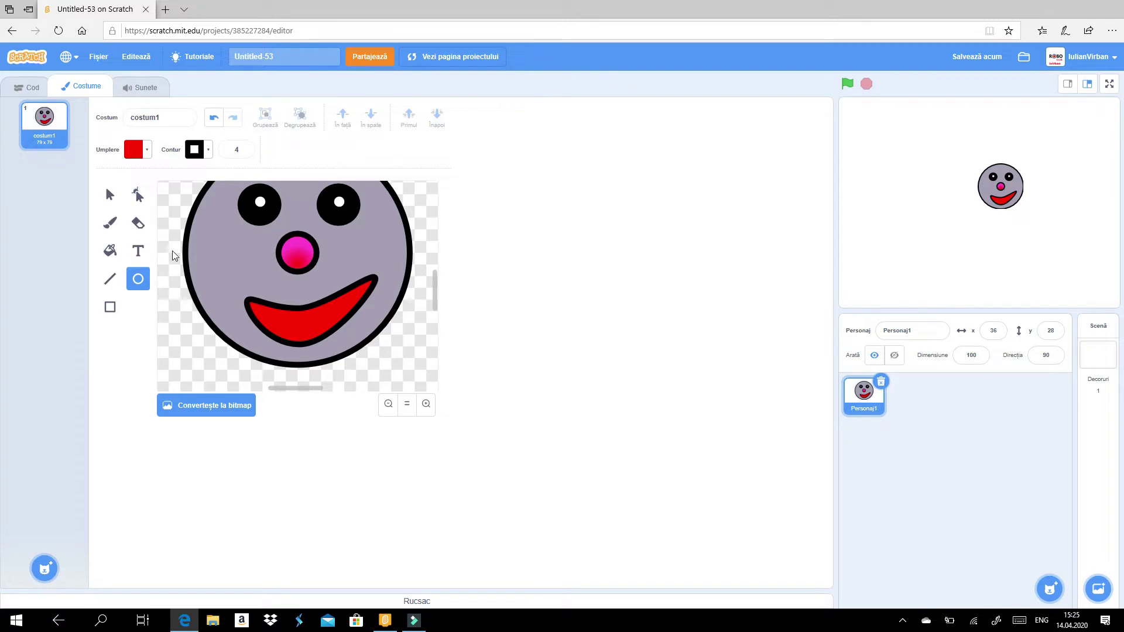
{"action": "left_click", "coordinate": [145, 152]}
{"action": "left_click", "coordinate": [87, 231]}
{"action": "left_click", "coordinate": [228, 262]}
{"action": "left_click_drag", "start_coordinate": [223, 257], "coordinate": [241, 283]}
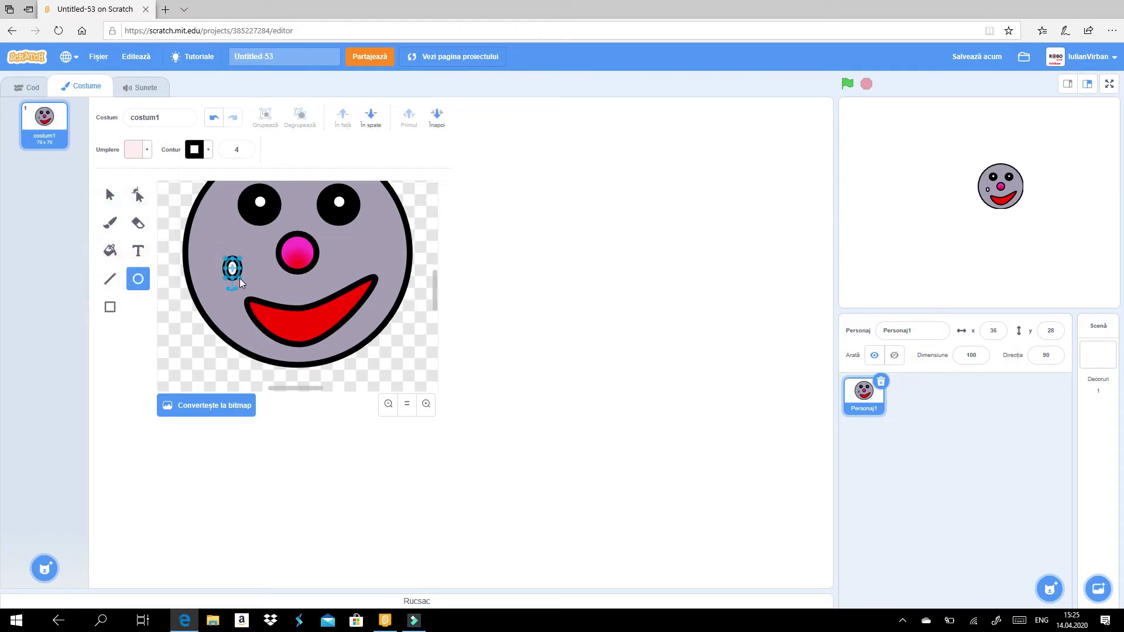
Set the tooth's outline width to 1 and move it into the middle of the mouth
{"action": "left_click", "coordinate": [246, 150]}
{"action": "type", "text": "1"}
{"action": "left_click", "coordinate": [110, 195]}
{"action": "left_click_drag", "start_coordinate": [238, 270], "coordinate": [309, 331]}
Reshape the tooth by extending the upper curve handles of its two side points to square off its upper corners
{"action": "left_click", "coordinate": [426, 404]}
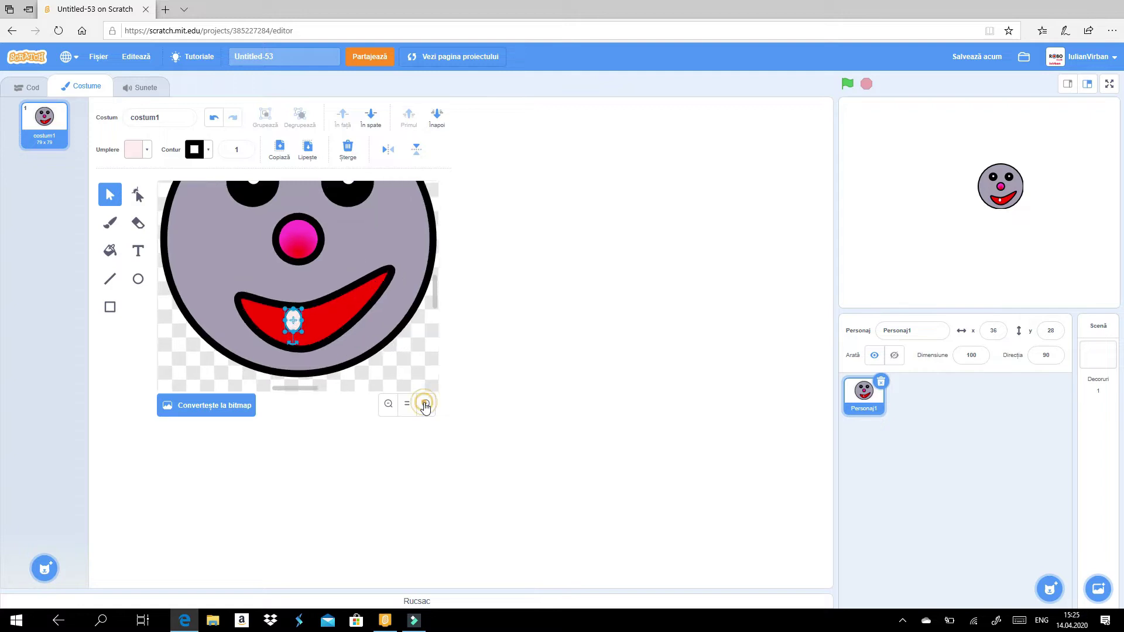
{"action": "left_click", "coordinate": [426, 404]}
{"action": "left_click", "coordinate": [426, 404]}
{"action": "left_click", "coordinate": [425, 404]}
{"action": "left_click", "coordinate": [426, 404]}
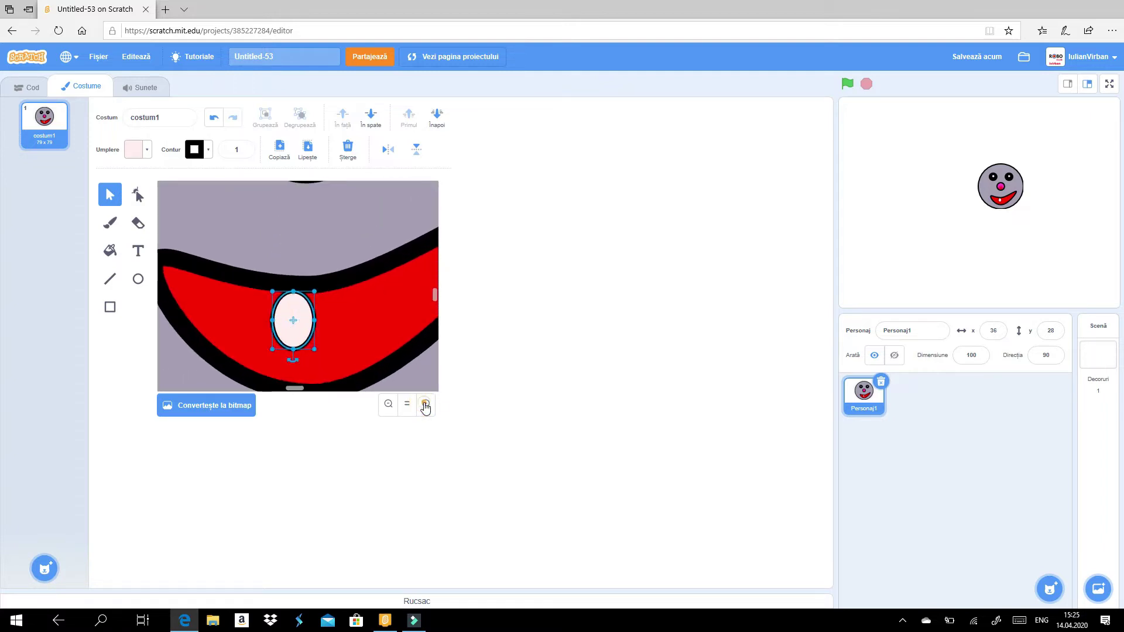
{"action": "left_click", "coordinate": [425, 404]}
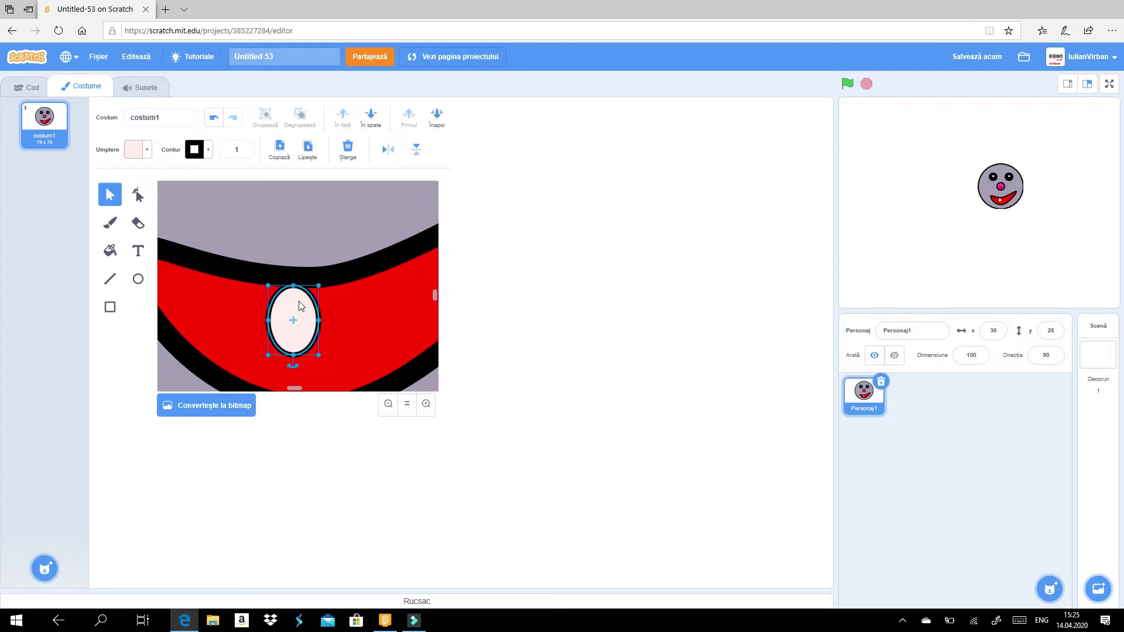
{"action": "left_click", "coordinate": [138, 196]}
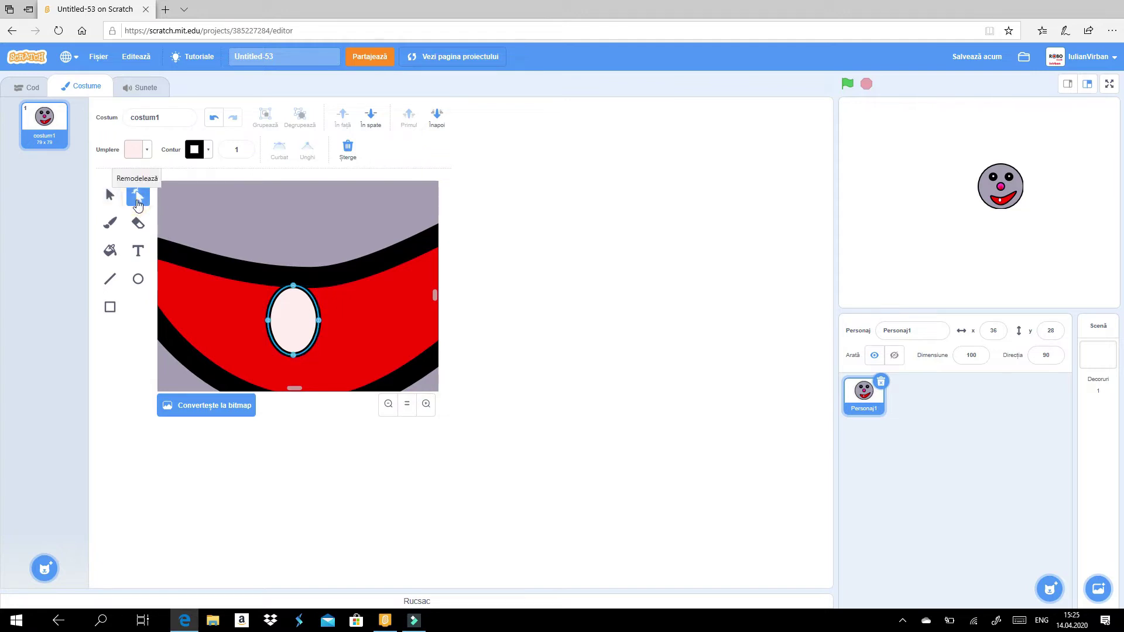
{"action": "left_click", "coordinate": [319, 321]}
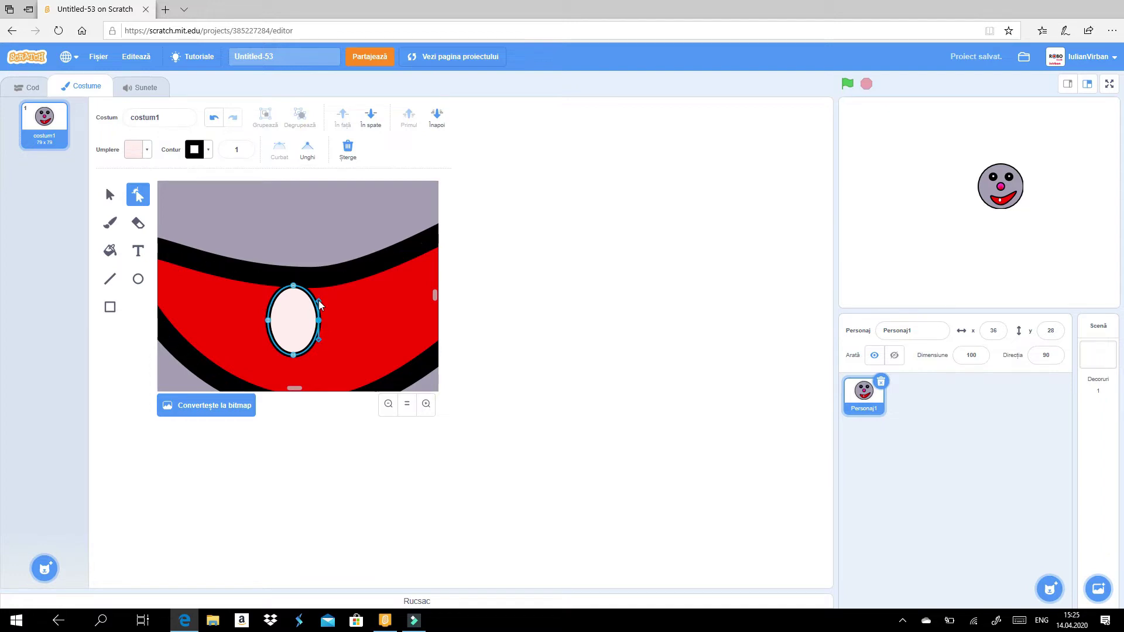
{"action": "left_click_drag", "start_coordinate": [319, 302], "coordinate": [318, 277]}
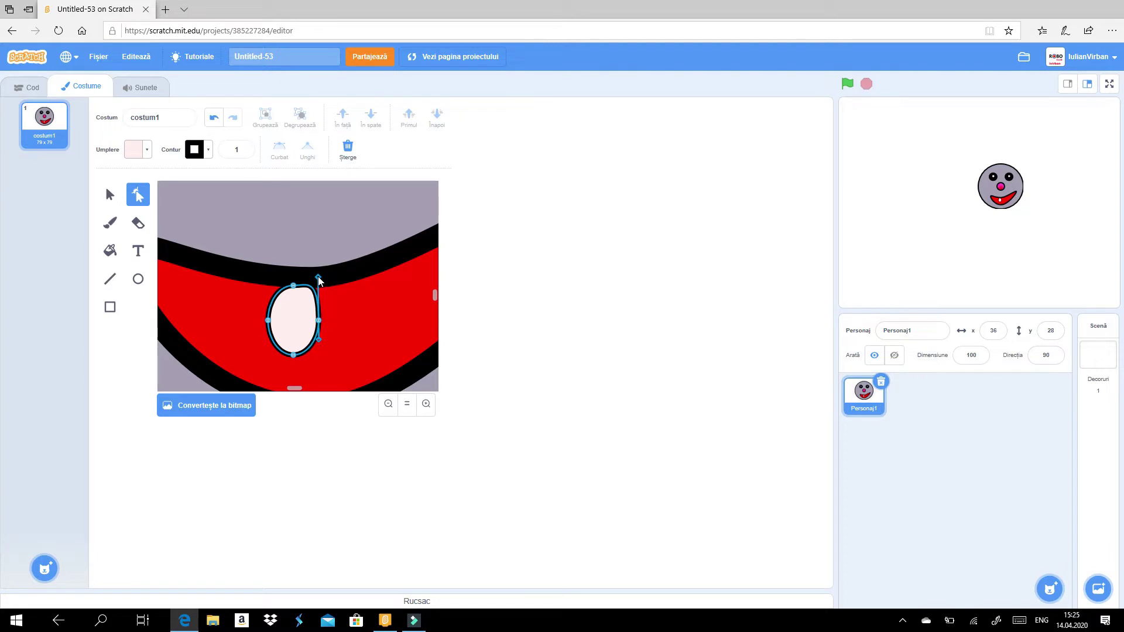
{"action": "left_click", "coordinate": [267, 321]}
{"action": "left_click_drag", "start_coordinate": [269, 306], "coordinate": [262, 276]}
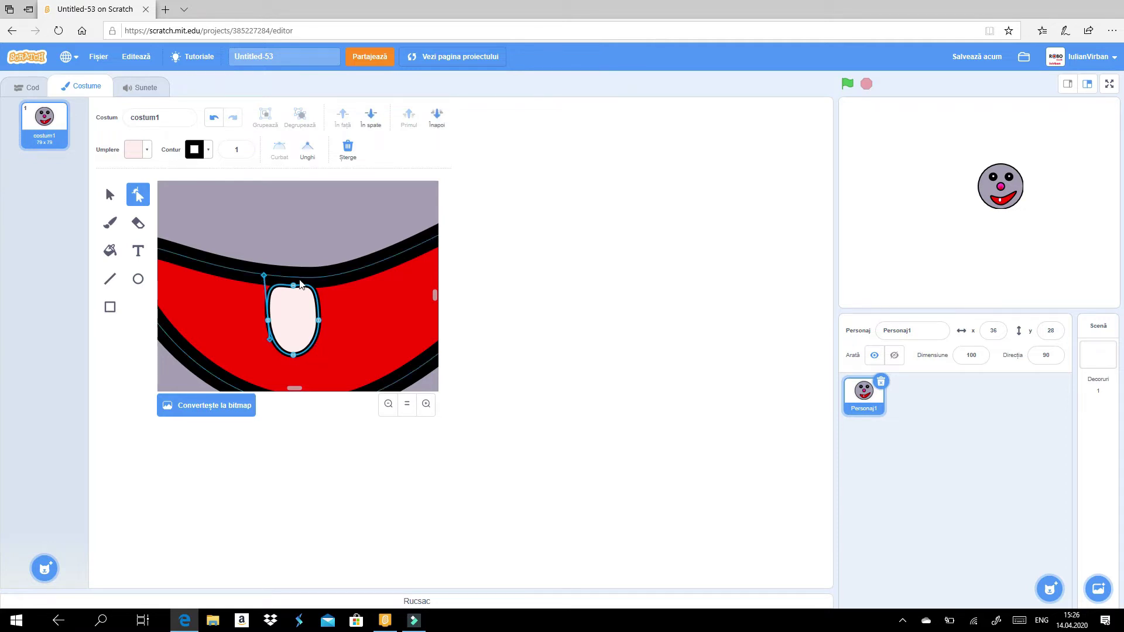
Lower the tooth's top middle point slightly and extend the bottom point's right curve handle to square off the lower right corner
{"action": "left_click", "coordinate": [294, 285]}
{"action": "left_click_drag", "start_coordinate": [293, 285], "coordinate": [294, 291]}
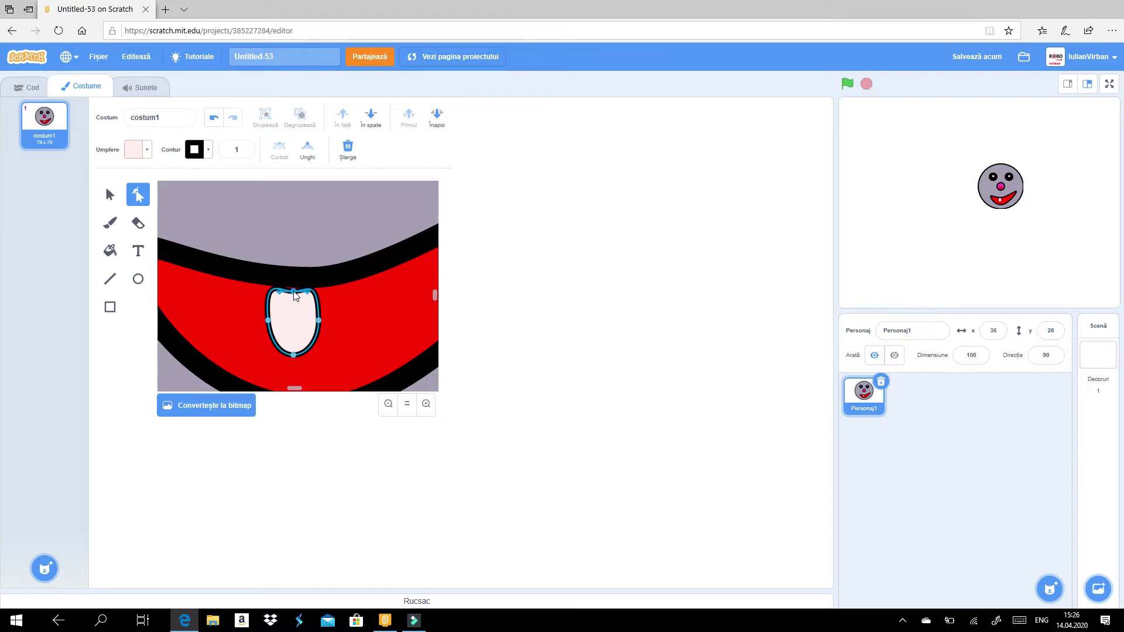
{"action": "left_click_drag", "start_coordinate": [295, 296], "coordinate": [294, 293]}
{"action": "left_click", "coordinate": [293, 355]}
{"action": "left_click_drag", "start_coordinate": [307, 355], "coordinate": [325, 358]}
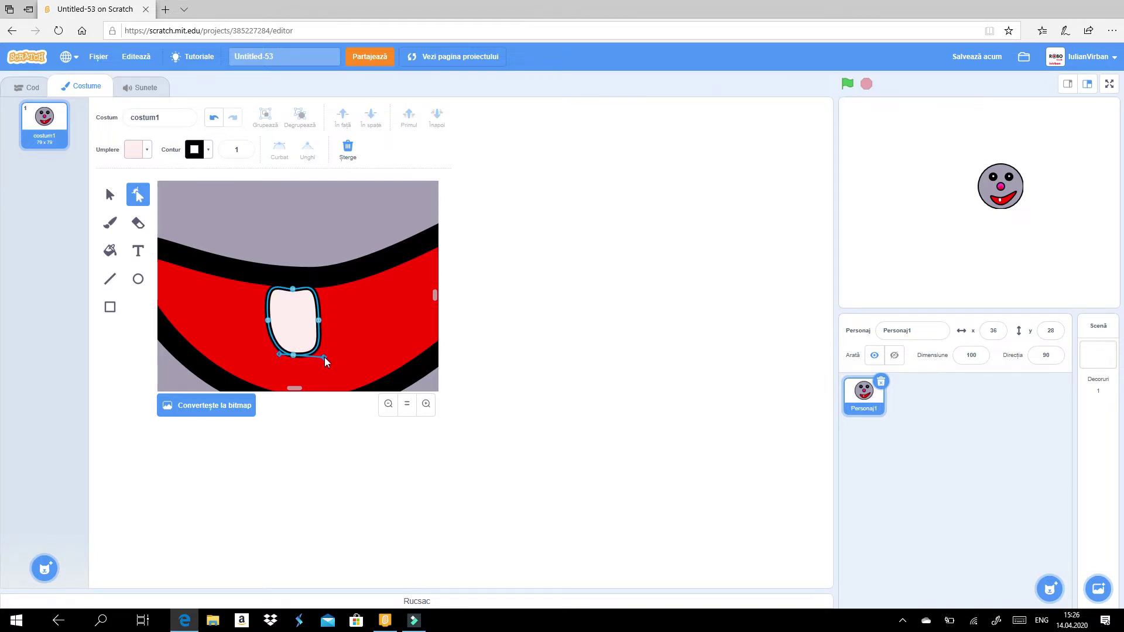
Duplicate the finished tooth with copy and paste
{"action": "left_click", "coordinate": [111, 195]}
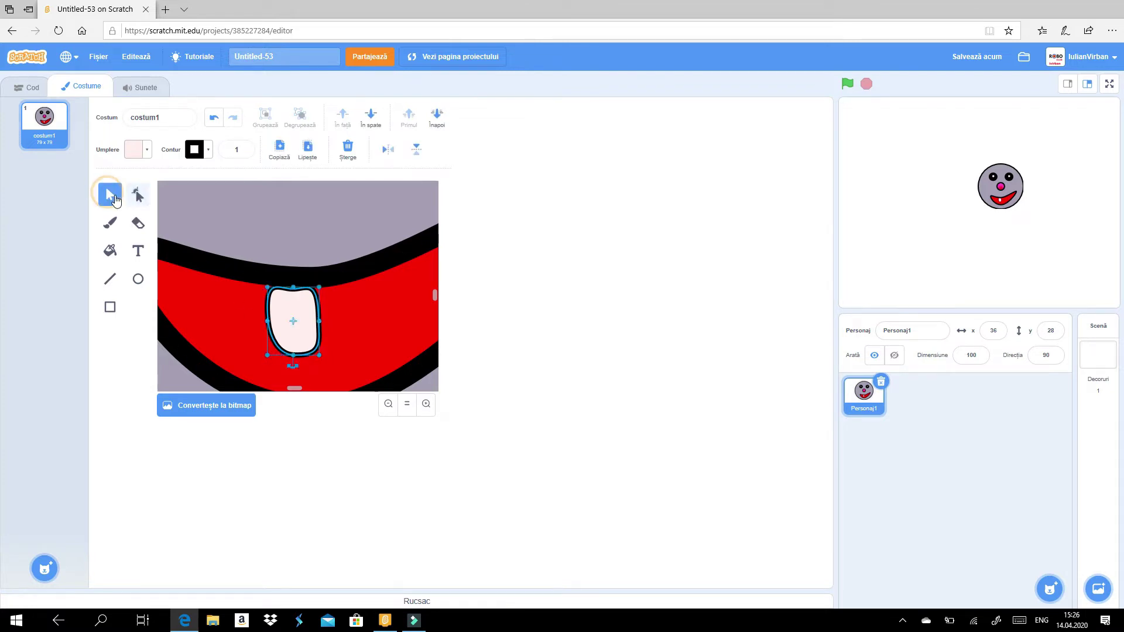
{"action": "left_click", "coordinate": [227, 223]}
{"action": "left_click", "coordinate": [390, 403]}
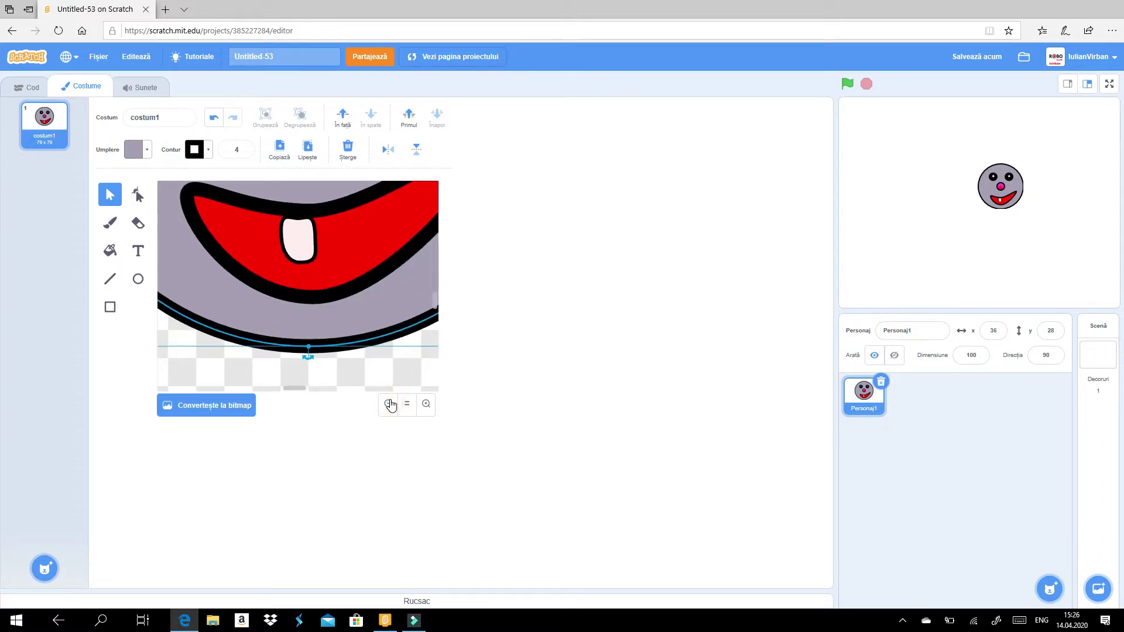
{"action": "left_click", "coordinate": [307, 254]}
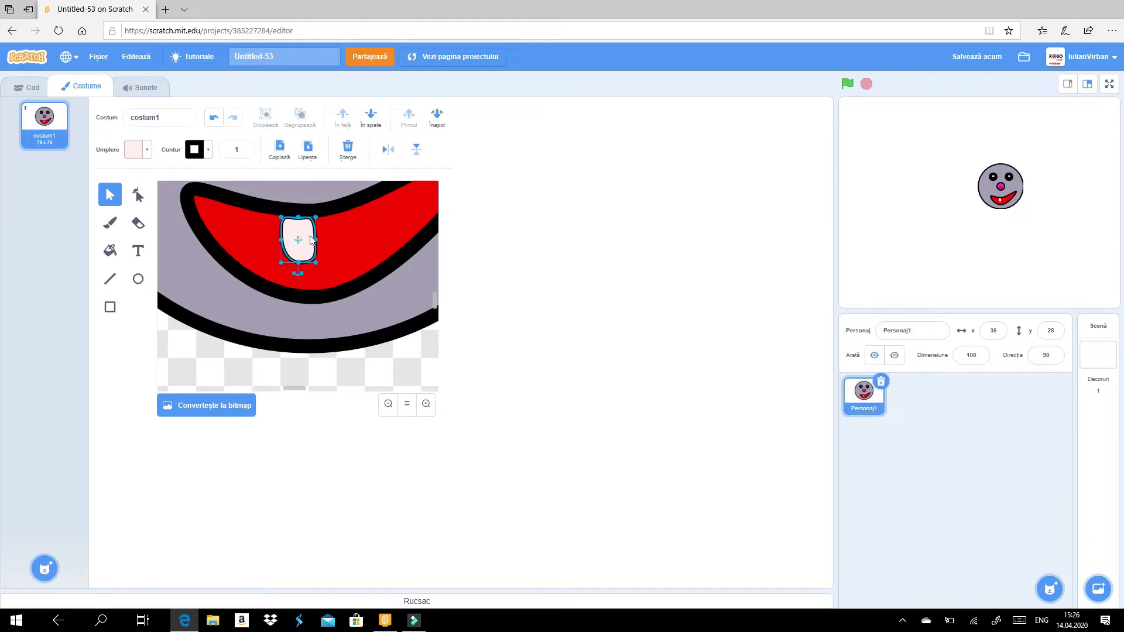
{"action": "left_click", "coordinate": [284, 161]}
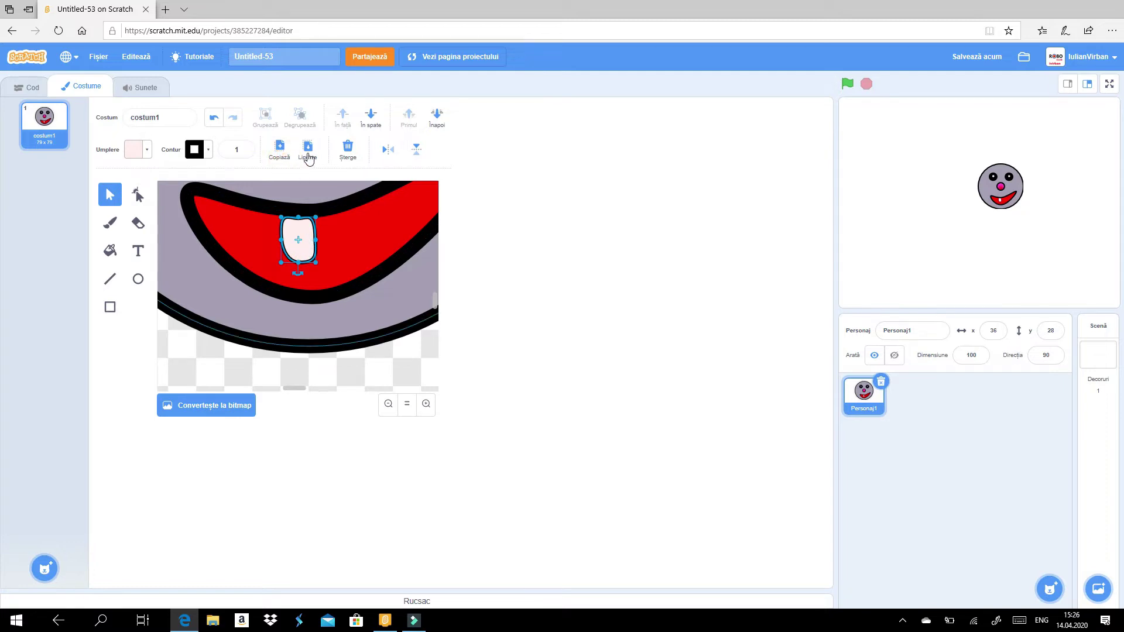
{"action": "left_click", "coordinate": [308, 158]}
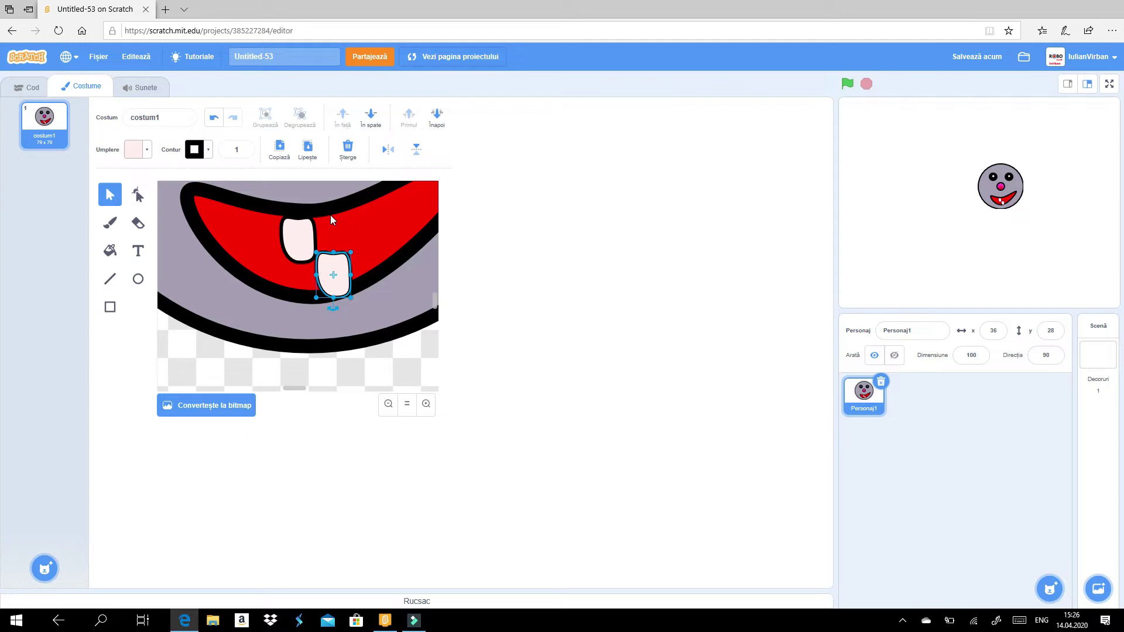
Place the duplicate tooth just right of the first one under the upper lip and flip it horizontally
{"action": "left_click", "coordinate": [332, 282]}
{"action": "left_click_drag", "start_coordinate": [332, 282], "coordinate": [335, 248]}
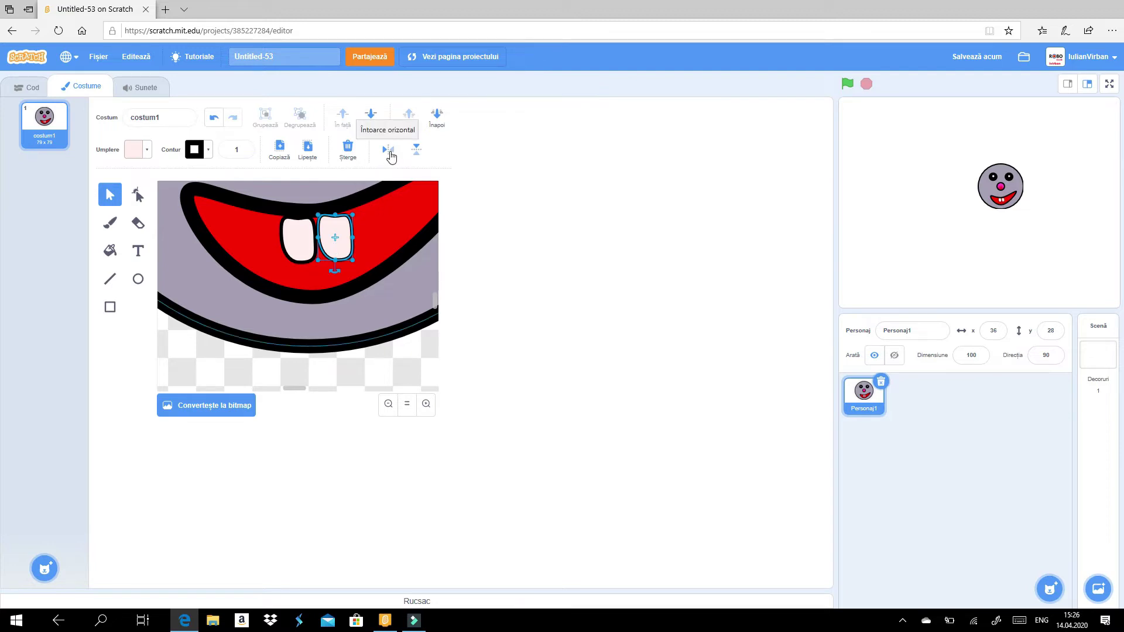
{"action": "left_click", "coordinate": [389, 154]}
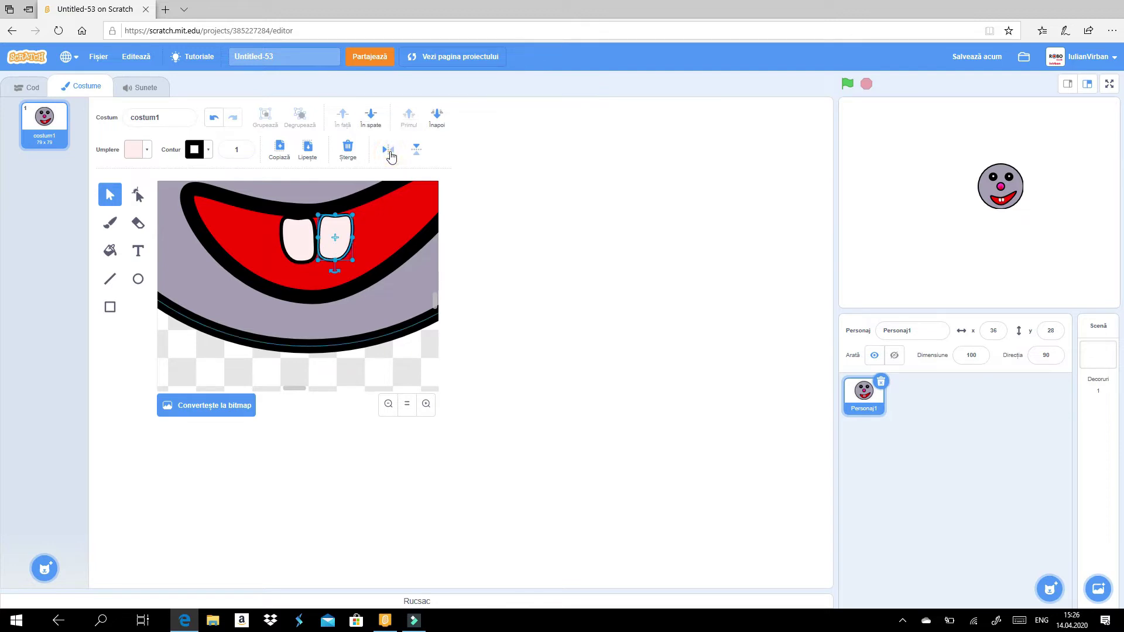
{"action": "left_click_drag", "start_coordinate": [338, 231], "coordinate": [343, 232]}
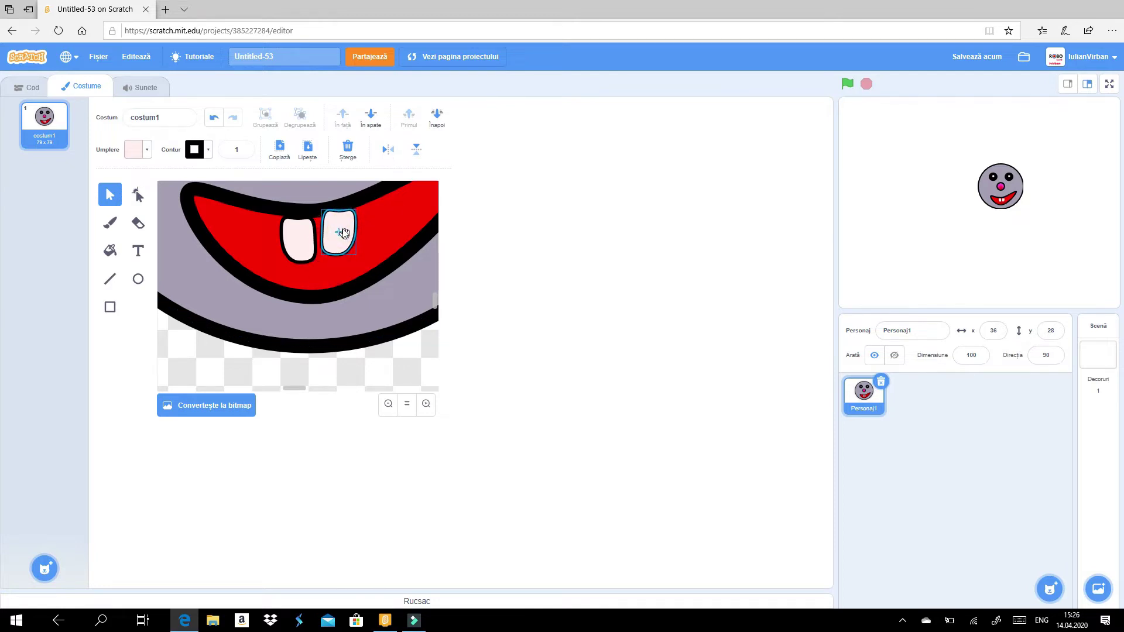
Examine the whole face with both teeth in place on the canvas
{"action": "left_click", "coordinate": [299, 240]}
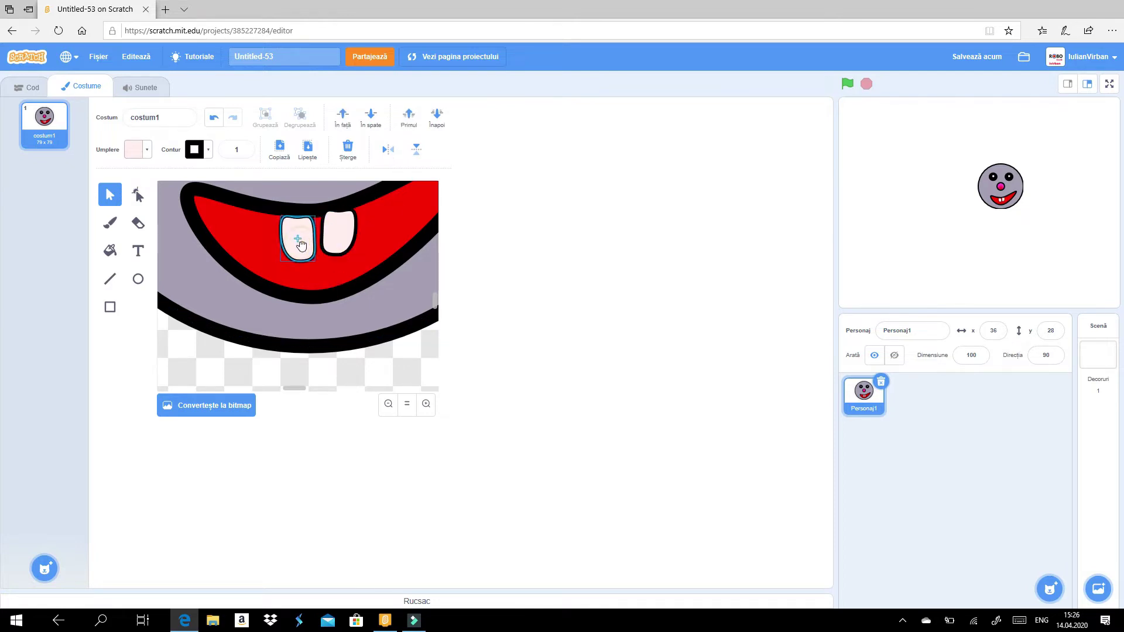
{"action": "left_click", "coordinate": [388, 404]}
{"action": "left_click", "coordinate": [388, 404]}
{"action": "left_click", "coordinate": [389, 404]}
{"action": "left_click", "coordinate": [388, 404]}
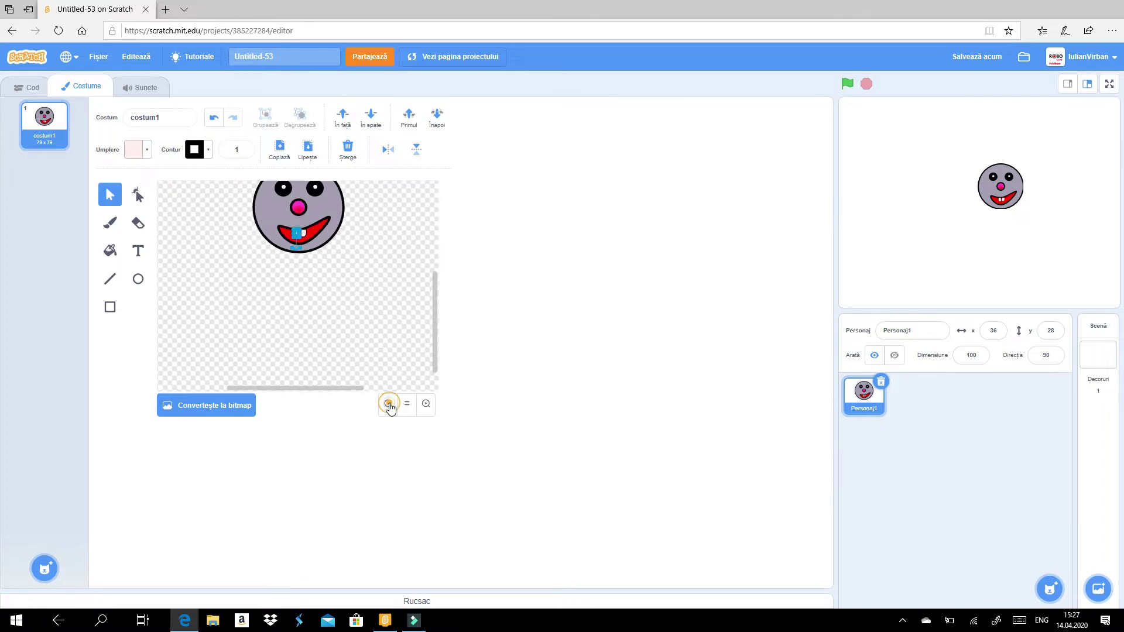
{"action": "left_click", "coordinate": [363, 279]}
{"action": "left_click_drag", "start_coordinate": [436, 303], "coordinate": [435, 271]}
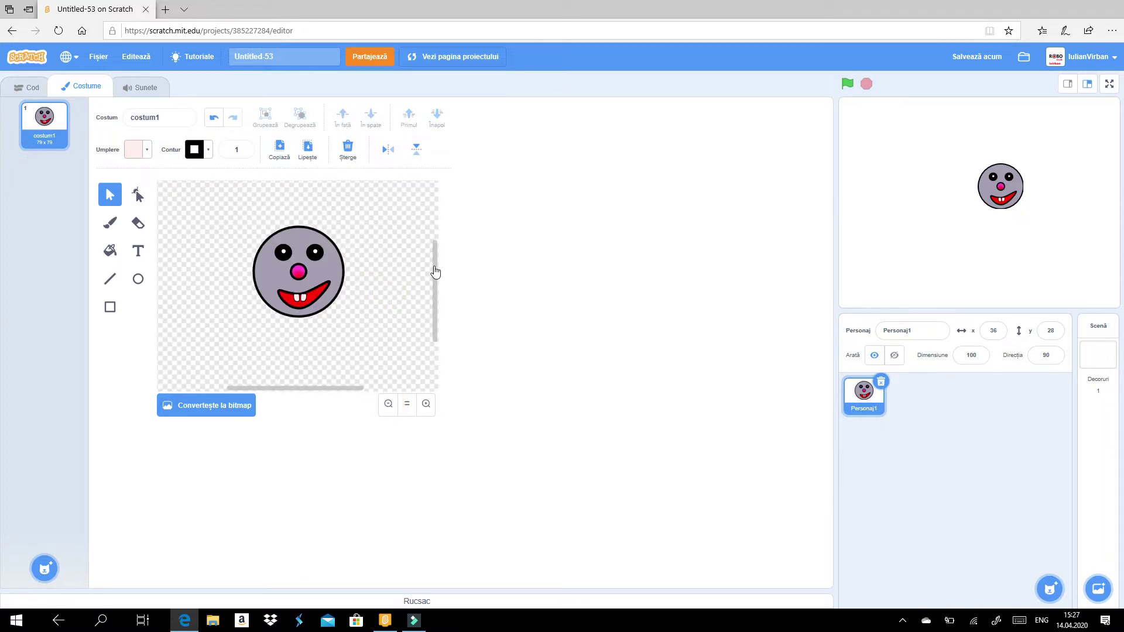
{"action": "left_click", "coordinate": [426, 404]}
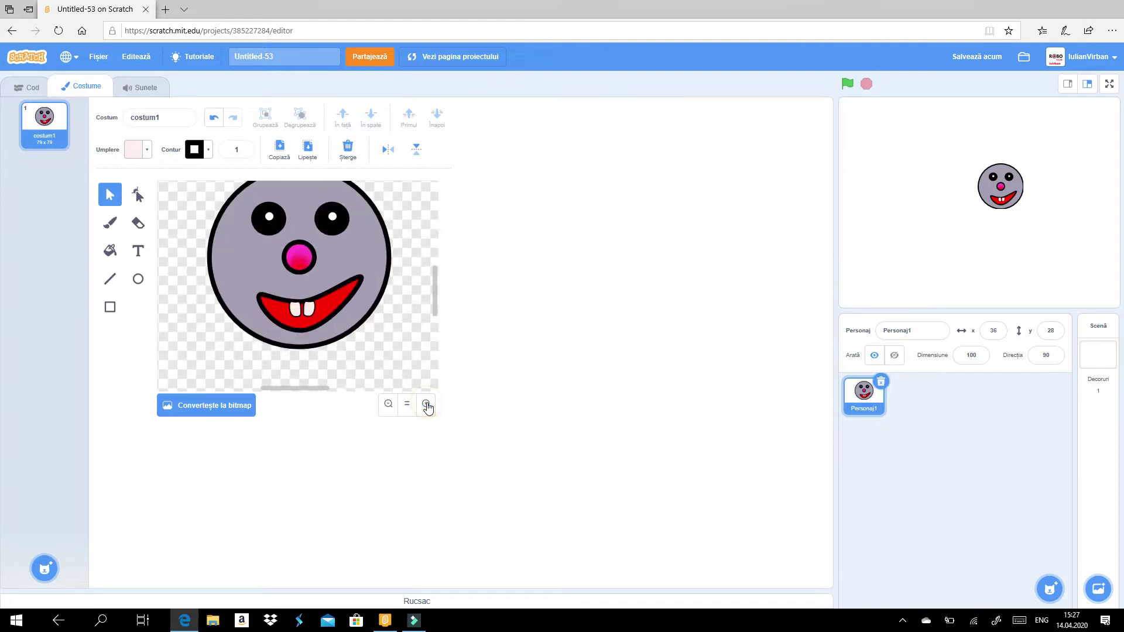
{"action": "left_click_drag", "start_coordinate": [433, 309], "coordinate": [439, 305]}
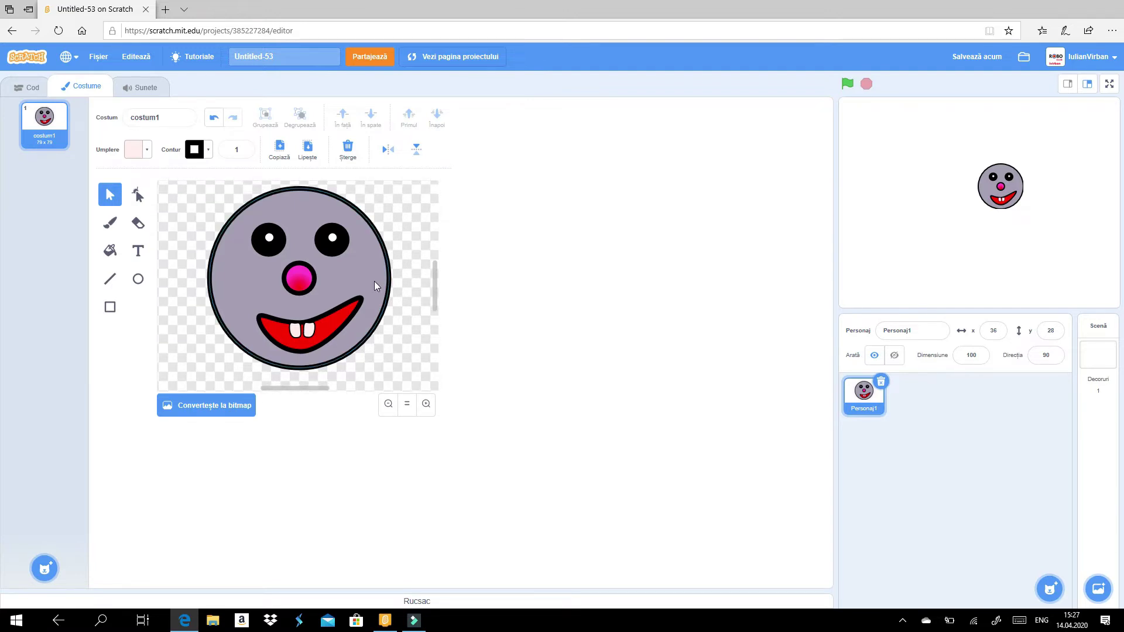
Draw a flat pale pink ellipse with a black outline of width 2 below and left of the nose
{"action": "left_click", "coordinate": [109, 281]}
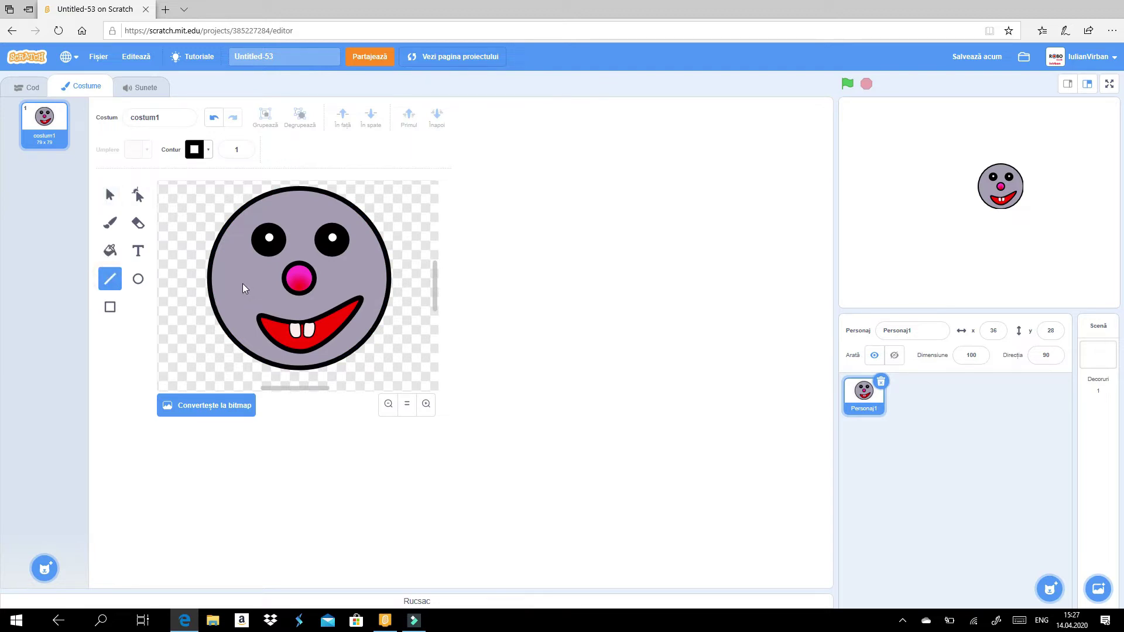
{"action": "left_click", "coordinate": [138, 282]}
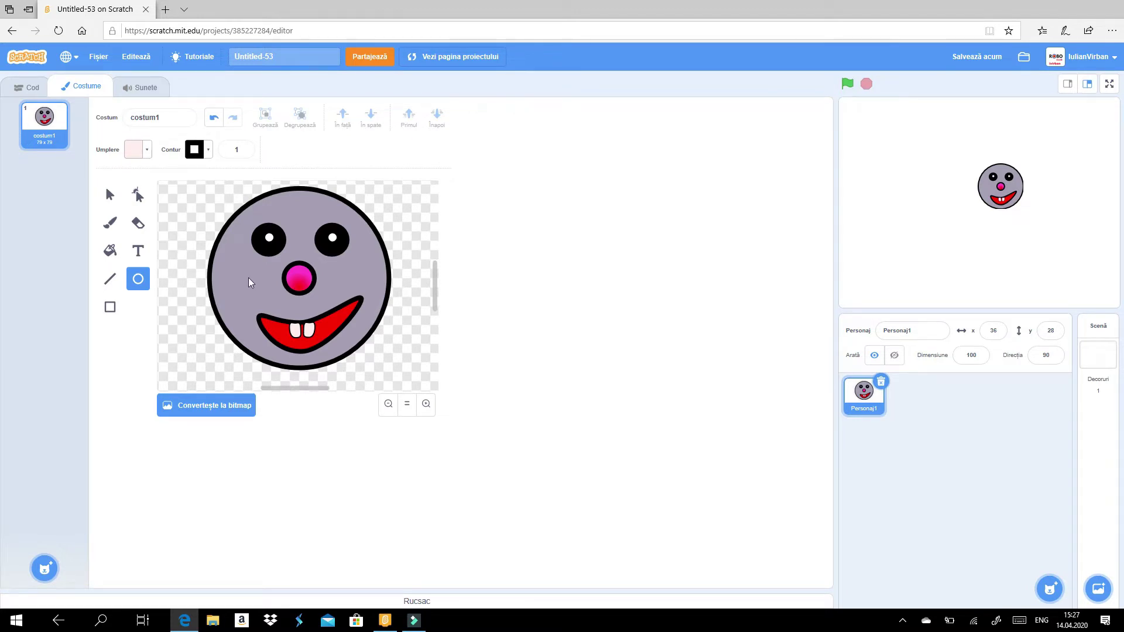
{"action": "left_click", "coordinate": [240, 151]}
{"action": "key", "text": "BackSpace"}
{"action": "type", "text": "2"}
{"action": "key", "text": "Return"}
{"action": "left_click_drag", "start_coordinate": [242, 285], "coordinate": [305, 312]}
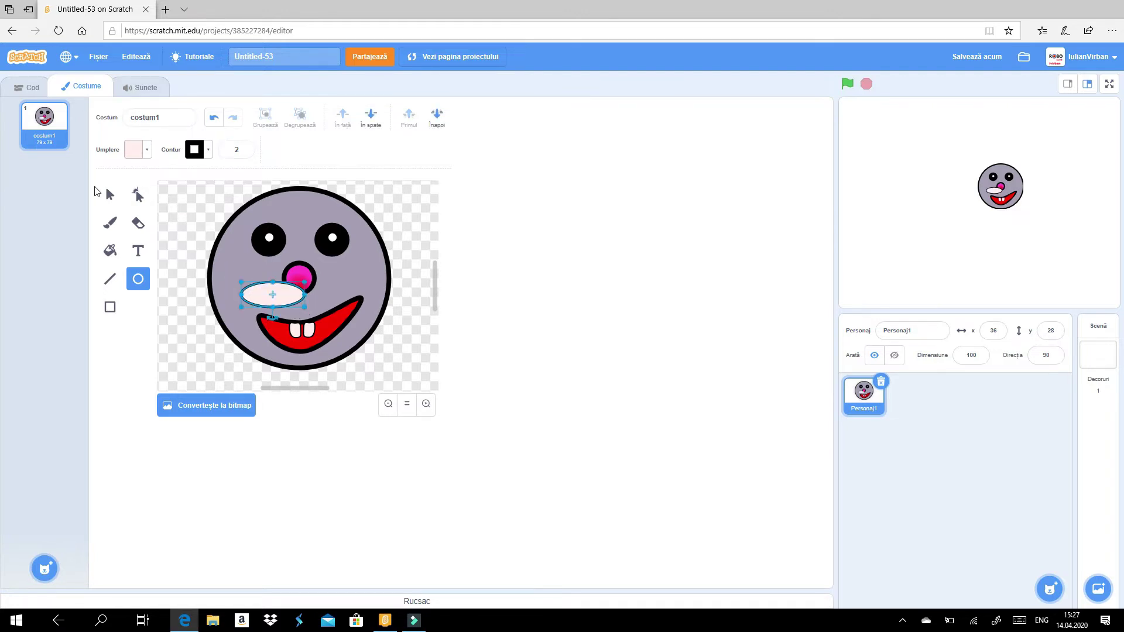
Flatten the ellipse by moving its upper and lower points toward the centre and taper its left end to a thin tip
{"action": "left_click", "coordinate": [133, 196]}
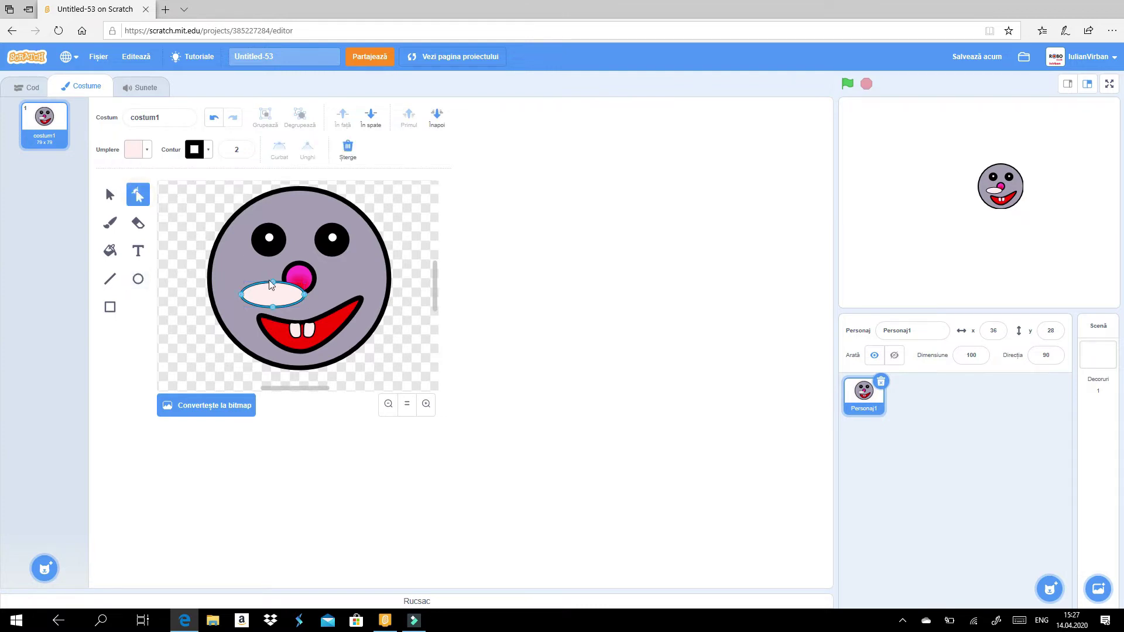
{"action": "left_click", "coordinate": [427, 404]}
{"action": "left_click", "coordinate": [426, 403]}
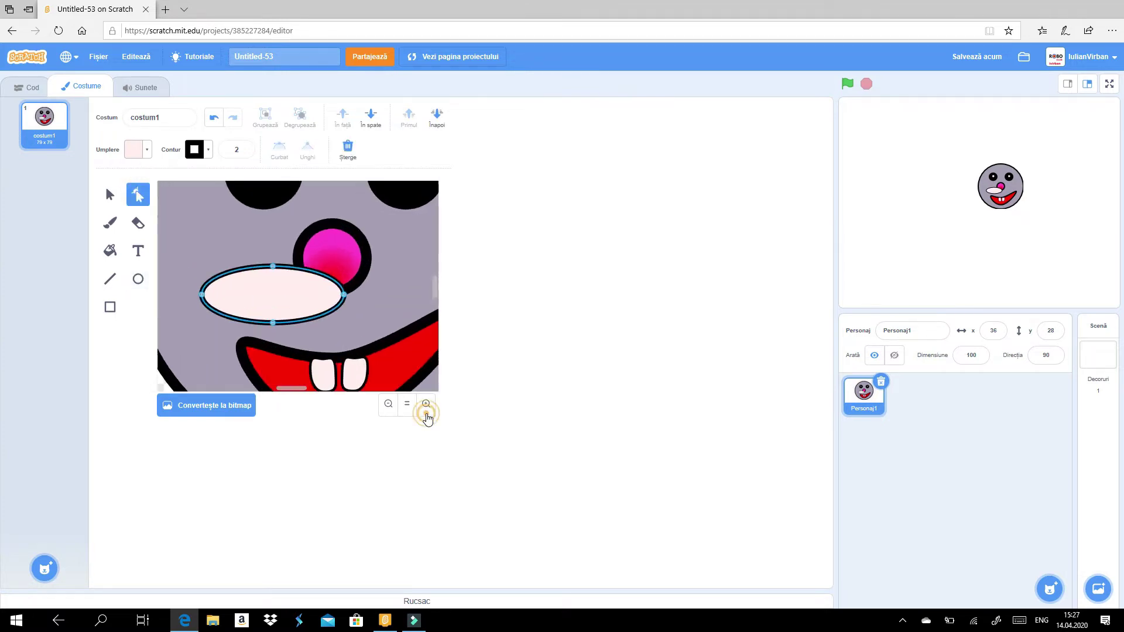
{"action": "left_click_drag", "start_coordinate": [275, 270], "coordinate": [274, 299]}
{"action": "left_click", "coordinate": [202, 296]}
{"action": "left_click_drag", "start_coordinate": [203, 281], "coordinate": [228, 295]}
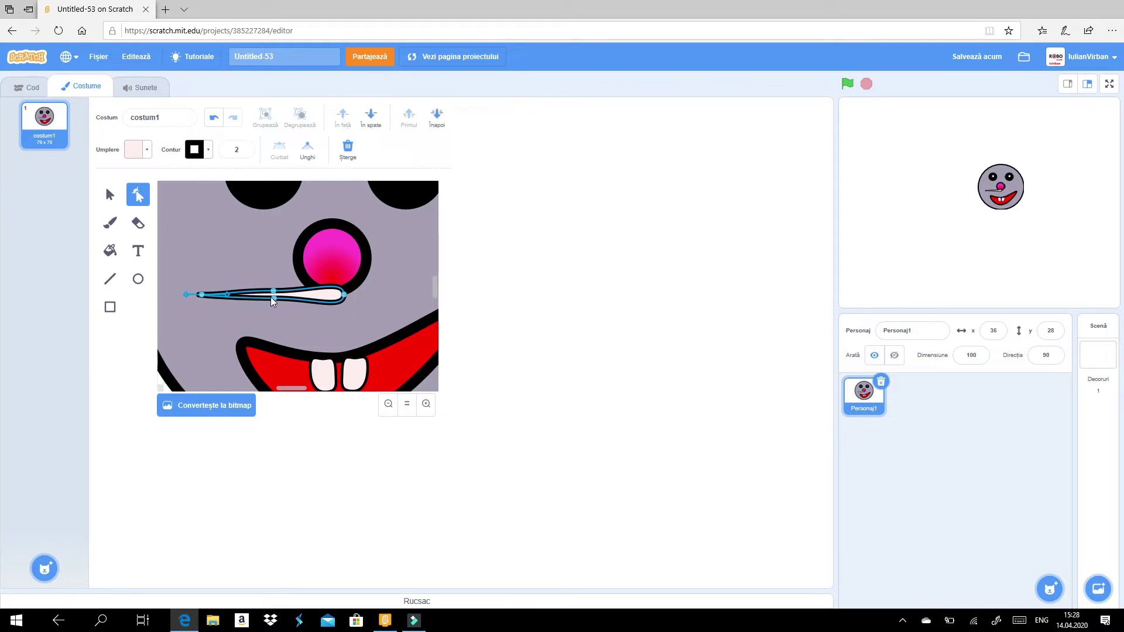
Narrow the middle of the whisker shape further and tilt the curve handles of its right end point
{"action": "left_click", "coordinate": [285, 301]}
{"action": "left_click", "coordinate": [344, 297]}
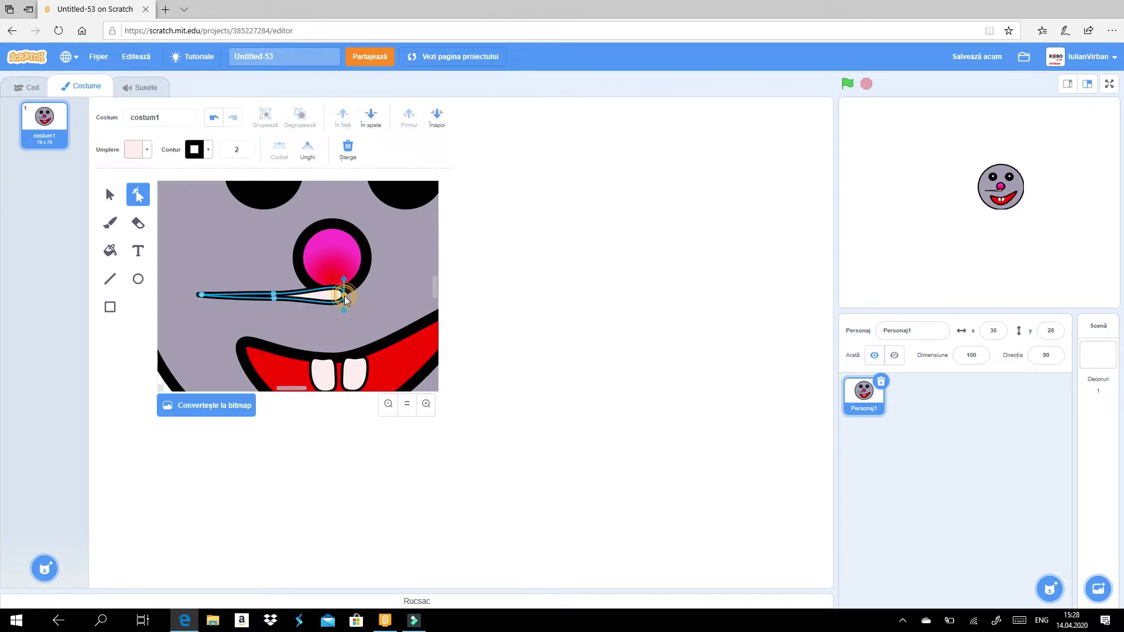
{"action": "left_click_drag", "start_coordinate": [344, 312], "coordinate": [354, 305]}
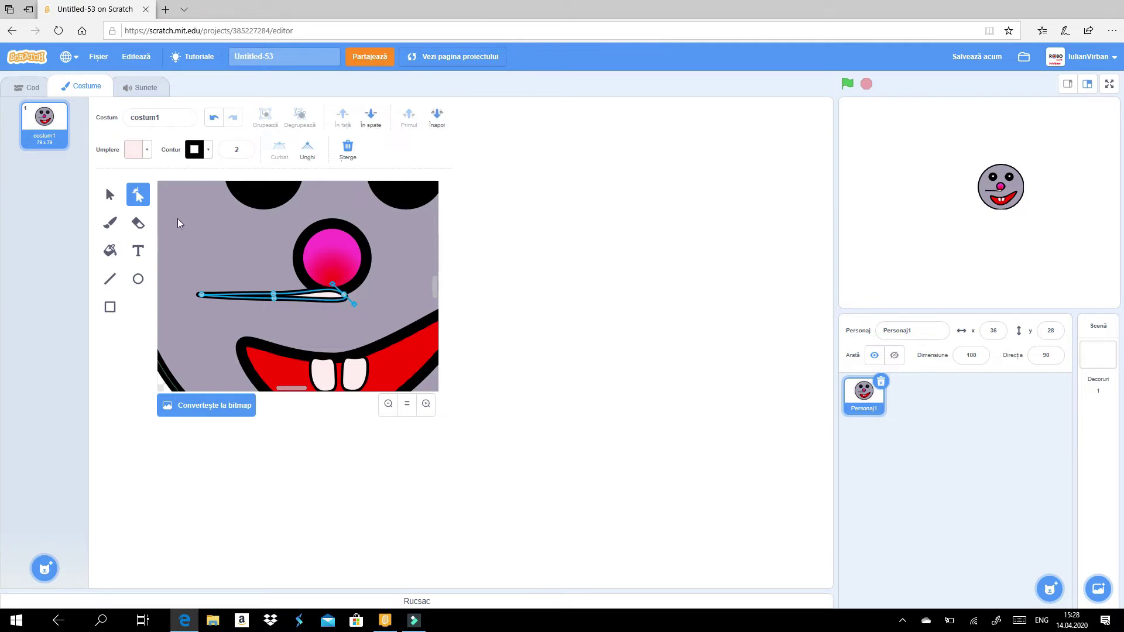
Move the whisker to the left cheek clear of the nose and rotate it so its outer tip points upward
{"action": "left_click", "coordinate": [109, 194]}
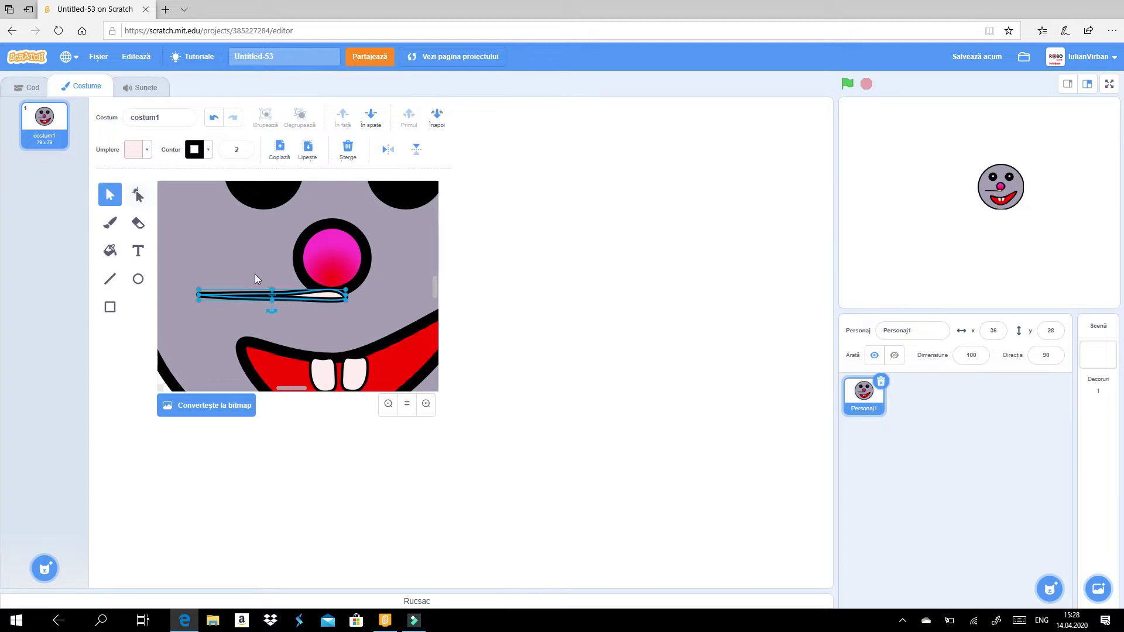
{"action": "left_click", "coordinate": [205, 247]}
{"action": "left_click", "coordinate": [247, 296]}
{"action": "left_click_drag", "start_coordinate": [254, 299], "coordinate": [216, 307]}
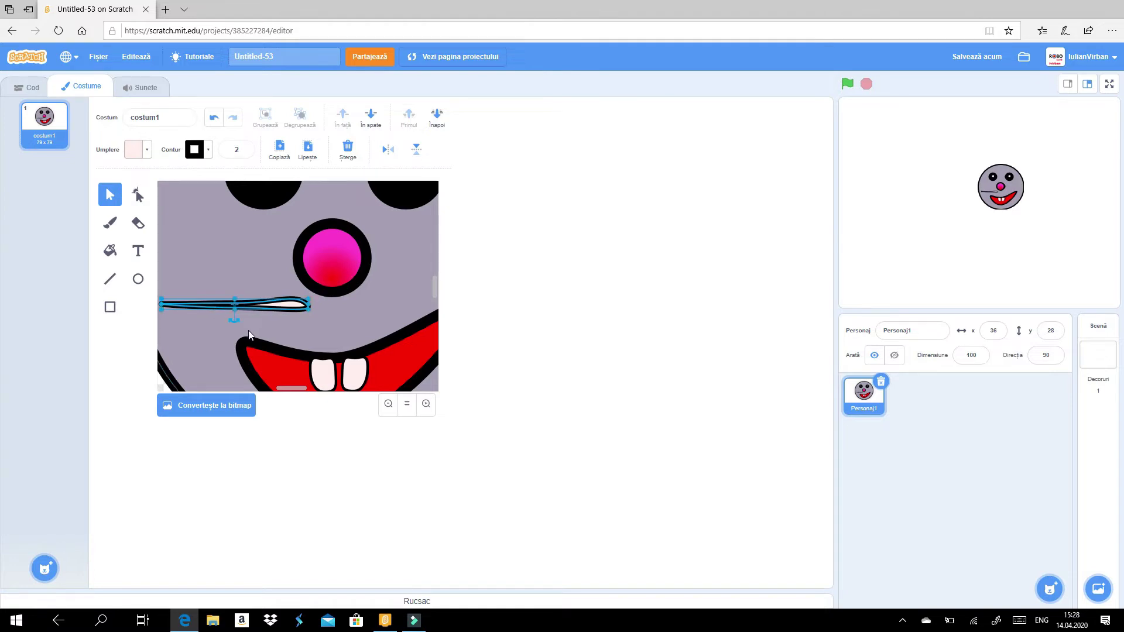
{"action": "left_click_drag", "start_coordinate": [235, 327], "coordinate": [233, 321]}
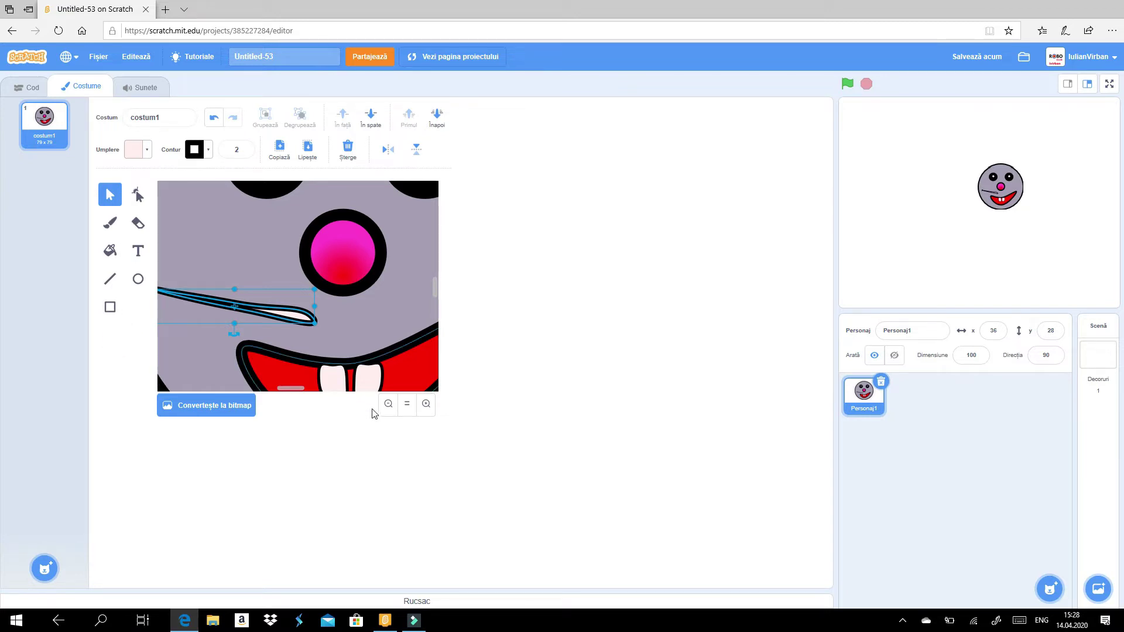
Duplicate the left whisker, flip the copy horizontally and place it on the right cheek above the mouth
{"action": "left_click", "coordinate": [389, 404]}
{"action": "left_click", "coordinate": [388, 405]}
{"action": "left_click", "coordinate": [389, 405]}
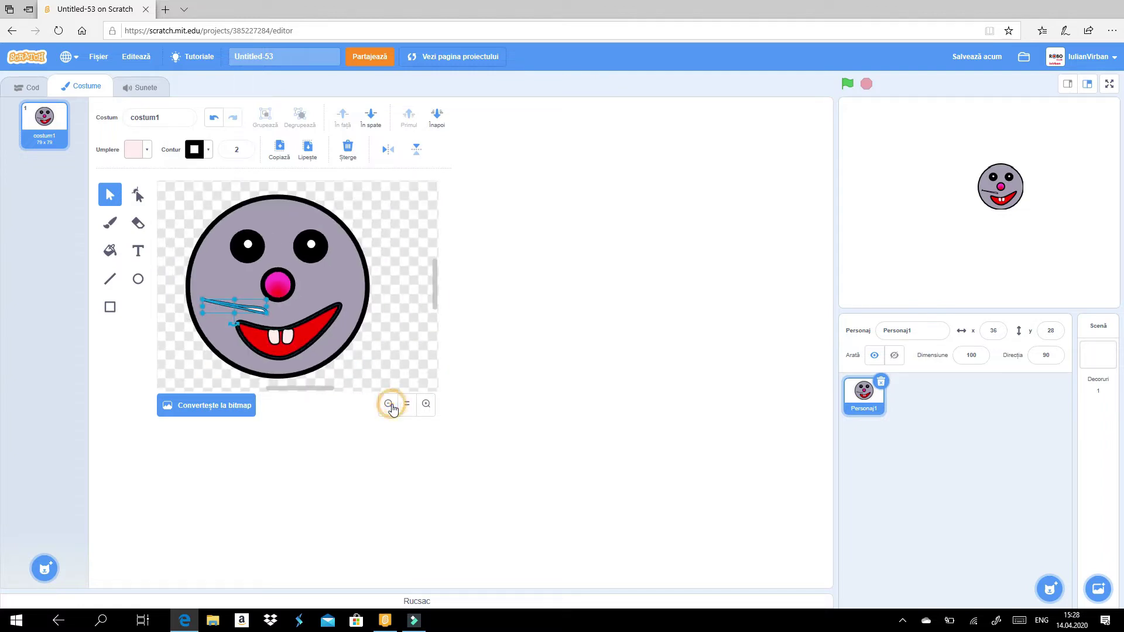
{"action": "left_click", "coordinate": [381, 346]}
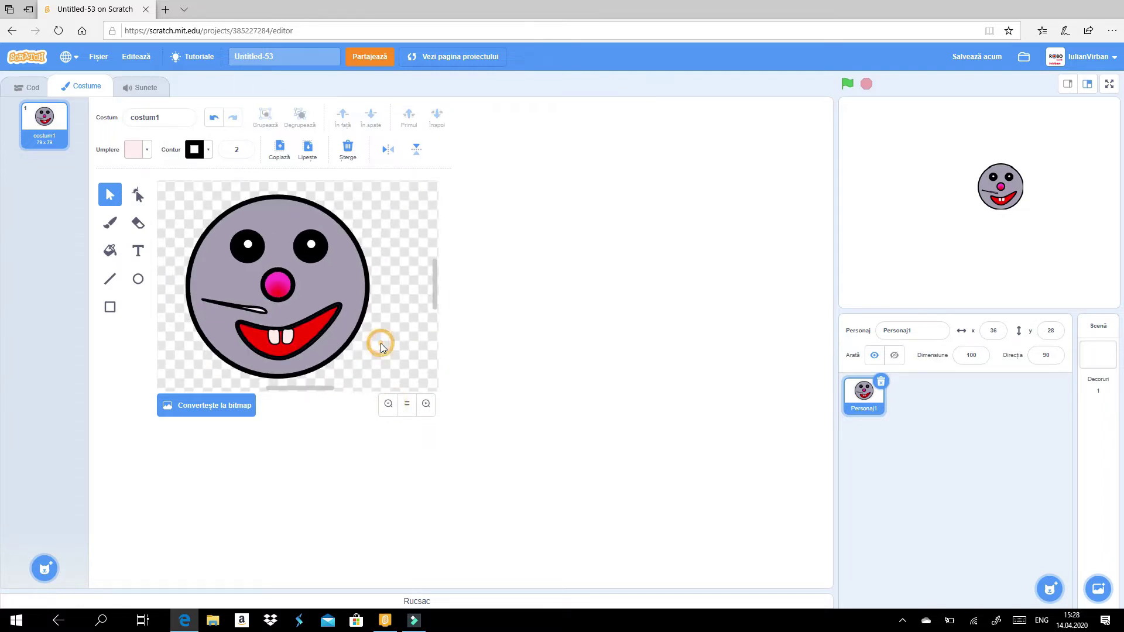
{"action": "left_click", "coordinate": [223, 304]}
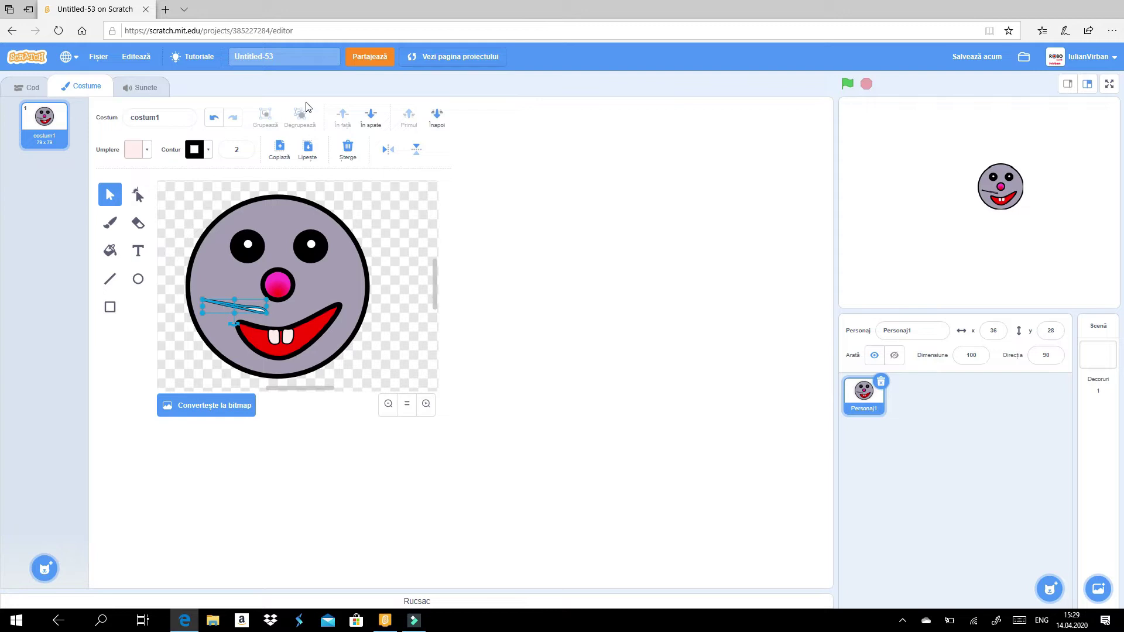
{"action": "left_click", "coordinate": [279, 151]}
{"action": "left_click", "coordinate": [307, 150]}
{"action": "left_click", "coordinate": [381, 153]}
{"action": "left_click_drag", "start_coordinate": [221, 321], "coordinate": [293, 310]}
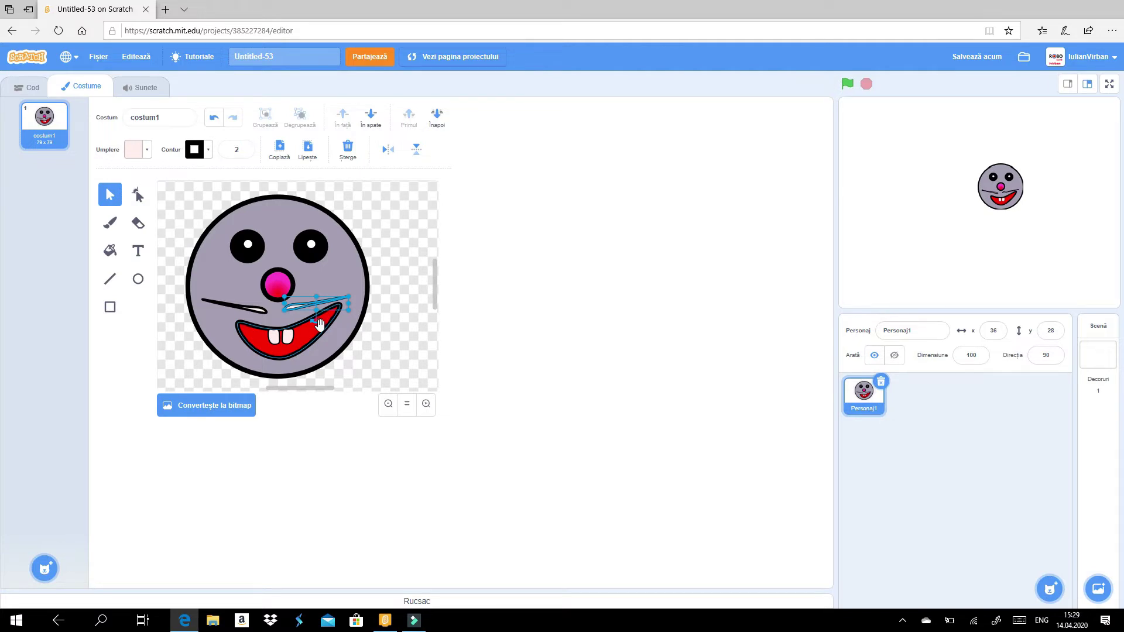
Rotate the right whisker to a steeper upward angle and bring the two whiskers closer together under the nose
{"action": "mouse_move", "coordinate": [319, 324]}
{"action": "left_mouse_down"}
{"action": "mouse_move", "coordinate": [331, 284]}
{"action": "mouse_move", "coordinate": [323, 329]}
{"action": "left_mouse_up"}
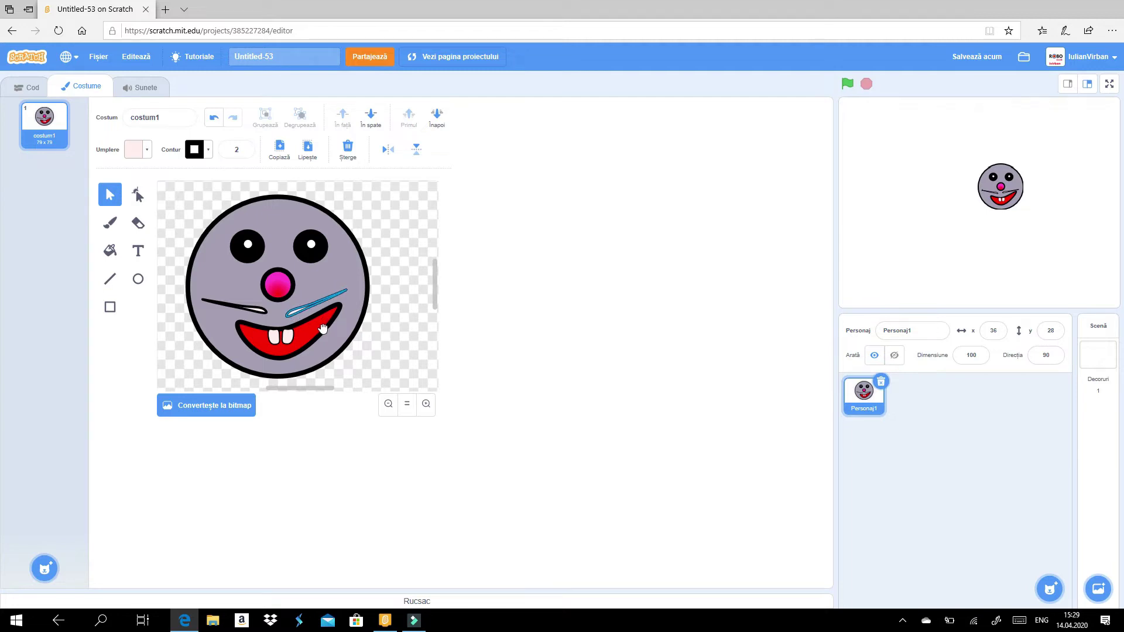
{"action": "left_click_drag", "start_coordinate": [294, 312], "coordinate": [279, 316]}
{"action": "left_click", "coordinate": [377, 331]}
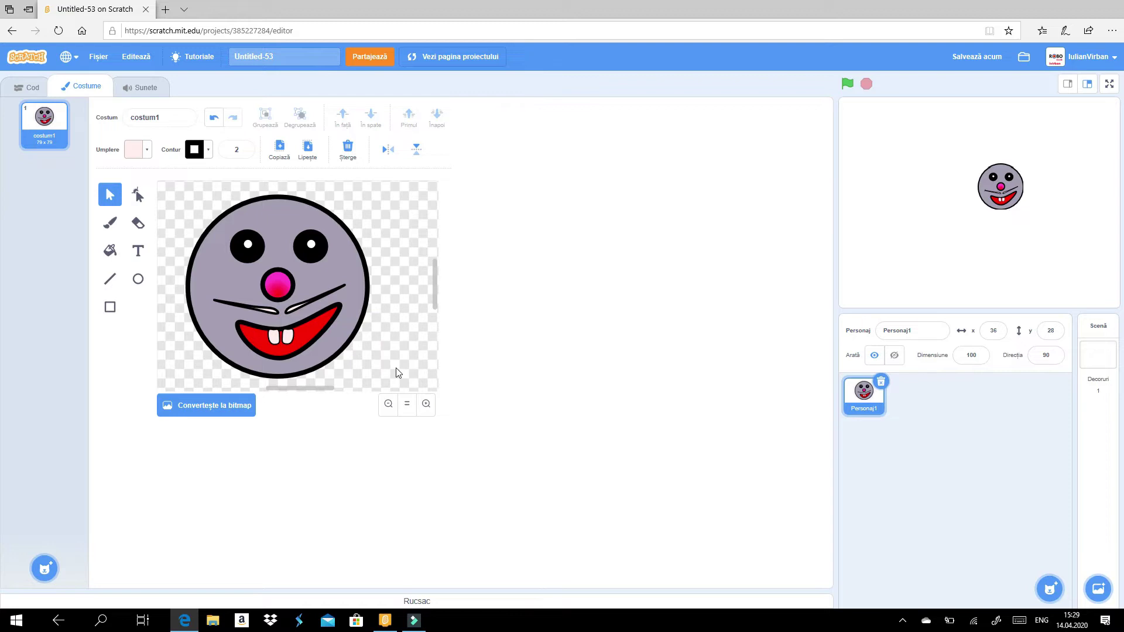
Check how the two whiskers look on the face from near and far
{"action": "left_click", "coordinate": [388, 404]}
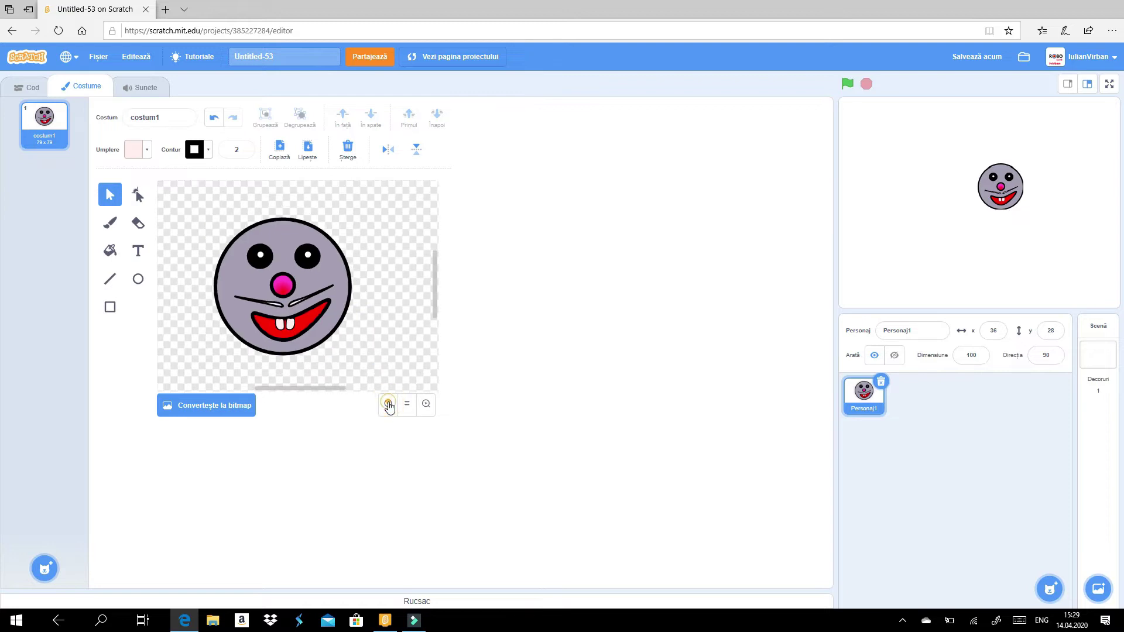
{"action": "left_click", "coordinate": [388, 404]}
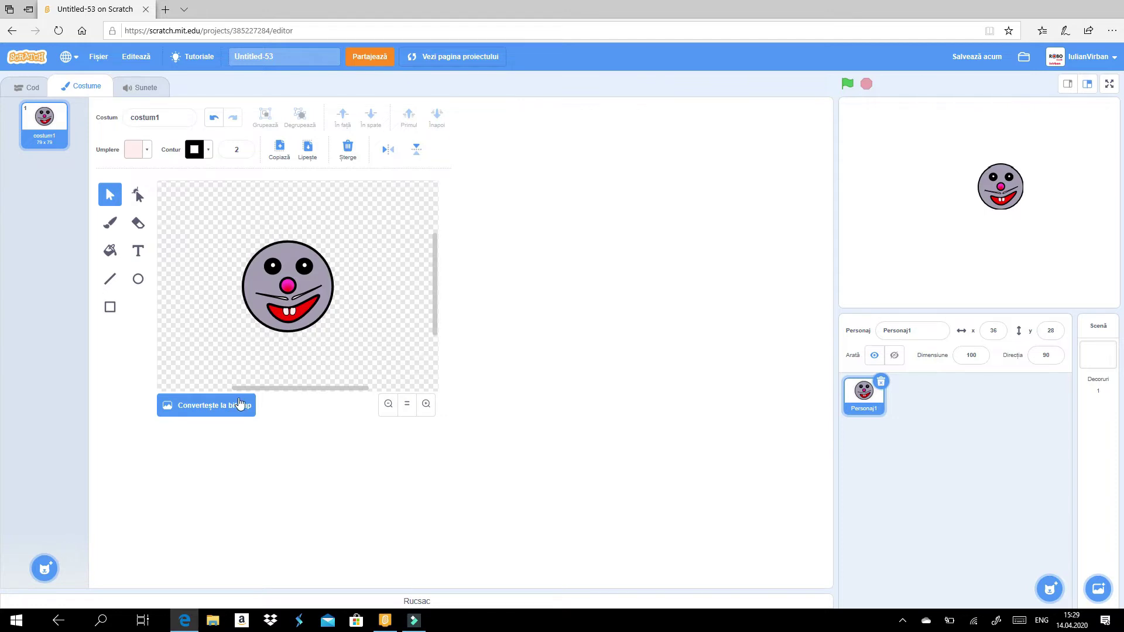
{"action": "left_click", "coordinate": [426, 404]}
{"action": "left_click", "coordinate": [426, 404]}
{"action": "left_click", "coordinate": [427, 404]}
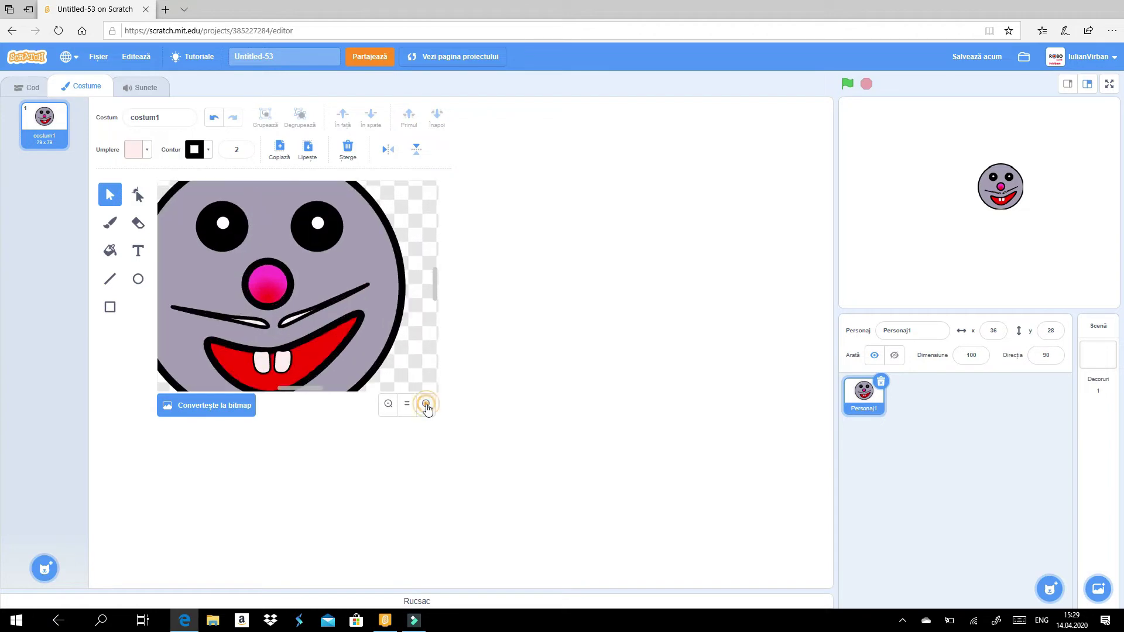
{"action": "left_click", "coordinate": [388, 404]}
{"action": "left_click", "coordinate": [388, 404]}
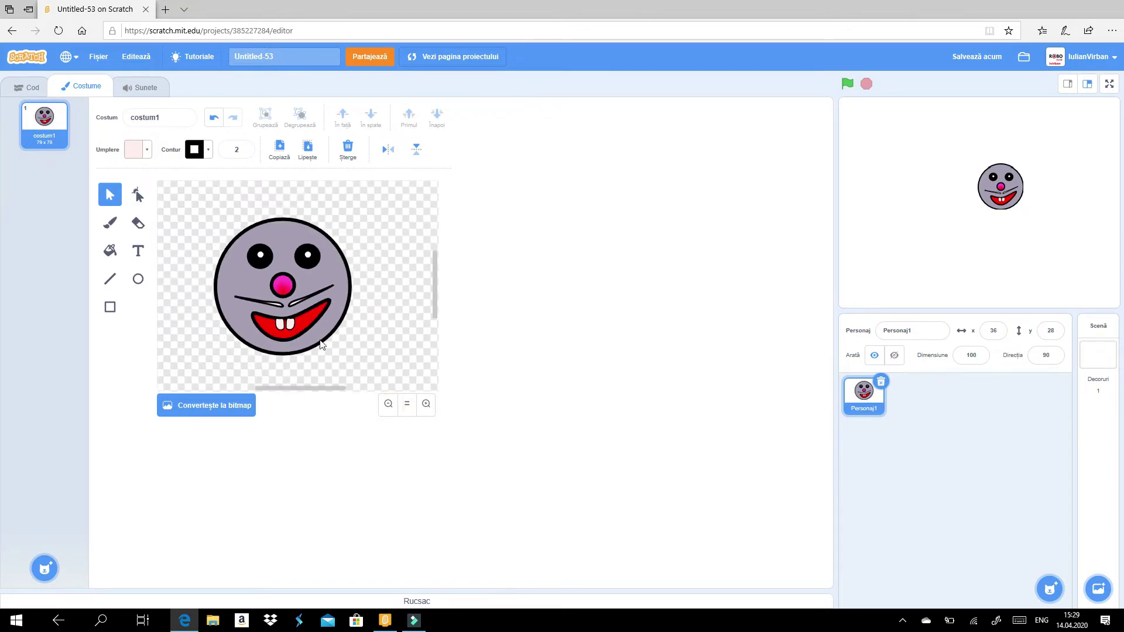
Duplicate the right whisker and place the copy above the right eye
{"action": "left_click", "coordinate": [296, 301]}
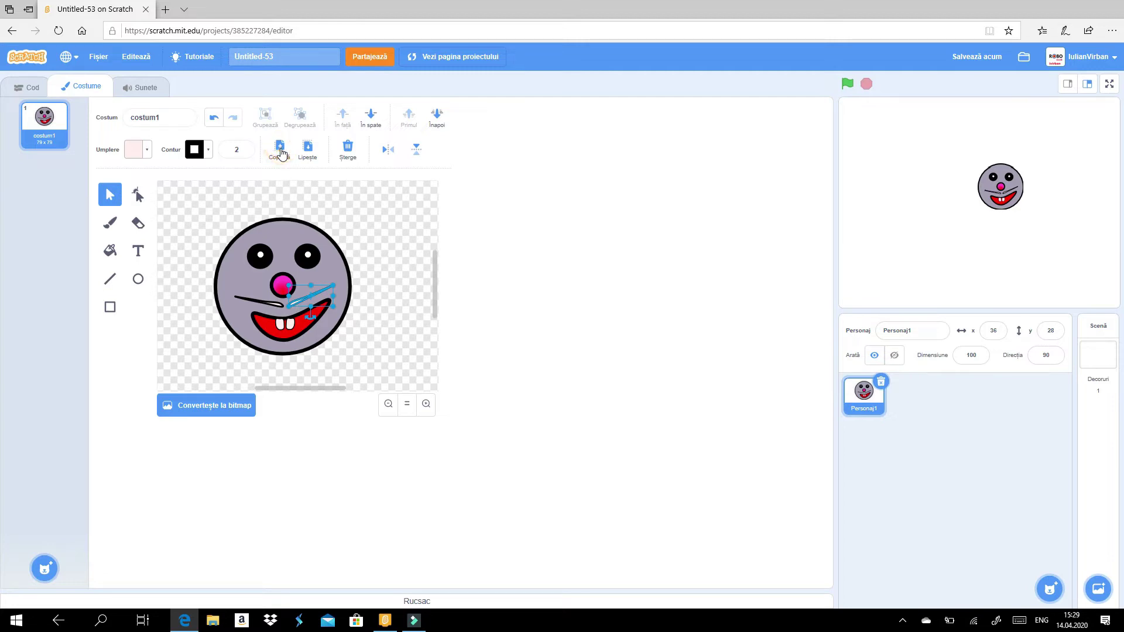
{"action": "left_click", "coordinate": [308, 157]}
{"action": "left_click_drag", "start_coordinate": [332, 298], "coordinate": [326, 229]}
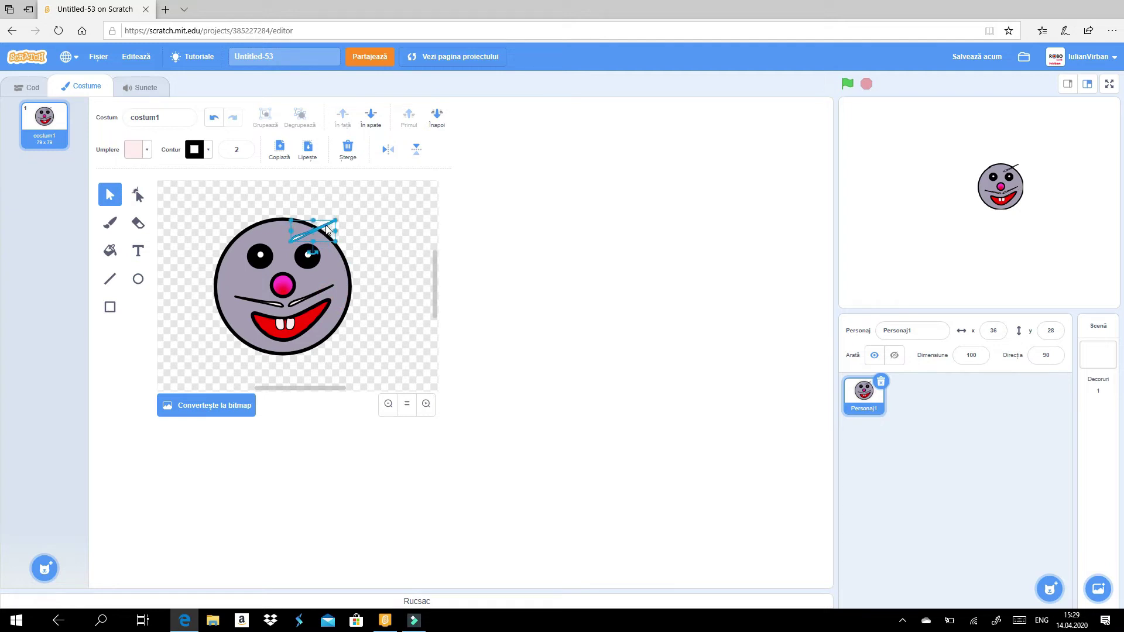
Shrink and flatten the copied whisker into a short eyebrow just above the right eye
{"action": "left_click", "coordinate": [427, 403]}
{"action": "left_click", "coordinate": [426, 404]}
{"action": "left_click", "coordinate": [426, 404]}
{"action": "left_click", "coordinate": [427, 404]}
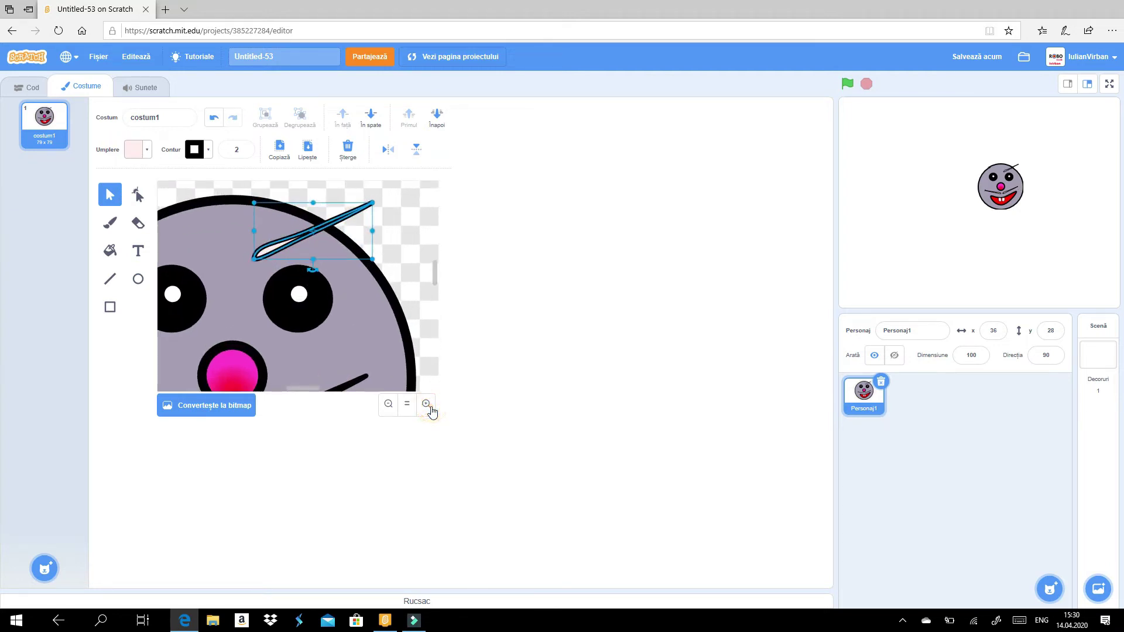
{"action": "left_click_drag", "start_coordinate": [372, 202], "coordinate": [195, 244]}
Duplicate the right eyebrow, flip the copy horizontally and place it just above the left eye
{"action": "left_click", "coordinate": [280, 149]}
{"action": "left_click", "coordinate": [309, 153]}
{"action": "left_click_drag", "start_coordinate": [301, 394], "coordinate": [289, 394]}
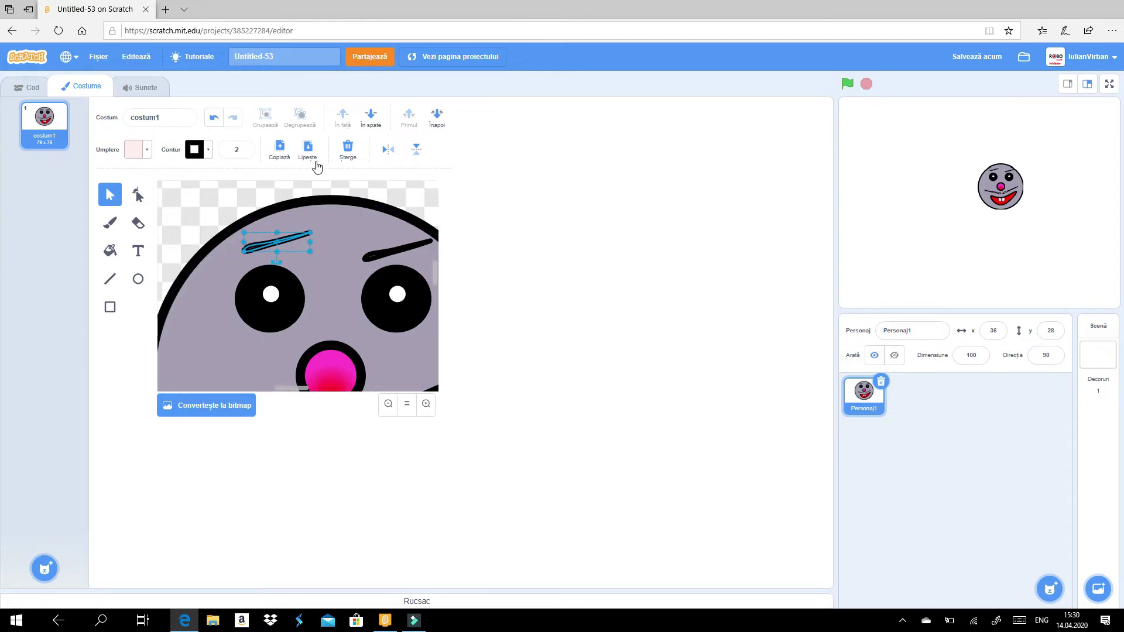
{"action": "left_click", "coordinate": [388, 151]}
{"action": "left_click_drag", "start_coordinate": [290, 245], "coordinate": [283, 258]}
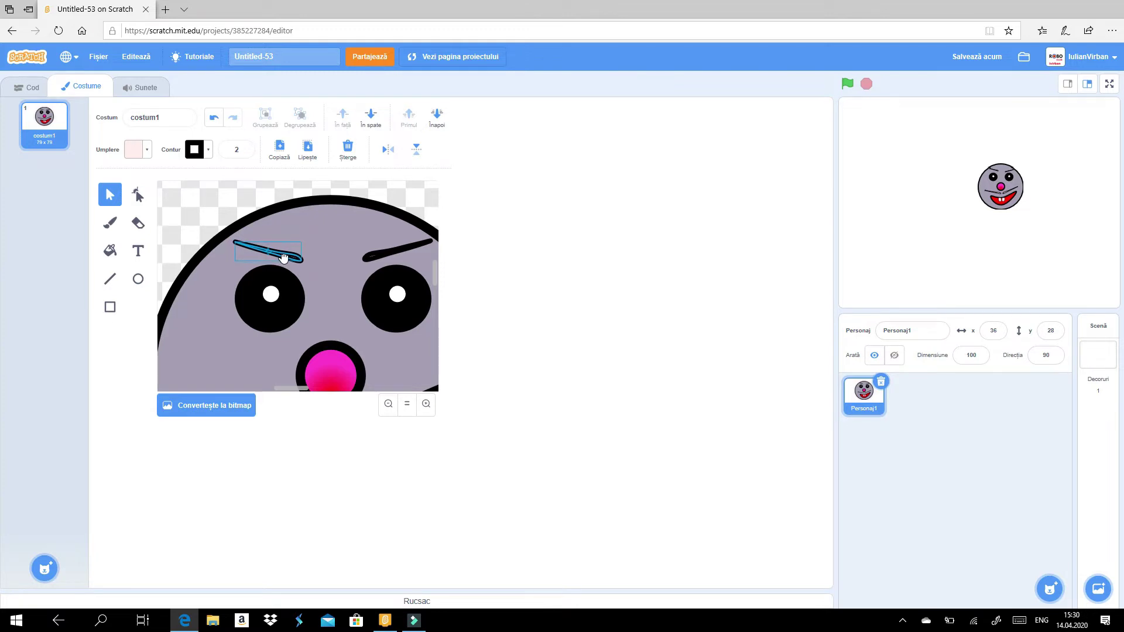
{"action": "left_click", "coordinate": [427, 200]}
View the whole face on the canvas with free space above the head
{"action": "left_click", "coordinate": [401, 410]}
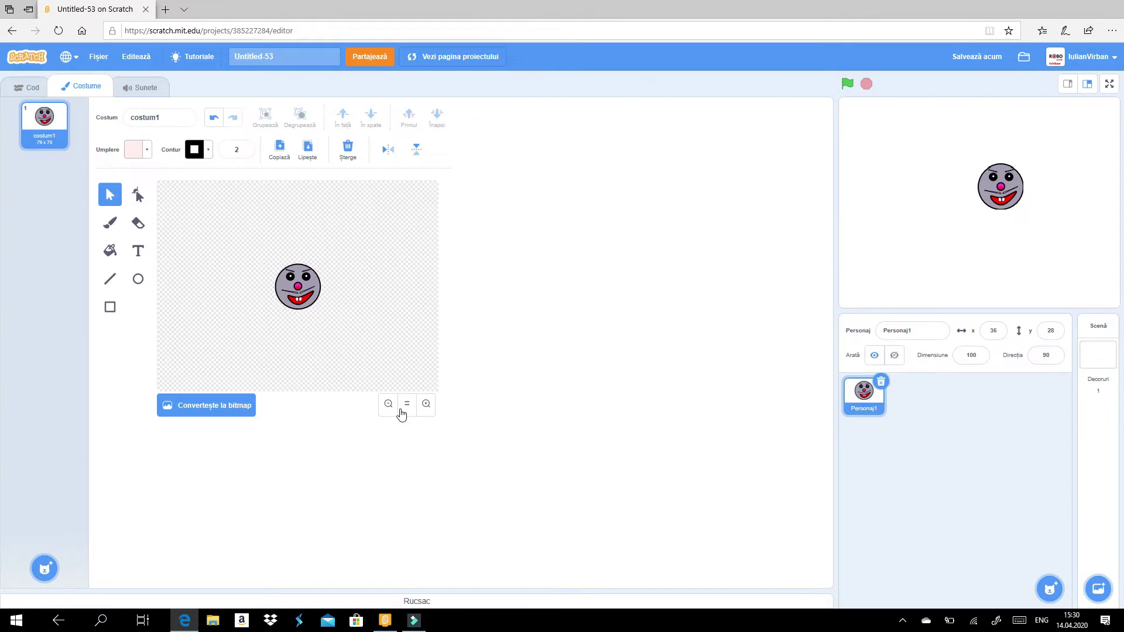
{"action": "left_click", "coordinate": [425, 405]}
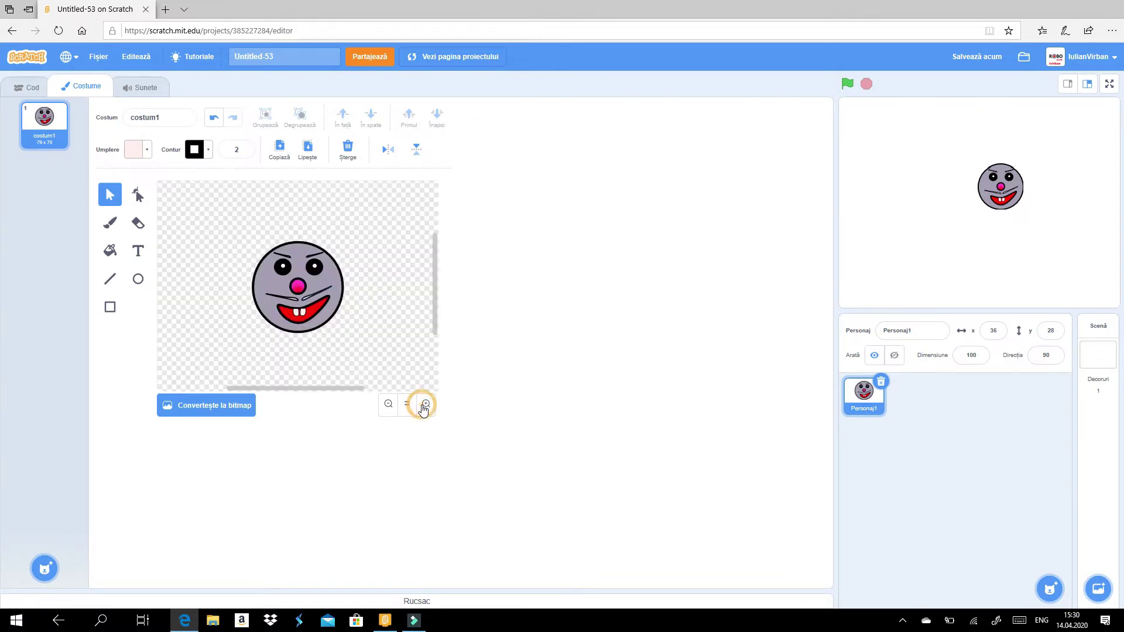
{"action": "left_click", "coordinate": [425, 405]}
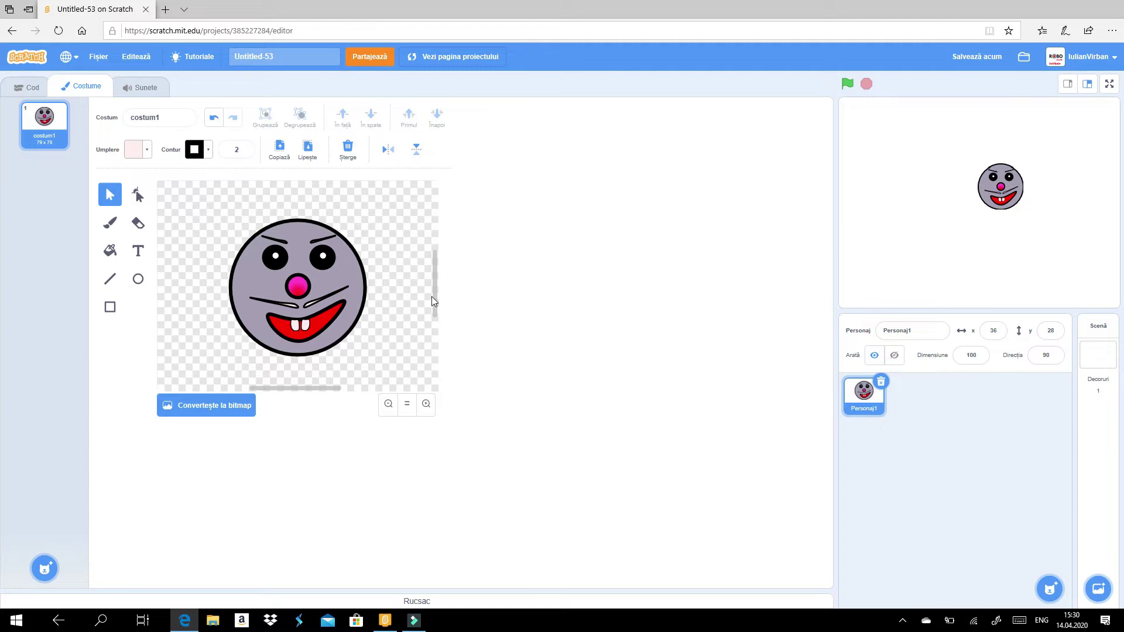
{"action": "left_click_drag", "start_coordinate": [434, 299], "coordinate": [435, 288]}
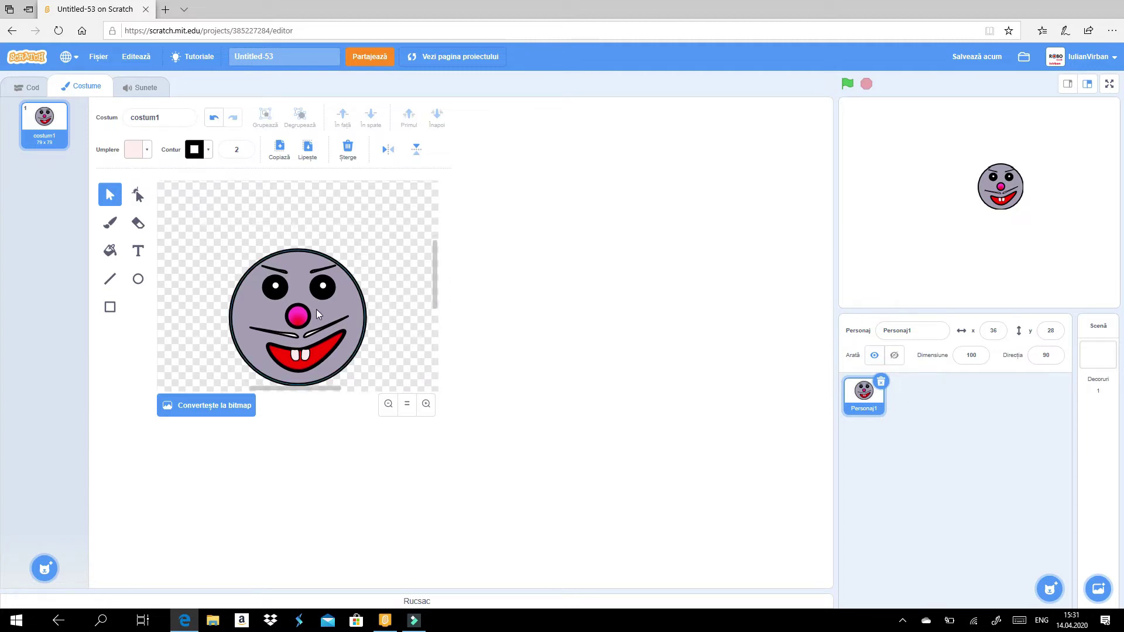
Duplicate the pink gradient nose and place the copy on the upper right edge of the head
{"action": "left_click", "coordinate": [297, 318]}
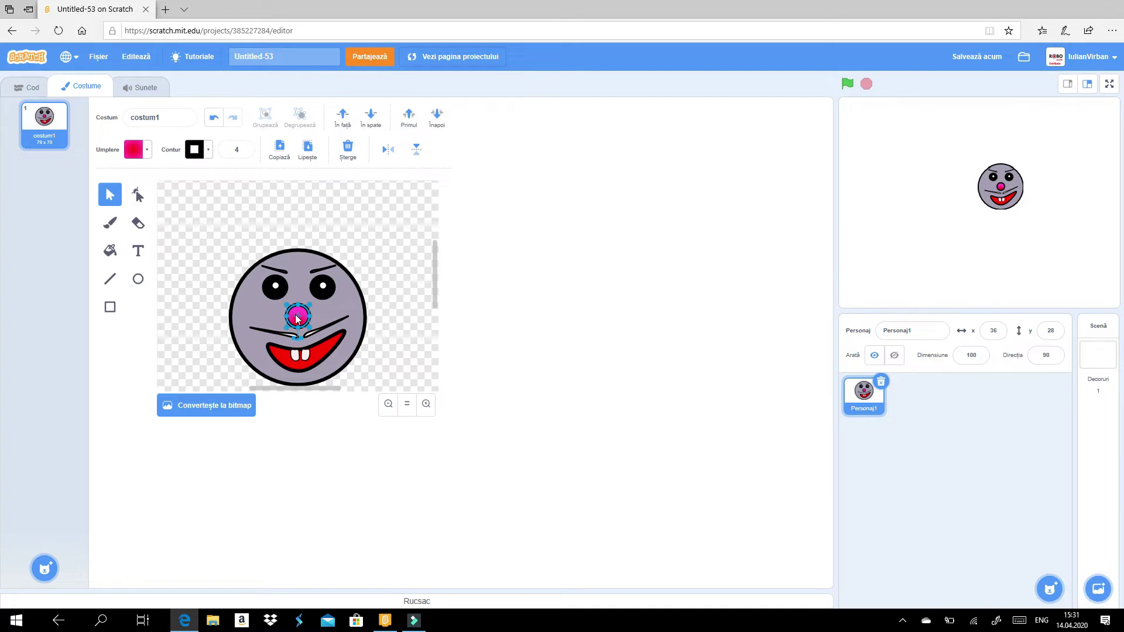
{"action": "left_click", "coordinate": [279, 147]}
{"action": "left_click", "coordinate": [325, 222]}
{"action": "left_click", "coordinate": [308, 147]}
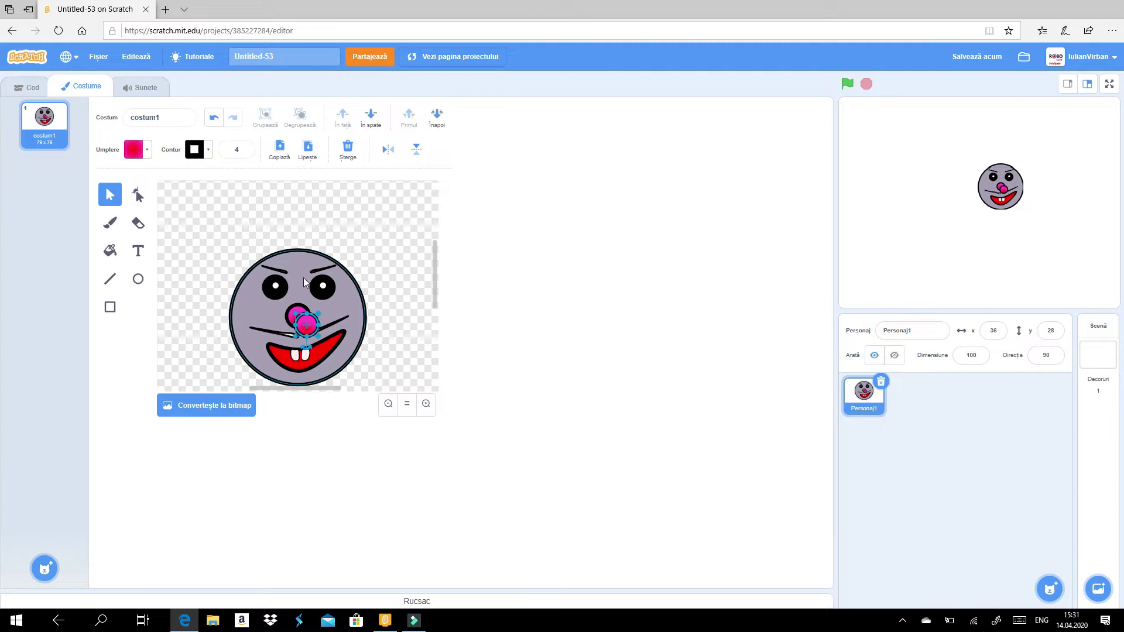
{"action": "left_click_drag", "start_coordinate": [311, 333], "coordinate": [339, 251]}
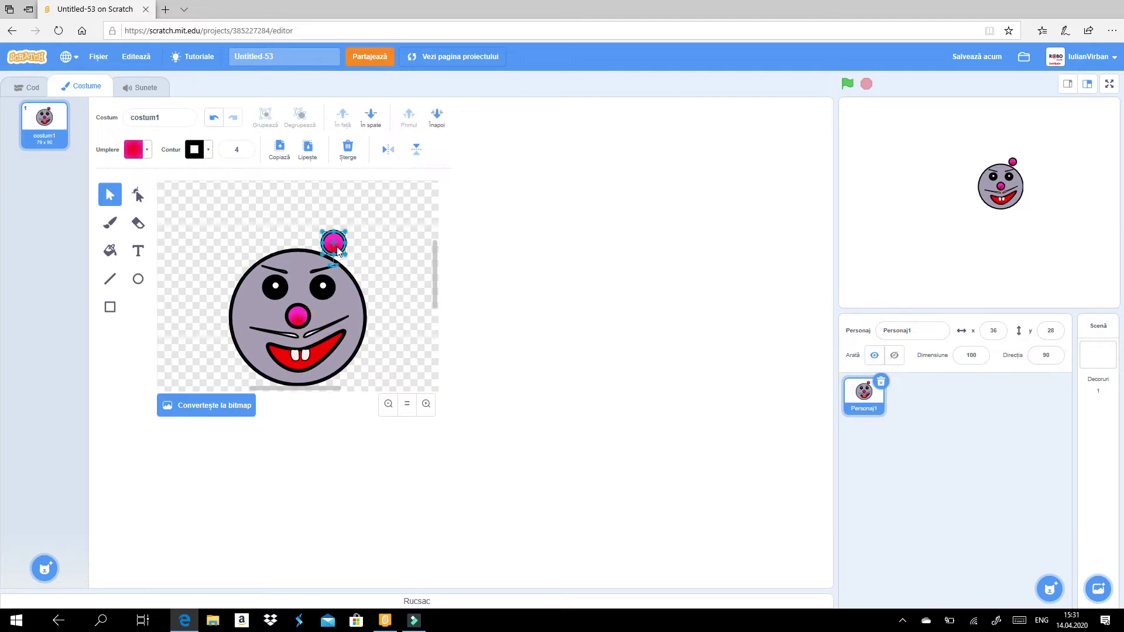
Enlarge the copied pink circle into a big round ear and position it overlapping the head's upper right edge
{"action": "left_click", "coordinate": [426, 404]}
{"action": "left_click", "coordinate": [426, 404]}
{"action": "left_click", "coordinate": [426, 404]}
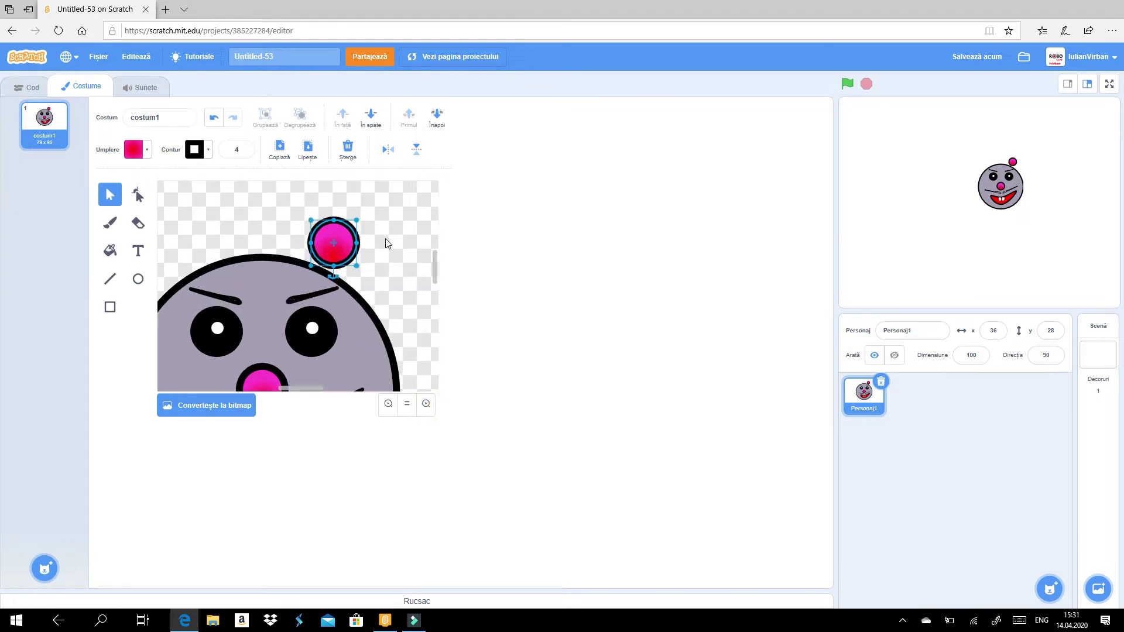
{"action": "left_click_drag", "start_coordinate": [356, 220], "coordinate": [412, 187]}
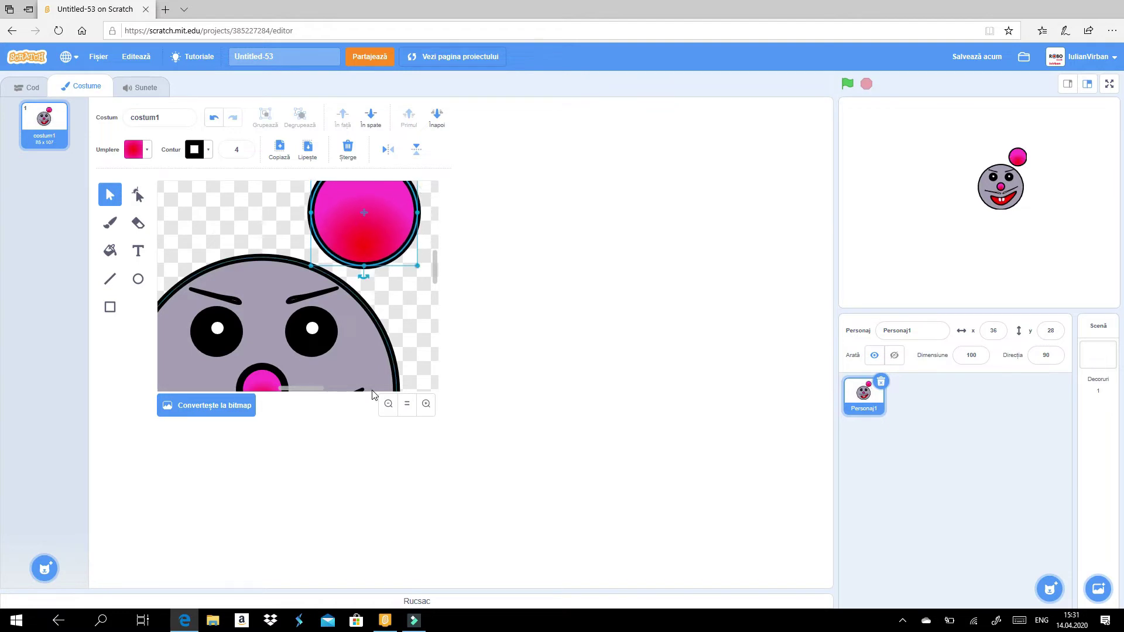
{"action": "left_click", "coordinate": [388, 404]}
{"action": "left_click", "coordinate": [389, 404]}
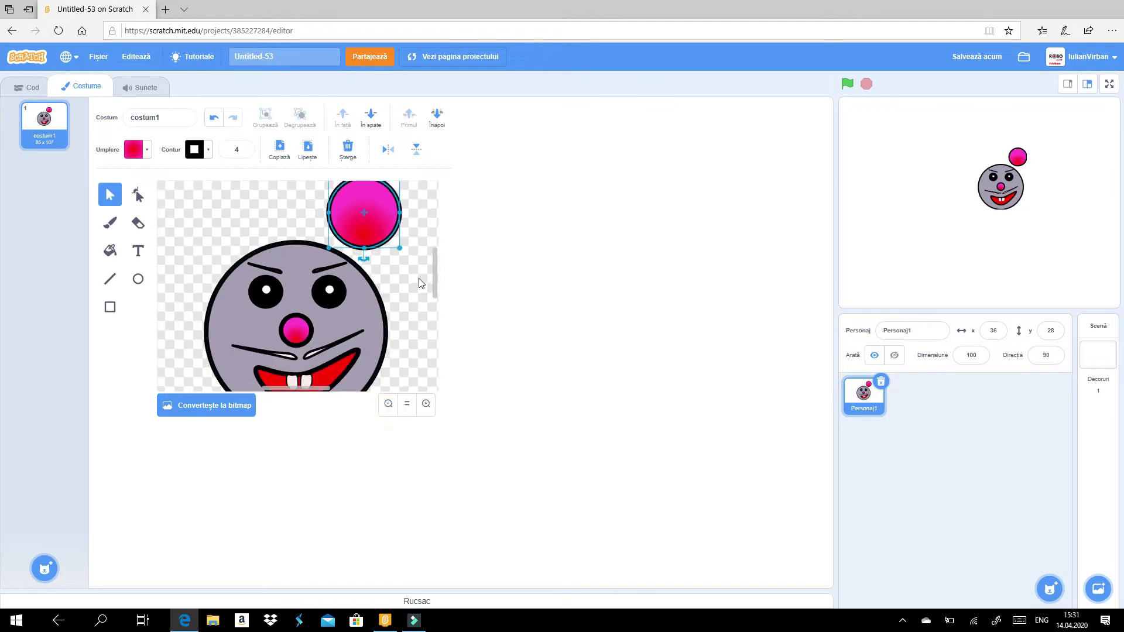
{"action": "left_click_drag", "start_coordinate": [432, 274], "coordinate": [433, 259]}
{"action": "left_click_drag", "start_coordinate": [361, 269], "coordinate": [356, 298]}
{"action": "left_click", "coordinate": [395, 233]}
{"action": "left_click", "coordinate": [355, 304]}
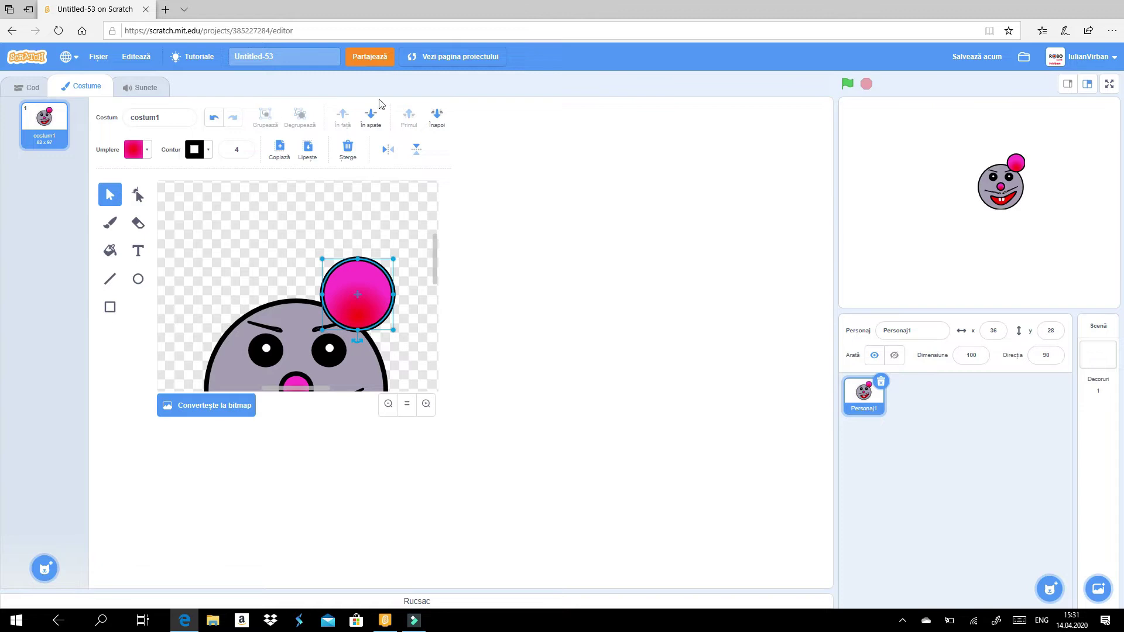
Send the right ear all the way to the back, behind the head
{"action": "left_click", "coordinate": [370, 117]}
{"action": "left_click", "coordinate": [371, 117]}
{"action": "left_click", "coordinate": [438, 123]}
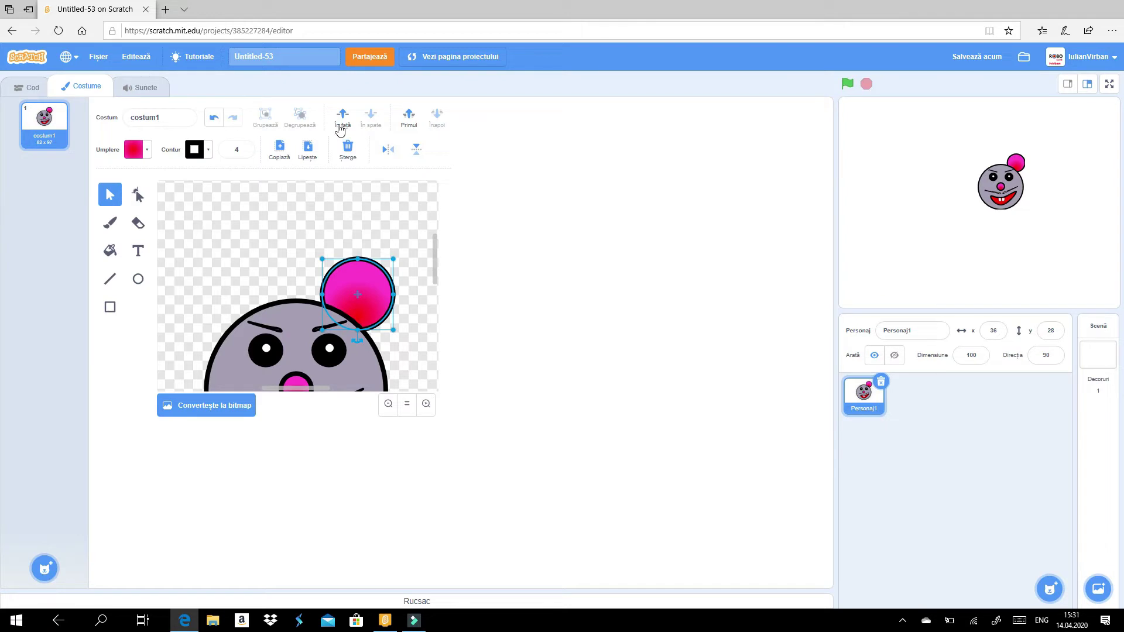
{"action": "left_click", "coordinate": [342, 225]}
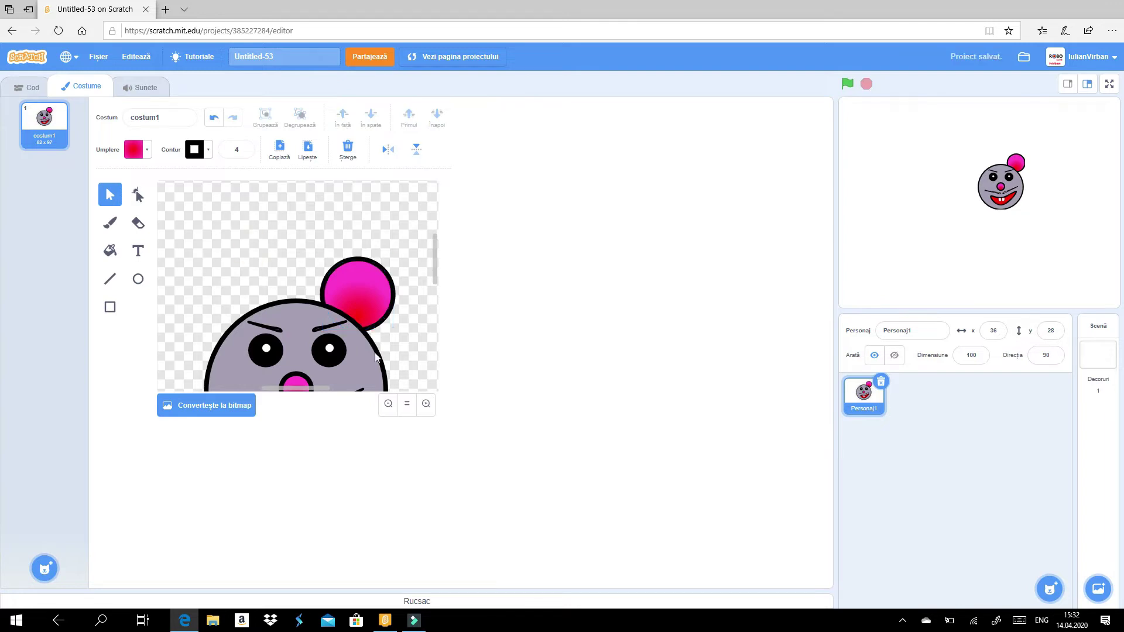
Duplicate the right ear, placing the copy on the head's upper left edge and behind all other shapes
{"action": "left_click", "coordinate": [388, 406]}
{"action": "left_click", "coordinate": [388, 405]}
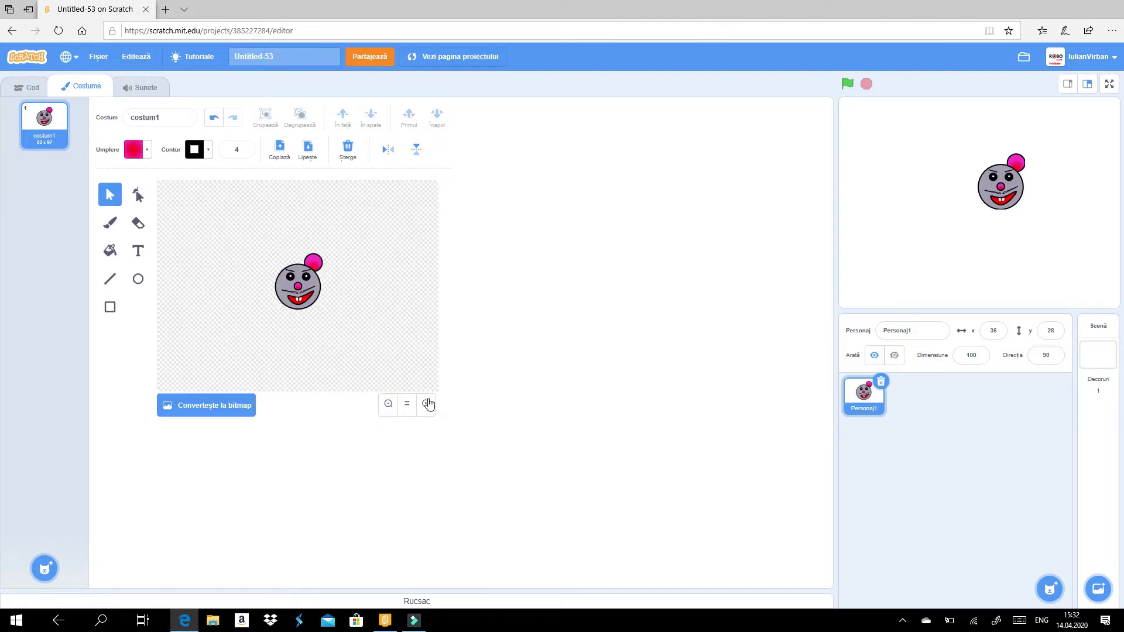
{"action": "left_click", "coordinate": [427, 404]}
{"action": "left_click", "coordinate": [351, 207]}
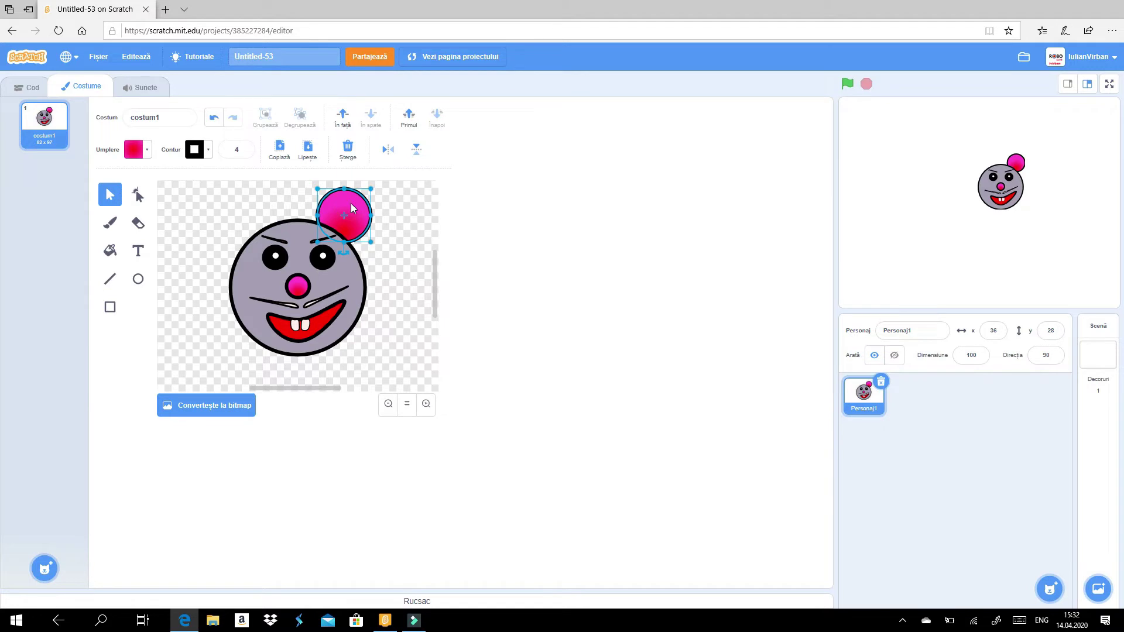
{"action": "left_click", "coordinate": [281, 150]}
{"action": "left_click", "coordinate": [304, 154]}
{"action": "left_click", "coordinate": [305, 153]}
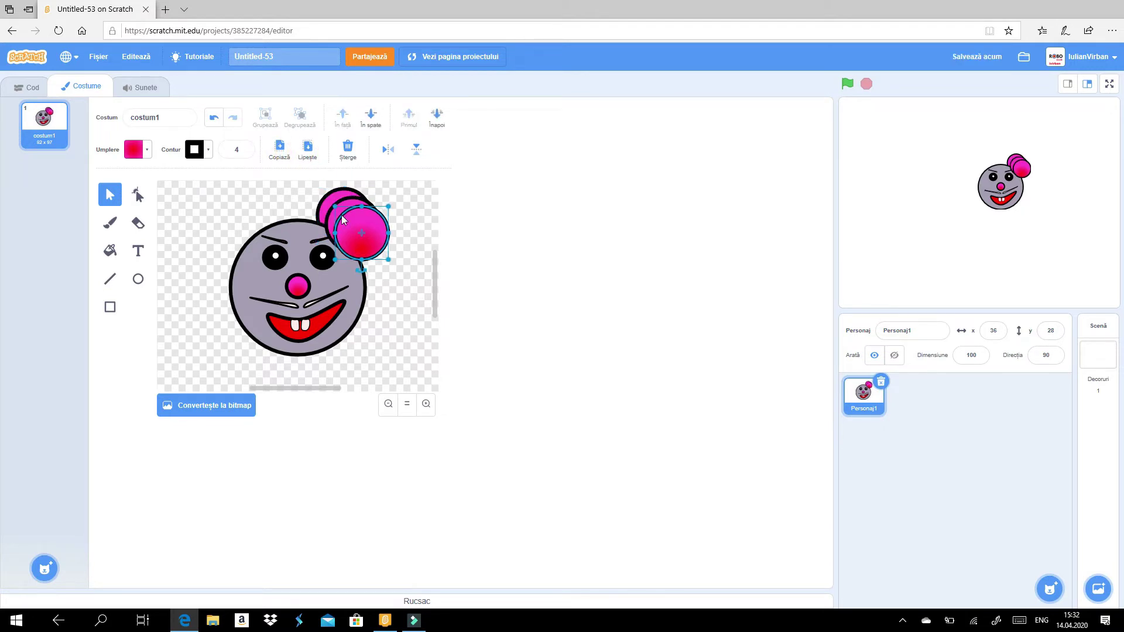
{"action": "left_click", "coordinate": [350, 155]}
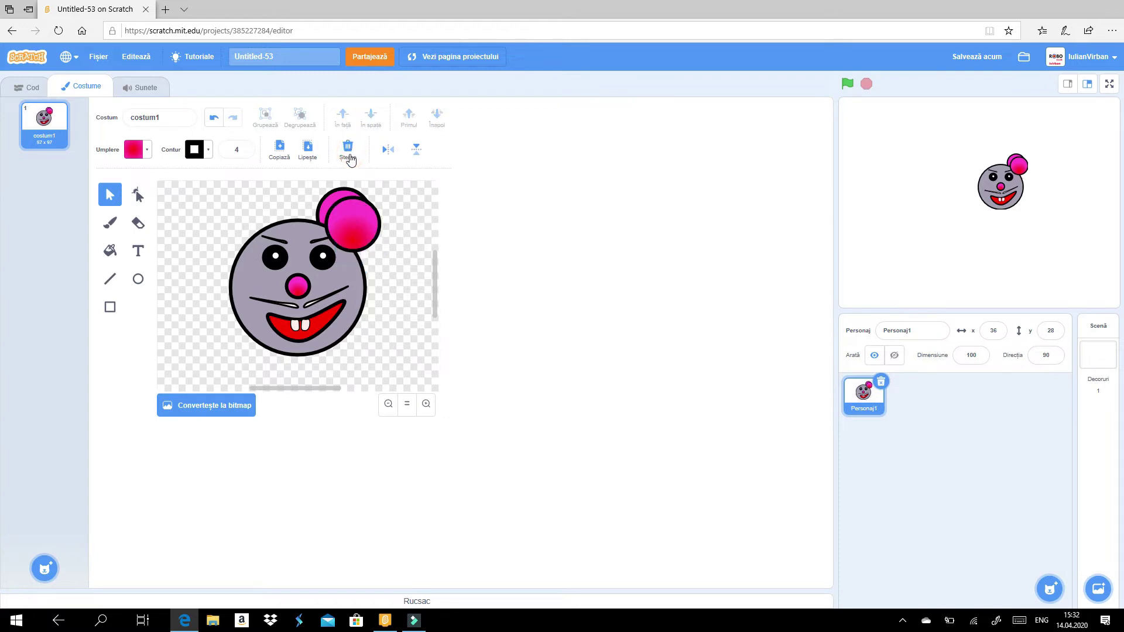
{"action": "left_click_drag", "start_coordinate": [347, 216], "coordinate": [252, 204]}
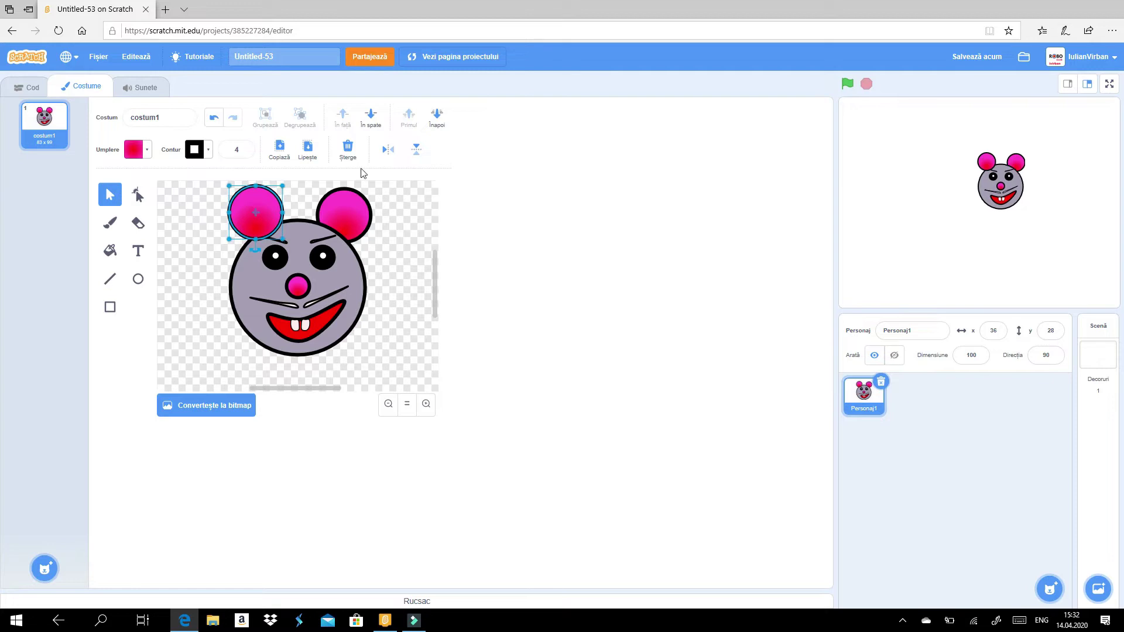
{"action": "left_click", "coordinate": [433, 116]}
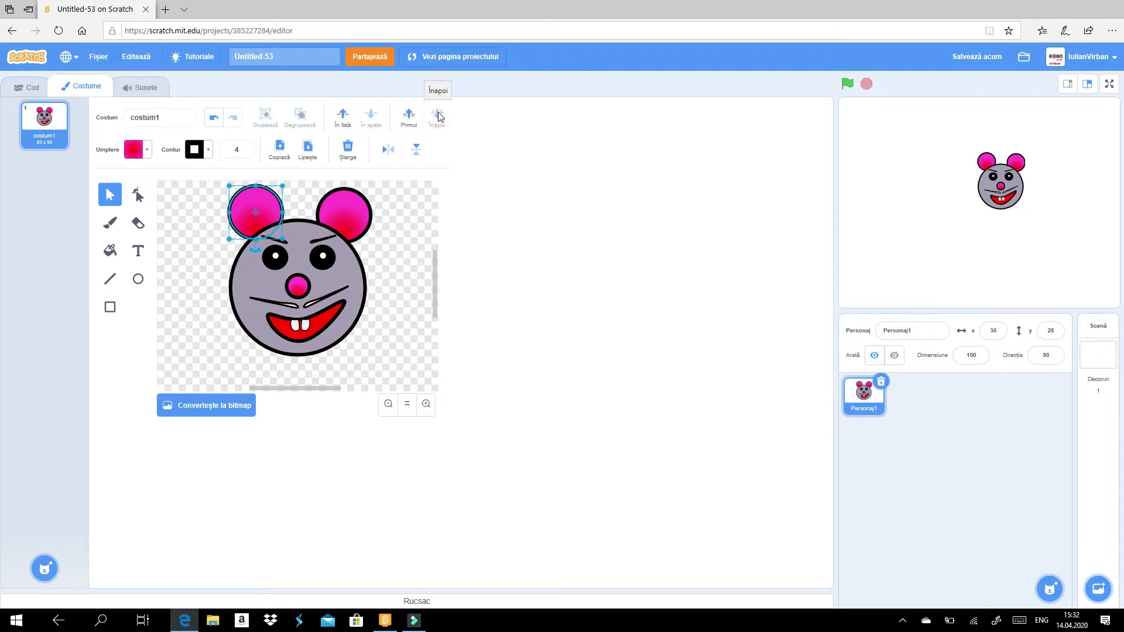
{"action": "left_click", "coordinate": [415, 309]}
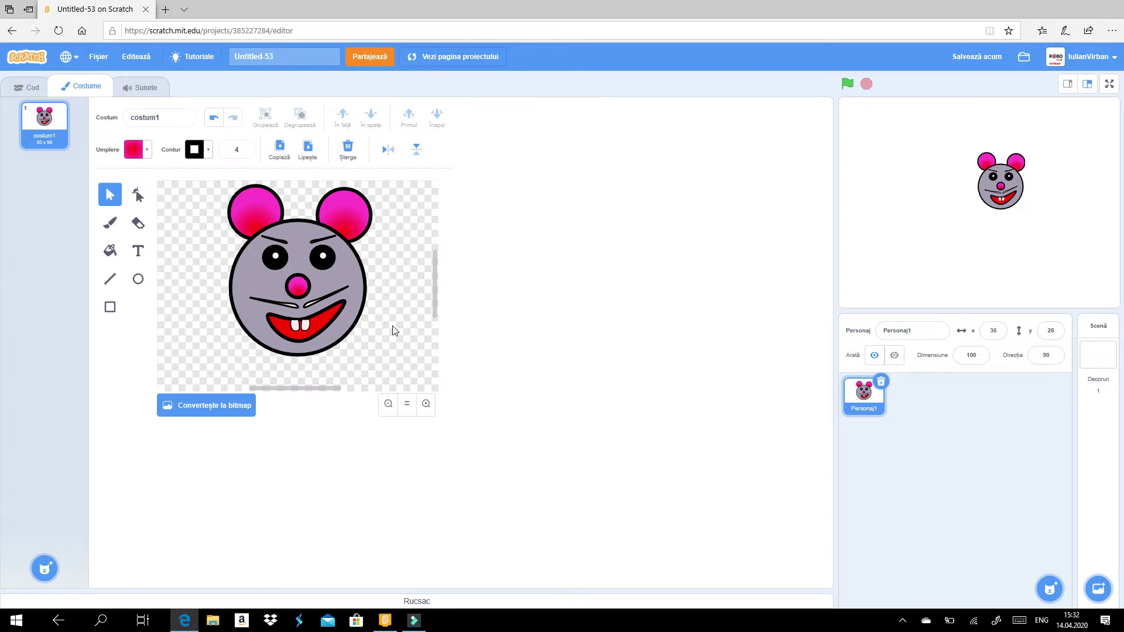
Make the body from an enlarged copy of the grey head circle, placed below the head and sent to the back
{"action": "left_click", "coordinate": [388, 405]}
{"action": "left_click", "coordinate": [389, 405]}
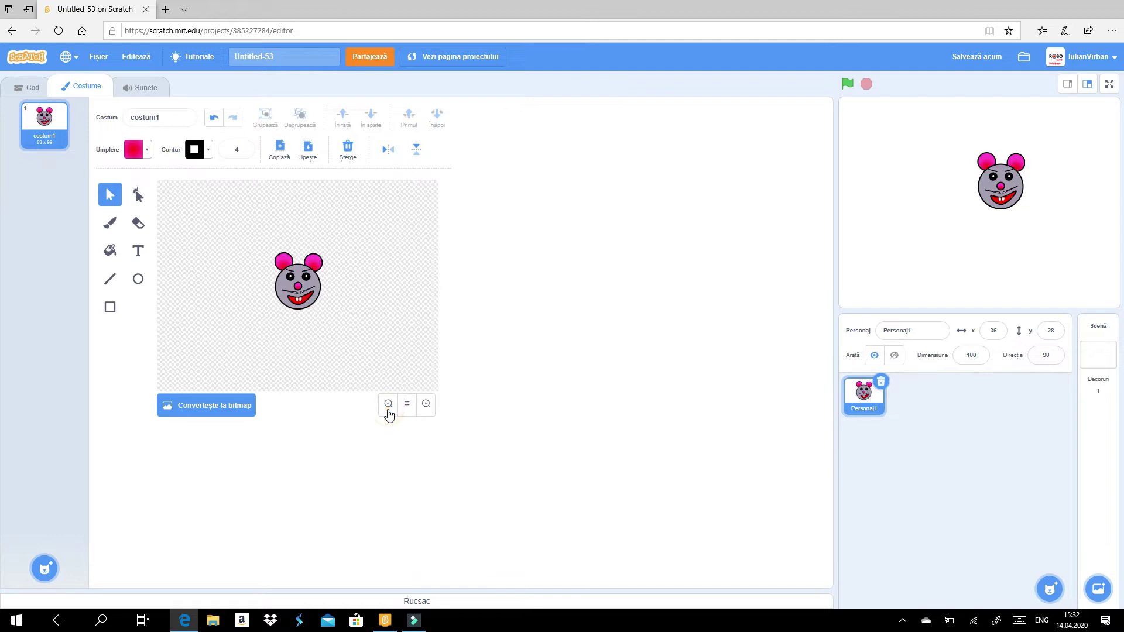
{"action": "left_click", "coordinate": [283, 301]}
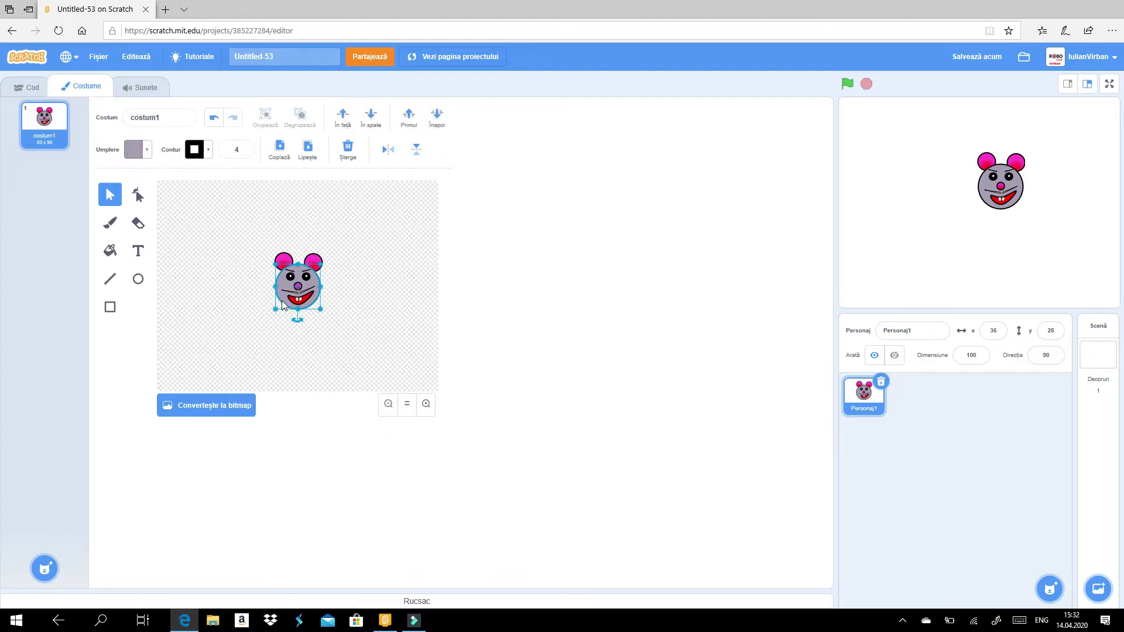
{"action": "left_click", "coordinate": [279, 149]}
{"action": "left_click", "coordinate": [309, 151]}
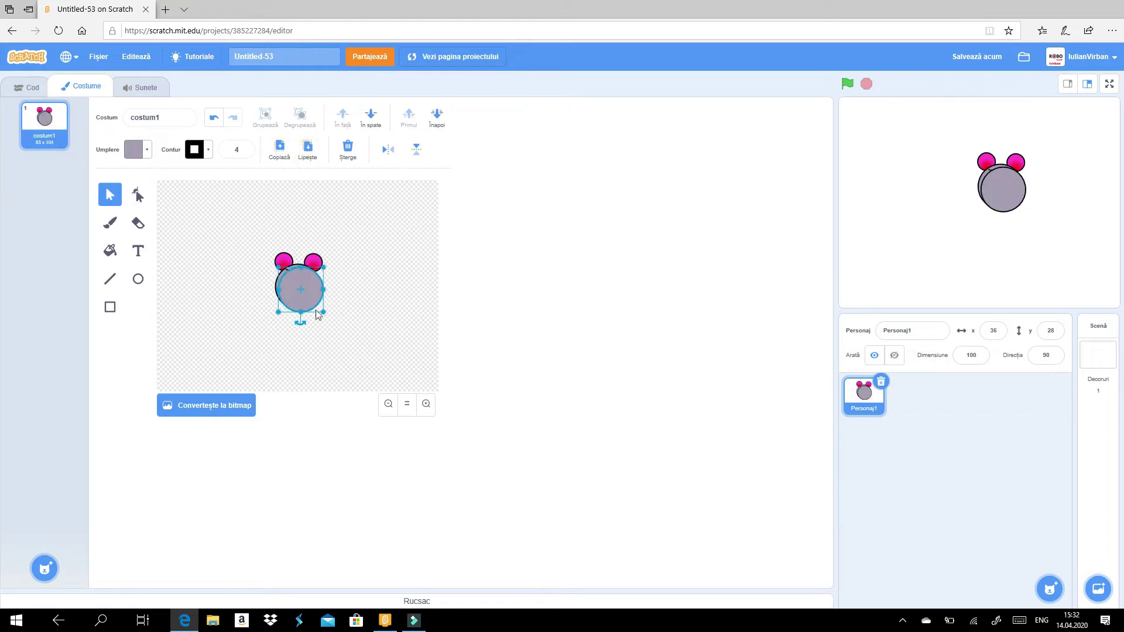
{"action": "left_click_drag", "start_coordinate": [309, 304], "coordinate": [315, 351]}
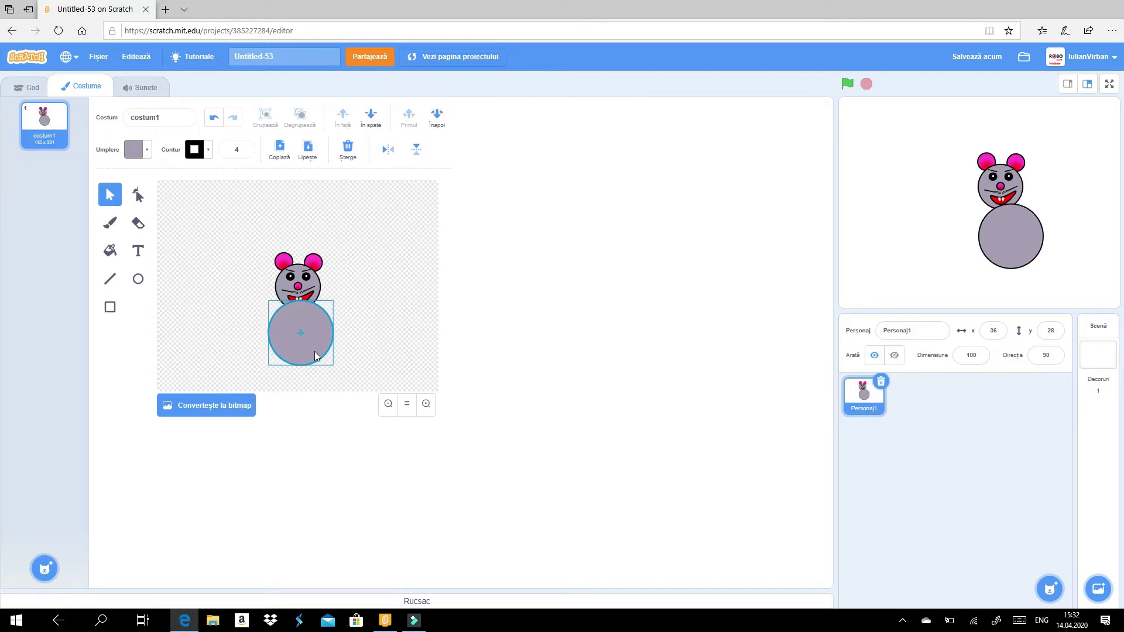
{"action": "left_click", "coordinate": [435, 120]}
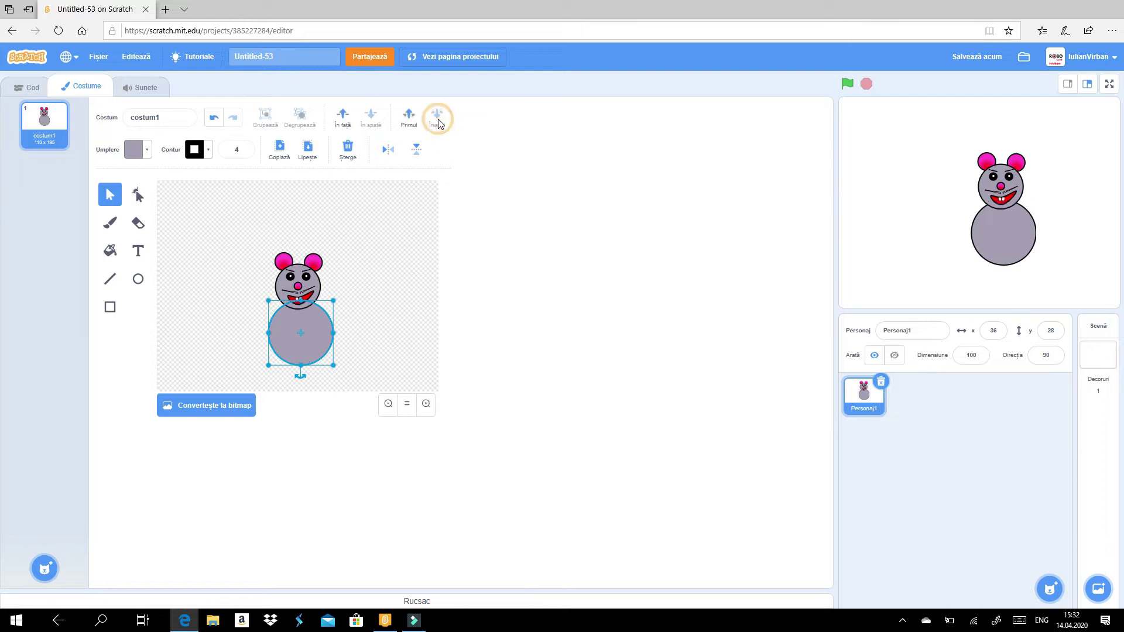
{"action": "left_click", "coordinate": [344, 360]}
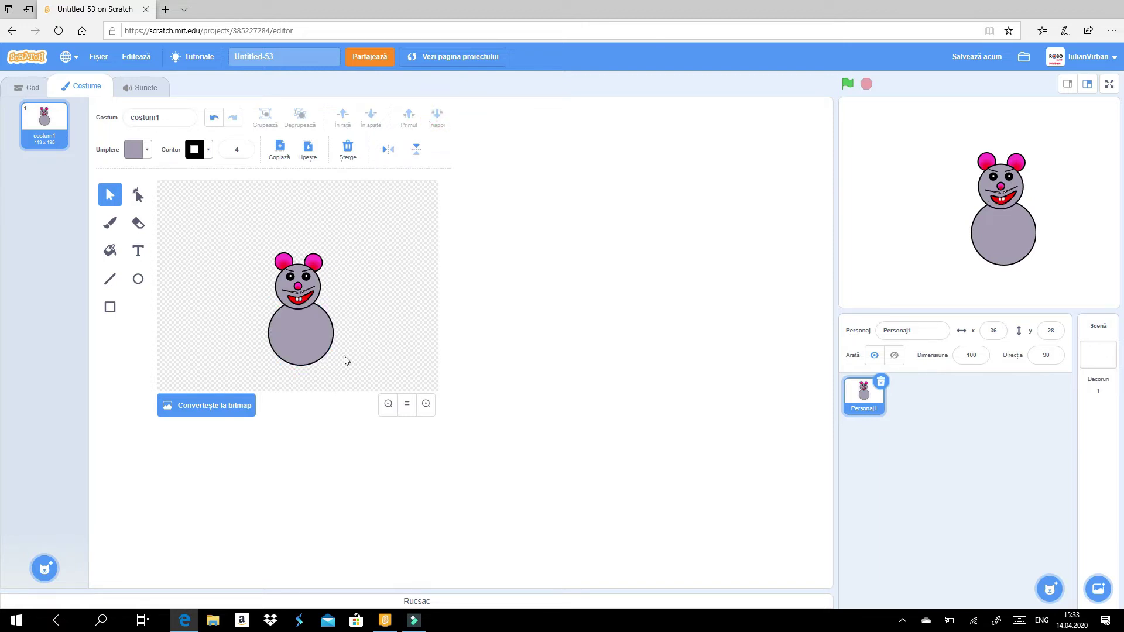
Draw a straight black arm line with outline width 4, slanting up and outward from the body's upper left edge
{"action": "left_click", "coordinate": [110, 307]}
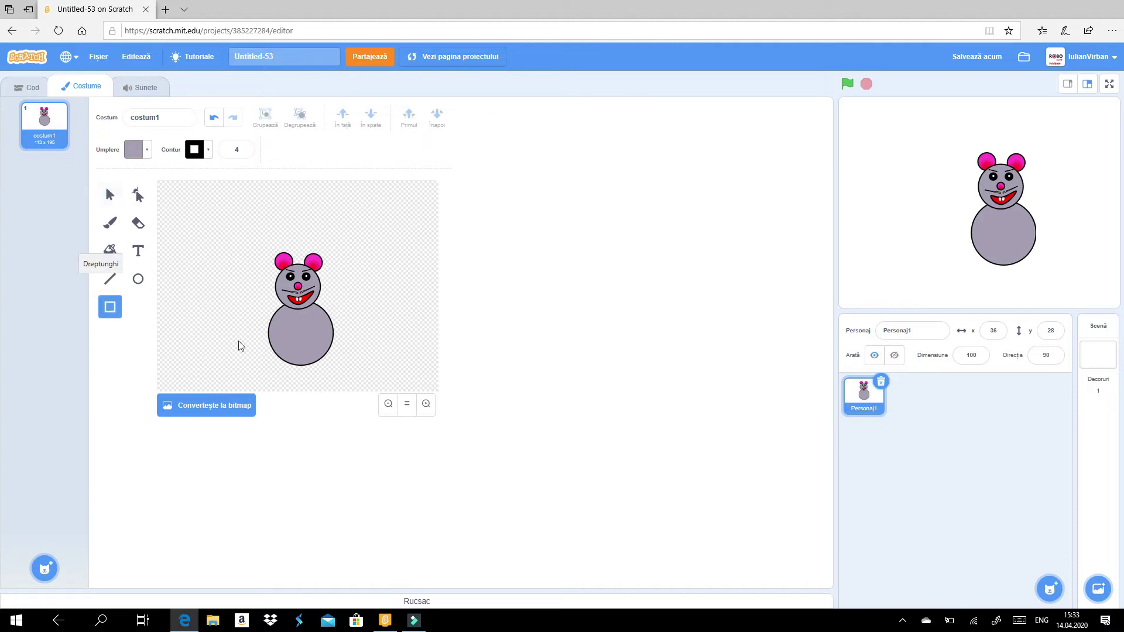
{"action": "left_click", "coordinate": [110, 280]}
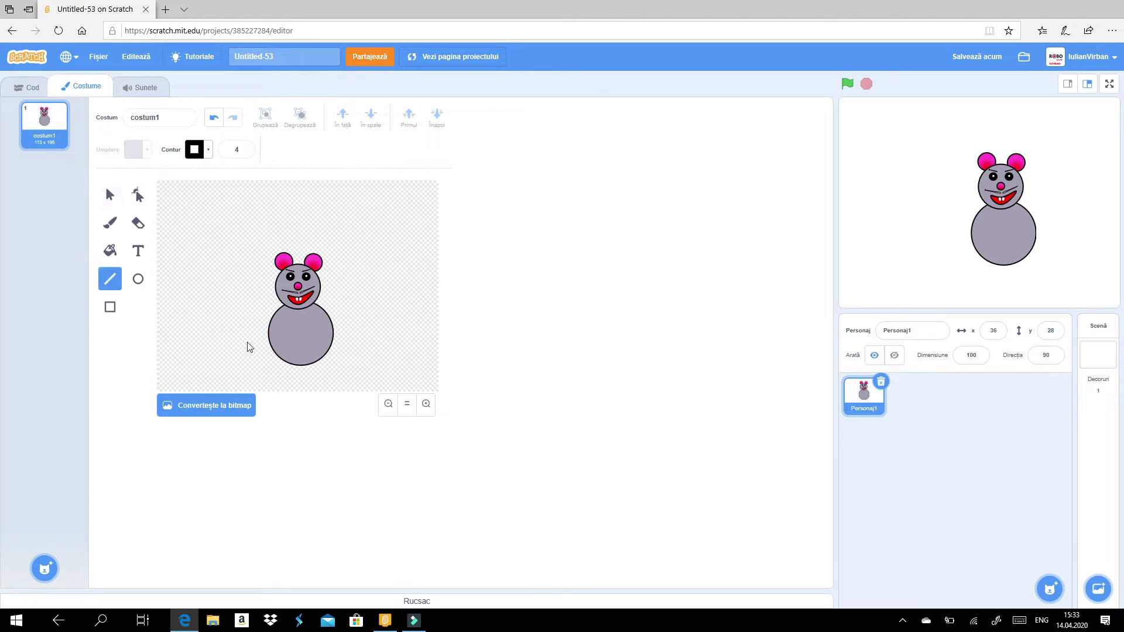
{"action": "left_click_drag", "start_coordinate": [243, 311], "coordinate": [271, 320]}
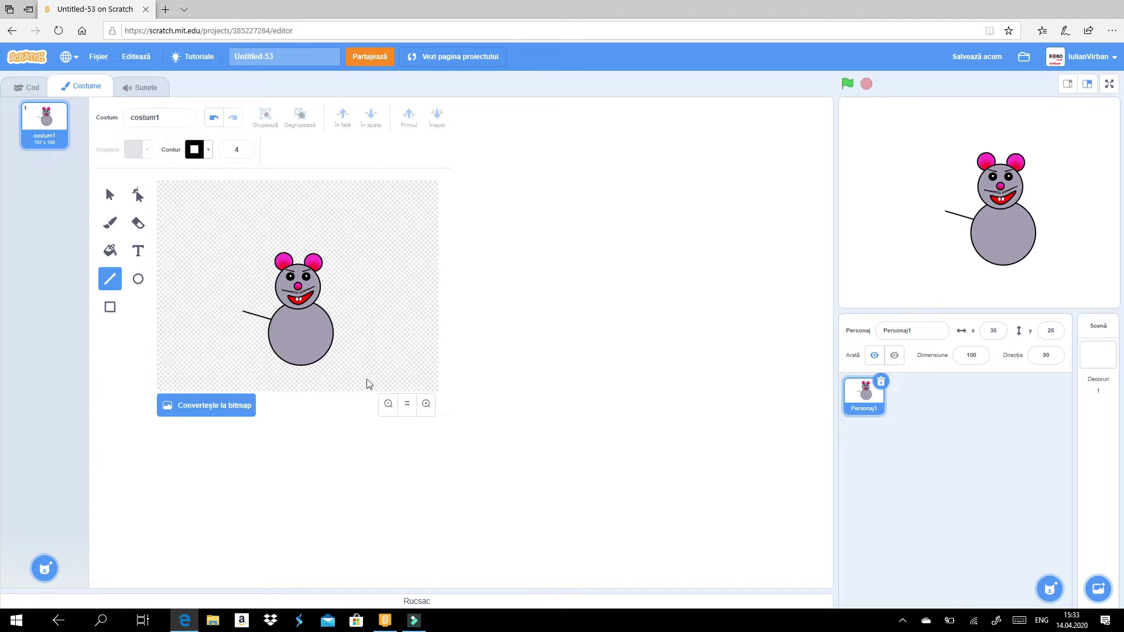
Draw three short finger lines fanning out from the outer end of the left arm
{"action": "left_click", "coordinate": [425, 405]}
{"action": "left_click", "coordinate": [425, 405]}
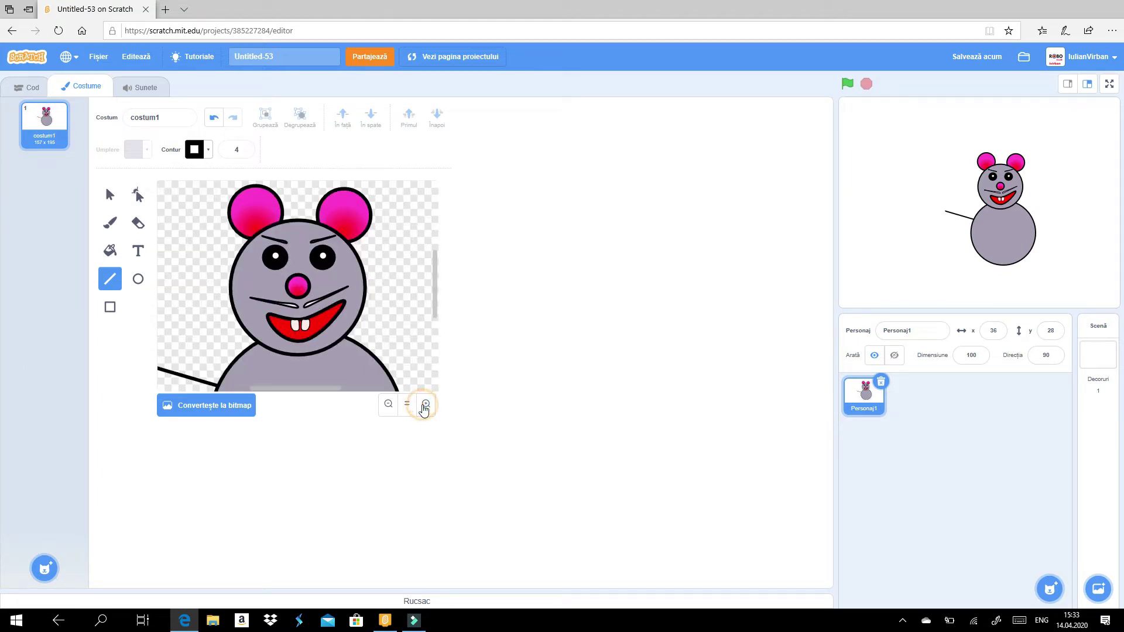
{"action": "left_click_drag", "start_coordinate": [314, 389], "coordinate": [280, 389]}
{"action": "left_click_drag", "start_coordinate": [435, 296], "coordinate": [435, 319]}
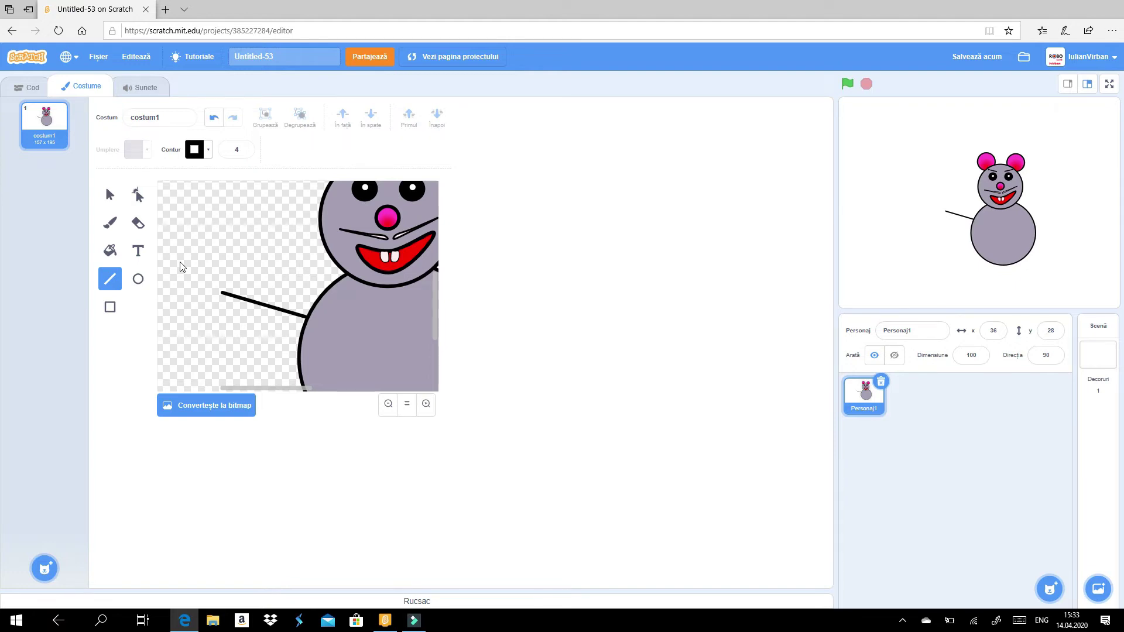
{"action": "mouse_move", "coordinate": [212, 270]}
{"action": "left_mouse_down"}
{"action": "mouse_move", "coordinate": [226, 299]}
{"action": "mouse_move", "coordinate": [196, 282]}
{"action": "mouse_move", "coordinate": [225, 298]}
{"action": "left_mouse_up"}
{"action": "right_click", "coordinate": [199, 305]}
{"action": "left_click", "coordinate": [197, 304]}
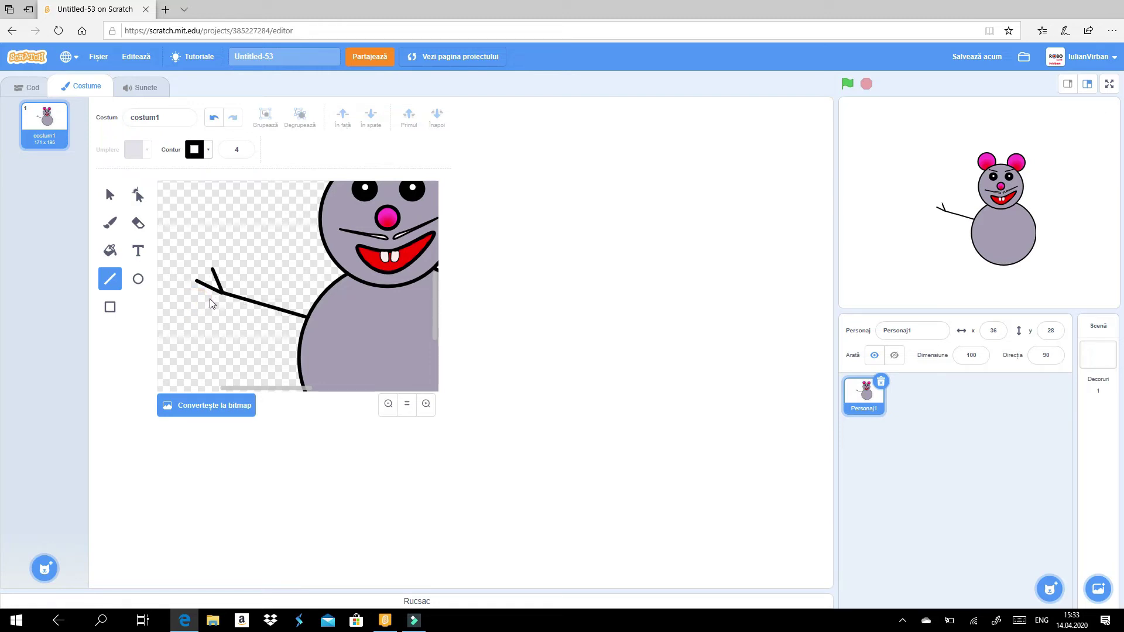
{"action": "left_click_drag", "start_coordinate": [197, 300], "coordinate": [226, 292]}
Group the left arm line with its three fingers and move the group slightly up and right against the body
{"action": "left_click", "coordinate": [109, 194]}
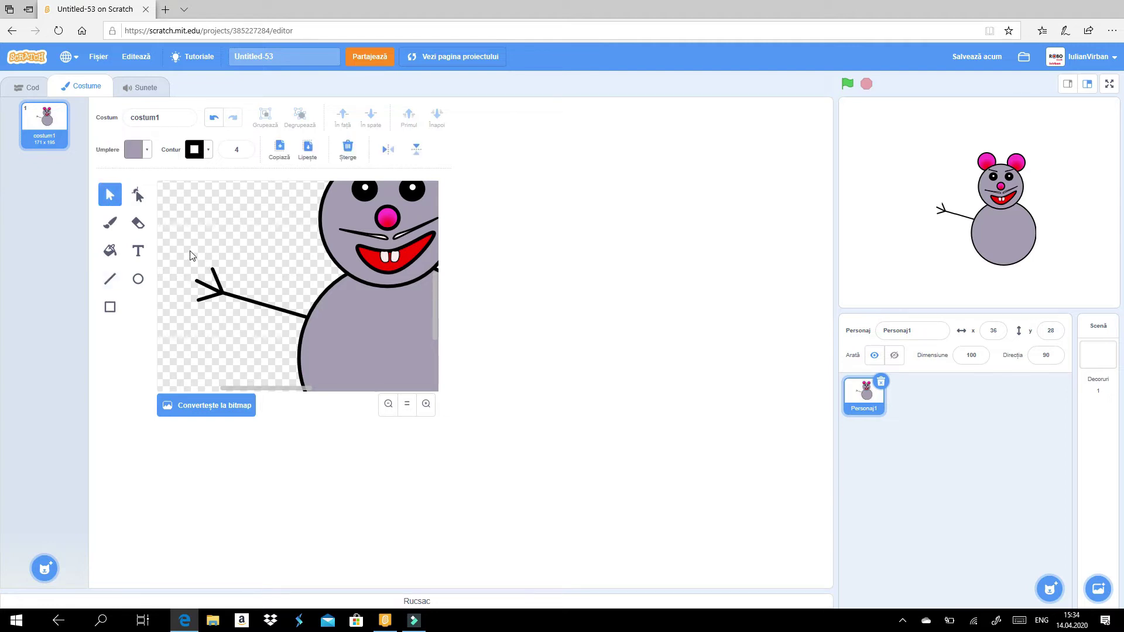
{"action": "left_click_drag", "start_coordinate": [184, 247], "coordinate": [250, 334]}
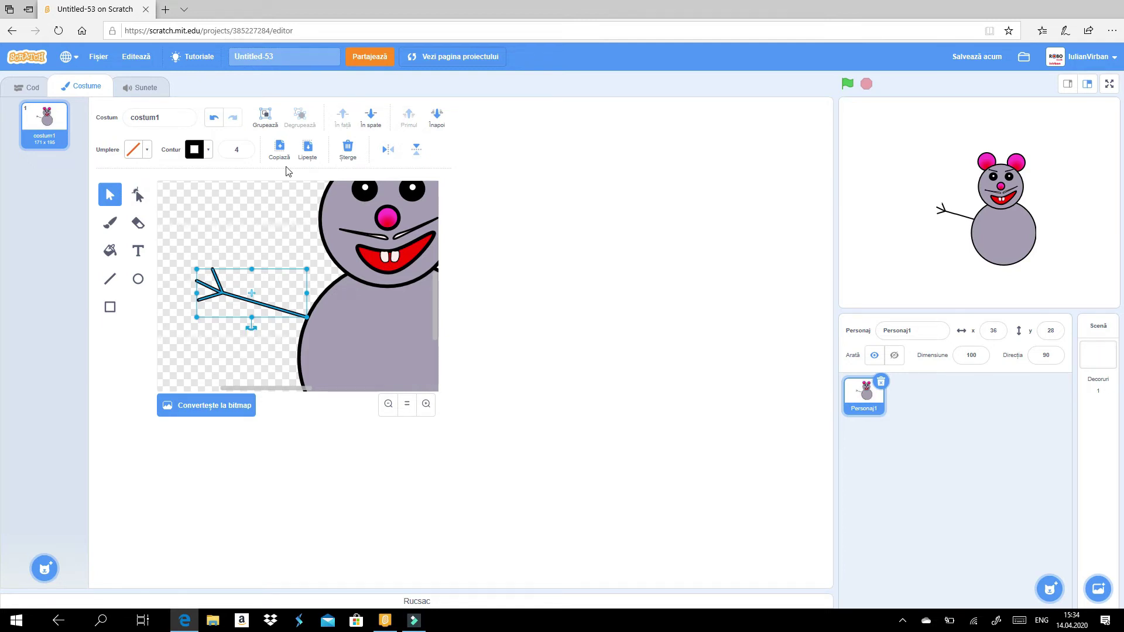
{"action": "left_click", "coordinate": [272, 126]}
{"action": "left_click", "coordinate": [245, 231]}
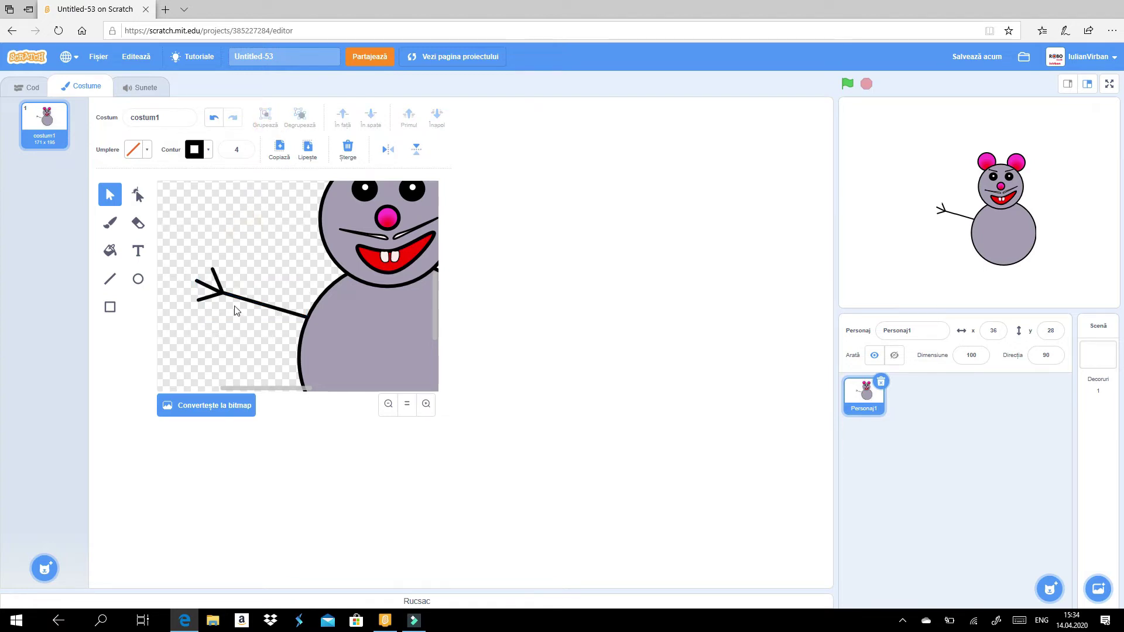
{"action": "mouse_move", "coordinate": [235, 298]}
{"action": "left_mouse_down"}
{"action": "mouse_move", "coordinate": [233, 254]}
{"action": "mouse_move", "coordinate": [218, 334]}
{"action": "mouse_move", "coordinate": [225, 292]}
{"action": "mouse_move", "coordinate": [241, 293]}
{"action": "left_mouse_up"}
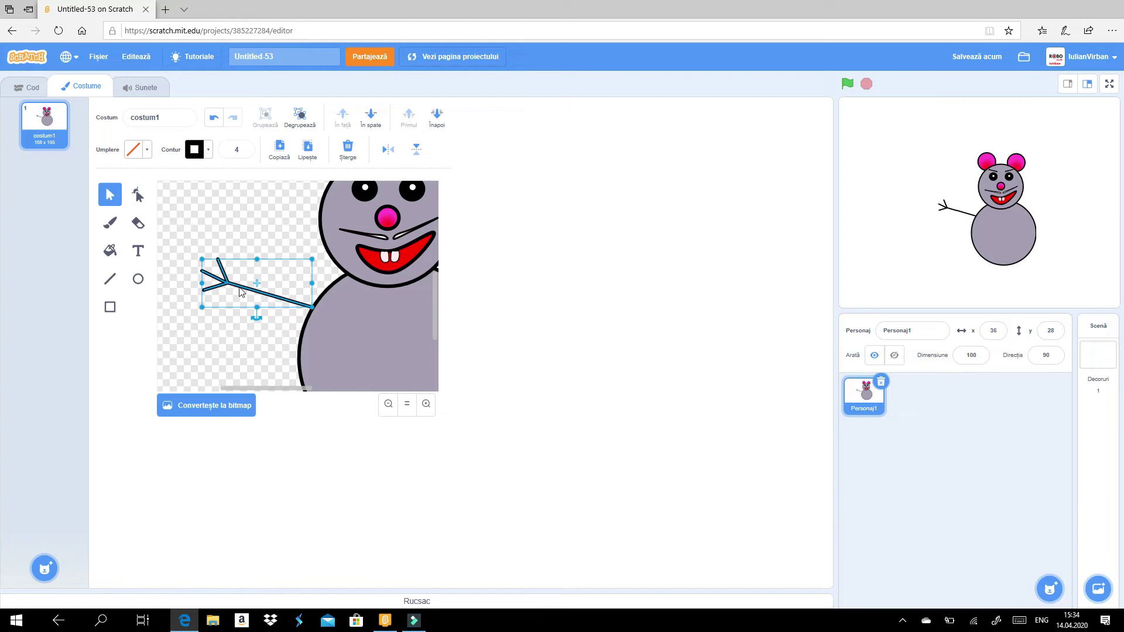
Duplicate the grouped left arm and place the copy beside the upper right edge of the body
{"action": "left_click", "coordinate": [387, 406]}
{"action": "left_click", "coordinate": [387, 405]}
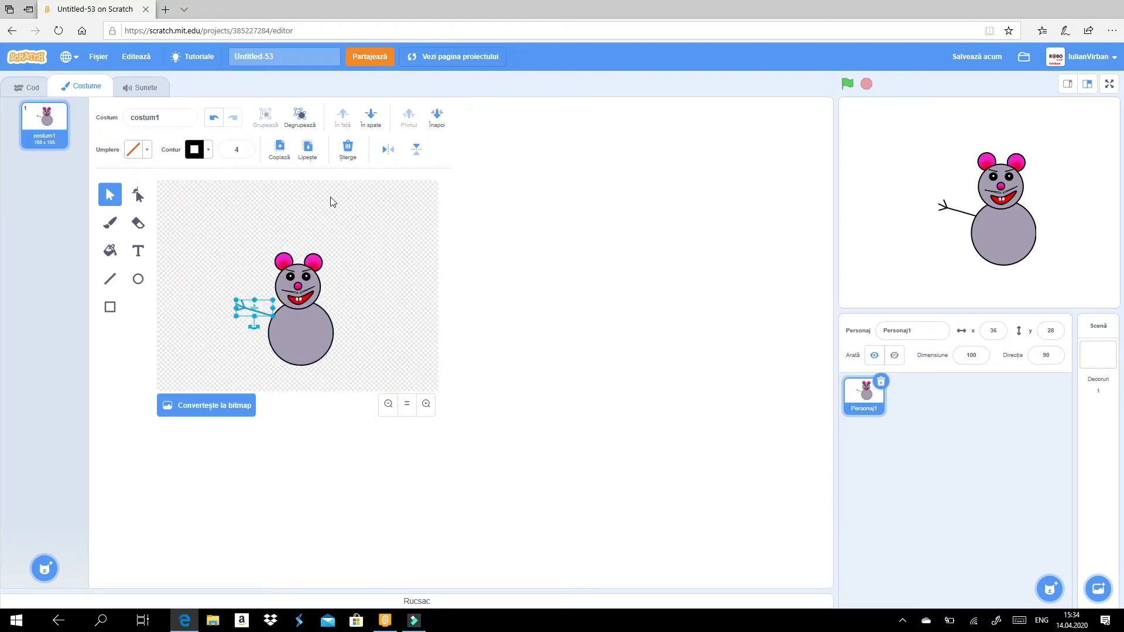
{"action": "left_click", "coordinate": [278, 152]}
{"action": "left_click", "coordinate": [308, 150]}
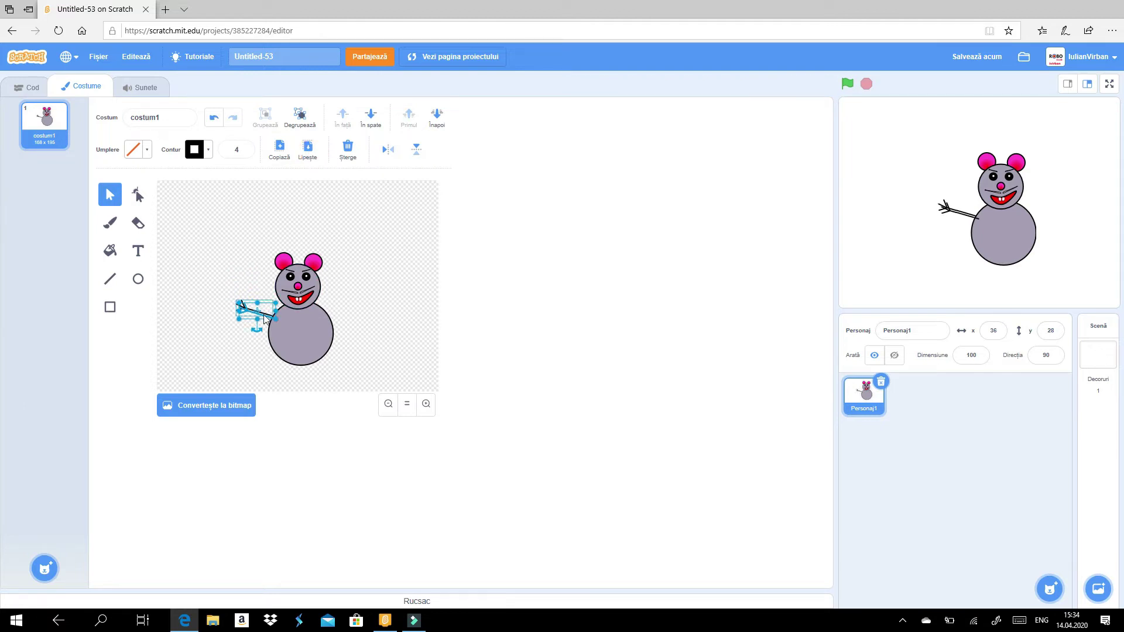
{"action": "left_click_drag", "start_coordinate": [269, 309], "coordinate": [355, 318]}
{"action": "left_click", "coordinate": [426, 404]}
{"action": "left_click", "coordinate": [425, 404]}
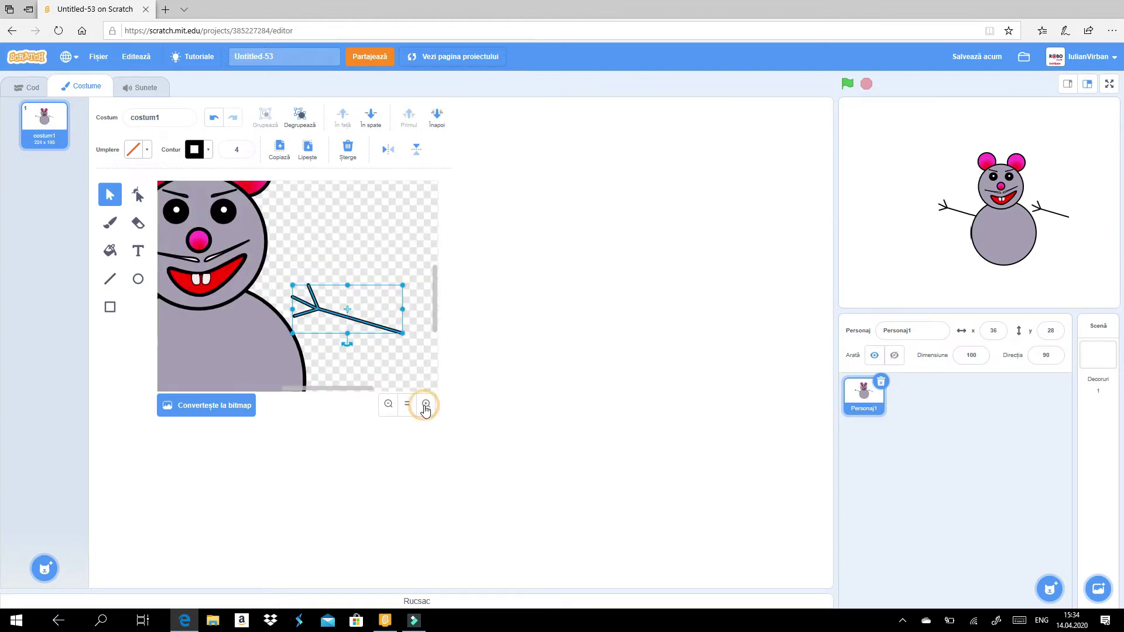
Flip the copied arm horizontally and nudge it against the body's upper right edge
{"action": "left_click", "coordinate": [386, 151]}
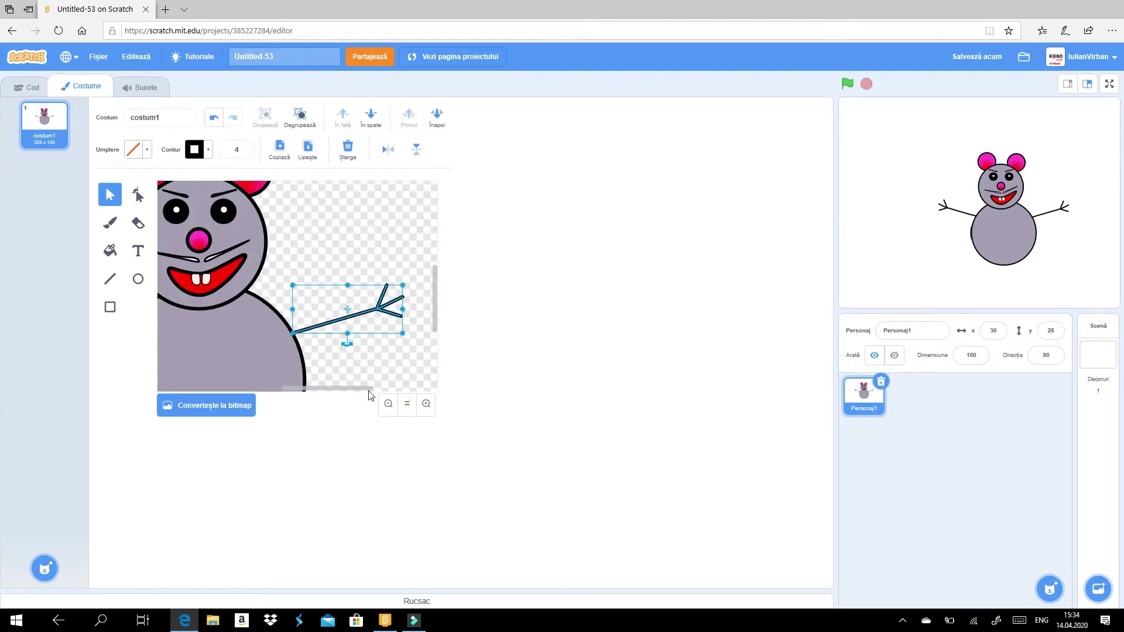
{"action": "left_click", "coordinate": [407, 404]}
{"action": "left_click_drag", "start_coordinate": [351, 315], "coordinate": [348, 313]}
{"action": "left_click", "coordinate": [382, 369]}
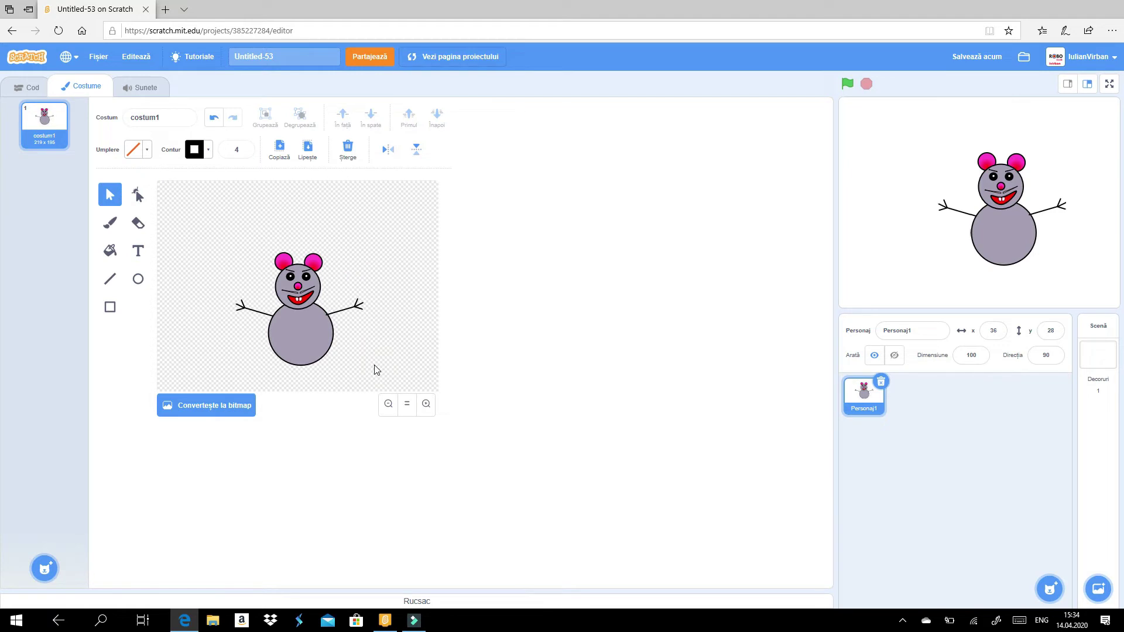
Draw a straight horizontal black tail line with outline width 4, extending outward from the body's lower right edge
{"action": "key", "text": "l"}
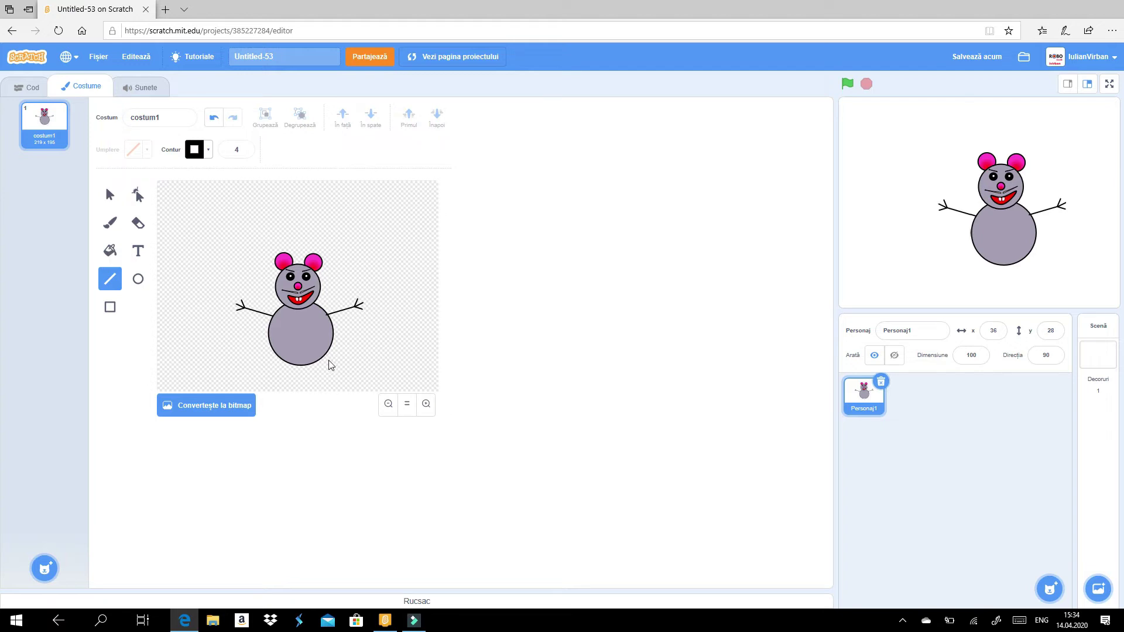
{"action": "left_click", "coordinate": [332, 341]}
{"action": "left_click_drag", "start_coordinate": [332, 342], "coordinate": [393, 343]}
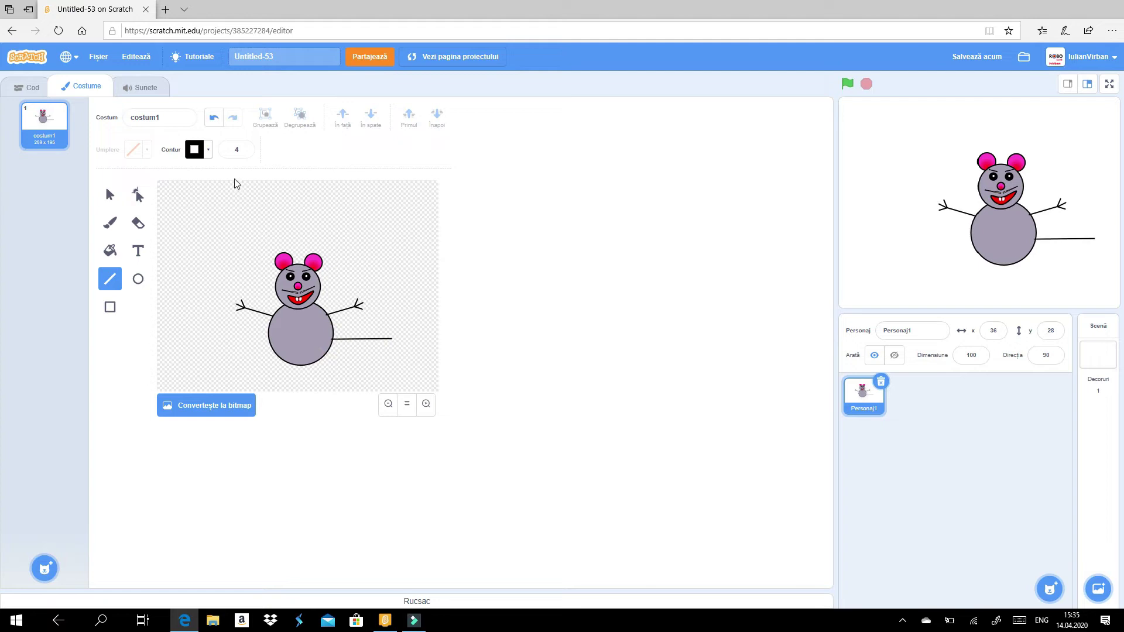
{"action": "scroll", "coordinate": [143, 226], "scroll_direction": "down", "scroll_amount": 1}
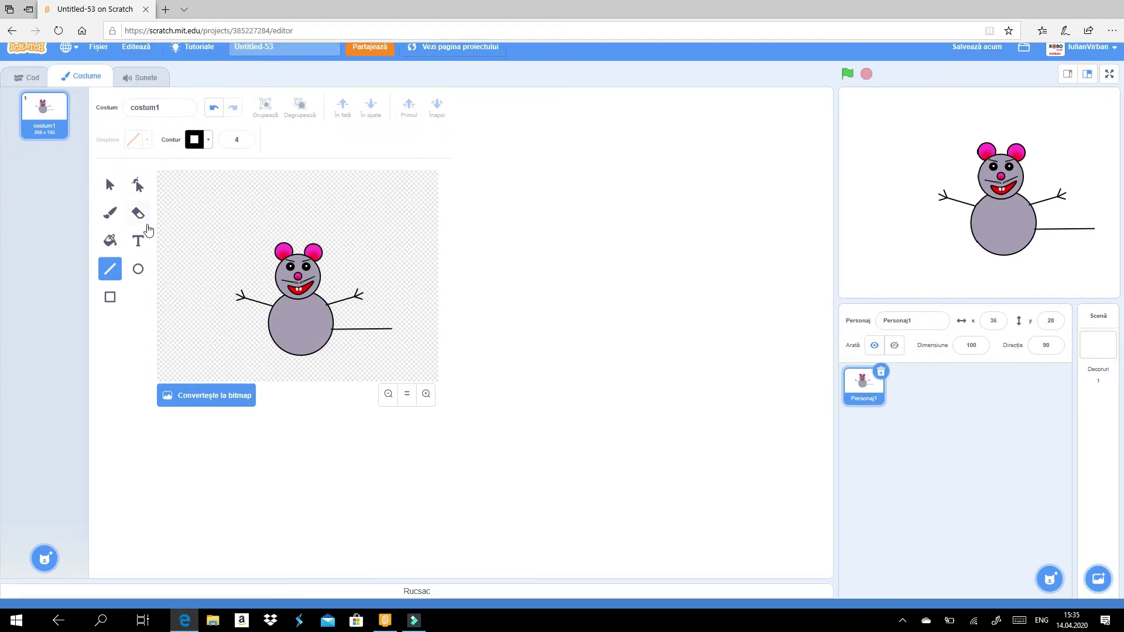
{"action": "scroll", "coordinate": [148, 229], "scroll_direction": "up", "scroll_amount": 1}
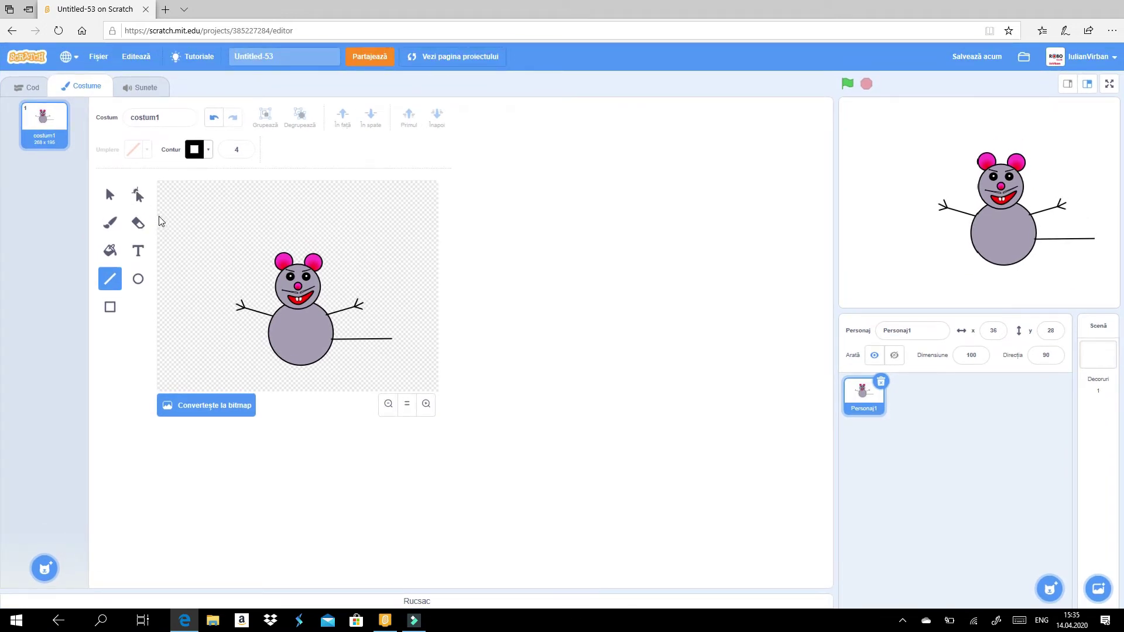
Reshape the tail line with added curve points, bending it down near the body and up toward the middle
{"action": "left_click", "coordinate": [138, 202]}
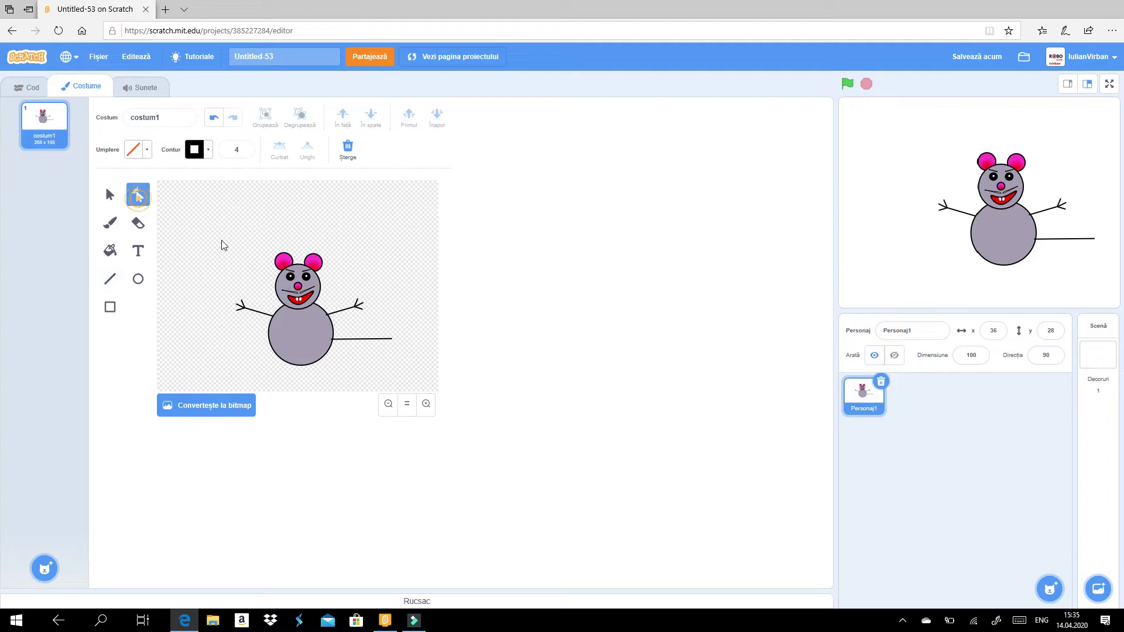
{"action": "right_click", "coordinate": [341, 253]}
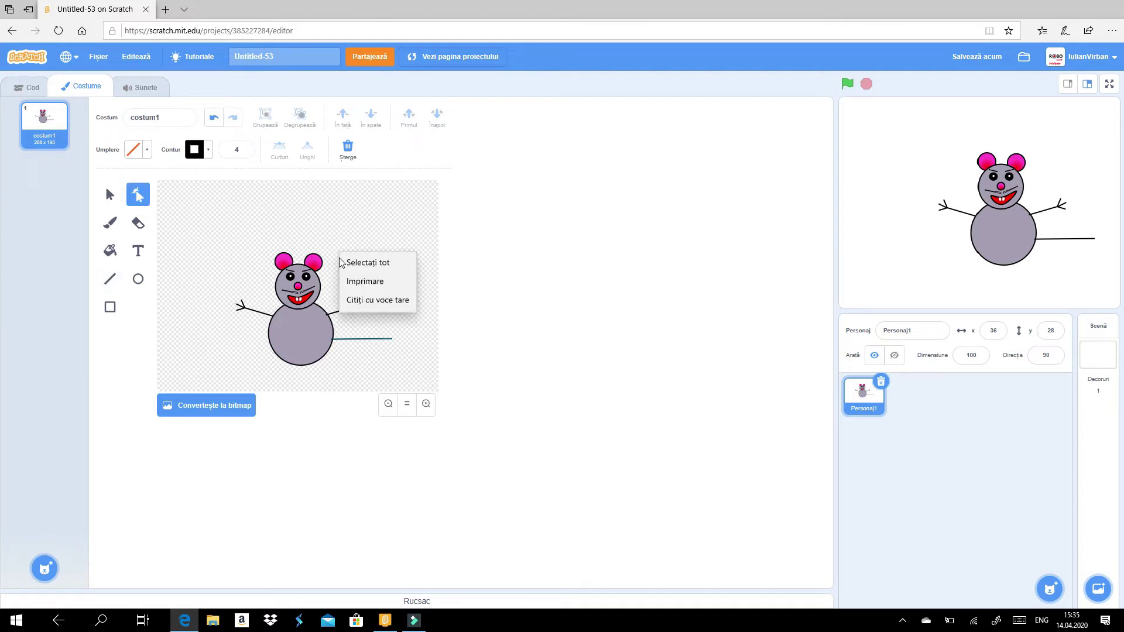
{"action": "left_click", "coordinate": [351, 240]}
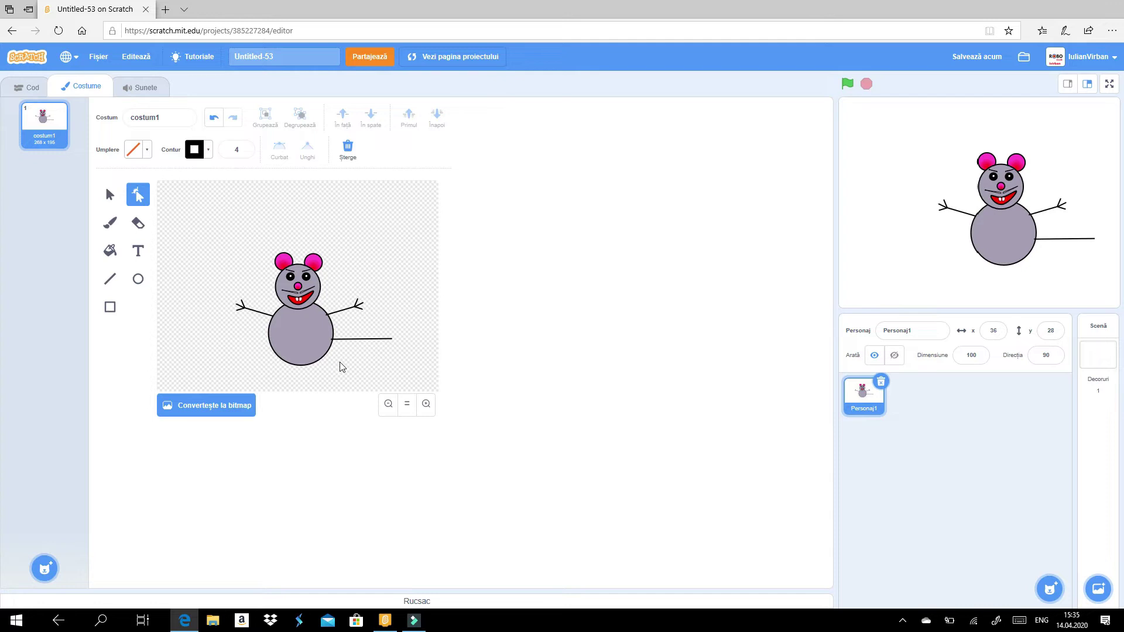
{"action": "left_click", "coordinate": [346, 345]}
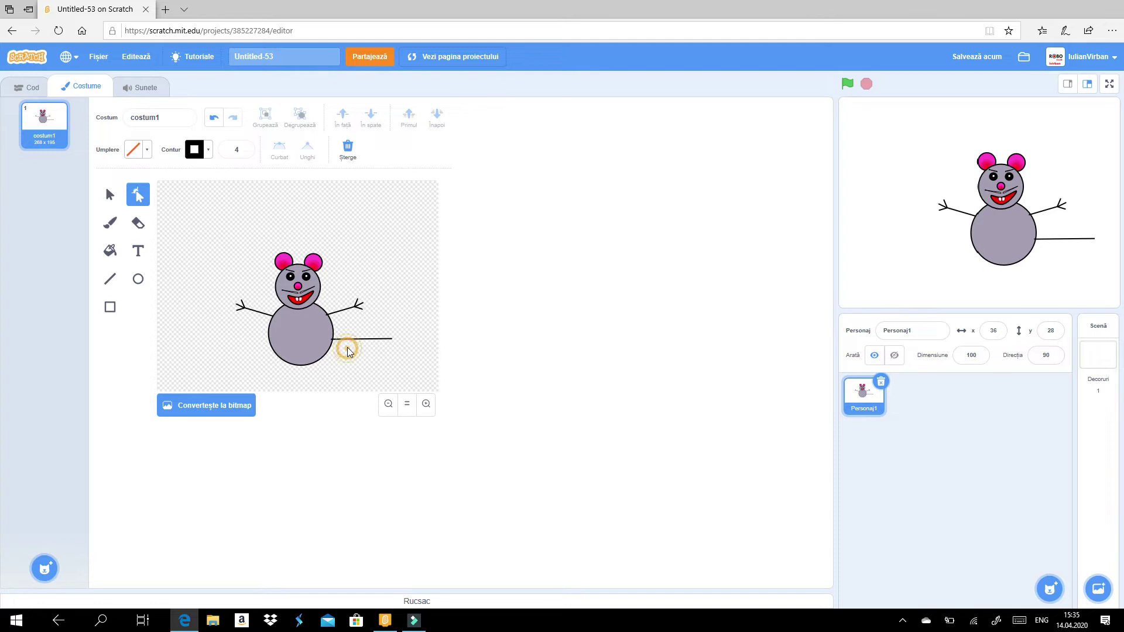
{"action": "left_click", "coordinate": [426, 404]}
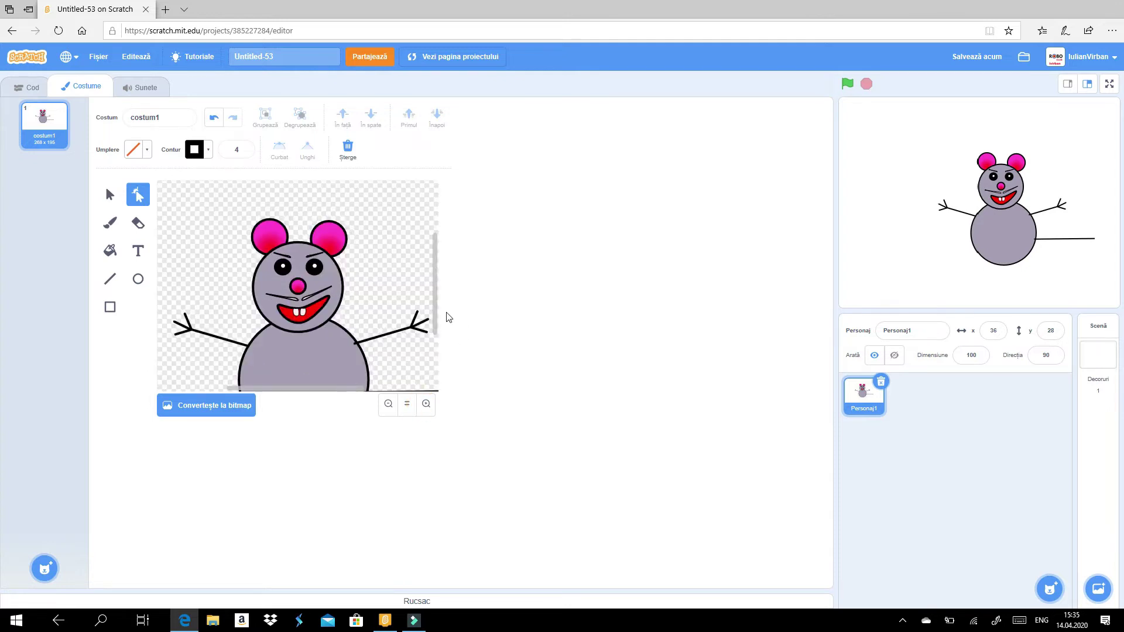
{"action": "left_click_drag", "start_coordinate": [434, 307], "coordinate": [439, 342]}
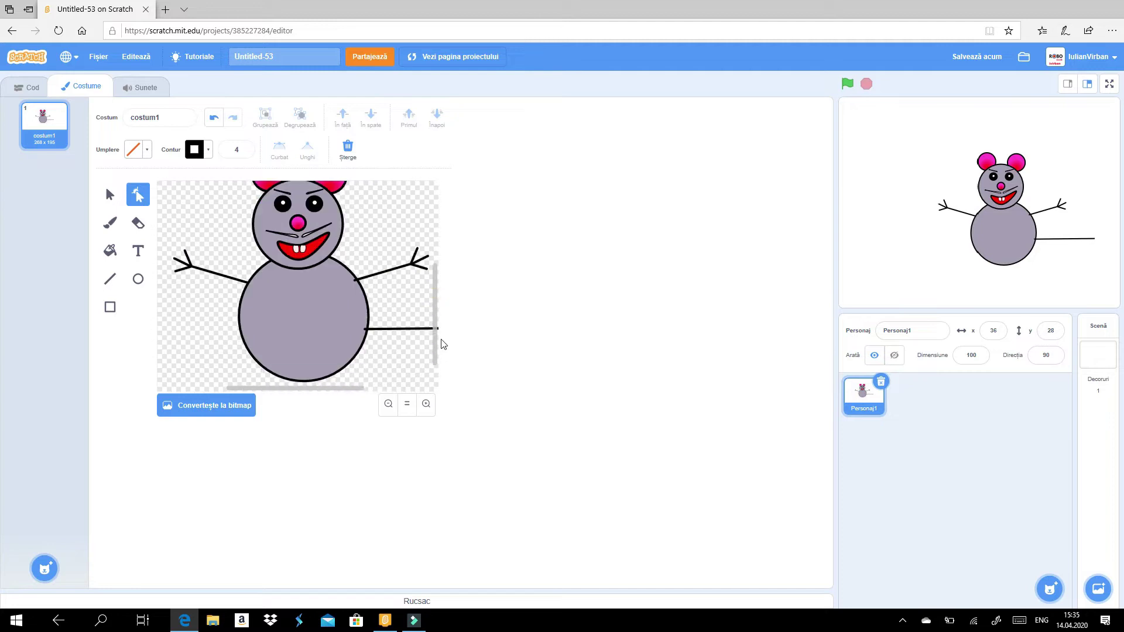
{"action": "left_click", "coordinate": [332, 388]}
{"action": "left_click_drag", "start_coordinate": [353, 396], "coordinate": [378, 395]}
{"action": "left_click", "coordinate": [337, 330]}
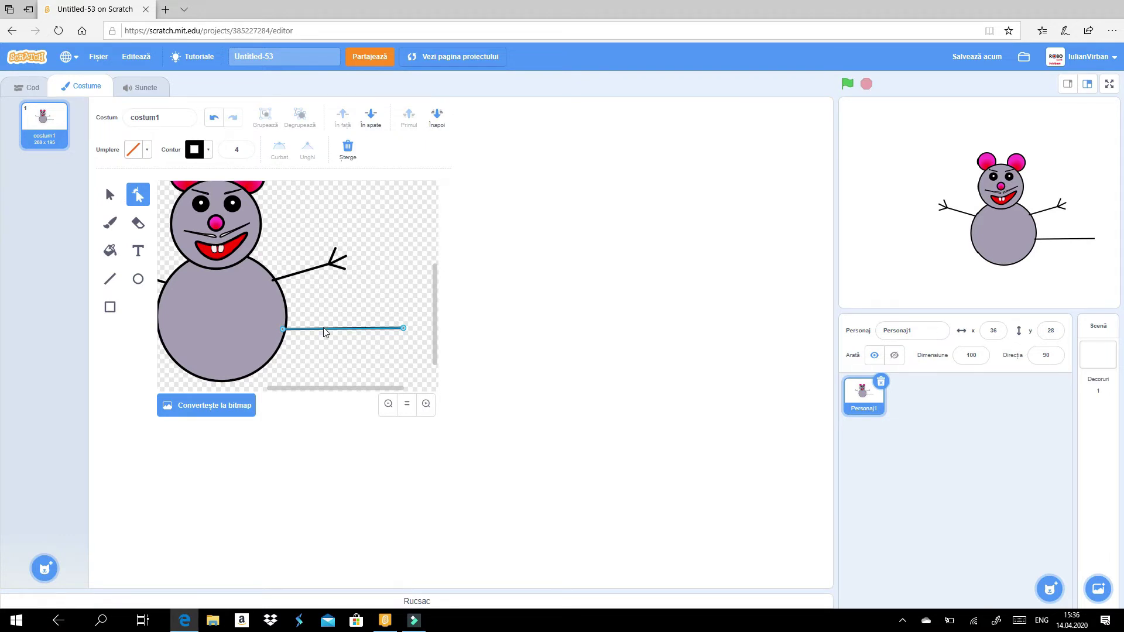
{"action": "mouse_move", "coordinate": [323, 329]}
{"action": "left_mouse_down"}
{"action": "mouse_move", "coordinate": [316, 350]}
{"action": "mouse_move", "coordinate": [347, 329]}
{"action": "mouse_move", "coordinate": [328, 308]}
{"action": "left_mouse_up"}
{"action": "left_click", "coordinate": [356, 342]}
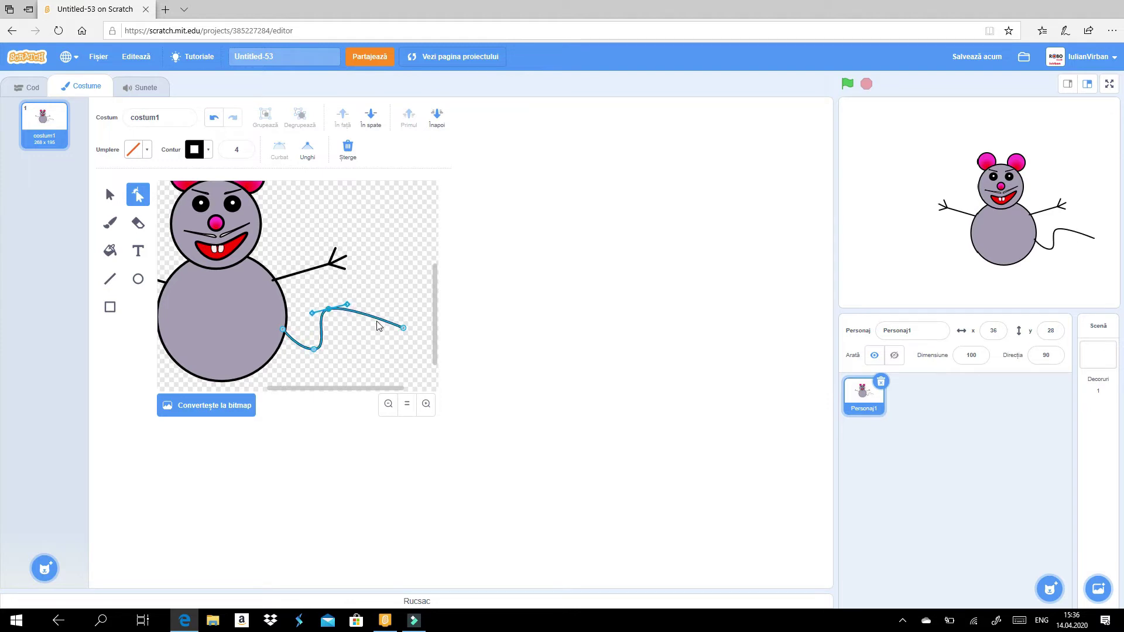
Smooth the tail into an even S-shaped wave and shift its outer end point slightly up and outward
{"action": "mouse_move", "coordinate": [347, 307]}
{"action": "left_mouse_down"}
{"action": "mouse_move", "coordinate": [353, 350]}
{"action": "mouse_move", "coordinate": [355, 289]}
{"action": "left_mouse_up"}
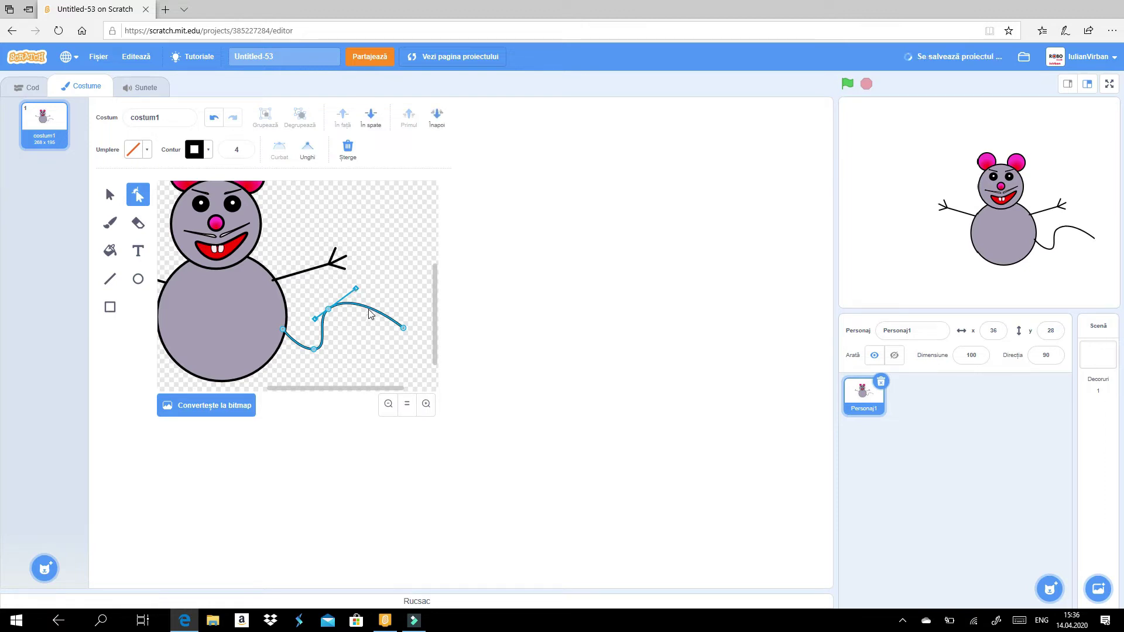
{"action": "left_click_drag", "start_coordinate": [333, 308], "coordinate": [357, 307]}
{"action": "left_click", "coordinate": [344, 307]}
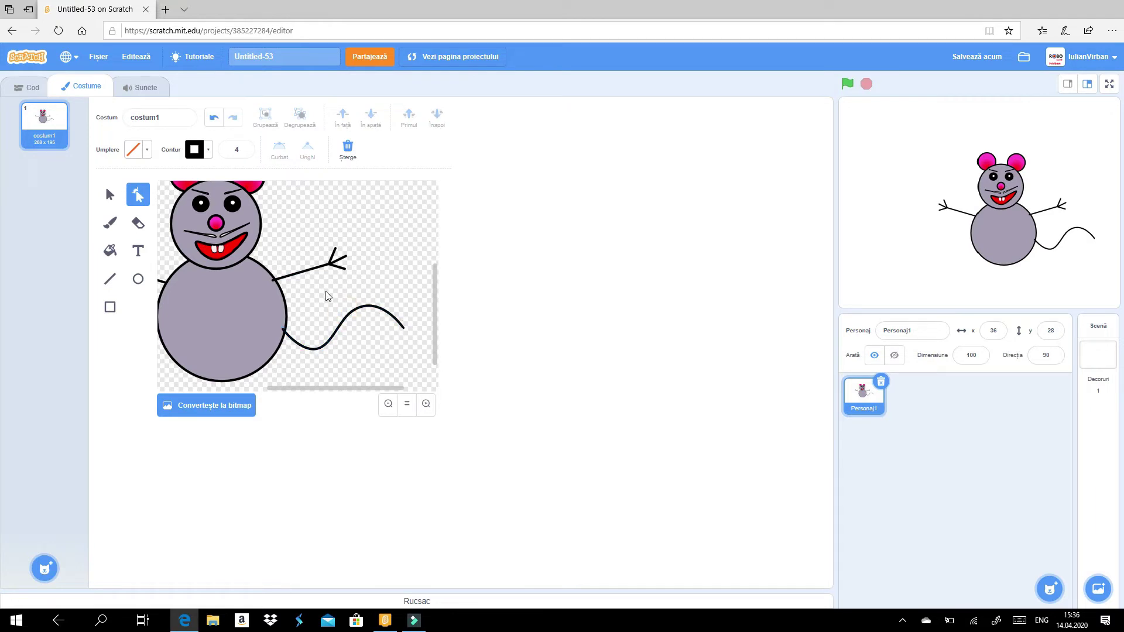
{"action": "left_click", "coordinate": [348, 318]}
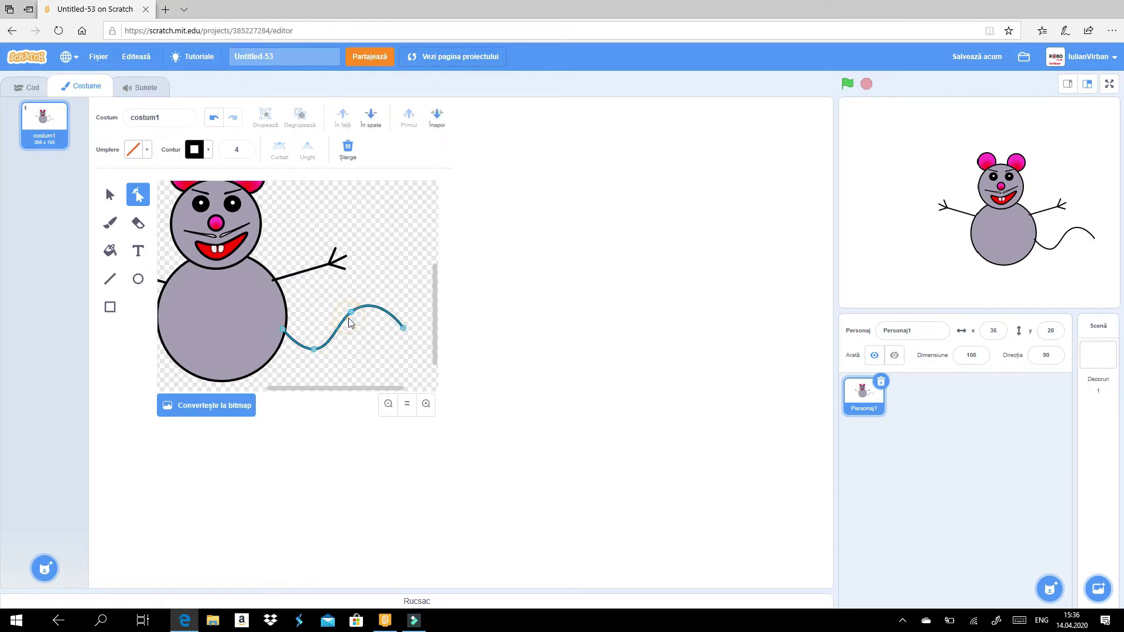
{"action": "left_click_drag", "start_coordinate": [404, 329], "coordinate": [407, 321]}
{"action": "left_click", "coordinate": [408, 327]}
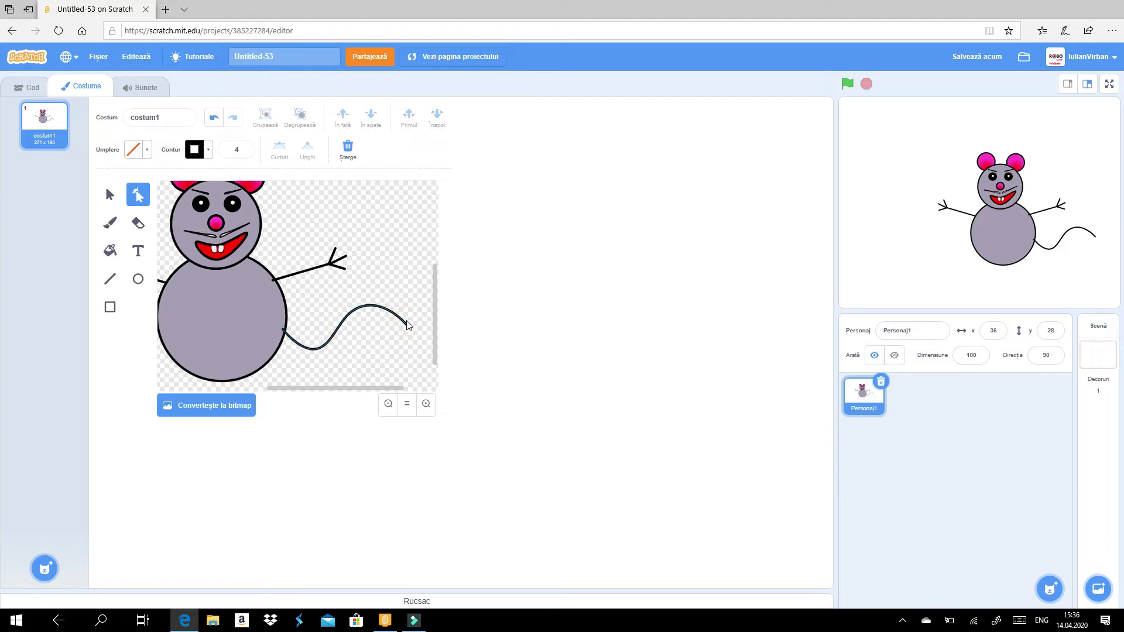
{"action": "left_click", "coordinate": [326, 305]}
{"action": "left_click", "coordinate": [426, 404]}
{"action": "left_click", "coordinate": [427, 404]}
{"action": "left_click", "coordinate": [426, 404]}
{"action": "left_click", "coordinate": [426, 404]}
{"action": "left_click", "coordinate": [426, 404]}
{"action": "left_click", "coordinate": [427, 404]}
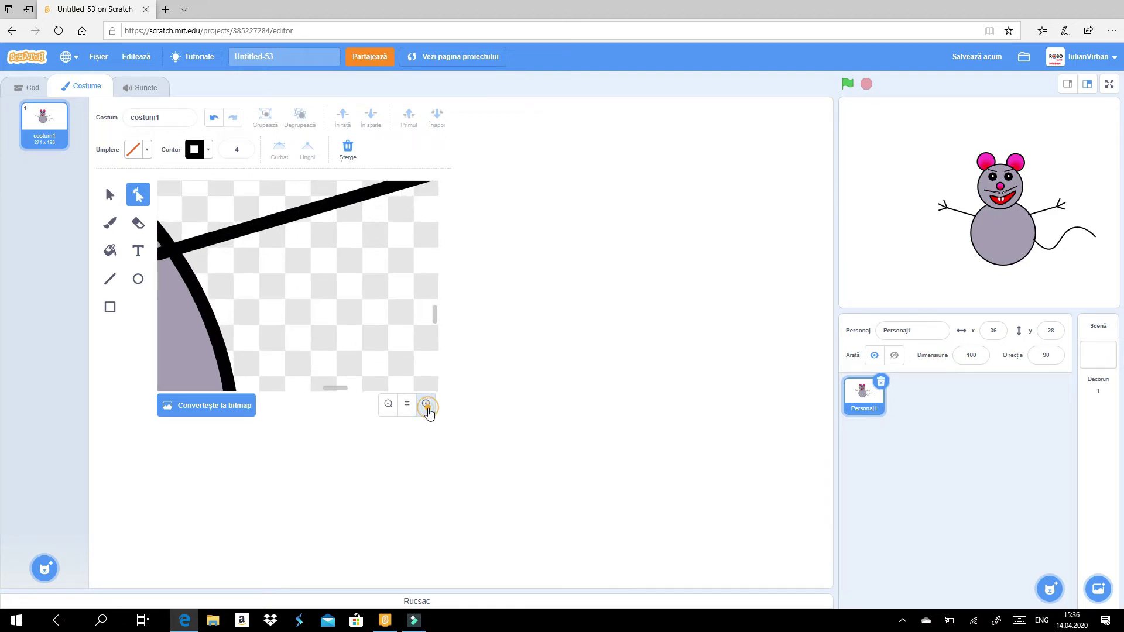
{"action": "left_click", "coordinate": [426, 404]}
{"action": "left_click", "coordinate": [426, 404]}
{"action": "left_click", "coordinate": [427, 403]}
{"action": "left_click", "coordinate": [426, 404]}
{"action": "left_click", "coordinate": [426, 404]}
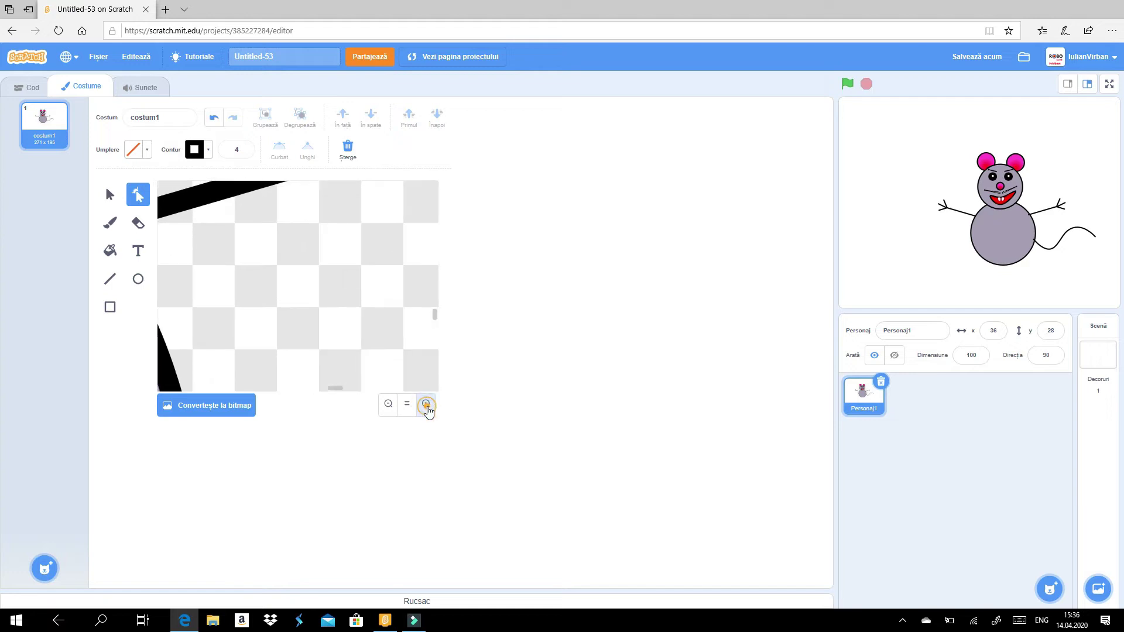
{"action": "left_click", "coordinate": [427, 404]}
{"action": "left_click", "coordinate": [426, 403]}
{"action": "left_click", "coordinate": [426, 404]}
{"action": "left_click", "coordinate": [417, 387]}
{"action": "left_click", "coordinate": [417, 386]}
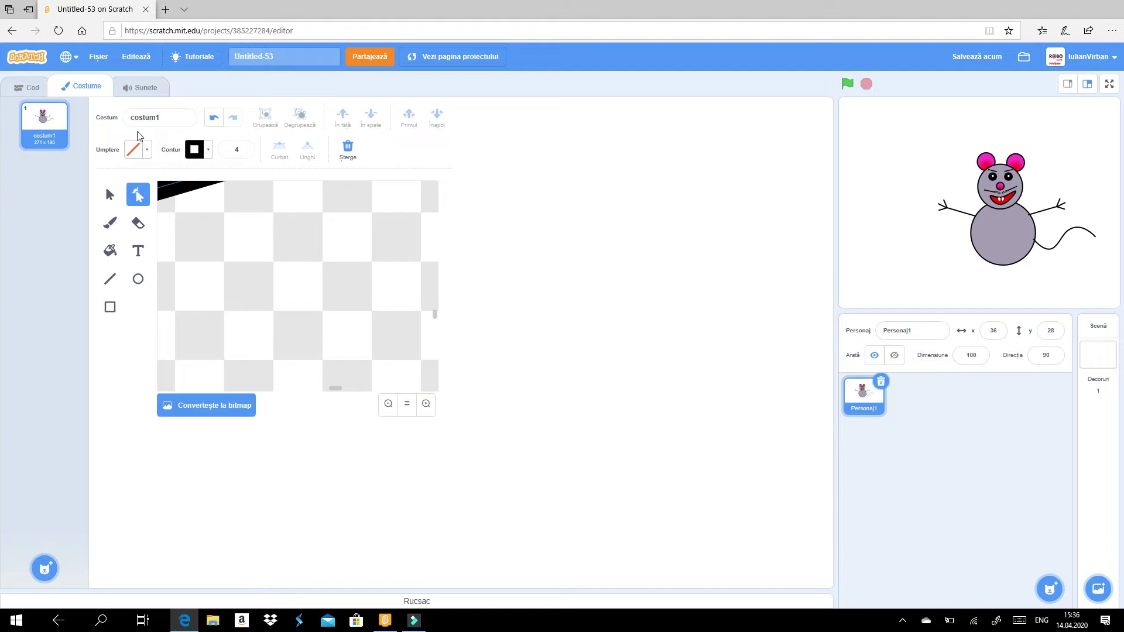
{"action": "left_click", "coordinate": [138, 224]}
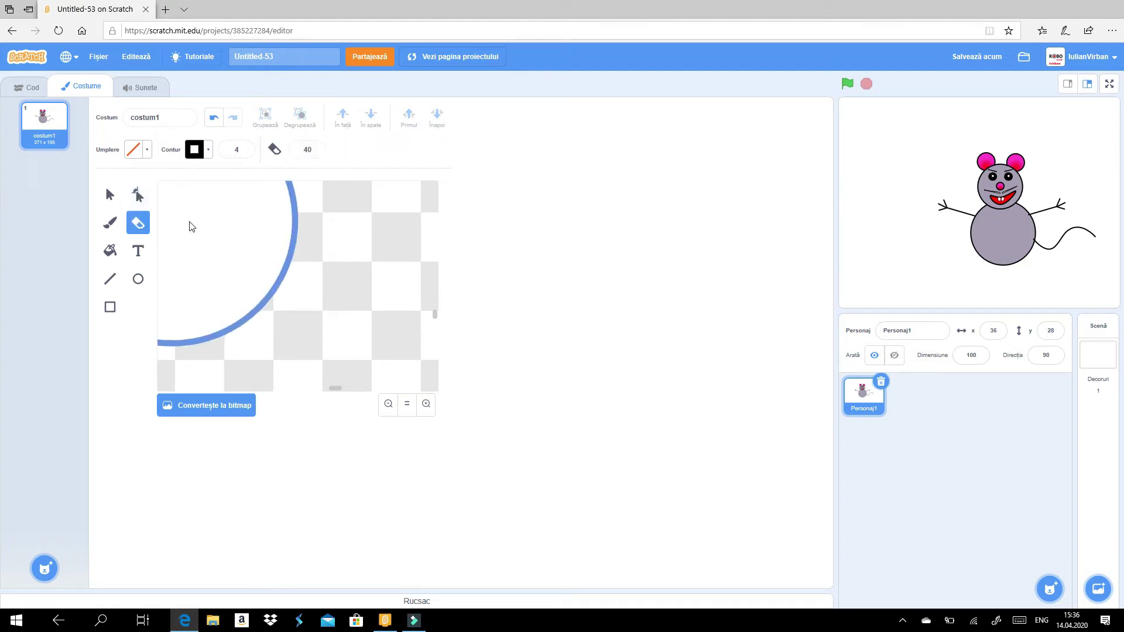
{"action": "left_click", "coordinate": [110, 196]}
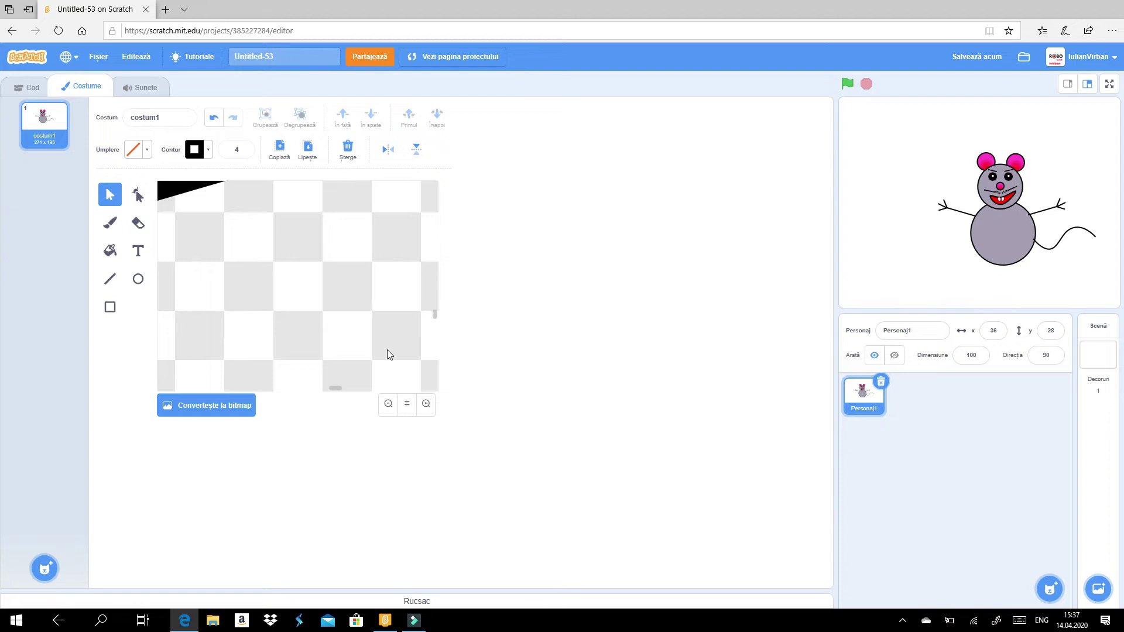
{"action": "left_click", "coordinate": [410, 406]}
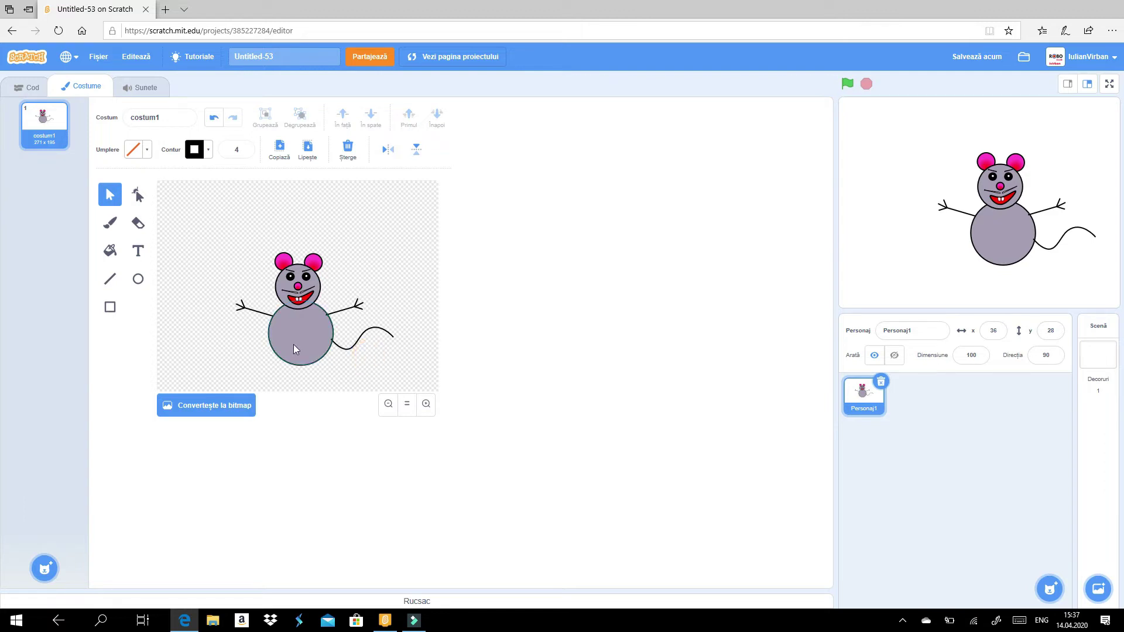
Select all parts of the mouse and move them up to leave room for legs below the body
{"action": "left_click_drag", "start_coordinate": [214, 222], "coordinate": [419, 391]}
{"action": "left_click_drag", "start_coordinate": [295, 326], "coordinate": [297, 286]}
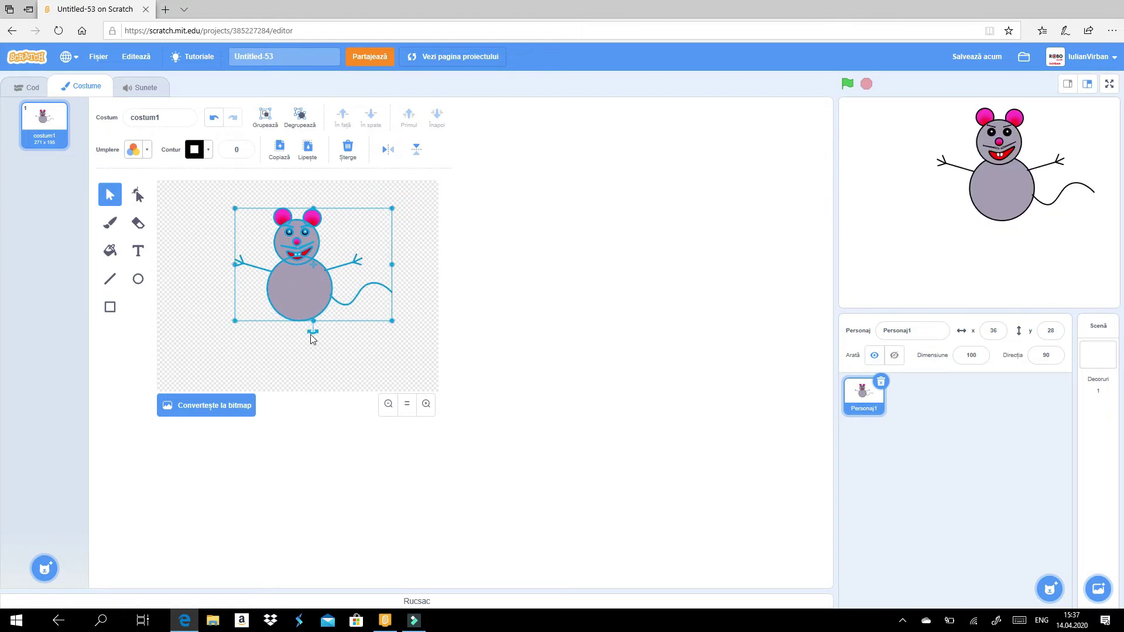
{"action": "left_click", "coordinate": [295, 352]}
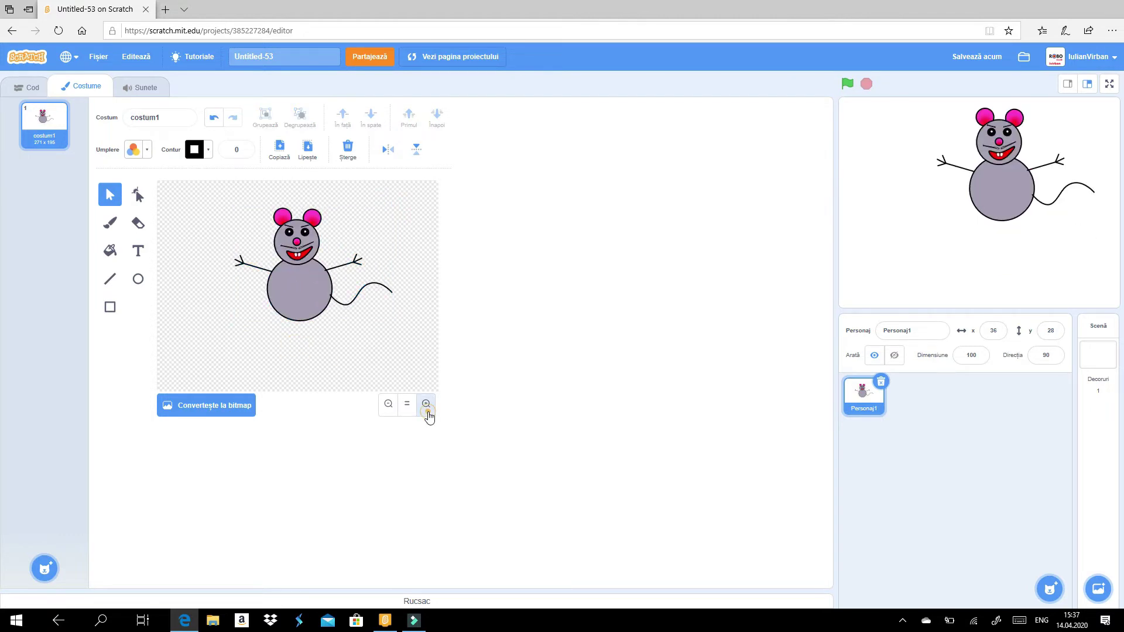
{"action": "left_click", "coordinate": [426, 412]}
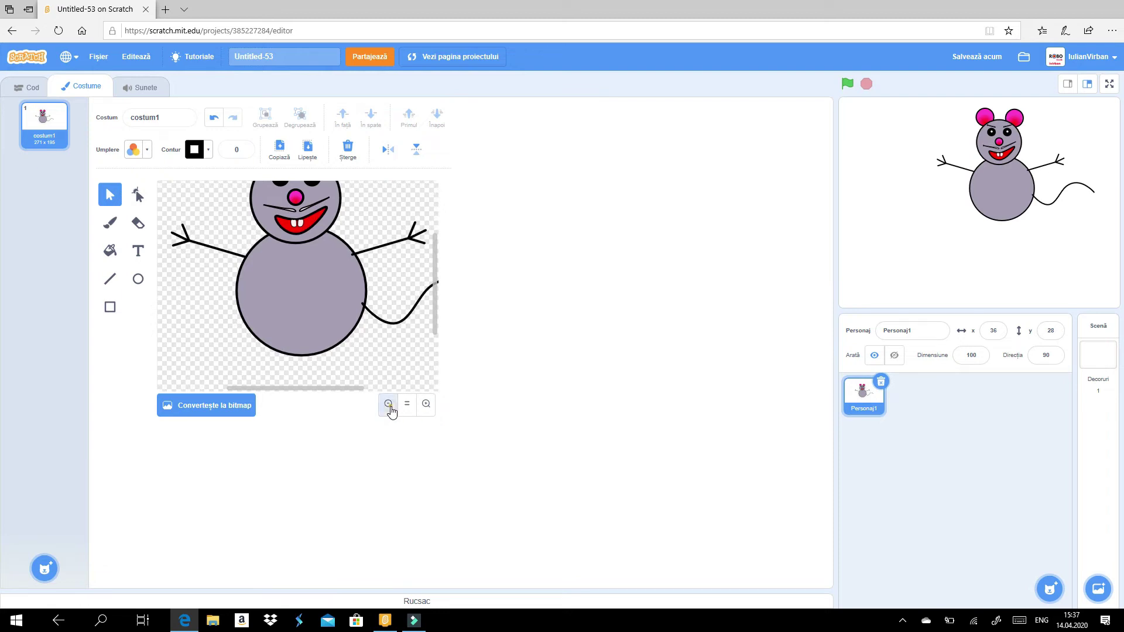
{"action": "left_click", "coordinate": [389, 410]}
{"action": "left_click", "coordinate": [426, 406]}
{"action": "left_click_drag", "start_coordinate": [434, 320], "coordinate": [437, 355]}
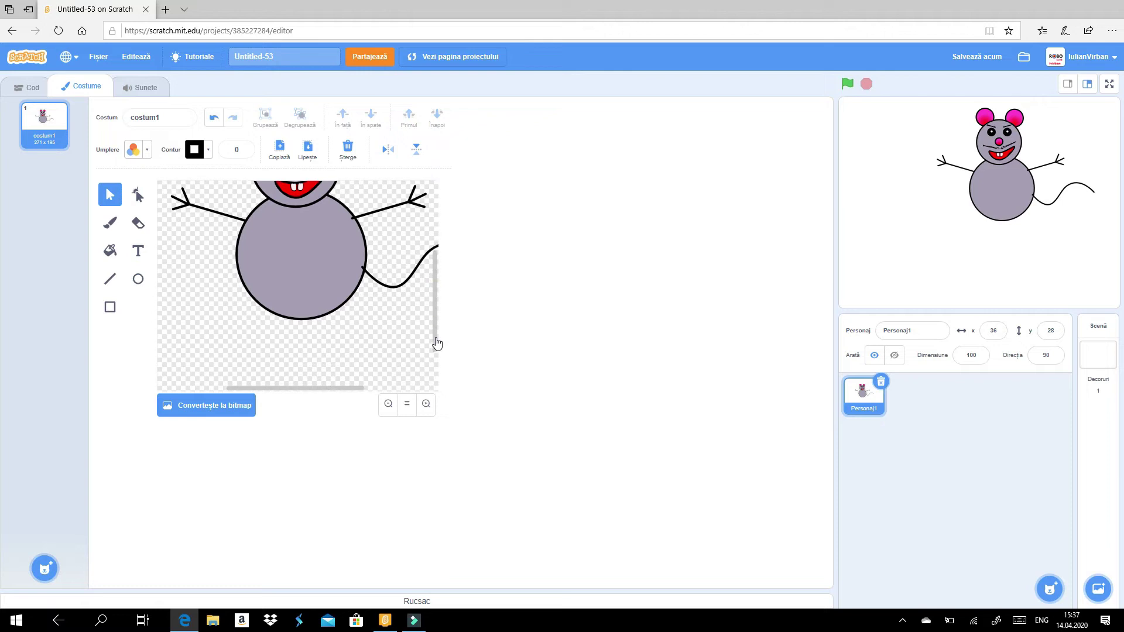
{"action": "left_click", "coordinate": [108, 280]}
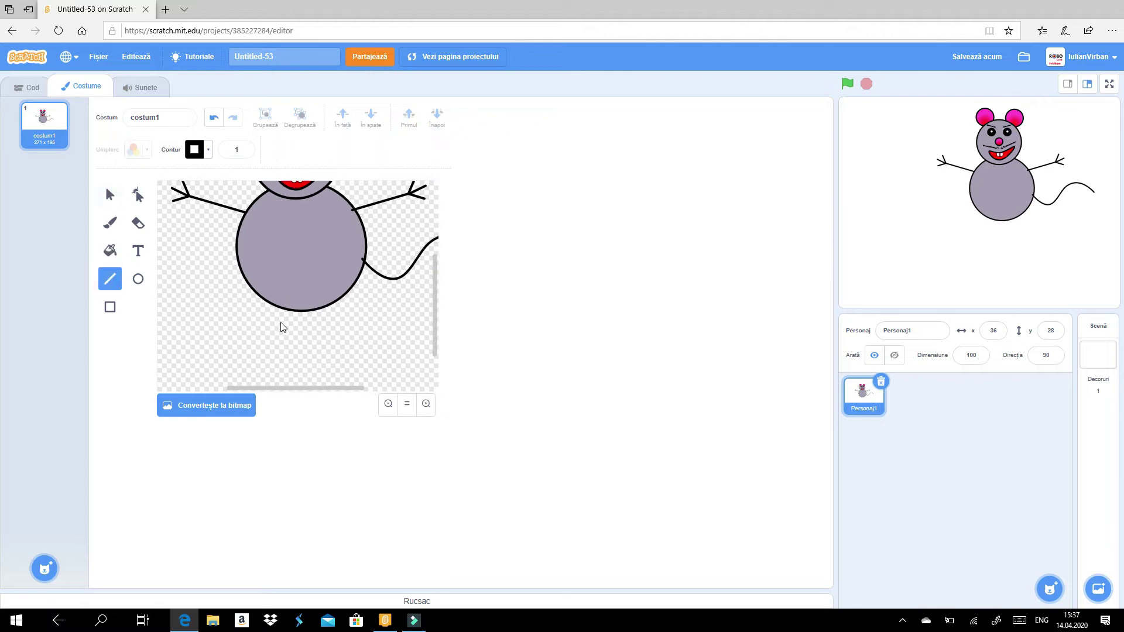
{"action": "left_click_drag", "start_coordinate": [280, 309], "coordinate": [271, 332]}
{"action": "left_click", "coordinate": [113, 198]}
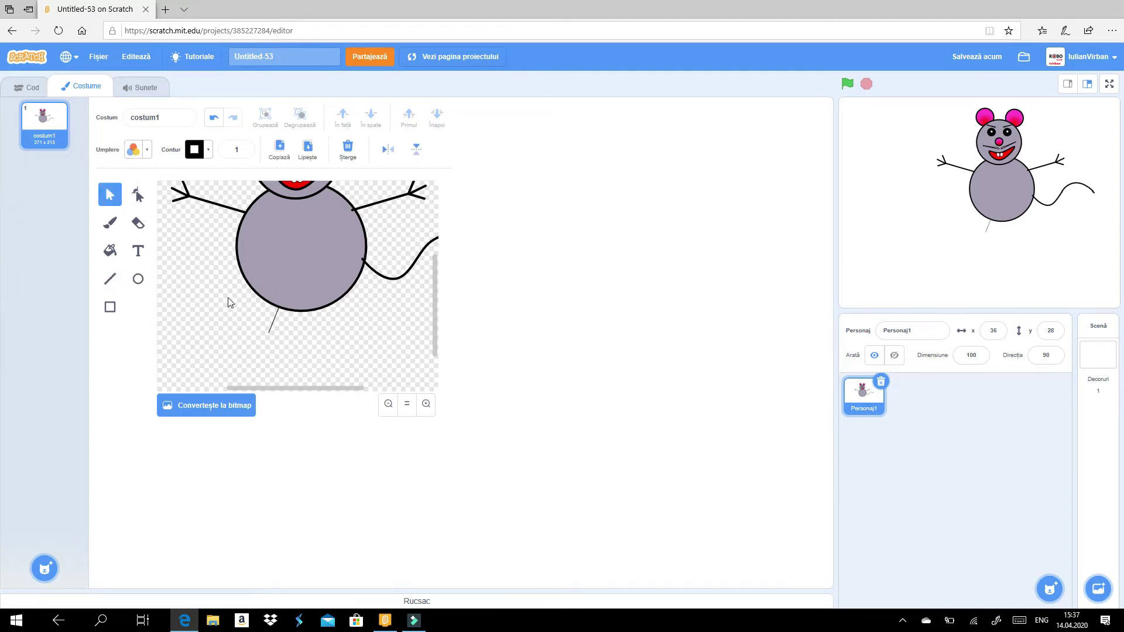
{"action": "left_click", "coordinate": [275, 324]}
{"action": "left_click", "coordinate": [274, 323]}
{"action": "left_click", "coordinate": [274, 323]}
{"action": "key", "text": "Delete"}
Set the outline width to 4 and draw a bent left leg and a straight right leg below the body
{"action": "left_click", "coordinate": [242, 149]}
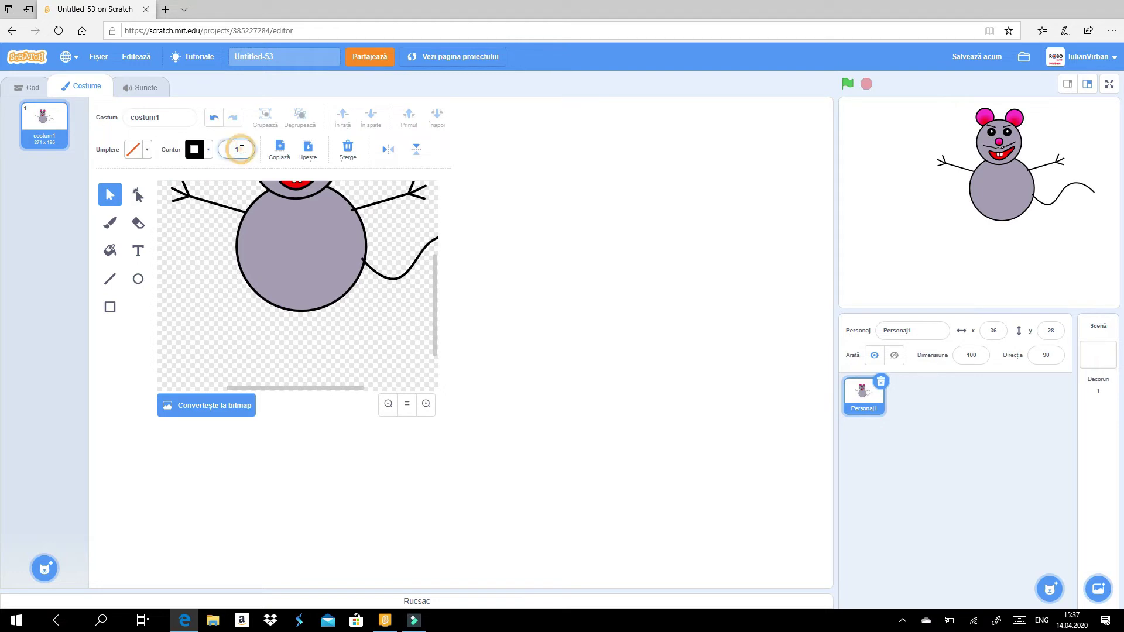
{"action": "left_click", "coordinate": [231, 148]}
{"action": "left_click", "coordinate": [107, 284]}
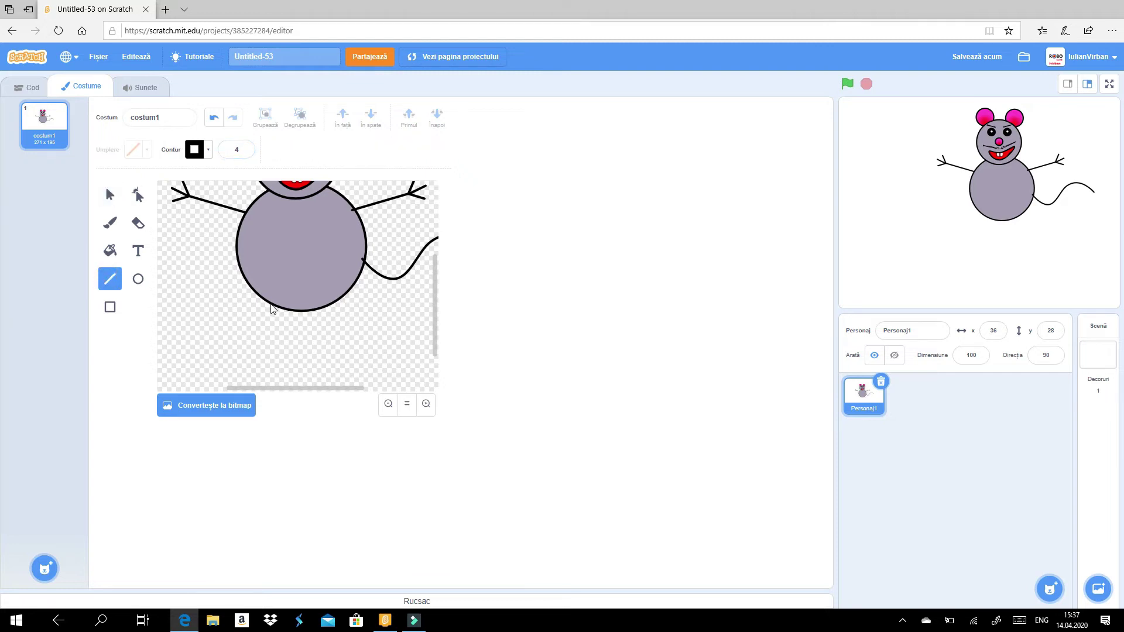
{"action": "left_click_drag", "start_coordinate": [256, 339], "coordinate": [265, 368]}
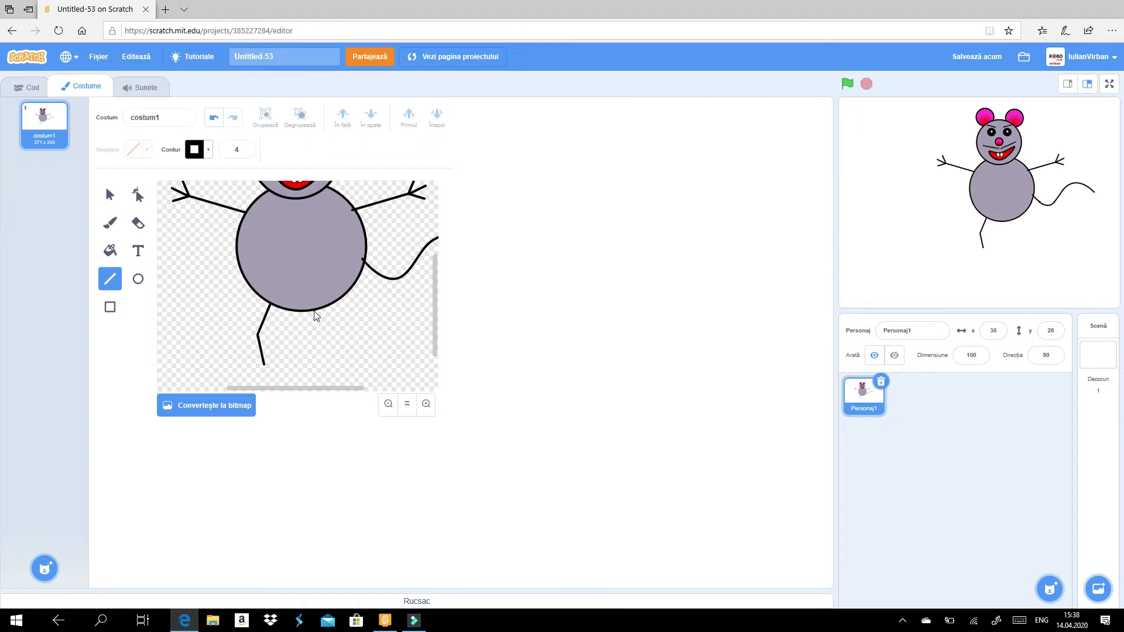
{"action": "left_click_drag", "start_coordinate": [319, 328], "coordinate": [316, 368]}
Draw a small unfilled ellipse with a black outline as a foot at the lower end of each leg
{"action": "left_click", "coordinate": [138, 280]}
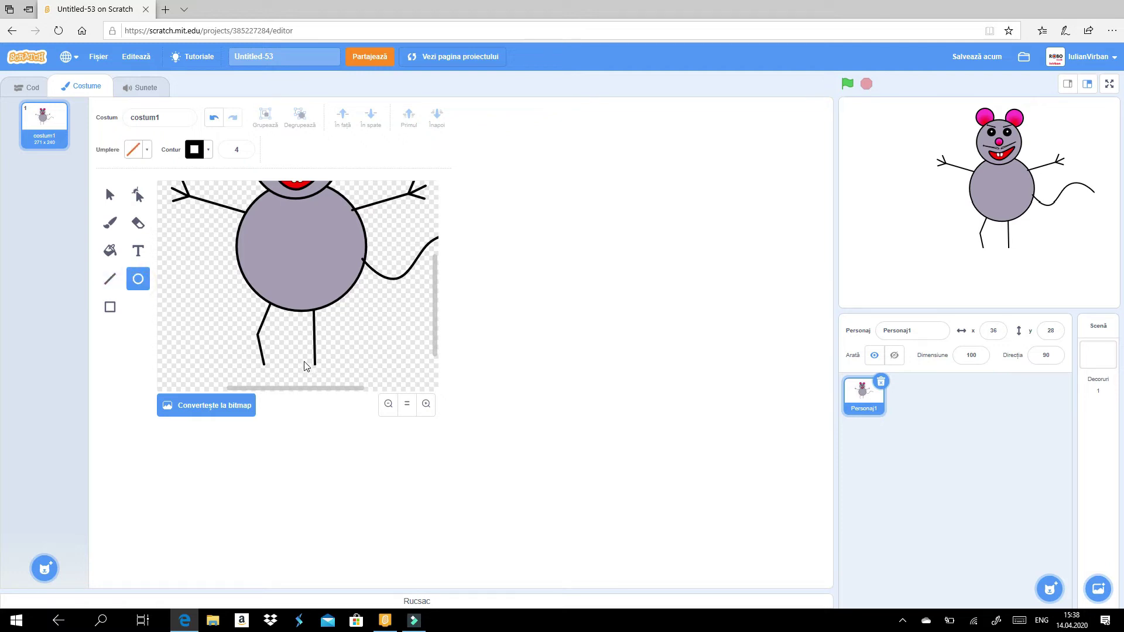
{"action": "mouse_move", "coordinate": [298, 359]}
{"action": "left_mouse_down"}
{"action": "mouse_move", "coordinate": [315, 369]}
{"action": "mouse_move", "coordinate": [256, 365]}
{"action": "mouse_move", "coordinate": [265, 373]}
{"action": "left_mouse_up"}
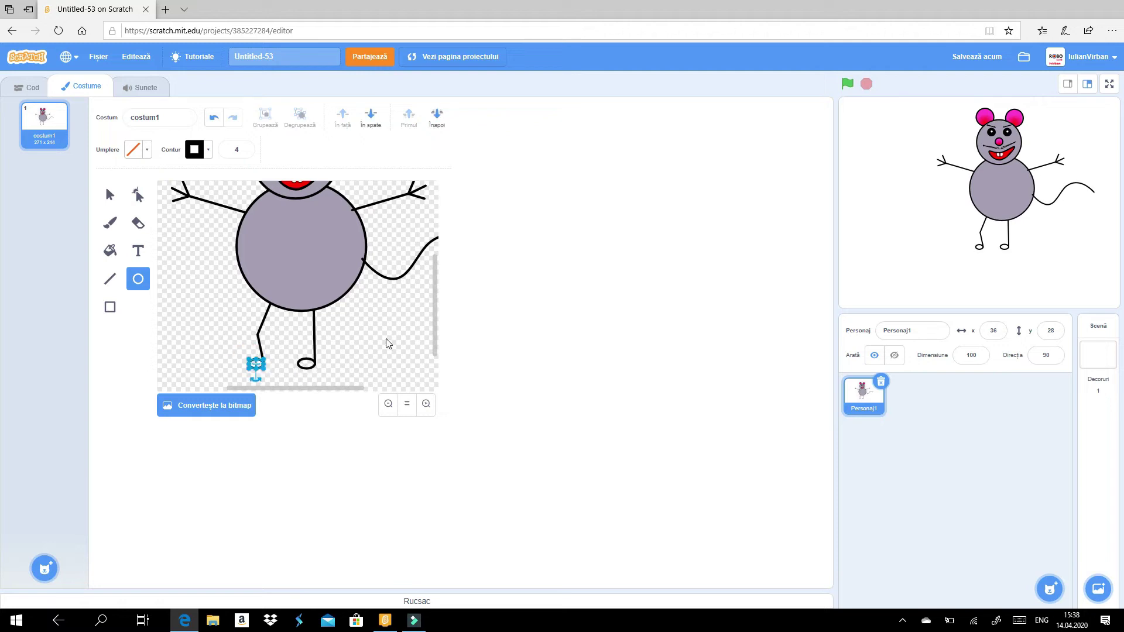
Deselect the foot, show the whole mouse, and duplicate costum1 as a second costume
{"action": "left_click", "coordinate": [110, 197]}
{"action": "left_click", "coordinate": [380, 347]}
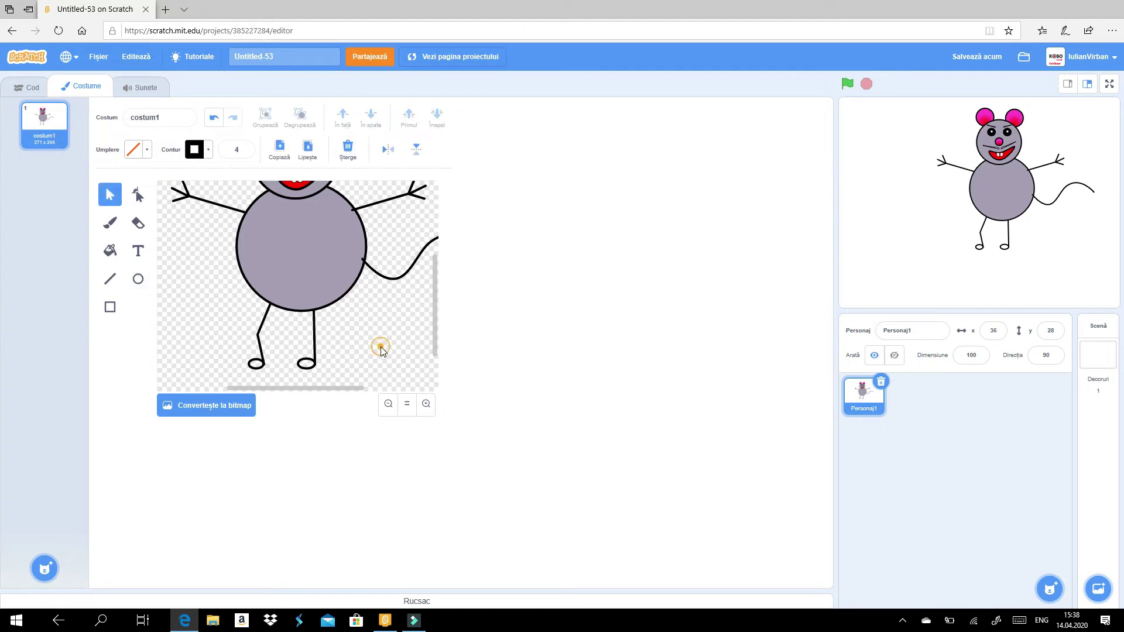
{"action": "left_click", "coordinate": [407, 404]}
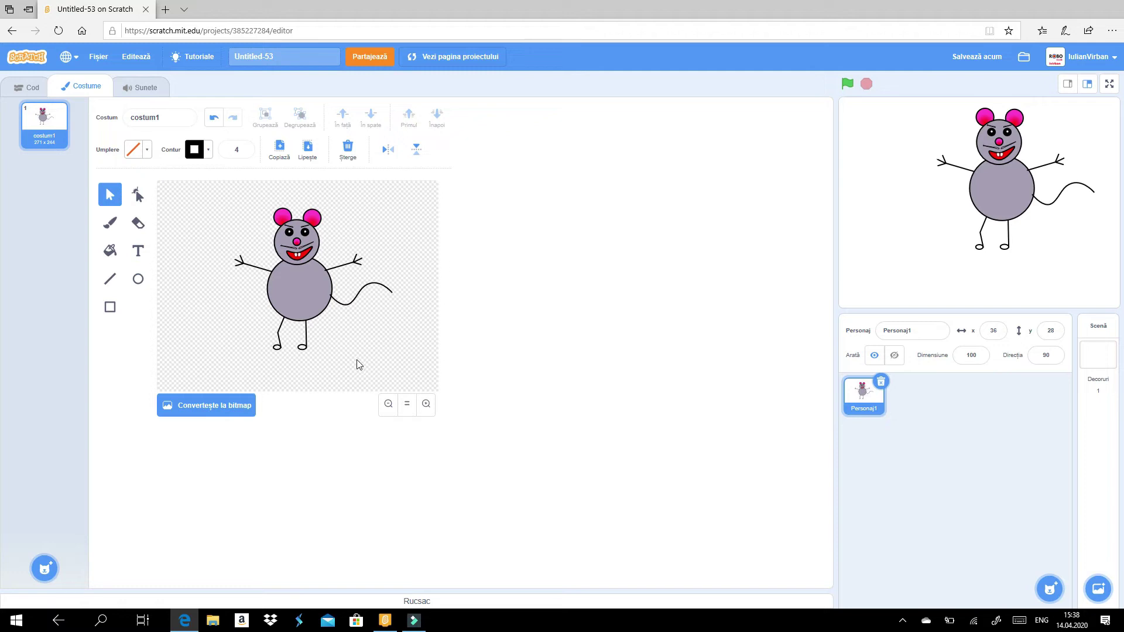
{"action": "right_click", "coordinate": [48, 120]}
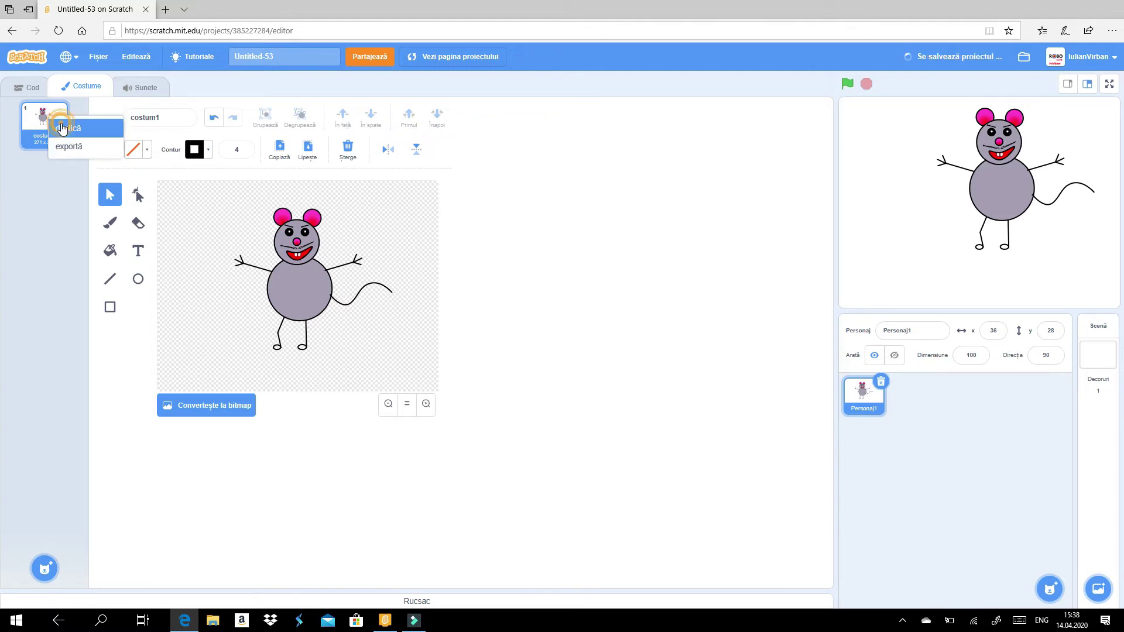
{"action": "left_click", "coordinate": [61, 126]}
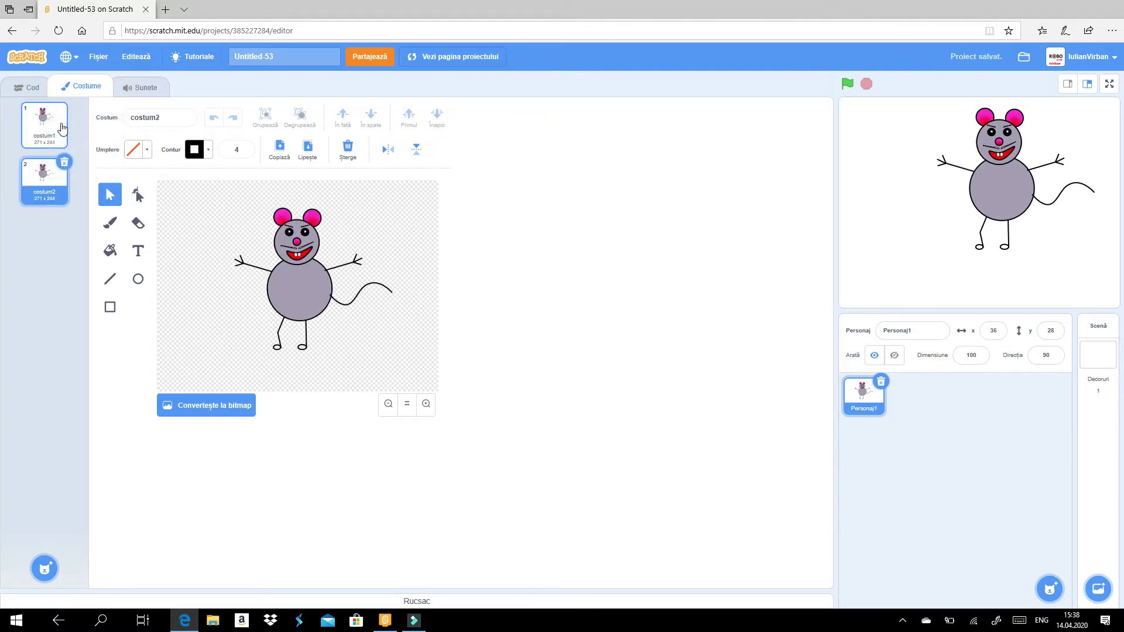
Ungroup the right arm of the mouse in the duplicated costume
{"action": "left_click", "coordinate": [434, 404]}
{"action": "left_click", "coordinate": [434, 404]}
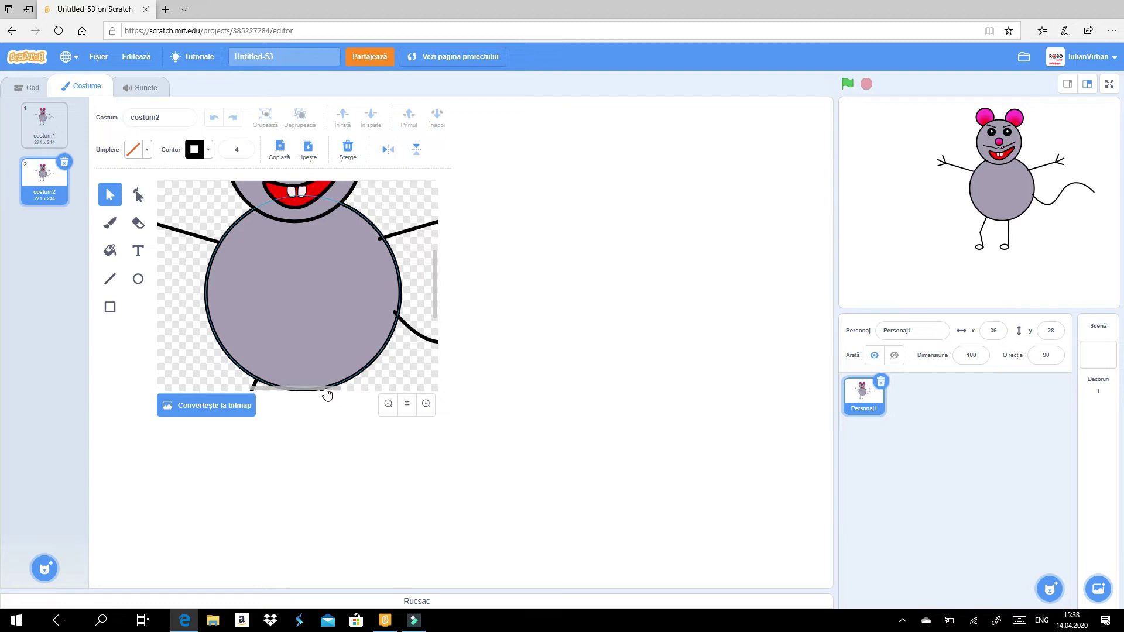
{"action": "scroll", "coordinate": [324, 389], "scroll_direction": "right", "scroll_amount": 4}
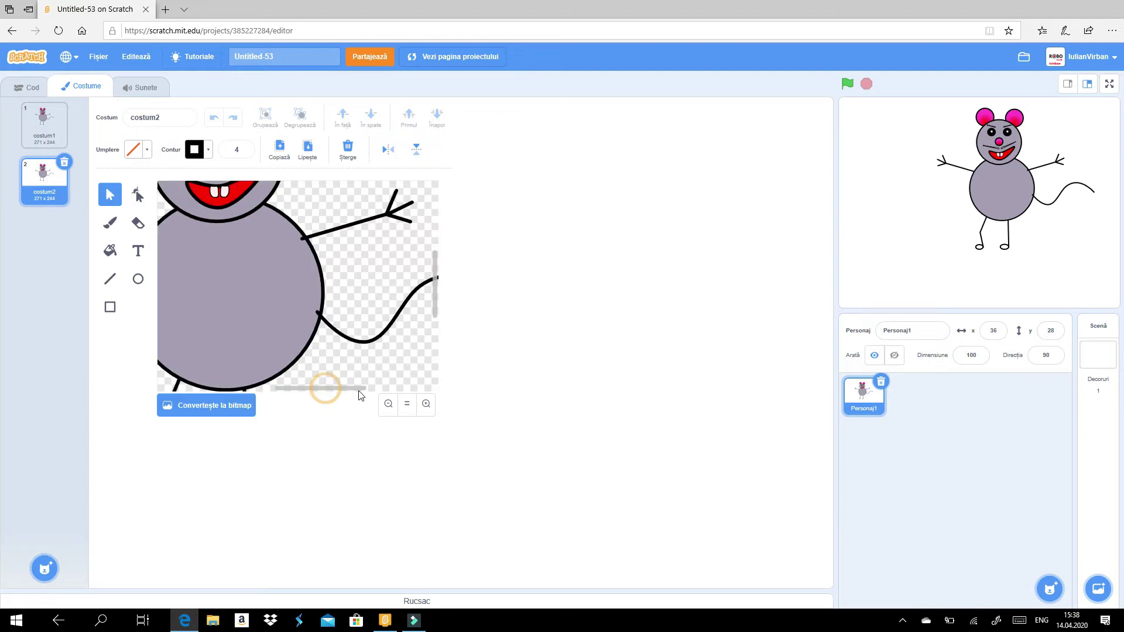
{"action": "left_click", "coordinate": [324, 226]}
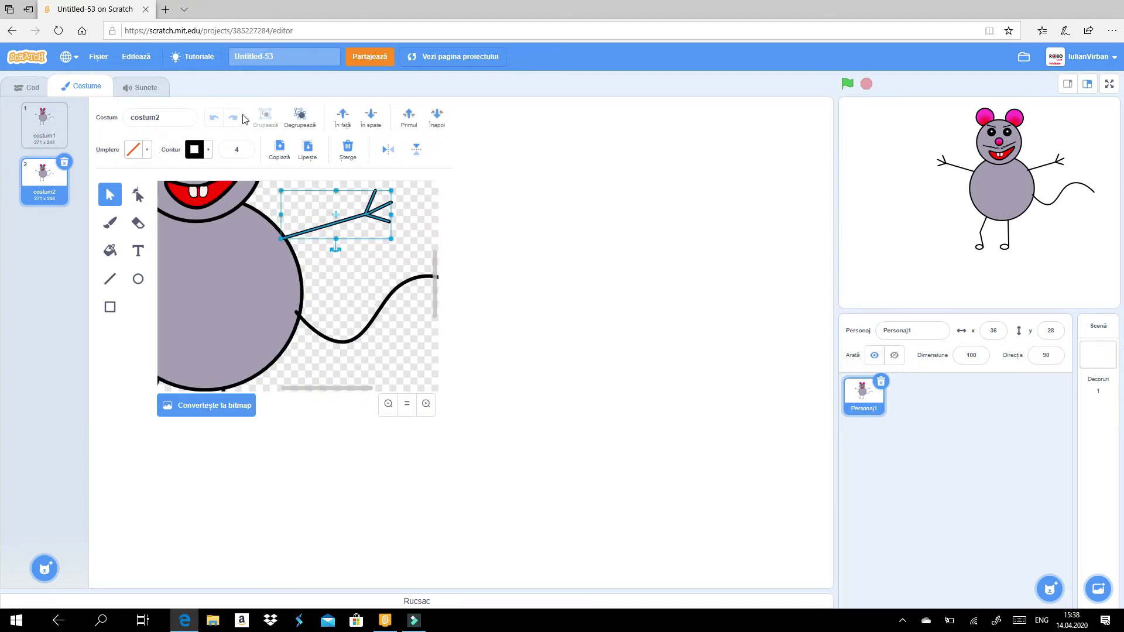
{"action": "left_click", "coordinate": [299, 115]}
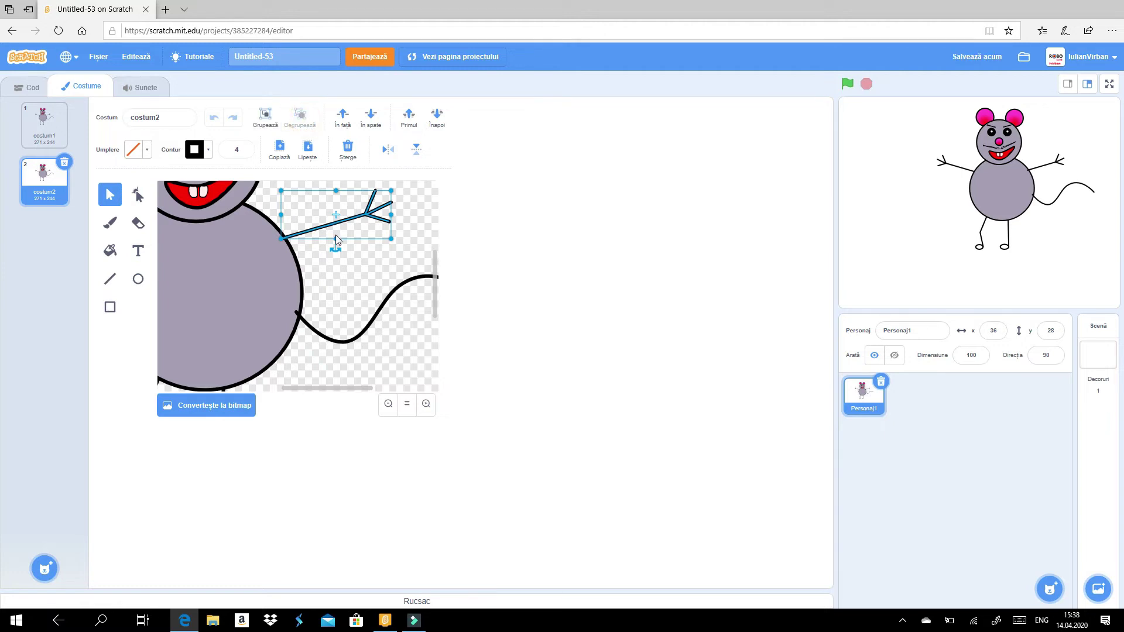
{"action": "left_click", "coordinate": [322, 267]}
Add an elbow point midway on the right arm line, remove the wrist point, and move the outer end onto the belly
{"action": "left_click", "coordinate": [327, 232]}
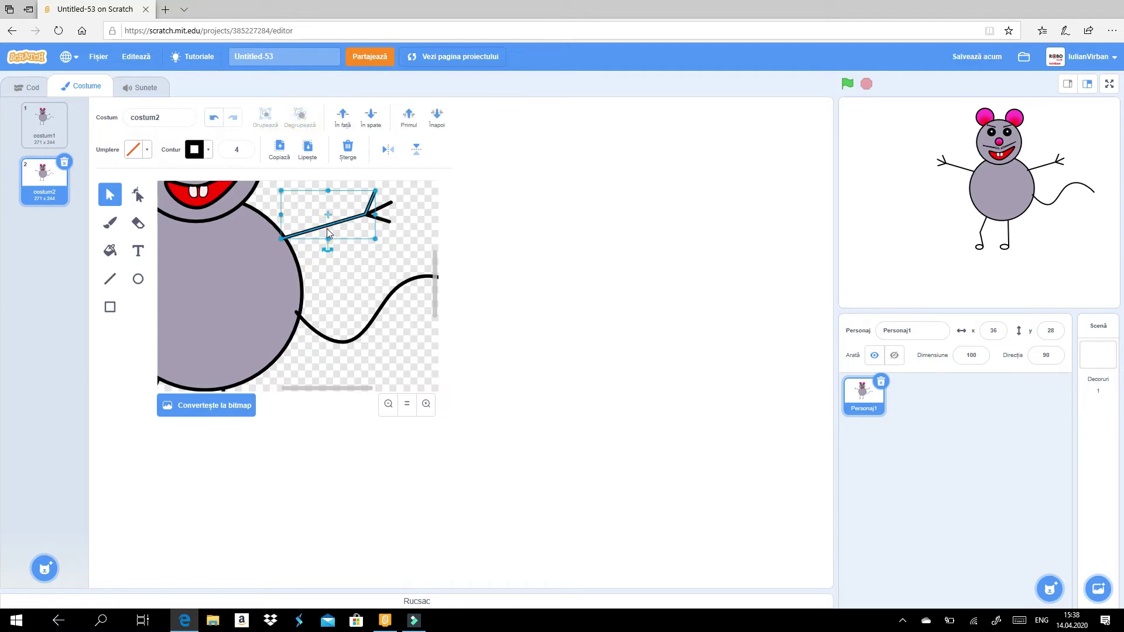
{"action": "left_click", "coordinate": [138, 195]}
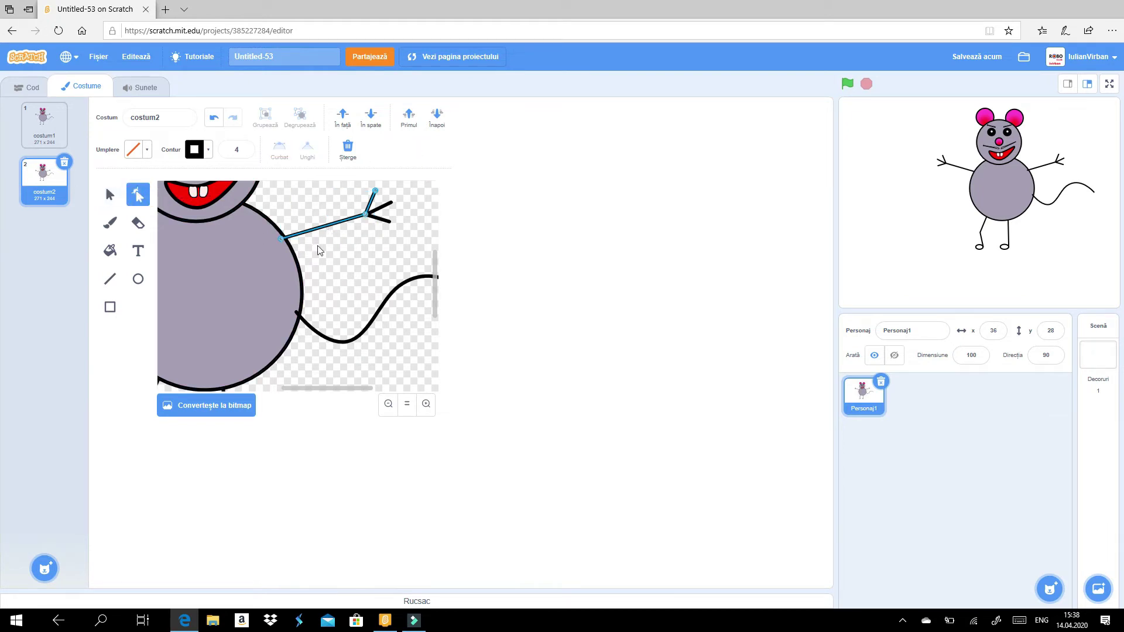
{"action": "left_click", "coordinate": [325, 227]}
{"action": "left_click_drag", "start_coordinate": [364, 215], "coordinate": [333, 277]}
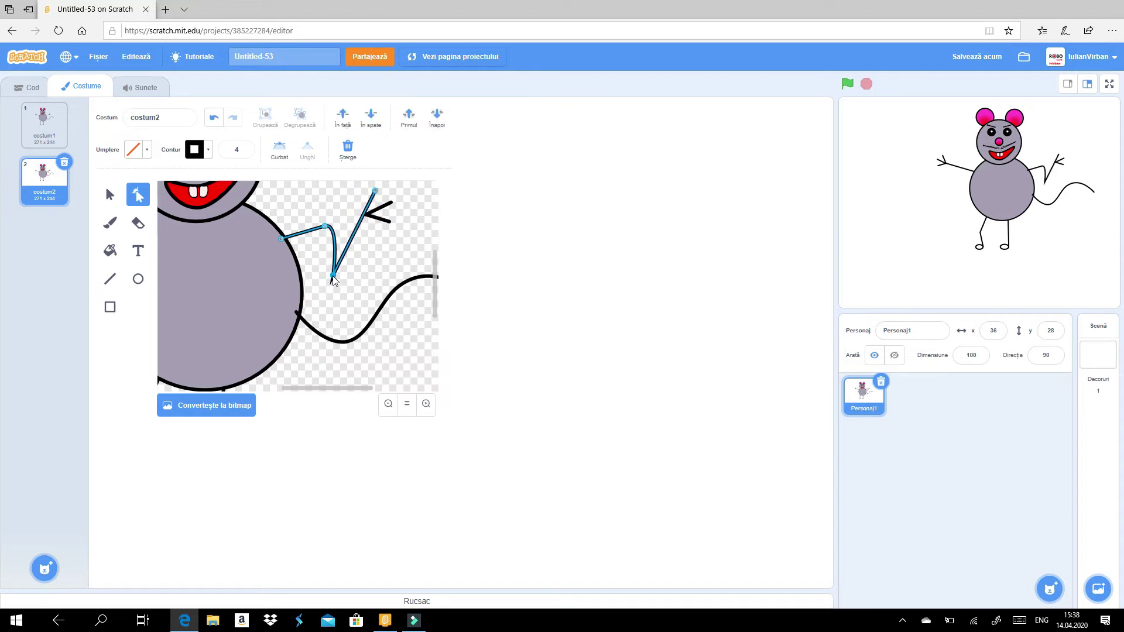
{"action": "left_click", "coordinate": [347, 148]}
{"action": "left_click_drag", "start_coordinate": [376, 192], "coordinate": [250, 316]}
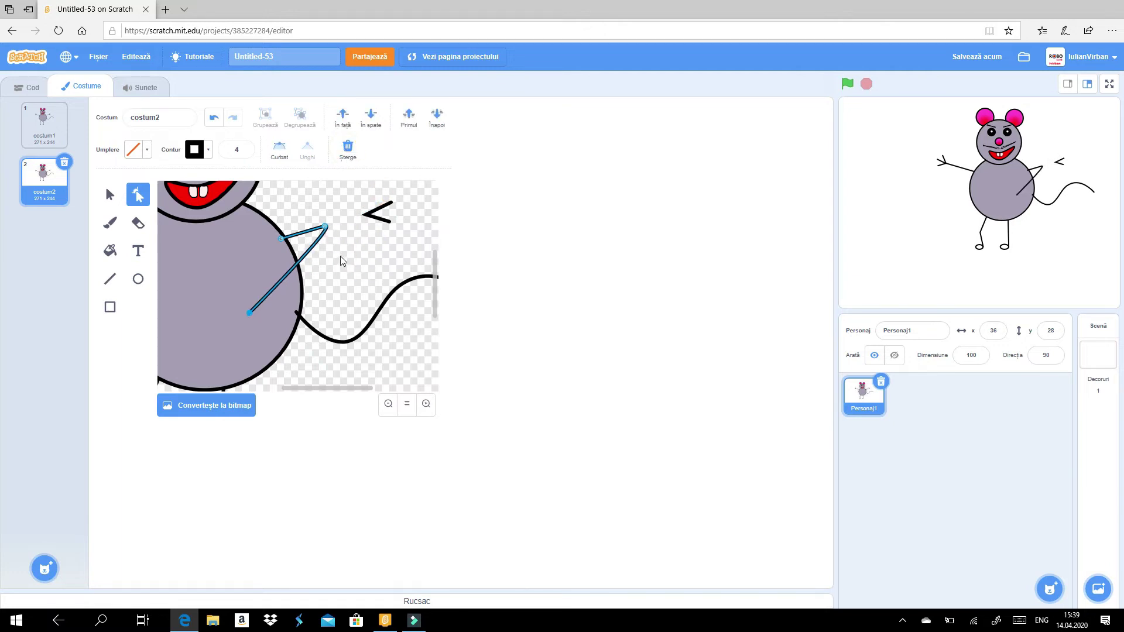
Reshape the right arm's elbow into a rounded curve and raise the hand end slightly on the belly
{"action": "mouse_move", "coordinate": [327, 230]}
{"action": "left_mouse_down"}
{"action": "mouse_move", "coordinate": [338, 246]}
{"action": "mouse_move", "coordinate": [331, 258]}
{"action": "mouse_move", "coordinate": [330, 230]}
{"action": "left_mouse_up"}
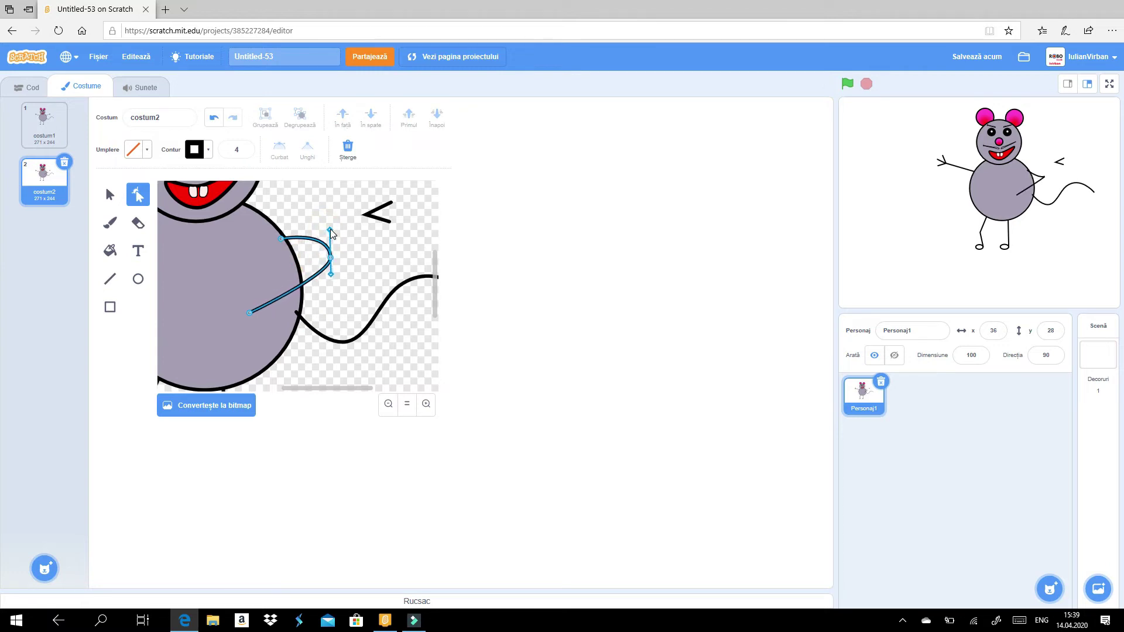
{"action": "left_click", "coordinate": [250, 314]}
{"action": "left_click_drag", "start_coordinate": [249, 314], "coordinate": [252, 290]}
{"action": "left_click", "coordinate": [342, 237]}
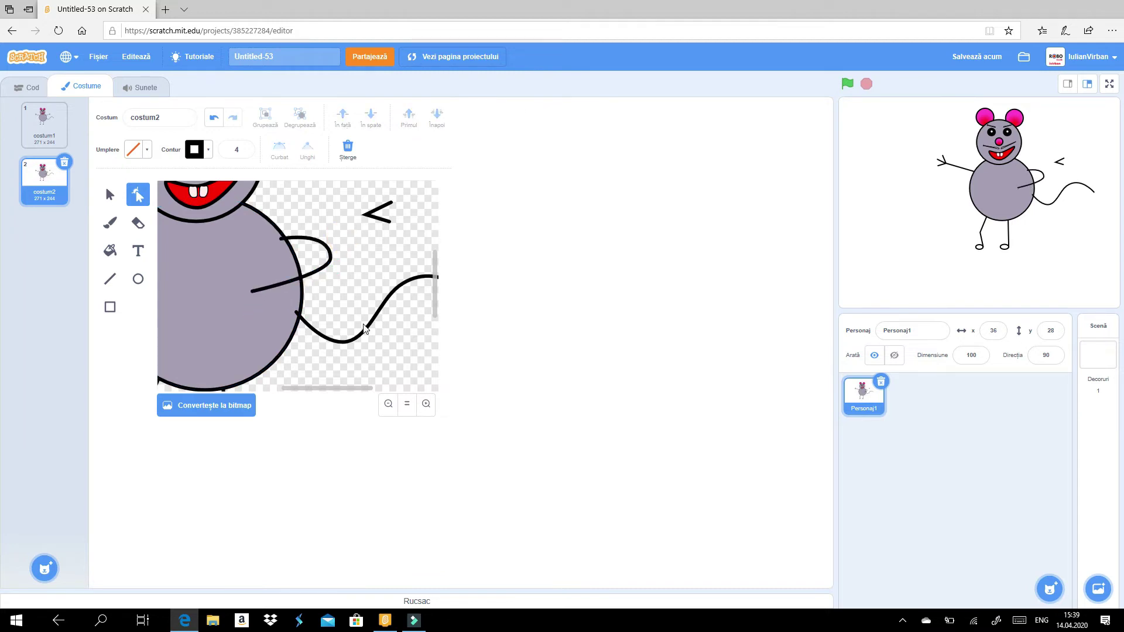
Delete the detached finger lines and draw three short fingers at the new end of the right arm
{"action": "left_click", "coordinate": [378, 214]}
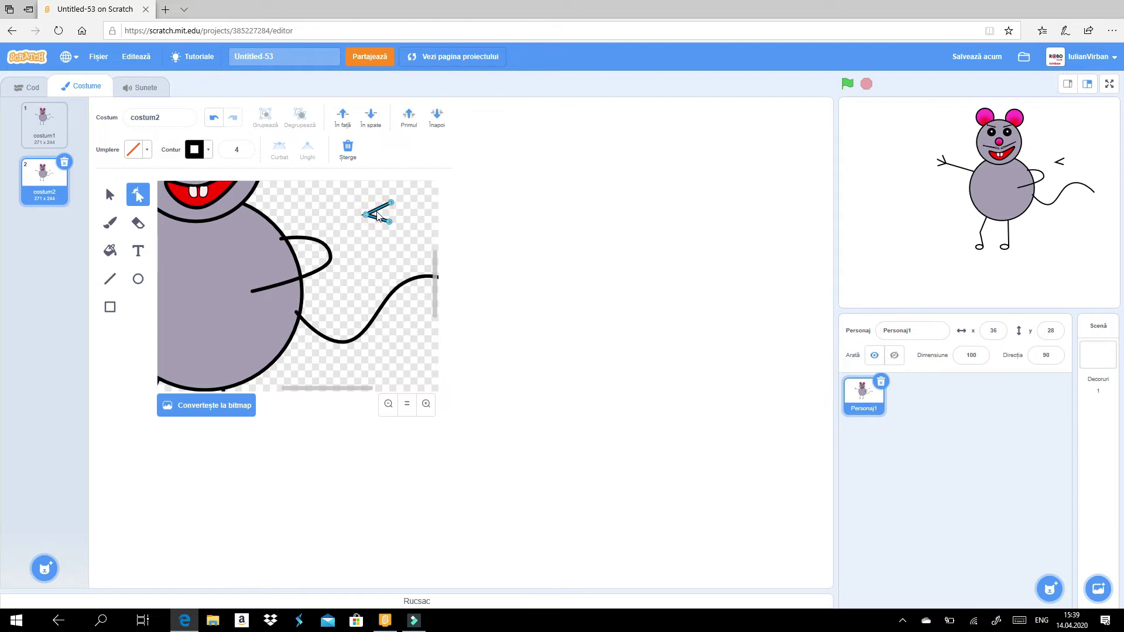
{"action": "left_click", "coordinate": [348, 148]}
{"action": "left_click", "coordinate": [110, 279]}
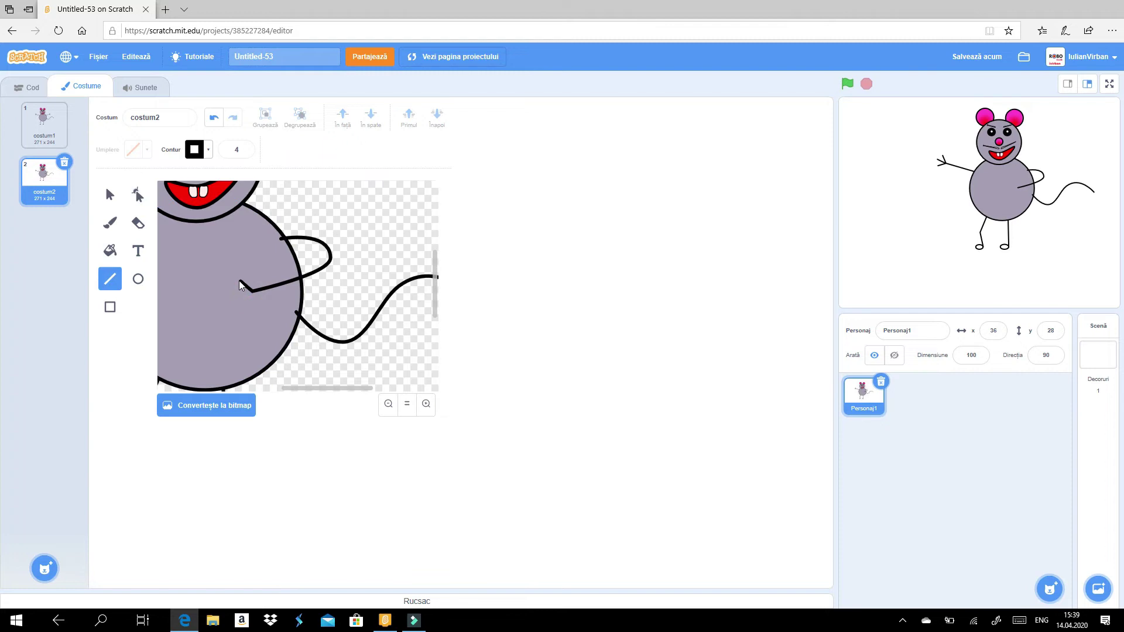
{"action": "left_click_drag", "start_coordinate": [252, 291], "coordinate": [239, 307]}
{"action": "left_click", "coordinate": [110, 195]}
{"action": "left_click", "coordinate": [281, 339]}
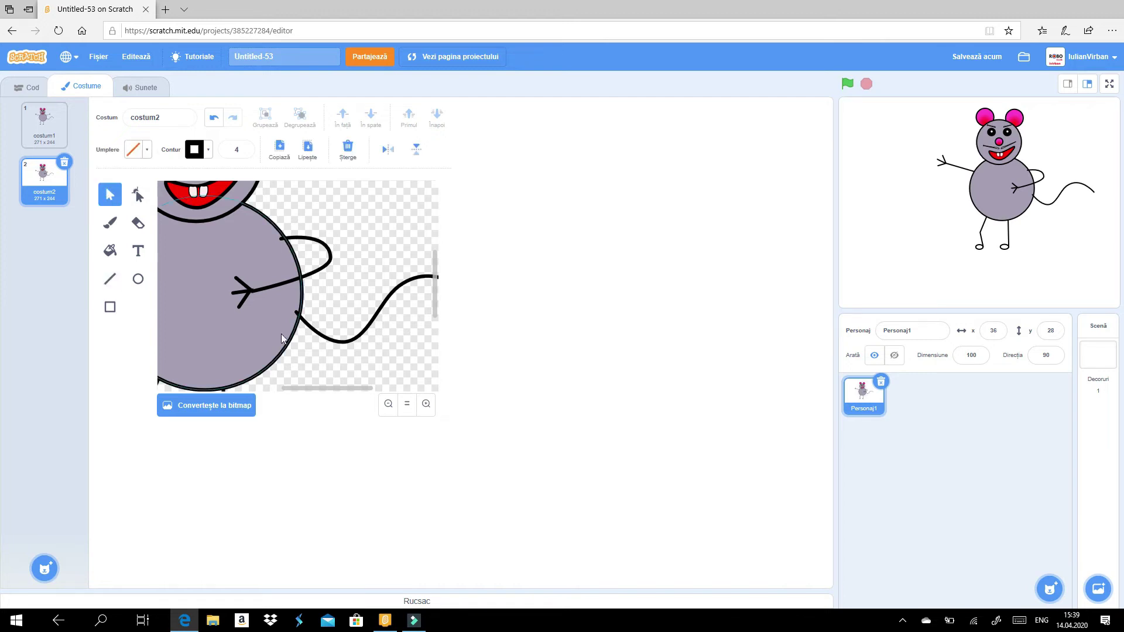
Rotate and reposition the left arm so it slopes down and outward from the shoulder
{"action": "left_click_drag", "start_coordinate": [302, 392], "coordinate": [252, 391]}
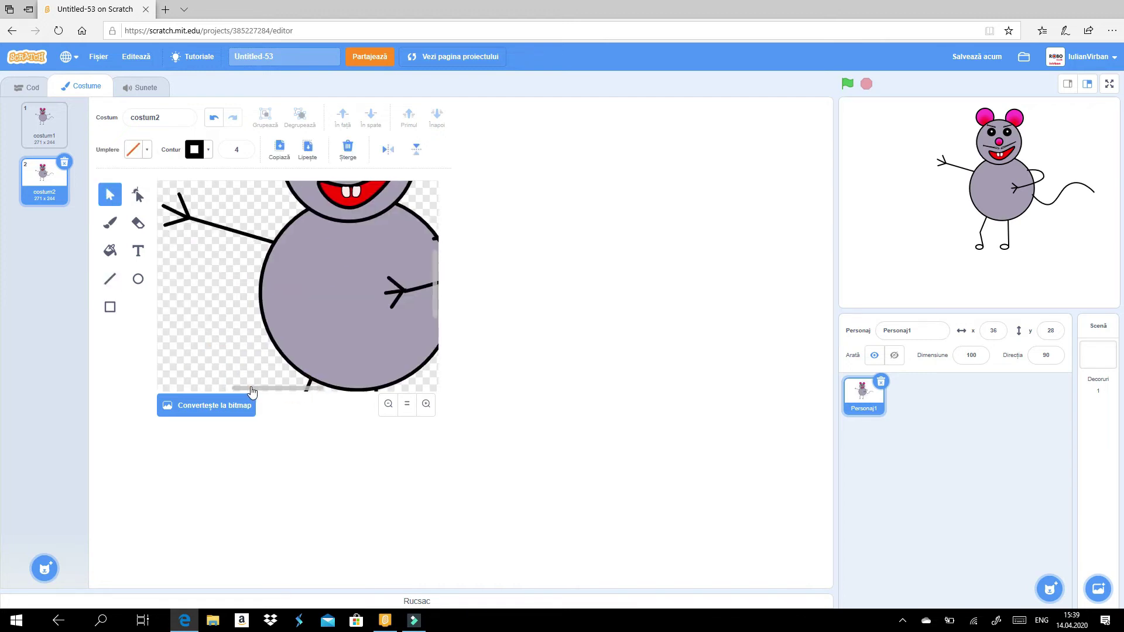
{"action": "left_click", "coordinate": [176, 211]}
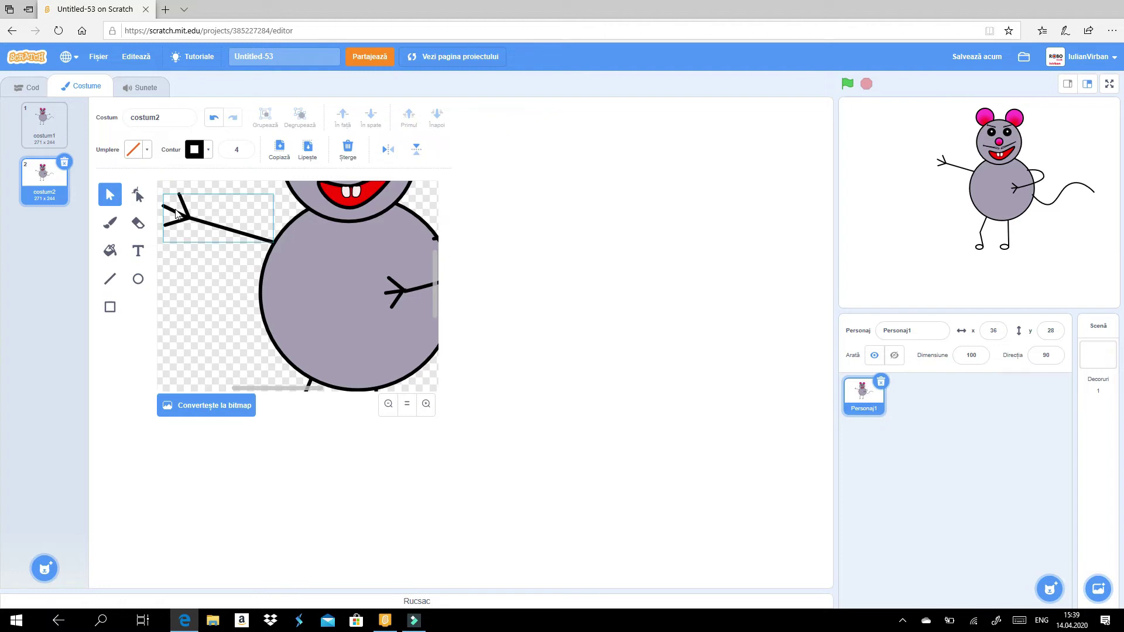
{"action": "left_click", "coordinate": [219, 255]}
{"action": "mouse_move", "coordinate": [222, 255]}
{"action": "left_mouse_down"}
{"action": "mouse_move", "coordinate": [246, 242]}
{"action": "mouse_move", "coordinate": [229, 250]}
{"action": "mouse_move", "coordinate": [232, 270]}
{"action": "left_mouse_up"}
Draw a wide ellipse on the belly as a guitar body, filled with colour 9, saturation 100 and brightness 81
{"action": "left_click", "coordinate": [133, 149]}
{"action": "left_click_drag", "start_coordinate": [99, 192], "coordinate": [89, 193]}
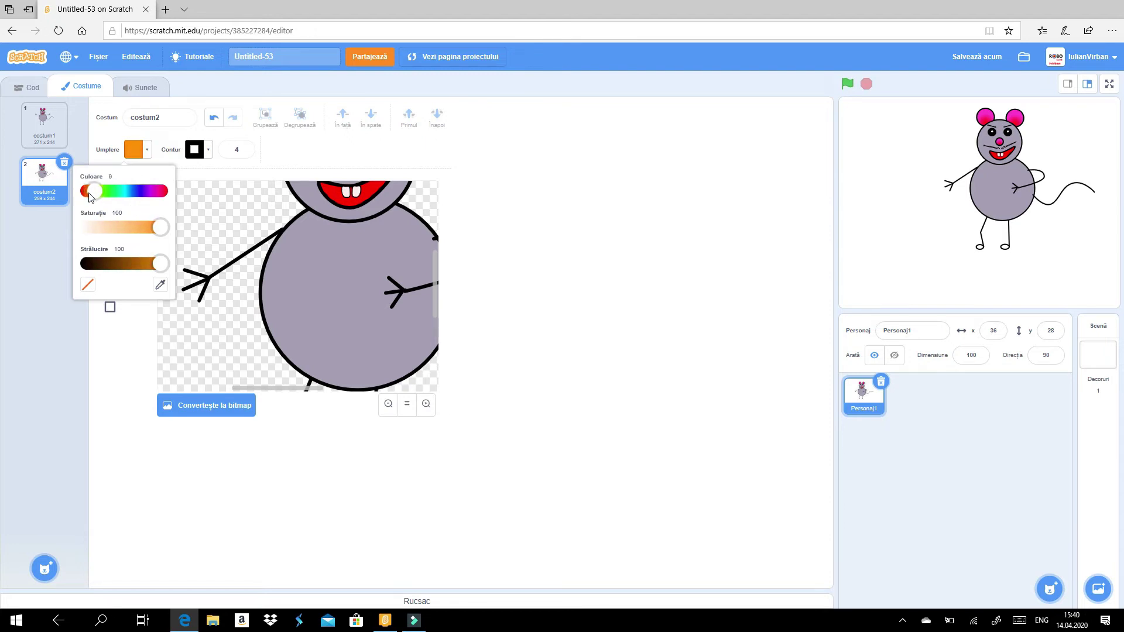
{"action": "left_click_drag", "start_coordinate": [162, 264], "coordinate": [153, 267]}
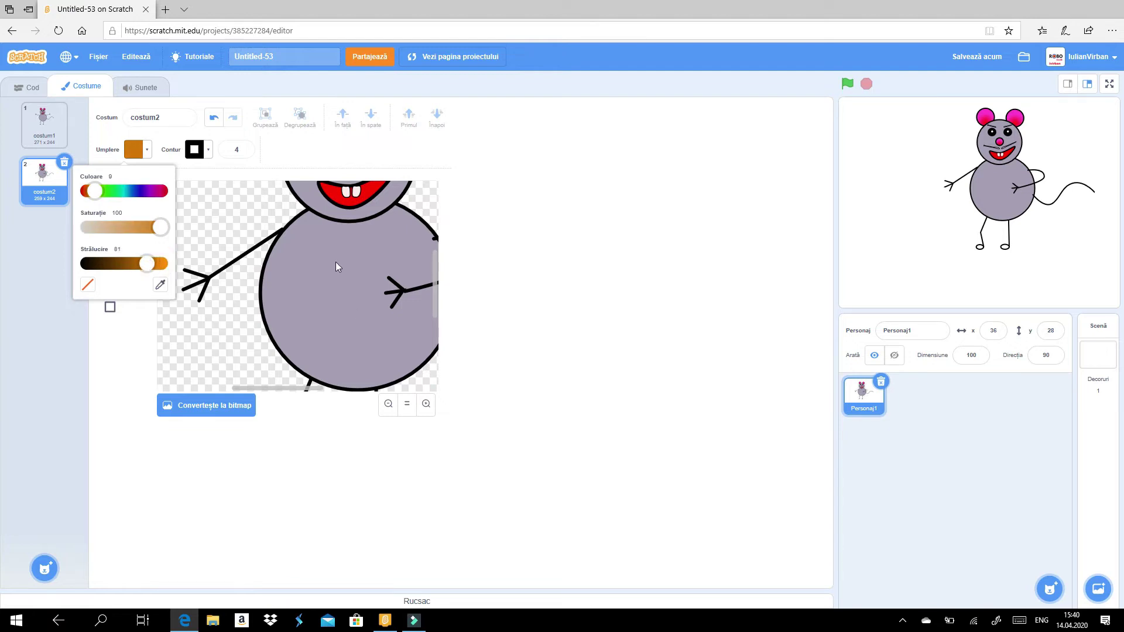
{"action": "left_click", "coordinate": [147, 337]}
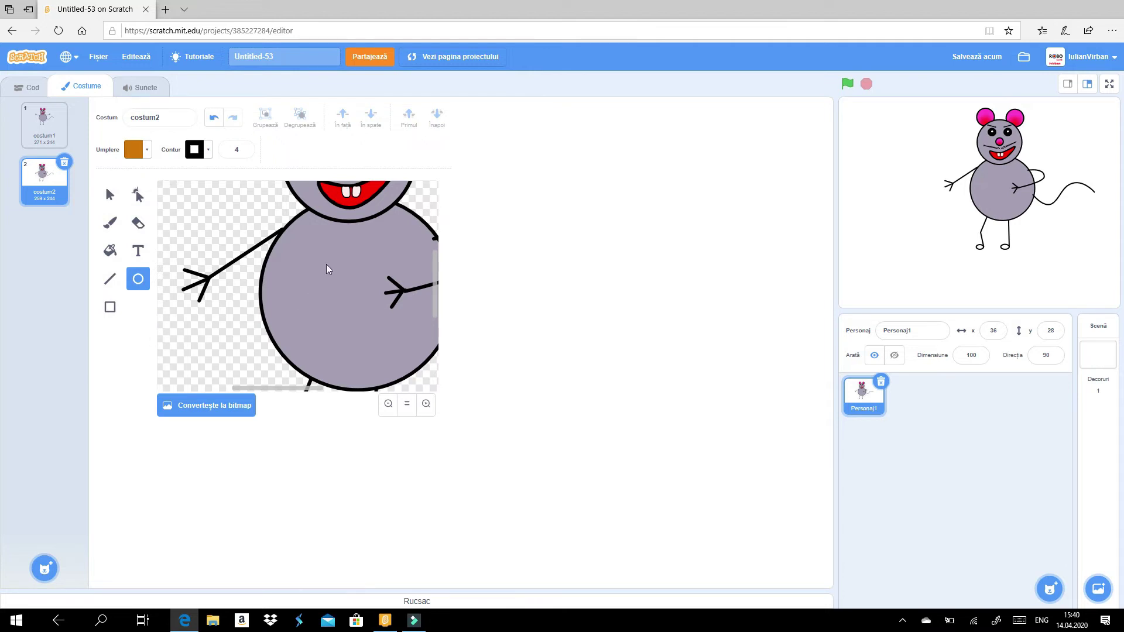
{"action": "left_click_drag", "start_coordinate": [326, 257], "coordinate": [422, 331]}
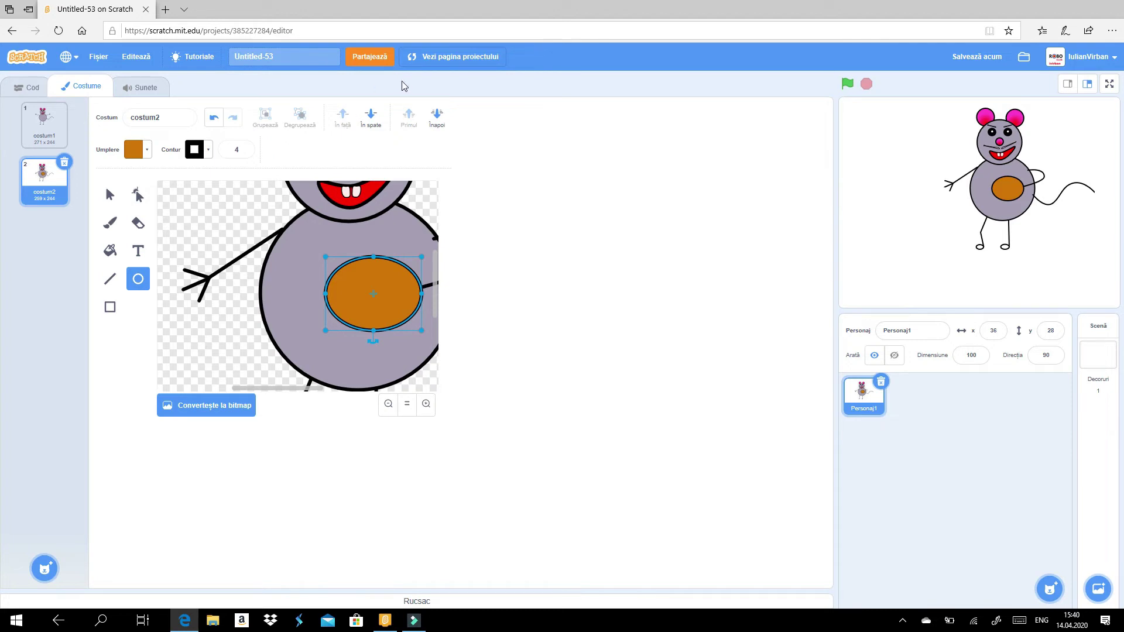
Move the brown ellipse backward in the layer order until it lies behind the right hand and its fingers
{"action": "left_click", "coordinate": [371, 113]}
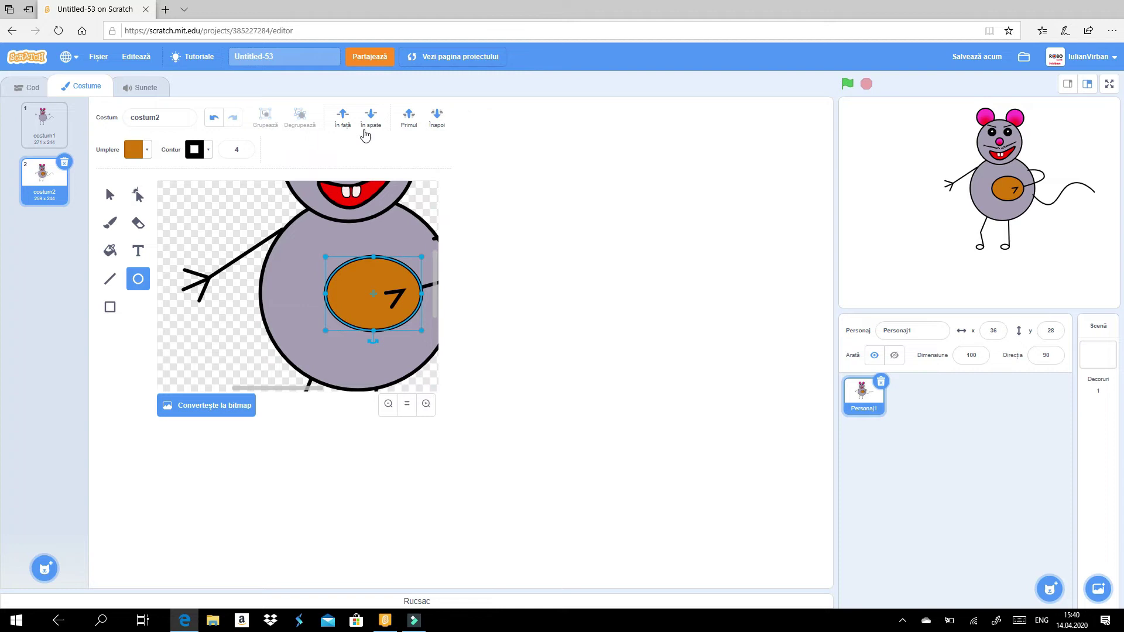
{"action": "left_click", "coordinate": [371, 113]}
{"action": "left_click", "coordinate": [217, 305]}
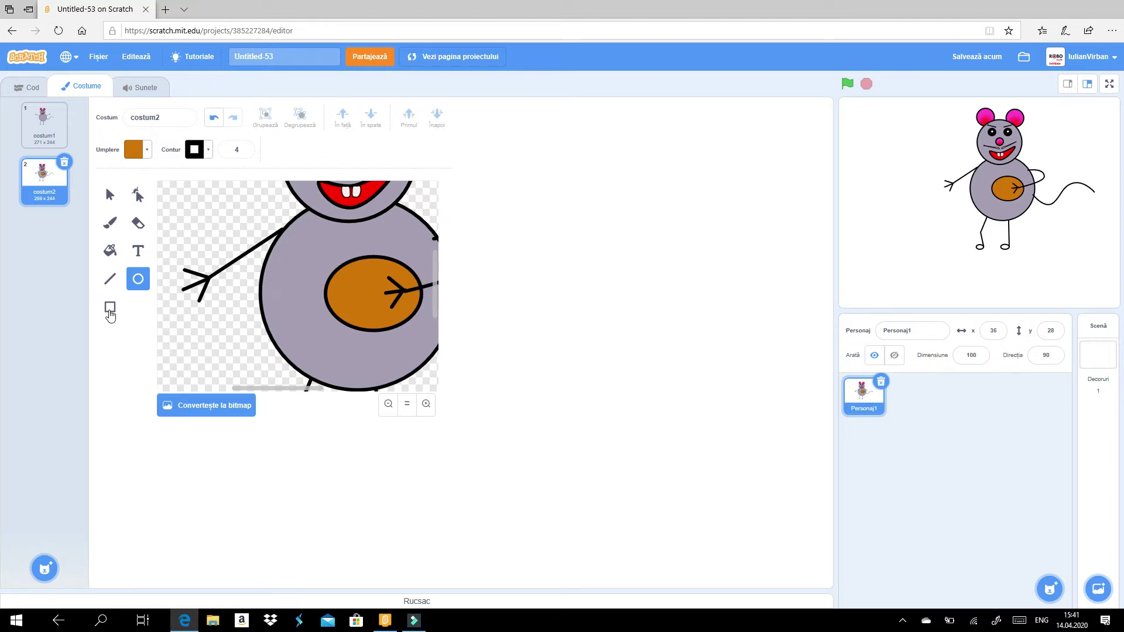
Draw a nearly square brown rectangle against the left edge of the ellipse and delete the extra narrow rectangle
{"action": "left_click", "coordinate": [111, 314]}
{"action": "mouse_move", "coordinate": [276, 267]}
{"action": "left_mouse_down"}
{"action": "mouse_move", "coordinate": [308, 274]}
{"action": "mouse_move", "coordinate": [332, 318]}
{"action": "left_mouse_up"}
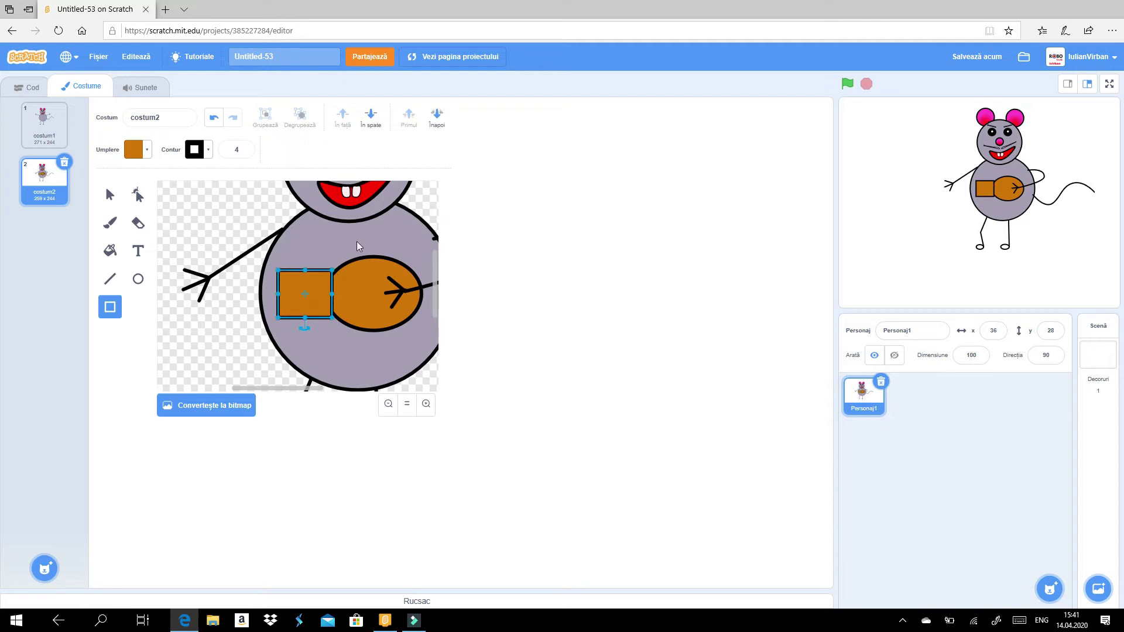
{"action": "left_click_drag", "start_coordinate": [335, 268], "coordinate": [345, 317]}
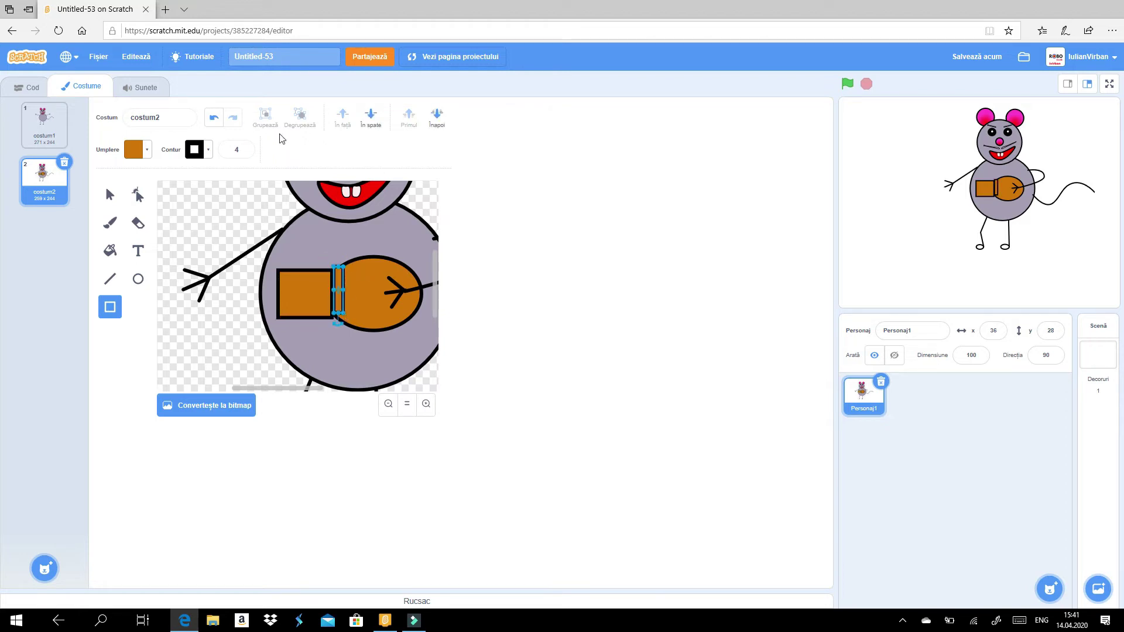
{"action": "key", "text": "Delete"}
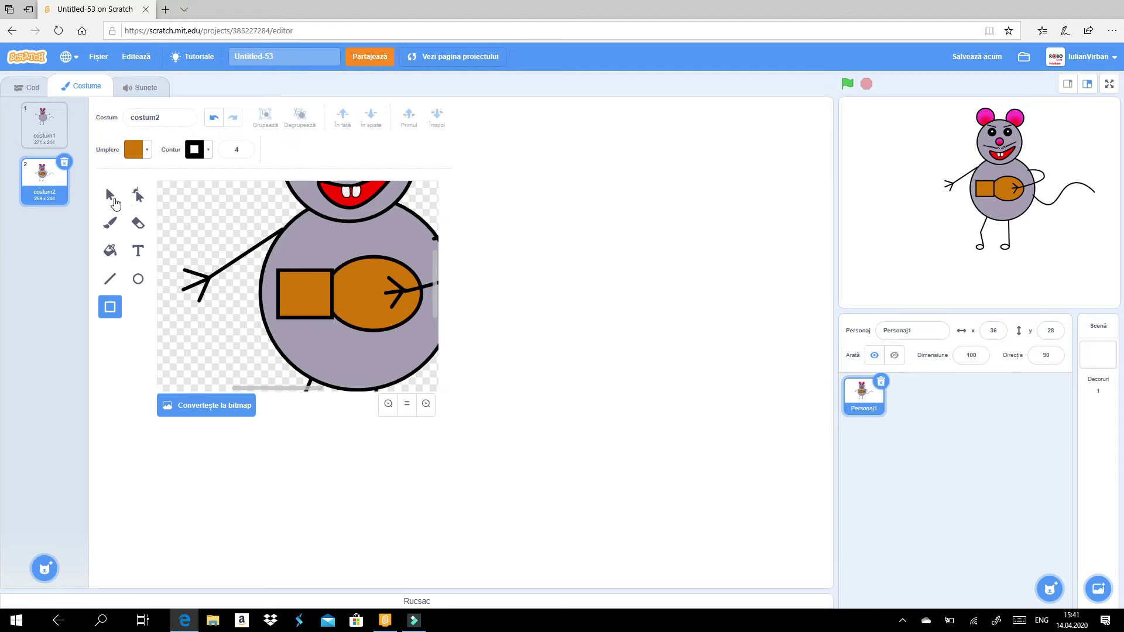
Reshape the rectangle into a long, thin guitar neck reaching the left hand and align it with the ellipse's middle
{"action": "left_click", "coordinate": [113, 199]}
{"action": "left_click", "coordinate": [293, 299]}
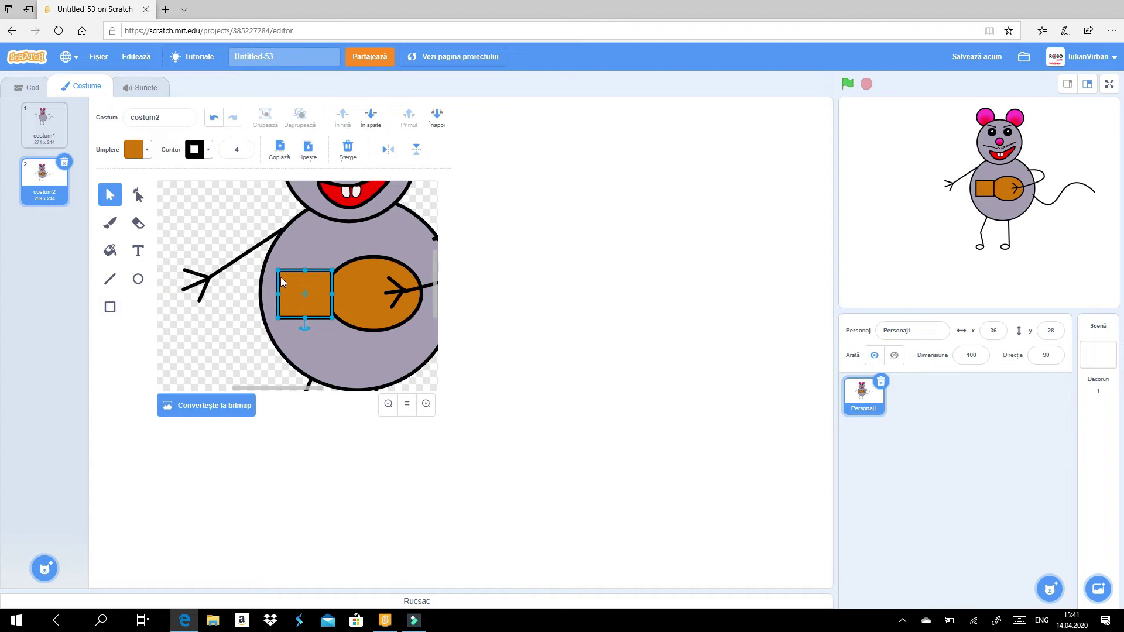
{"action": "left_click_drag", "start_coordinate": [278, 271], "coordinate": [263, 301]}
{"action": "left_click_drag", "start_coordinate": [298, 256], "coordinate": [188, 307]}
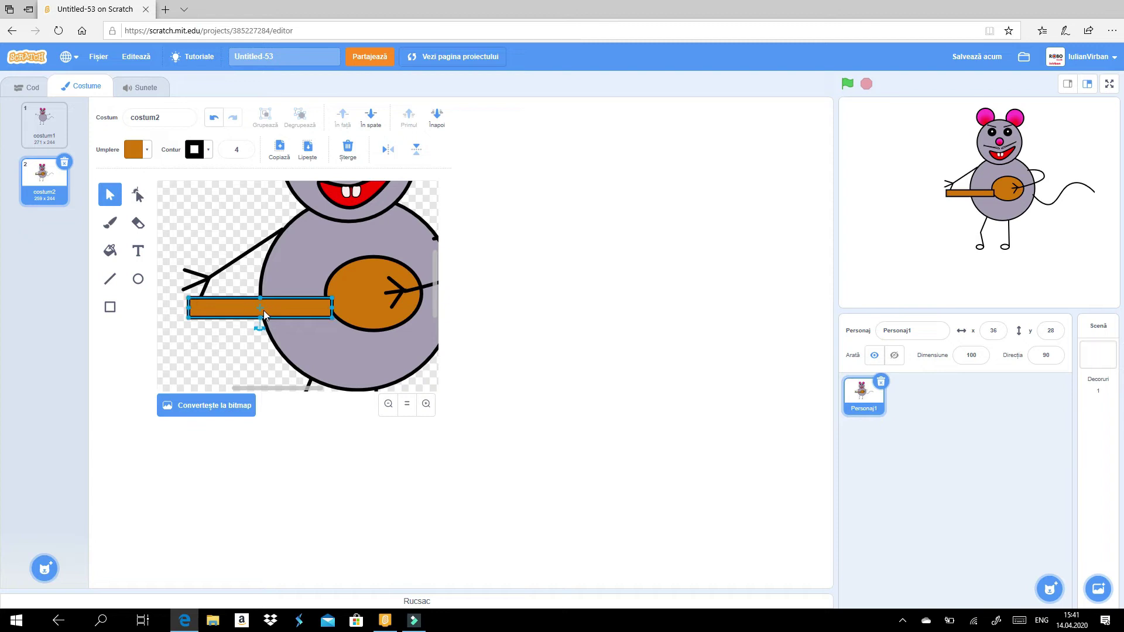
{"action": "left_click_drag", "start_coordinate": [268, 312], "coordinate": [265, 295]}
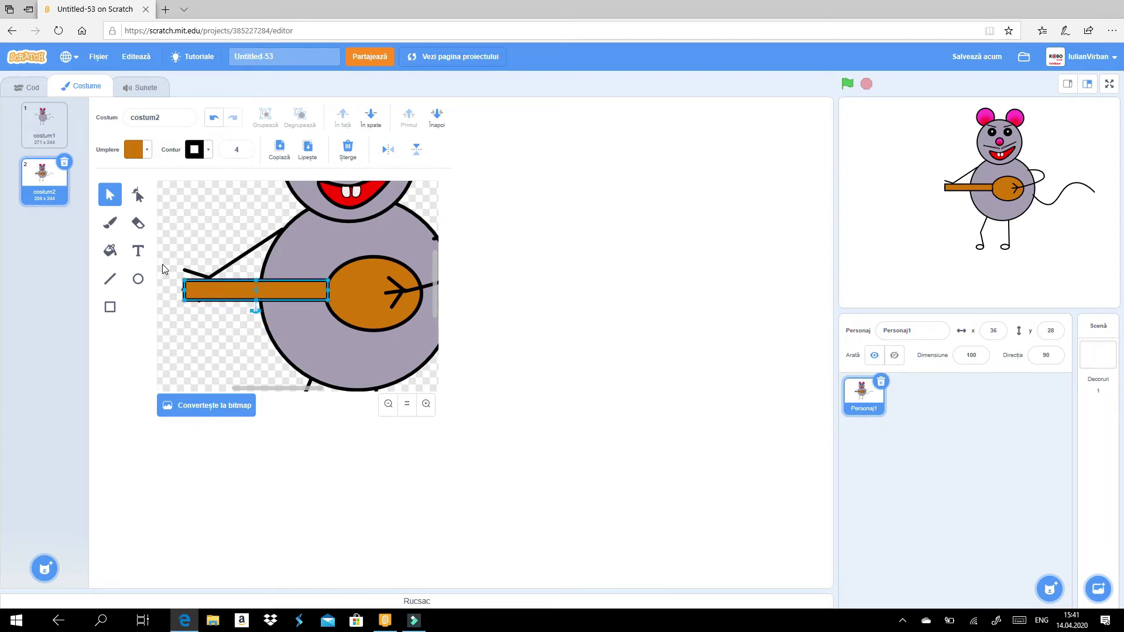
Move the guitar neck backward behind the left hand's fingers and show the whole mouse
{"action": "left_click", "coordinate": [371, 117]}
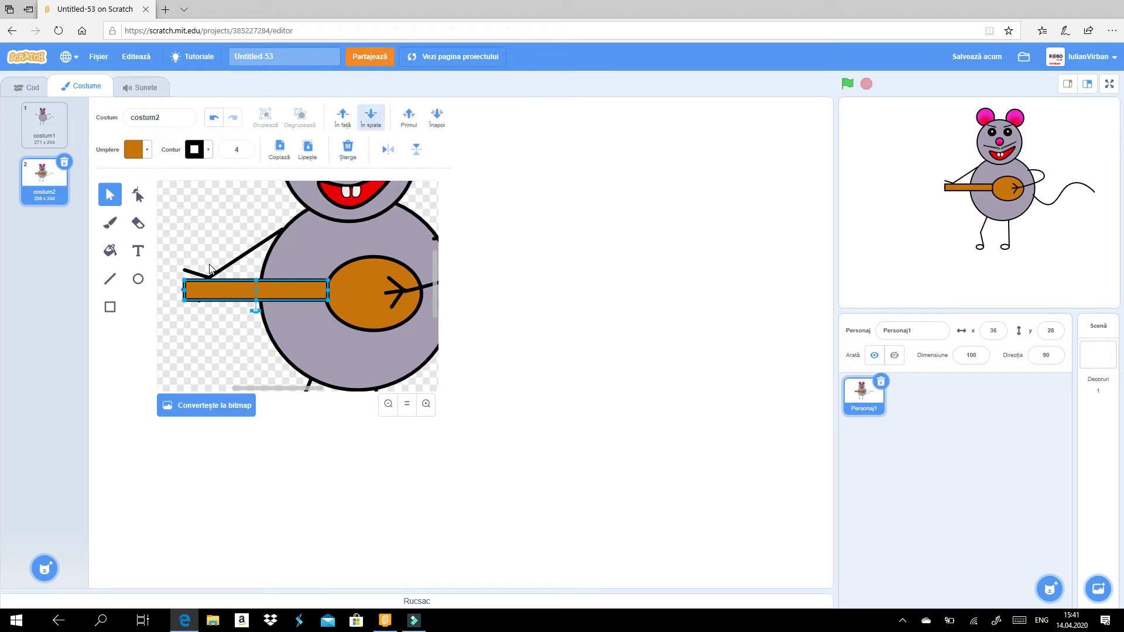
{"action": "key", "text": "ctrl+plus"}
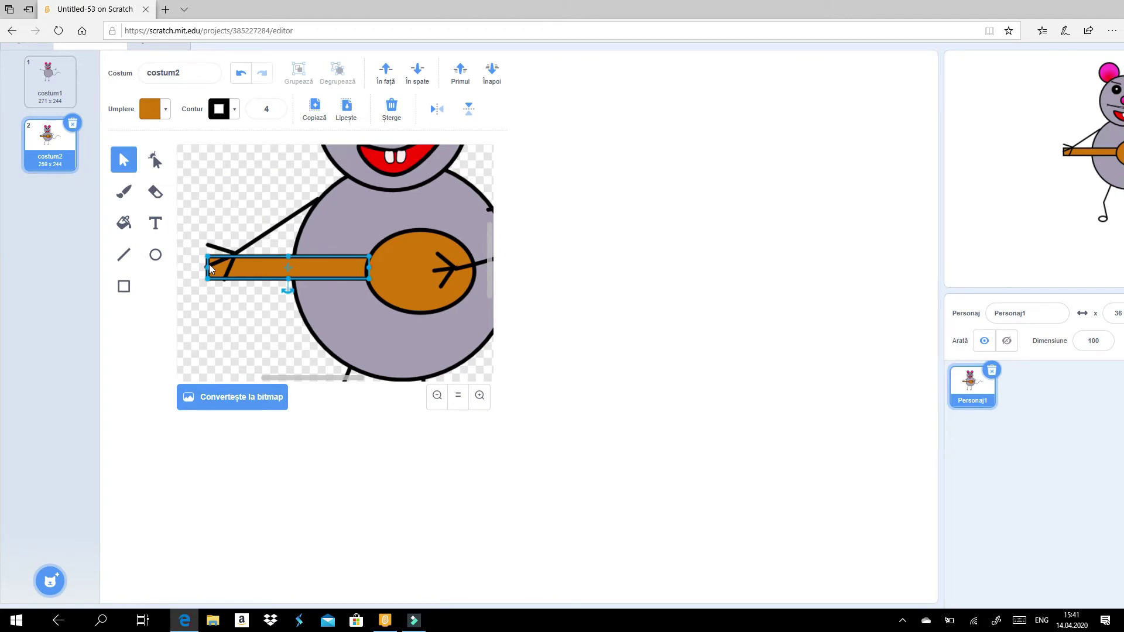
{"action": "left_click_drag", "start_coordinate": [202, 312], "coordinate": [231, 275]}
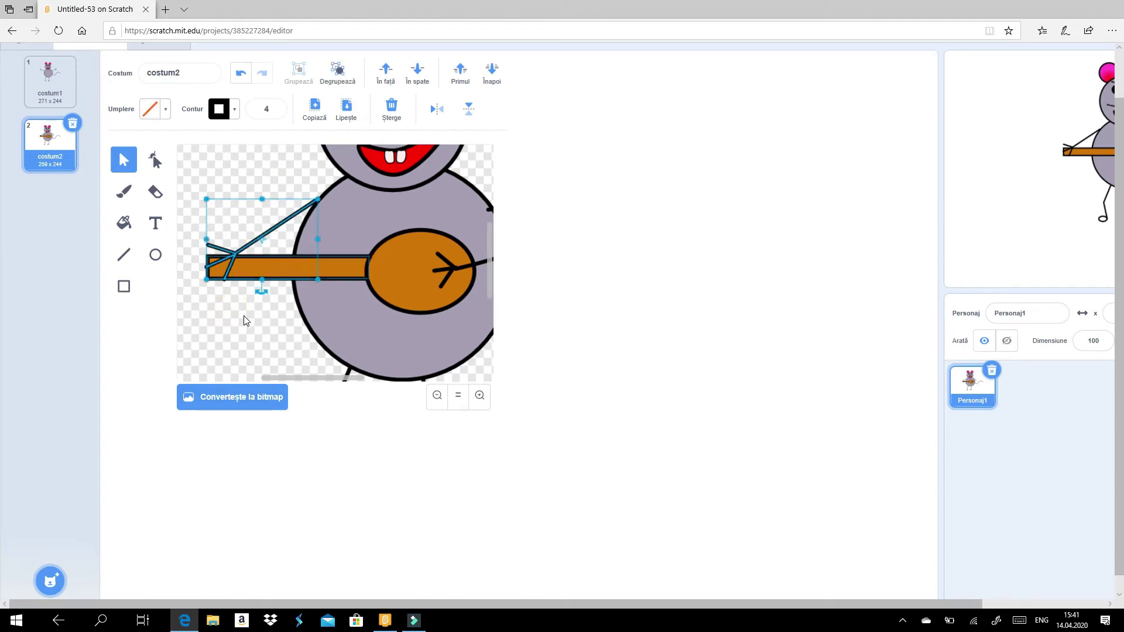
{"action": "left_click", "coordinate": [455, 396]}
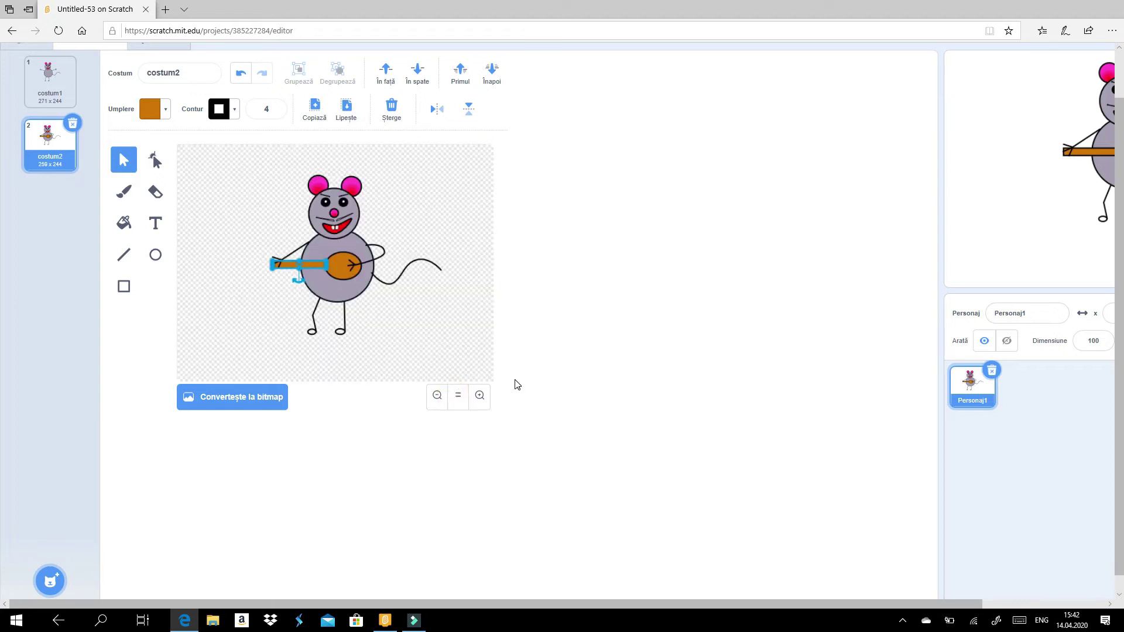
Draw a small dark brown circle with fill brightness 49 on the mouse's body, just above the guitar body
{"action": "left_click", "coordinate": [478, 408]}
{"action": "left_click", "coordinate": [478, 408]}
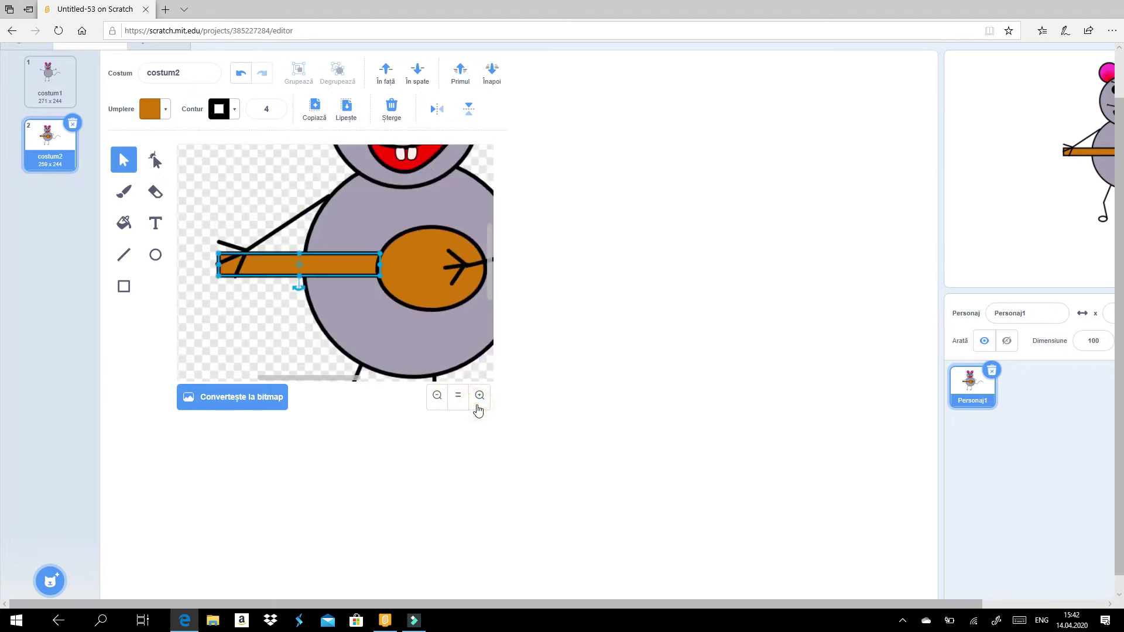
{"action": "left_click", "coordinate": [124, 257]}
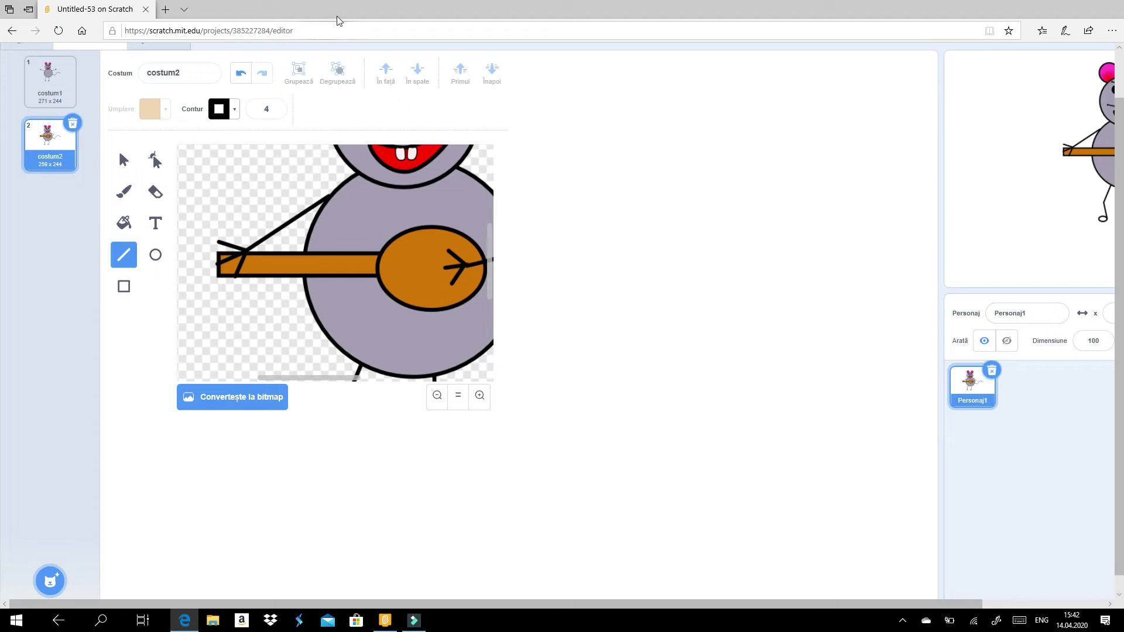
{"action": "scroll", "coordinate": [161, 188], "scroll_direction": "down", "scroll_amount": 1}
{"action": "scroll", "coordinate": [161, 187], "scroll_direction": "right", "scroll_amount": 1}
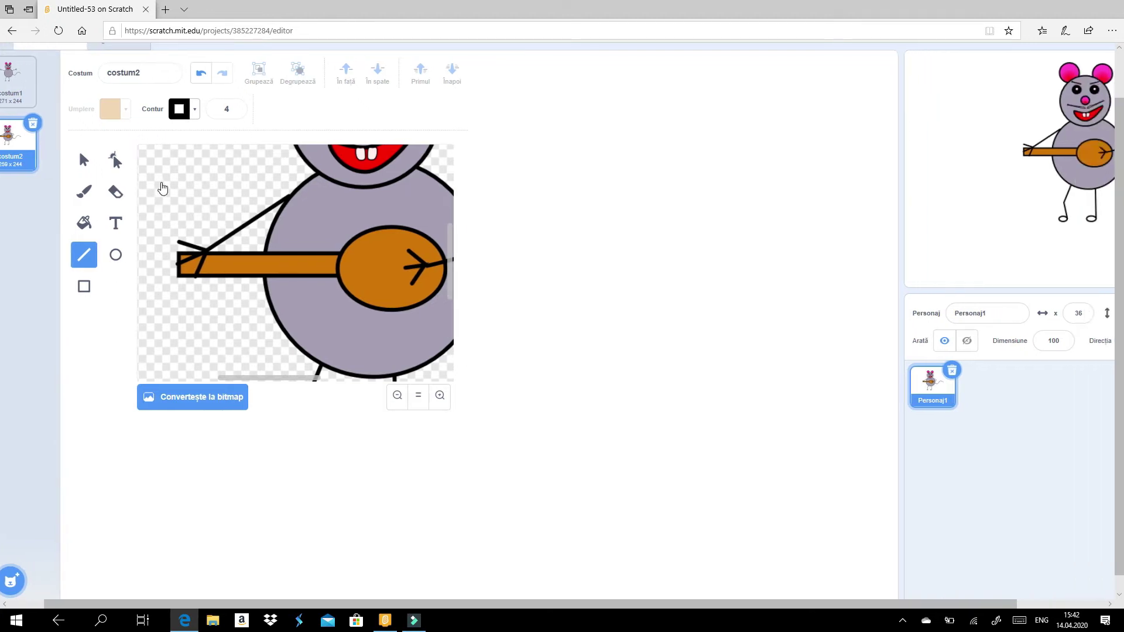
{"action": "scroll", "coordinate": [162, 188], "scroll_direction": "left", "scroll_amount": 1}
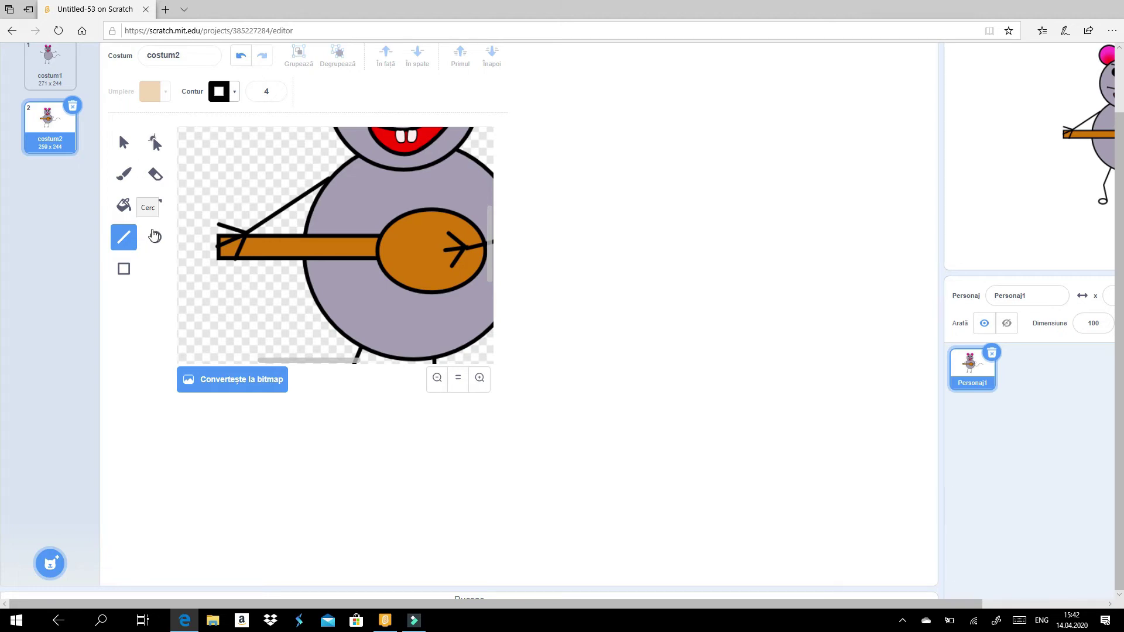
{"action": "left_click", "coordinate": [154, 236]}
{"action": "left_click", "coordinate": [164, 92]}
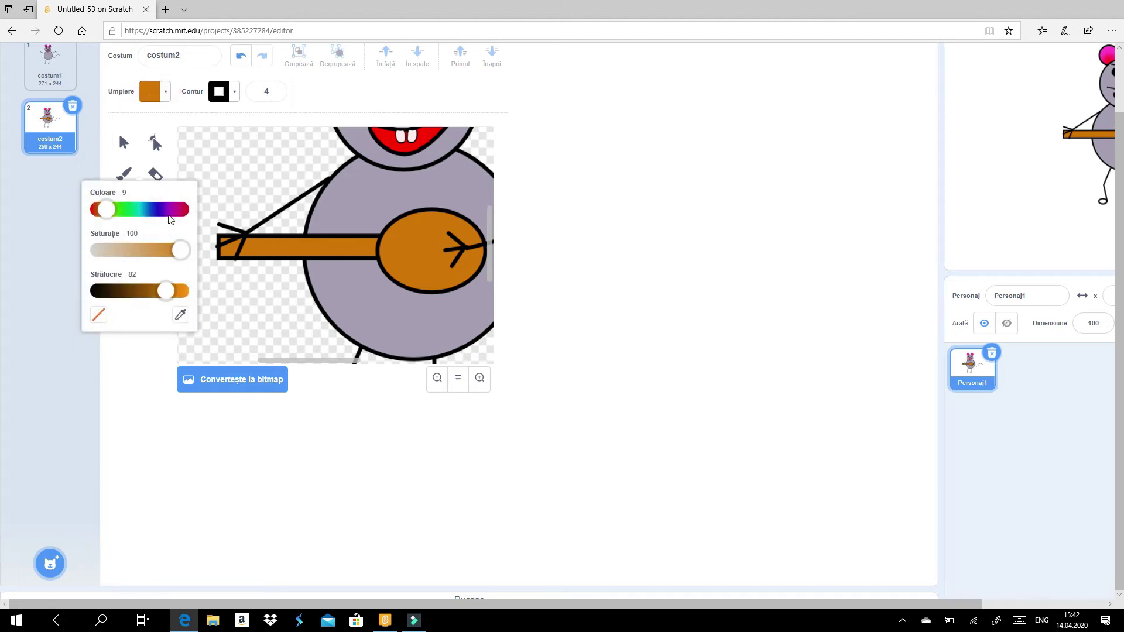
{"action": "left_click_drag", "start_coordinate": [166, 291], "coordinate": [139, 292]}
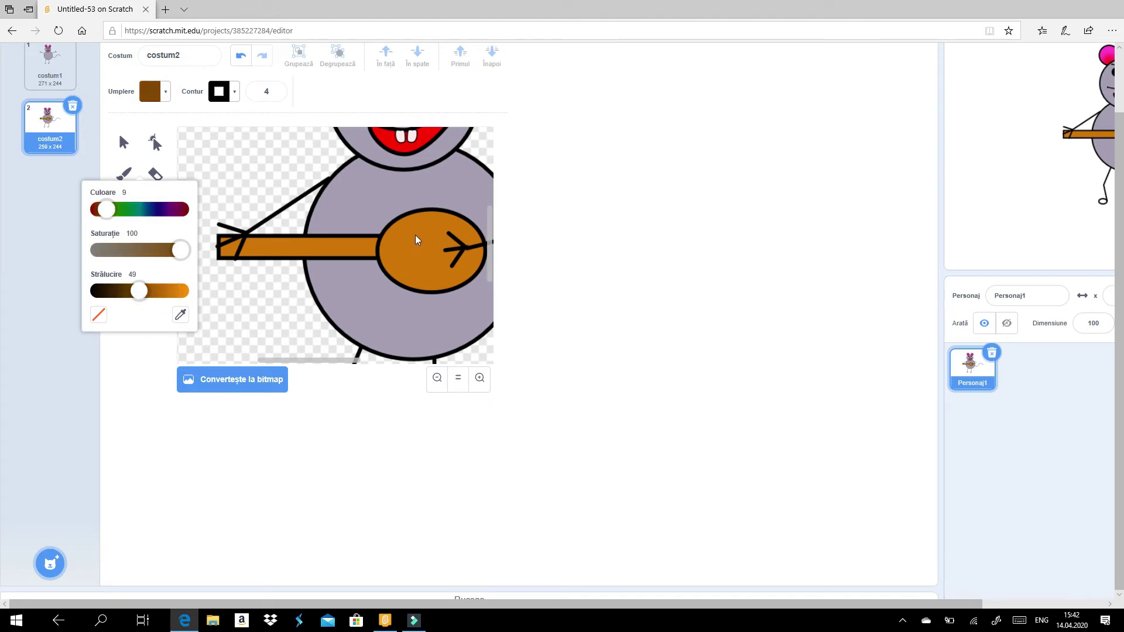
{"action": "left_click_drag", "start_coordinate": [417, 239], "coordinate": [456, 275]}
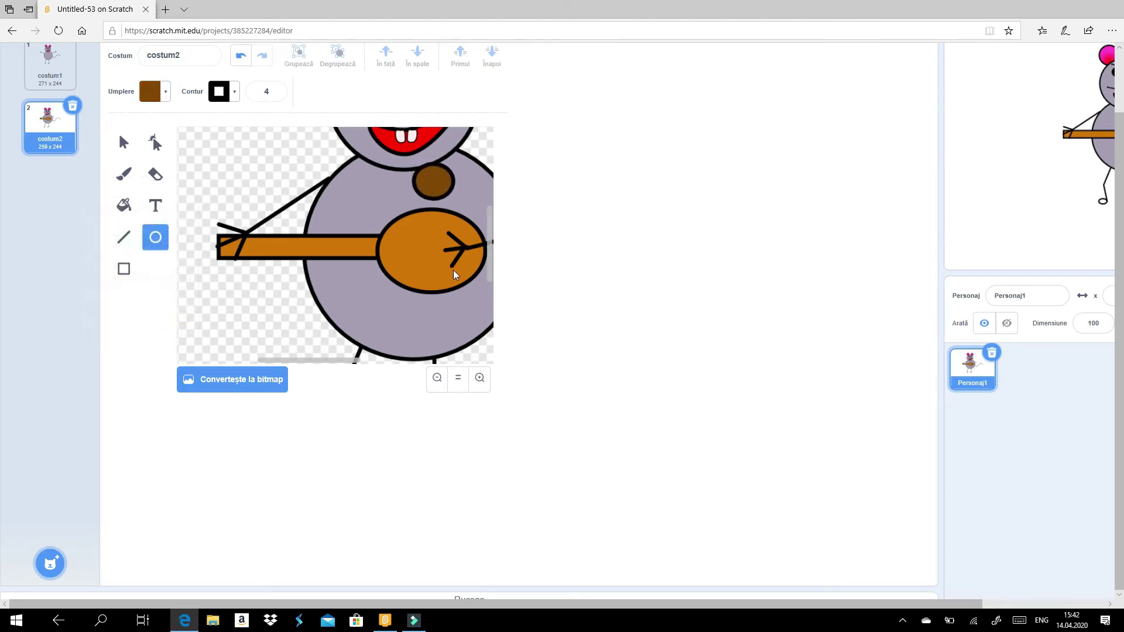
{"action": "left_click", "coordinate": [435, 183]}
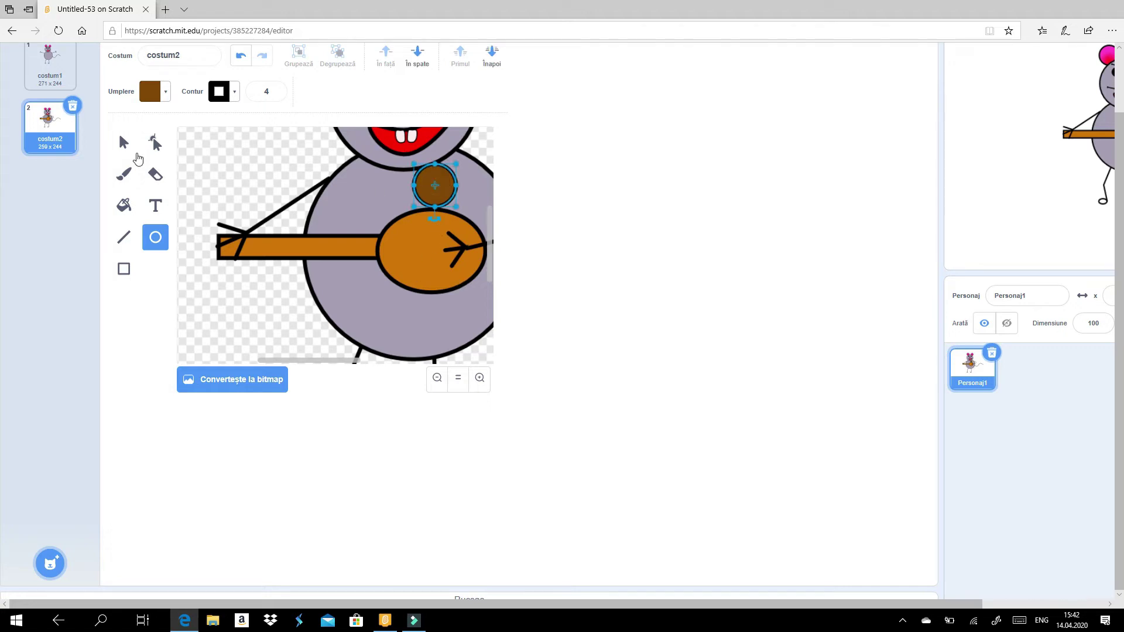
{"action": "left_click", "coordinate": [127, 145]}
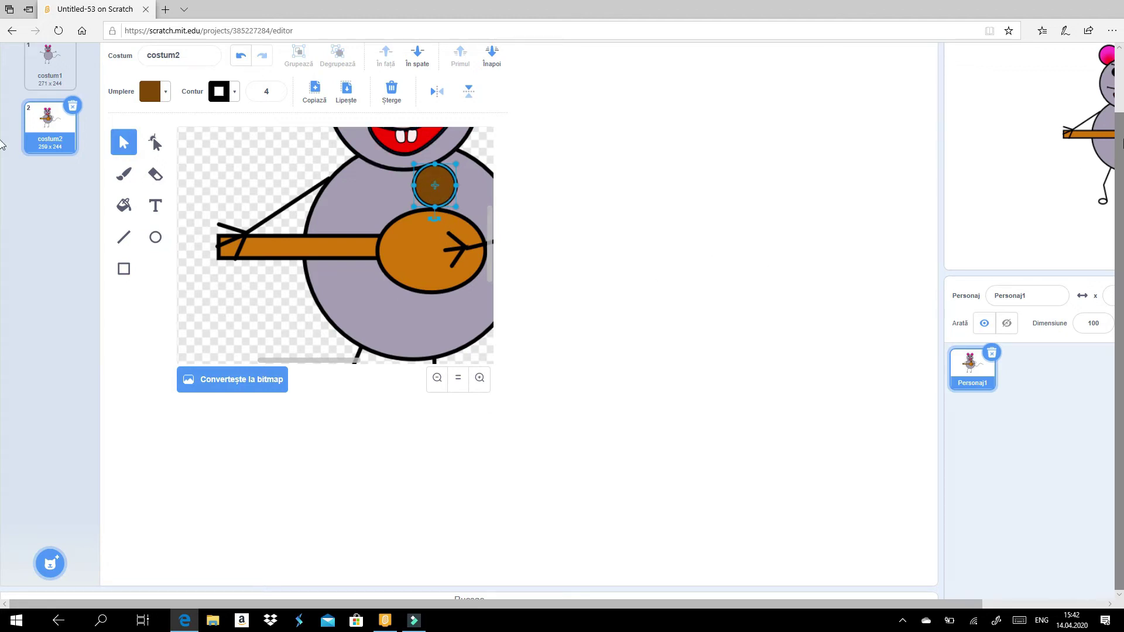
{"action": "scroll", "coordinate": [1120, 116], "scroll_direction": "up", "scroll_amount": 2}
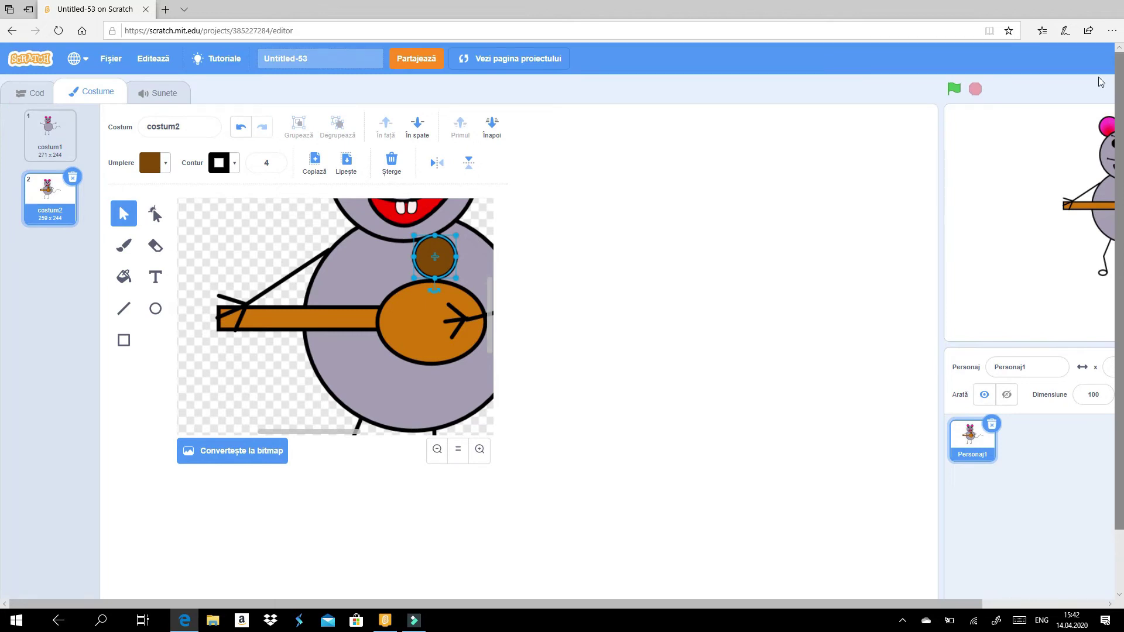
{"action": "scroll", "coordinate": [1119, 100], "scroll_direction": "down", "scroll_amount": 2}
{"action": "scroll", "coordinate": [1119, 87], "scroll_direction": "up", "scroll_amount": 2}
{"action": "scroll", "coordinate": [1119, 88], "scroll_direction": "down", "scroll_amount": 2}
{"action": "scroll", "coordinate": [1120, 91], "scroll_direction": "up", "scroll_amount": 2}
{"action": "scroll", "coordinate": [1118, 97], "scroll_direction": "down", "scroll_amount": 2}
{"action": "scroll", "coordinate": [1115, 103], "scroll_direction": "up", "scroll_amount": 2}
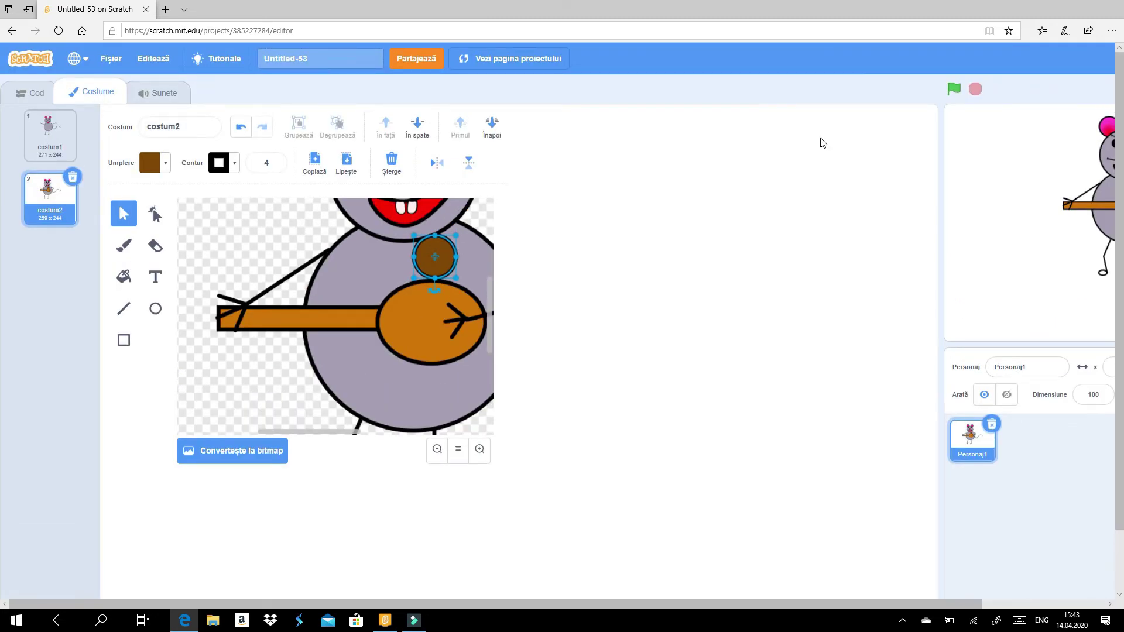
{"action": "key", "text": "ctrl+minus"}
{"action": "key", "text": "ctrl+minus"}
{"action": "key", "text": "ctrl+minus"}
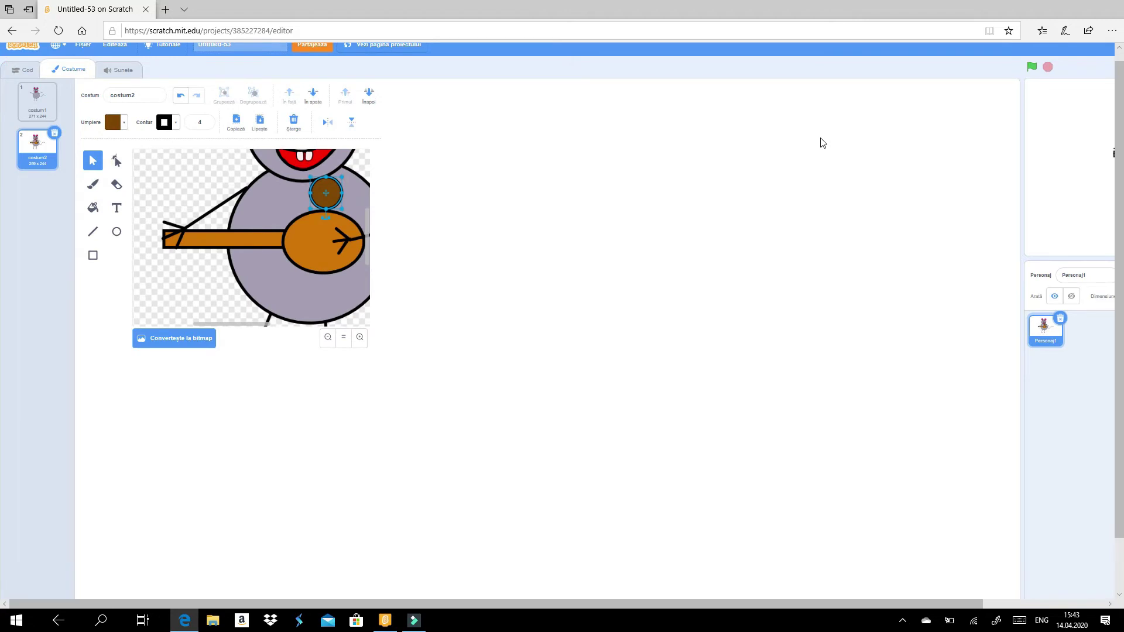
{"action": "key", "text": "ctrl+0"}
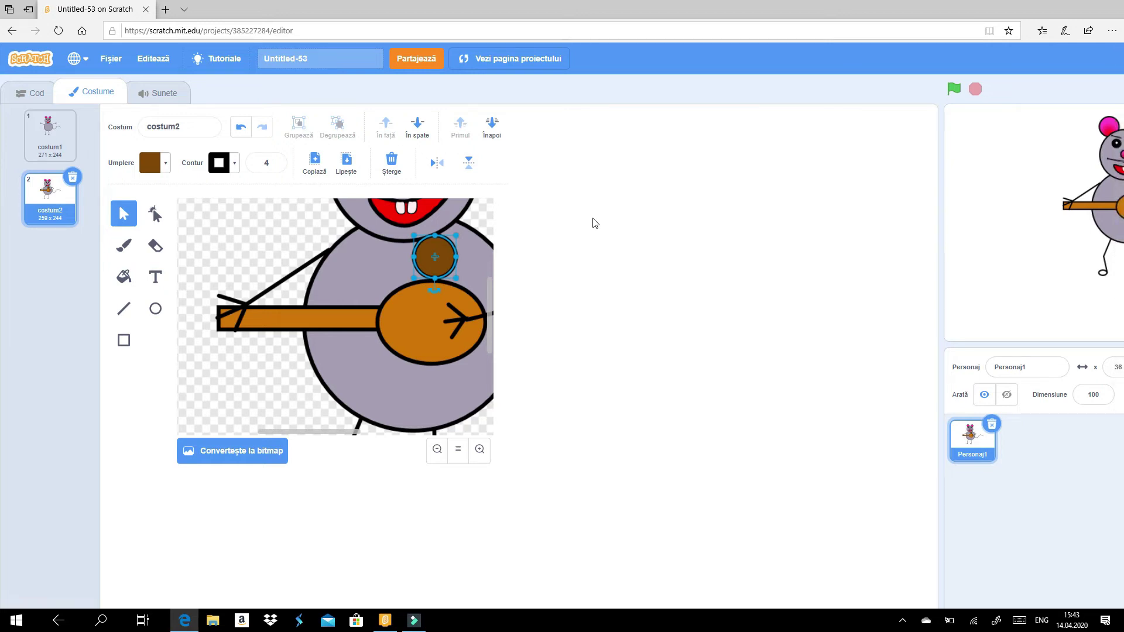
{"action": "left_click", "coordinate": [625, 242]}
{"action": "left_click", "coordinate": [626, 239]}
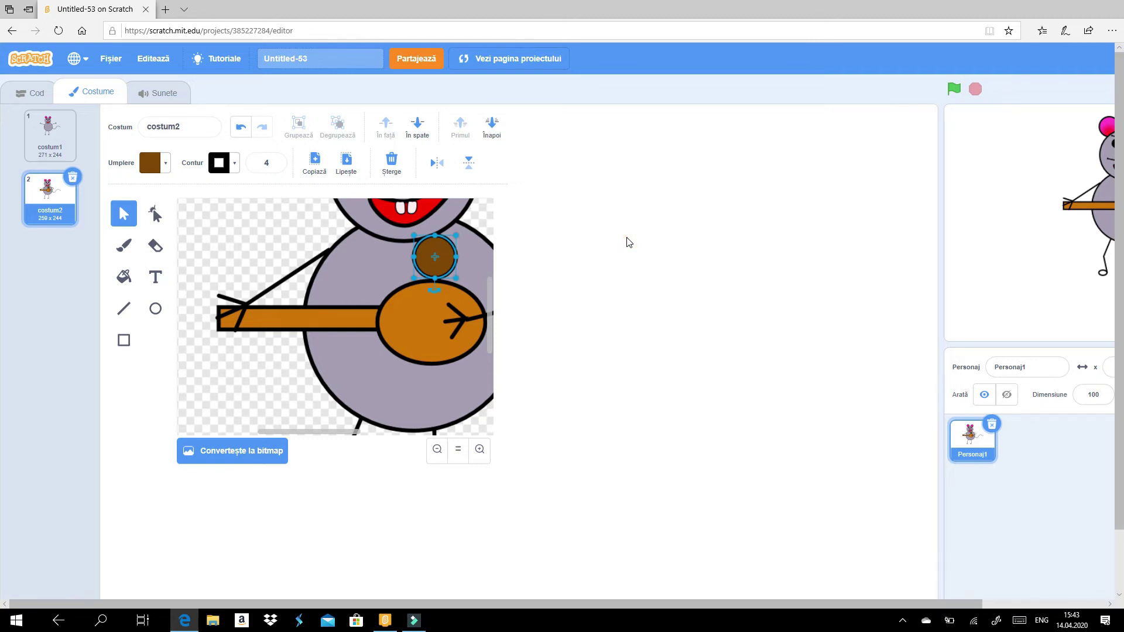
{"action": "left_click", "coordinate": [625, 237]}
{"action": "left_click", "coordinate": [626, 237]}
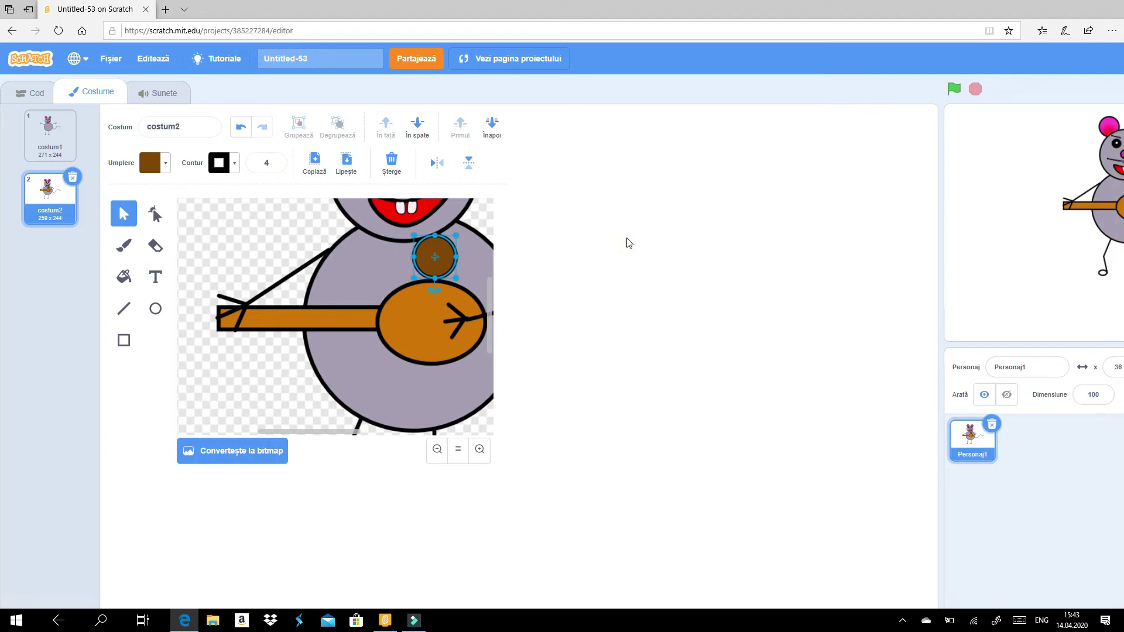
Move the dark brown circle onto the guitar body, beside the right hand's fingers, as the sound hole
{"action": "right_click", "coordinate": [470, 268]}
{"action": "left_click", "coordinate": [589, 190]}
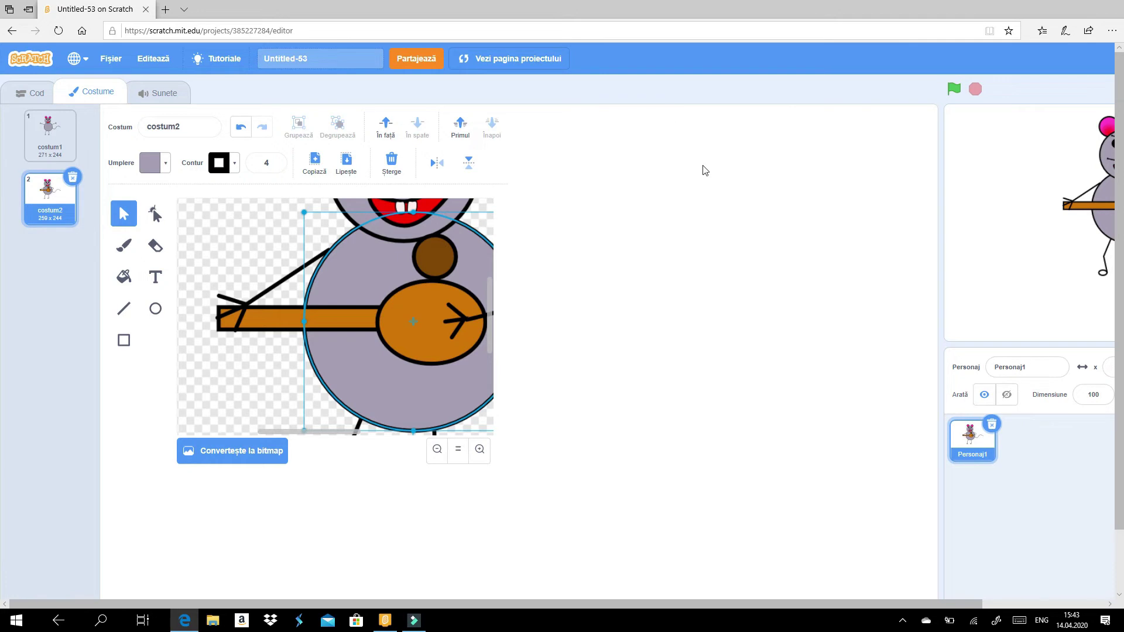
{"action": "left_click_drag", "start_coordinate": [1119, 430], "coordinate": [1119, 527]}
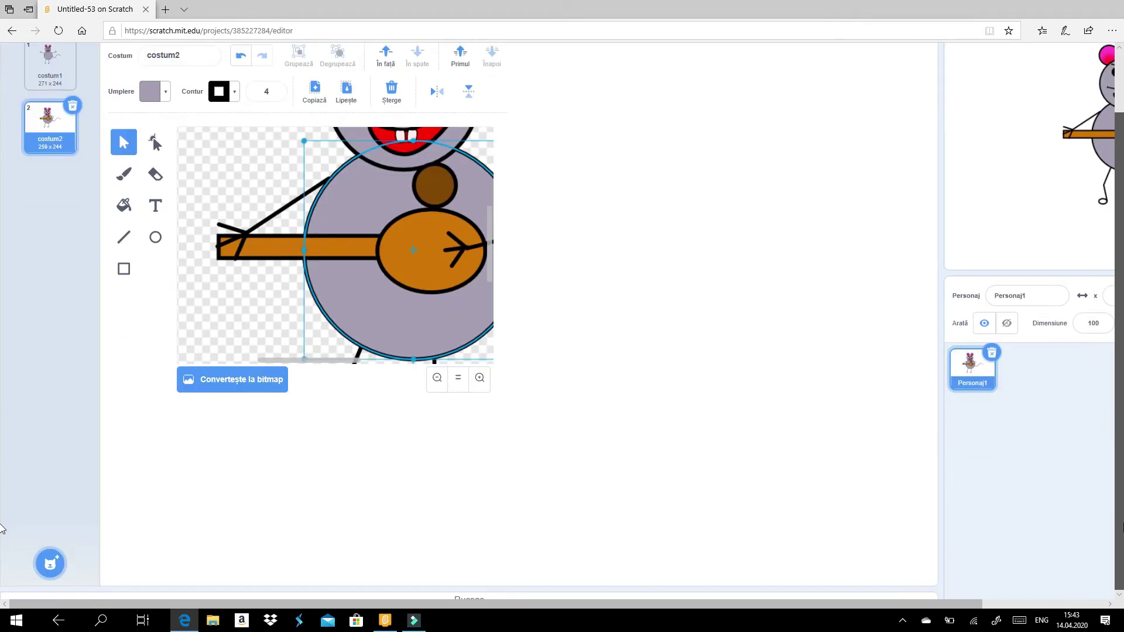
{"action": "scroll", "coordinate": [3, 409], "scroll_direction": "up", "scroll_amount": 2}
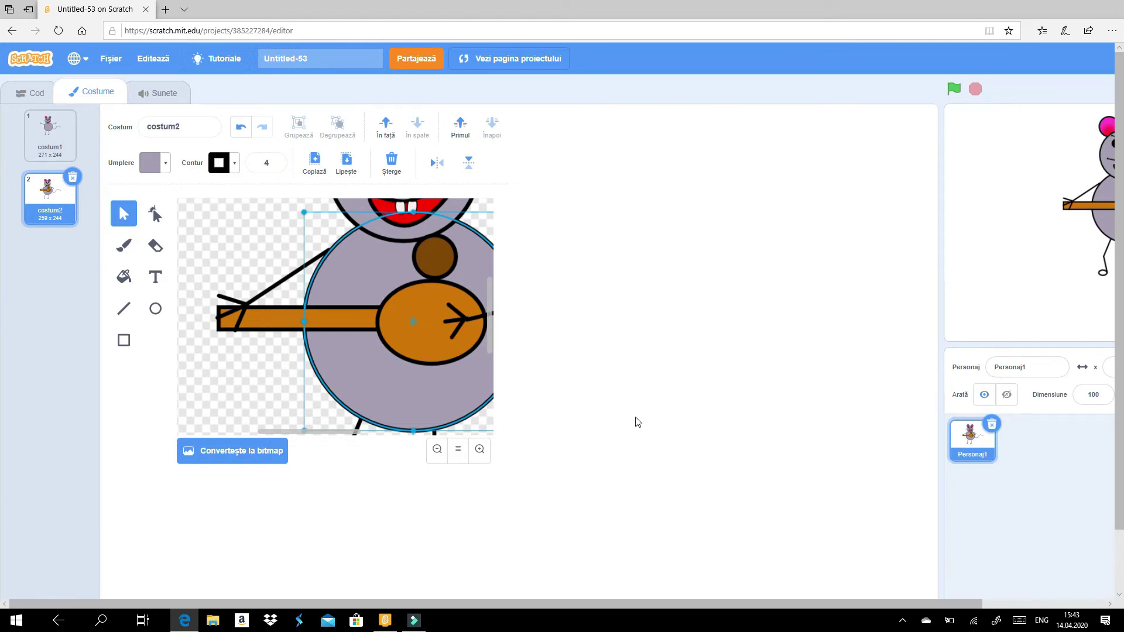
{"action": "left_click_drag", "start_coordinate": [430, 266], "coordinate": [419, 332]}
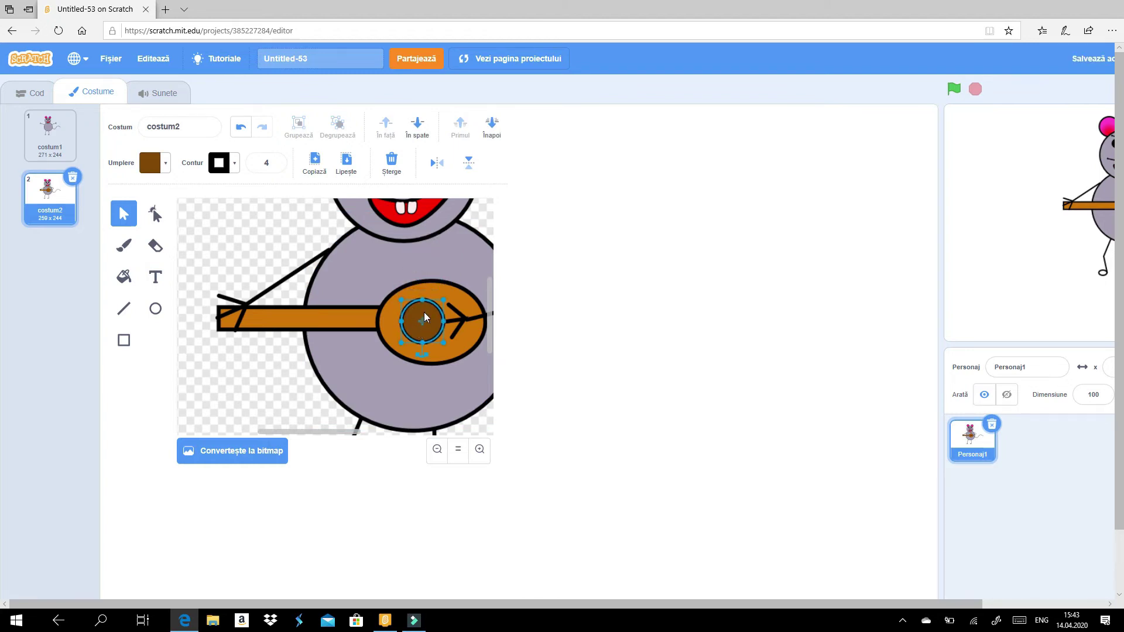
{"action": "left_click", "coordinate": [434, 258]}
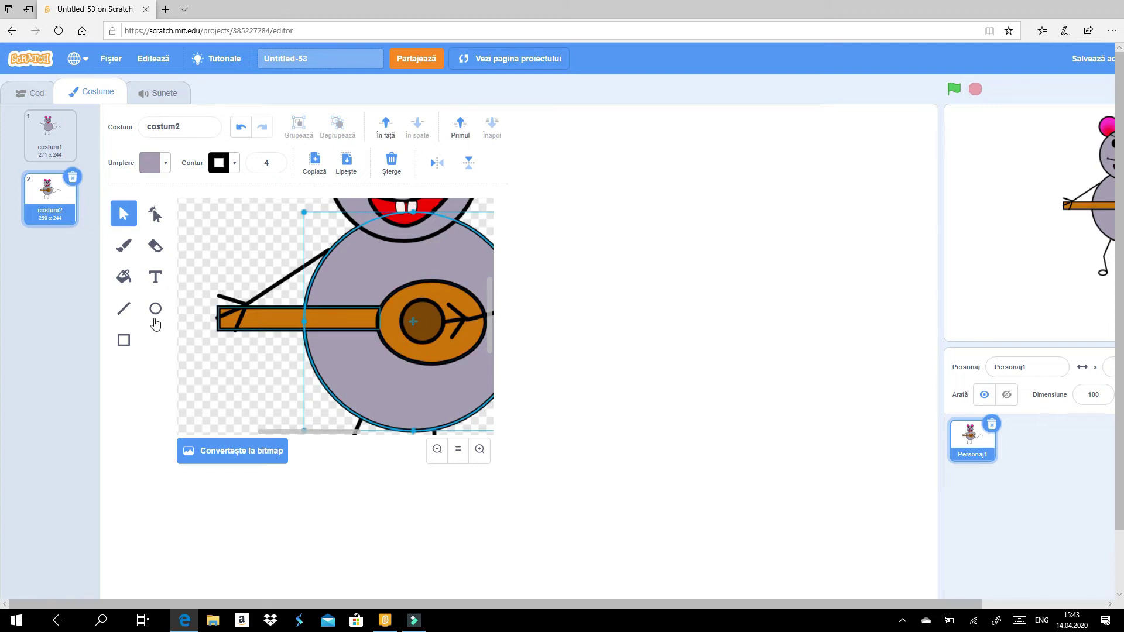
{"action": "left_click", "coordinate": [131, 313]}
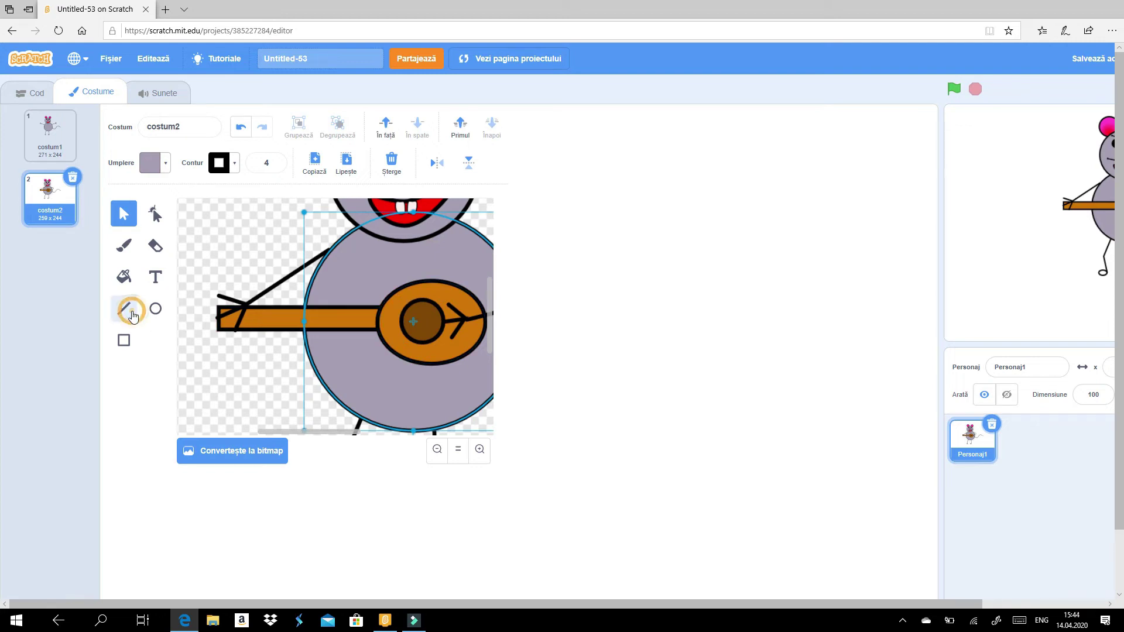
{"action": "left_click", "coordinate": [248, 318]}
{"action": "left_click_drag", "start_coordinate": [248, 319], "coordinate": [431, 318]}
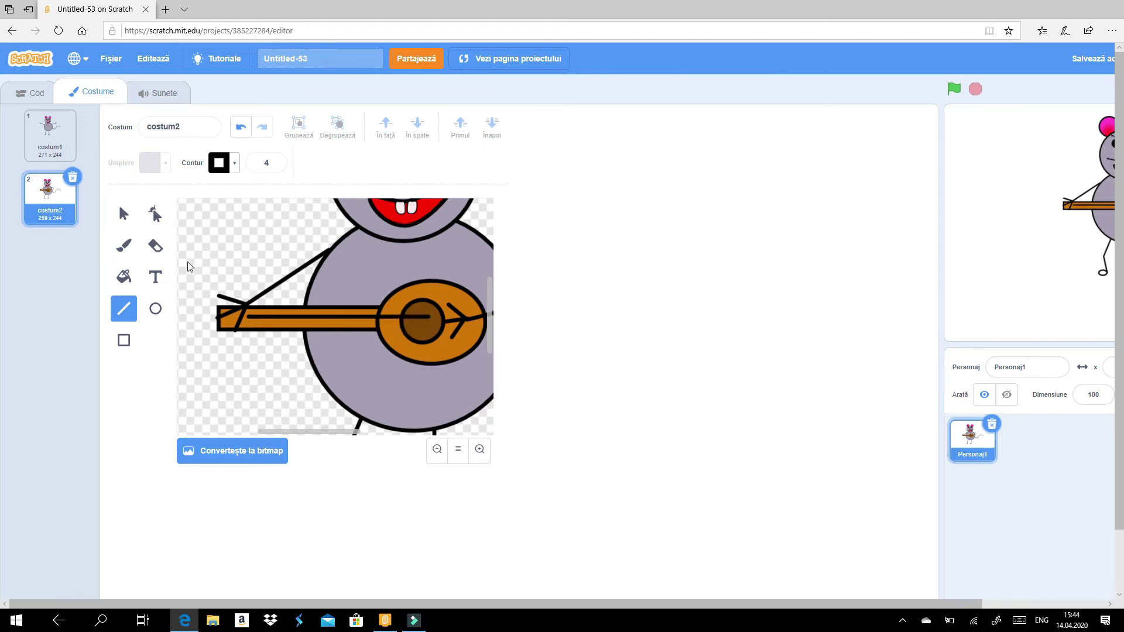
{"action": "key", "text": "ctrl+z"}
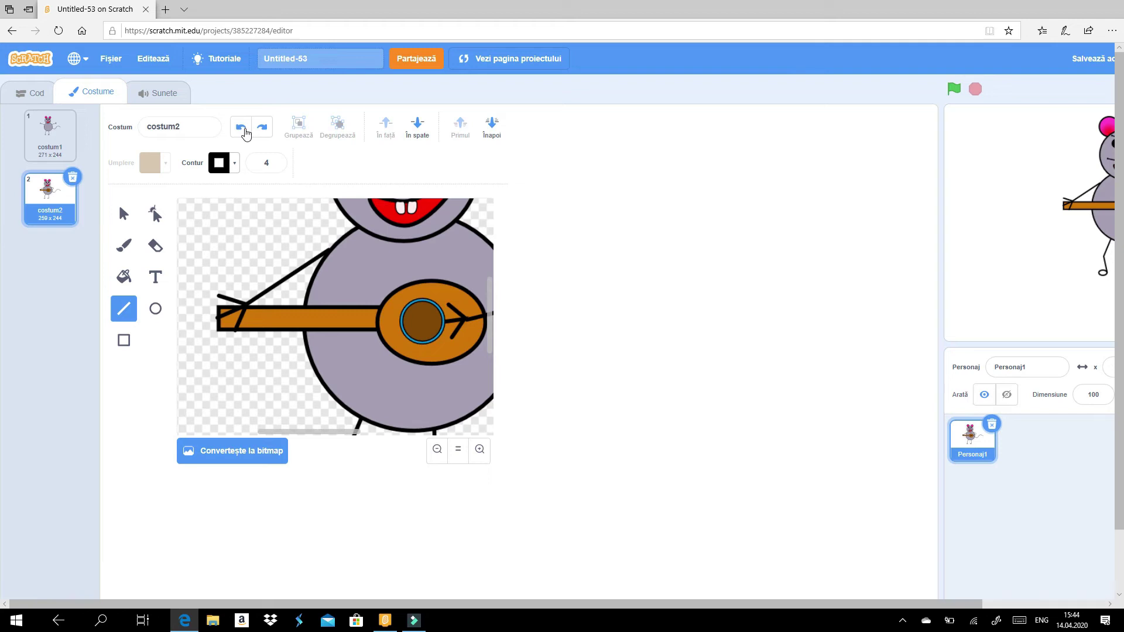
Set the outline width of the guitar's dark brown sound hole to 1
{"action": "left_click", "coordinate": [264, 164]}
{"action": "type", "text": "1"}
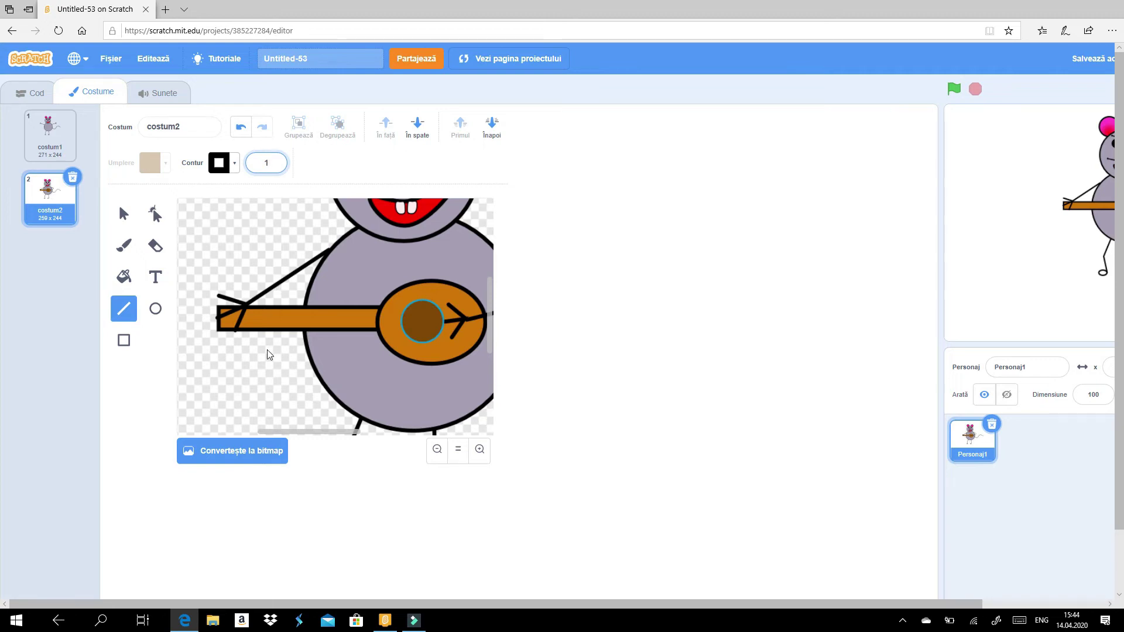
{"action": "left_click", "coordinate": [268, 355]}
{"action": "left_click", "coordinate": [122, 222]}
Draw a thin horizontal guitar string of width 1 from the left hand along the neck and across the sound hole
{"action": "left_click", "coordinate": [124, 308]}
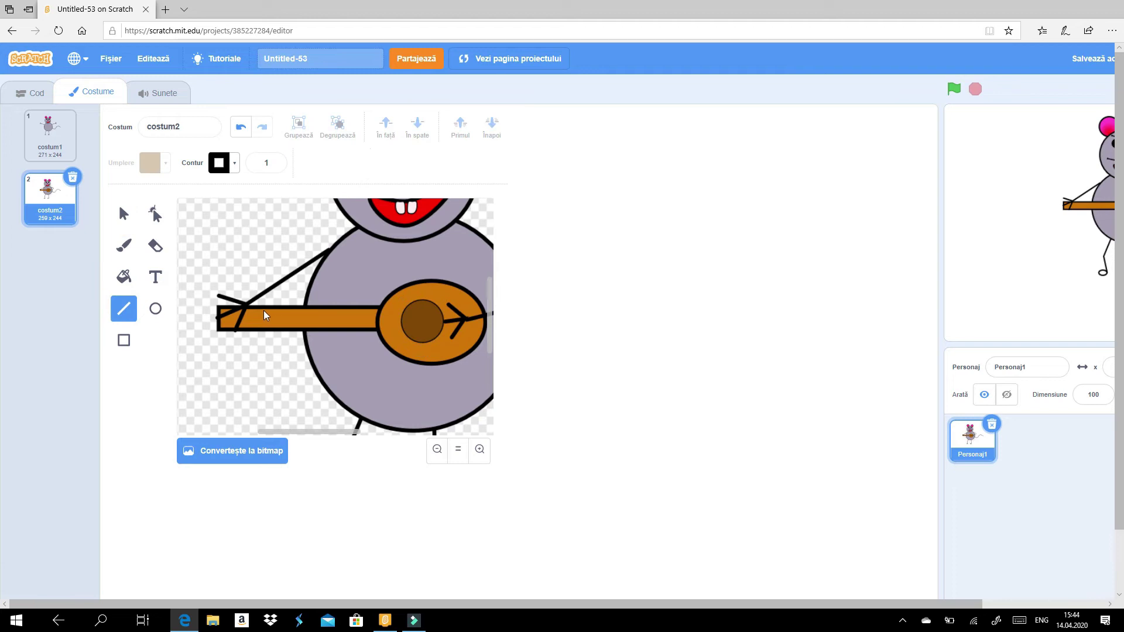
{"action": "left_click_drag", "start_coordinate": [252, 313], "coordinate": [450, 319]}
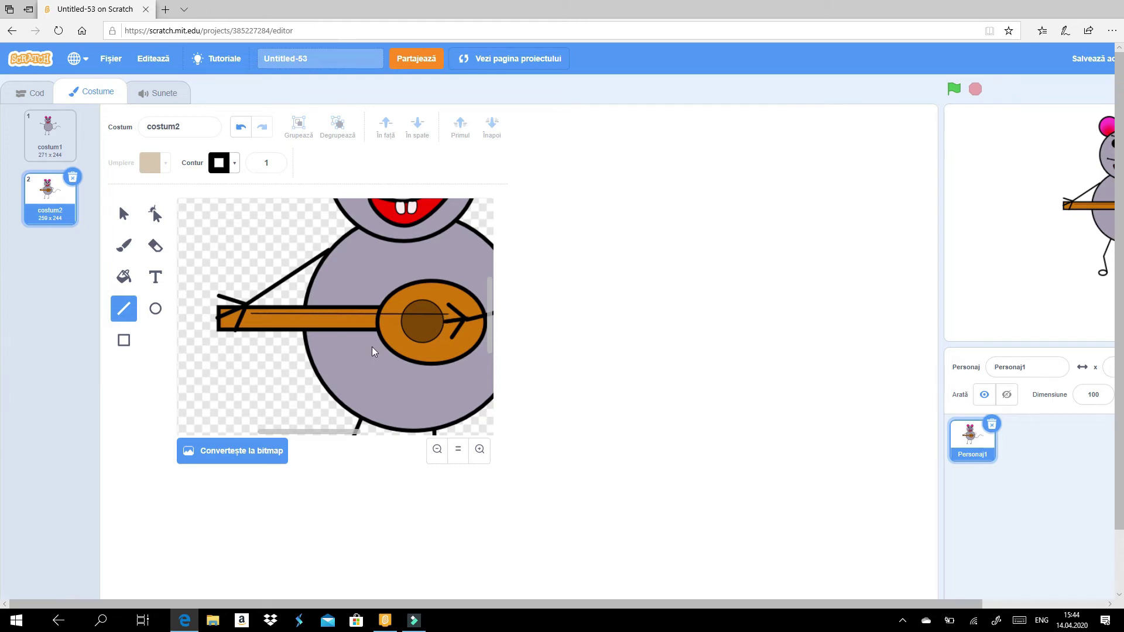
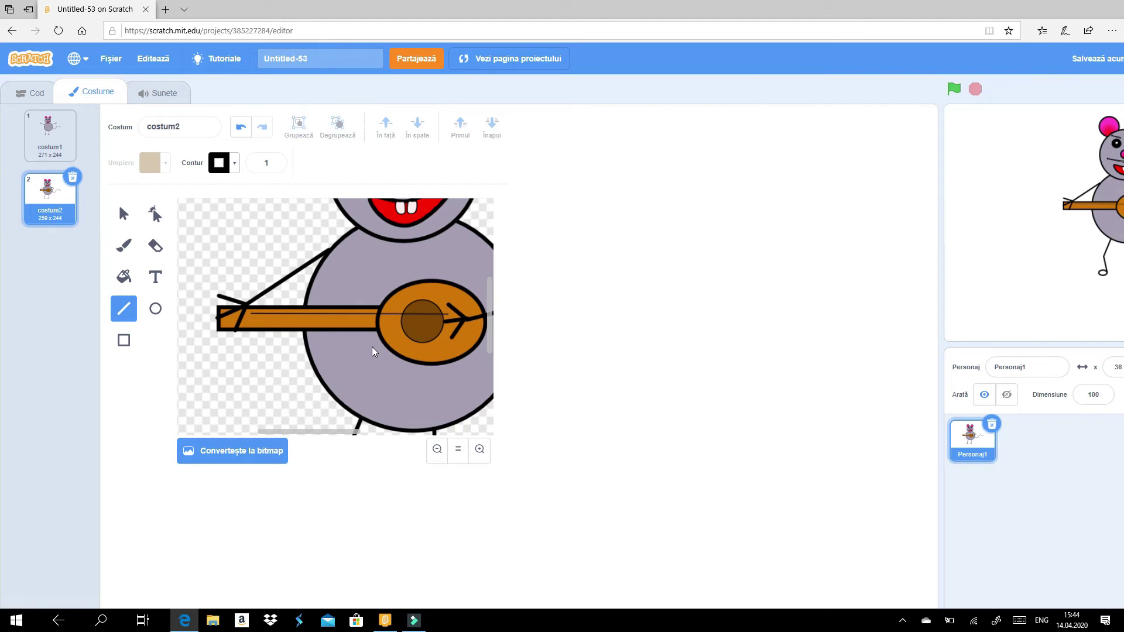
{"action": "key", "text": "ctrl+z"}
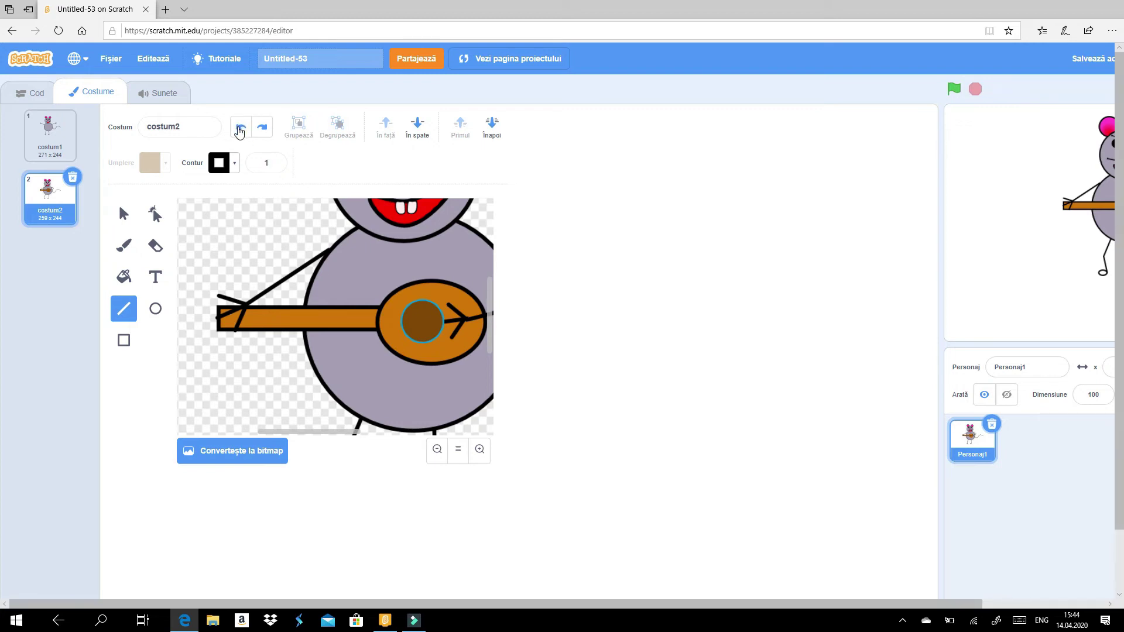
{"action": "left_click", "coordinate": [261, 128]}
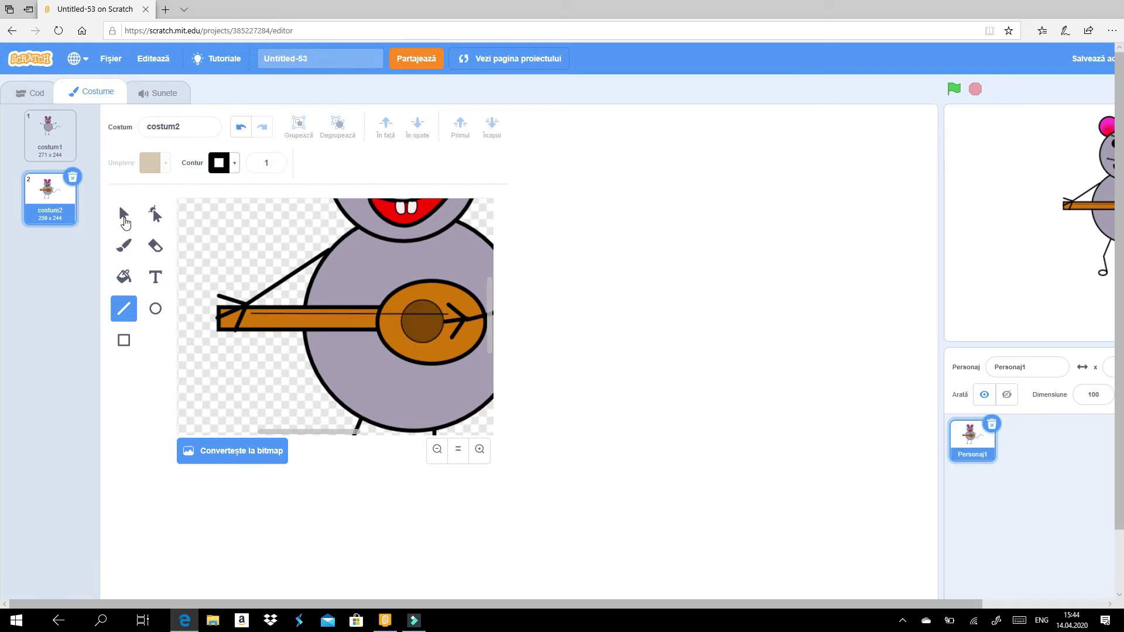
Copy the guitar string, paste it three times and arrange the copies evenly below the original along the neck
{"action": "left_click", "coordinate": [124, 216]}
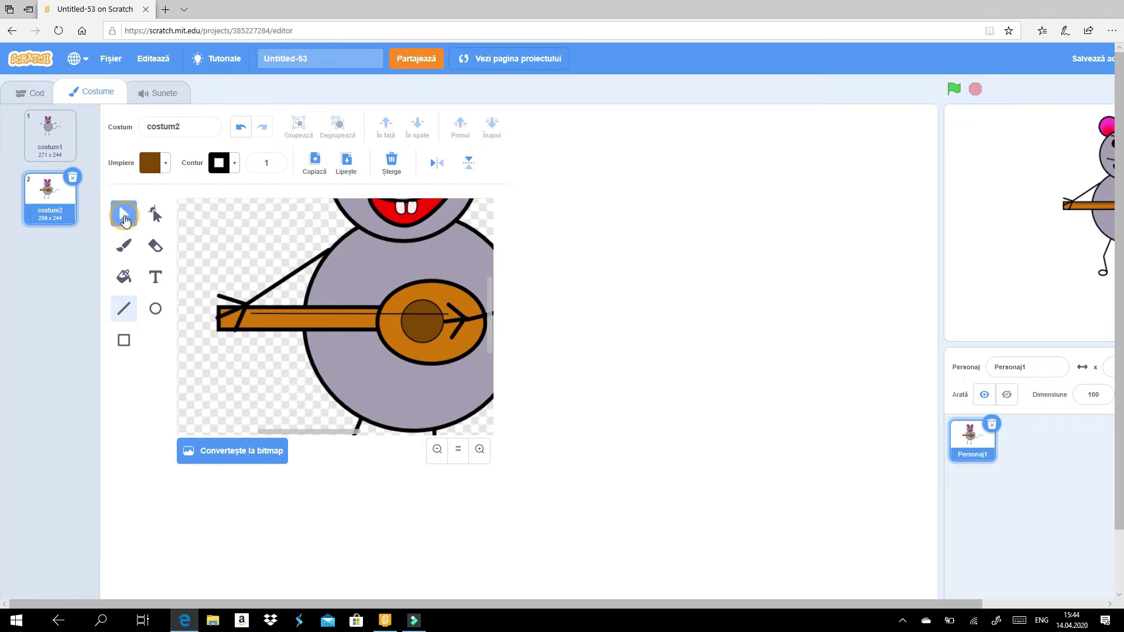
{"action": "left_click", "coordinate": [267, 314]}
{"action": "left_click", "coordinate": [316, 160]}
{"action": "left_click", "coordinate": [346, 161]}
{"action": "left_click_drag", "start_coordinate": [285, 325], "coordinate": [277, 321]}
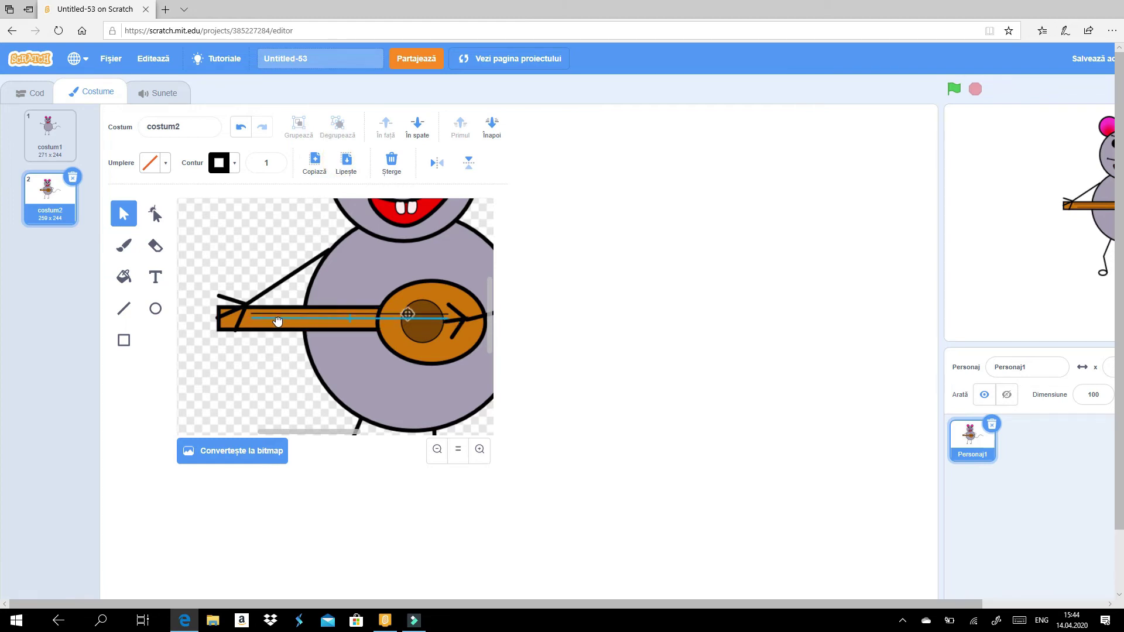
{"action": "key", "text": "ctrl+v"}
{"action": "left_click_drag", "start_coordinate": [288, 336], "coordinate": [271, 326]}
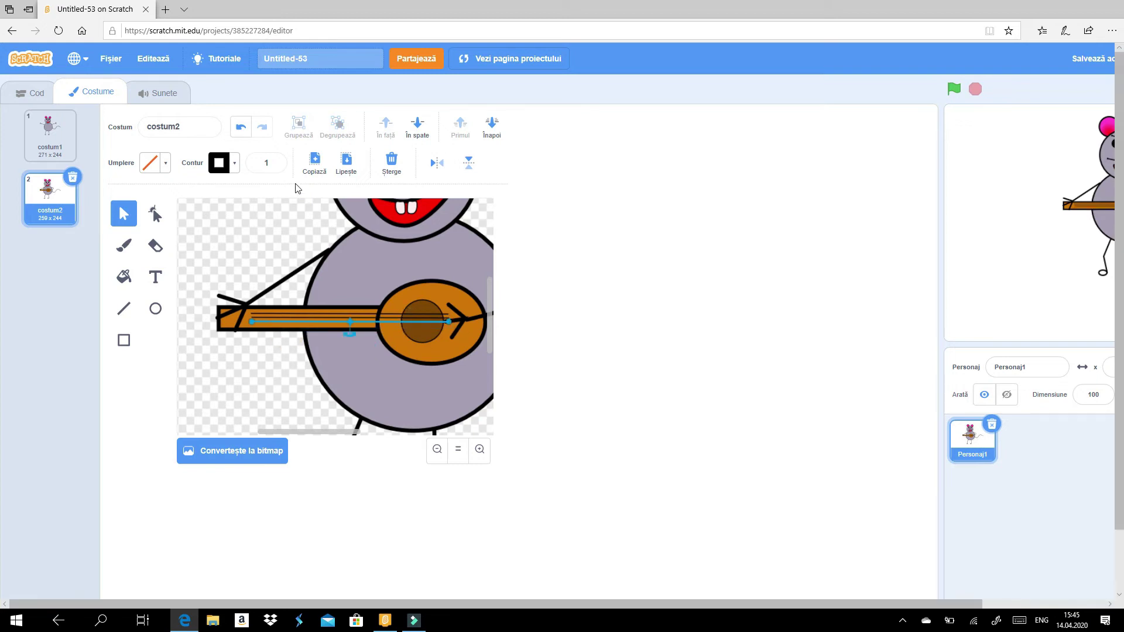
{"action": "left_click", "coordinate": [345, 168]}
{"action": "left_click_drag", "start_coordinate": [291, 343], "coordinate": [263, 330]}
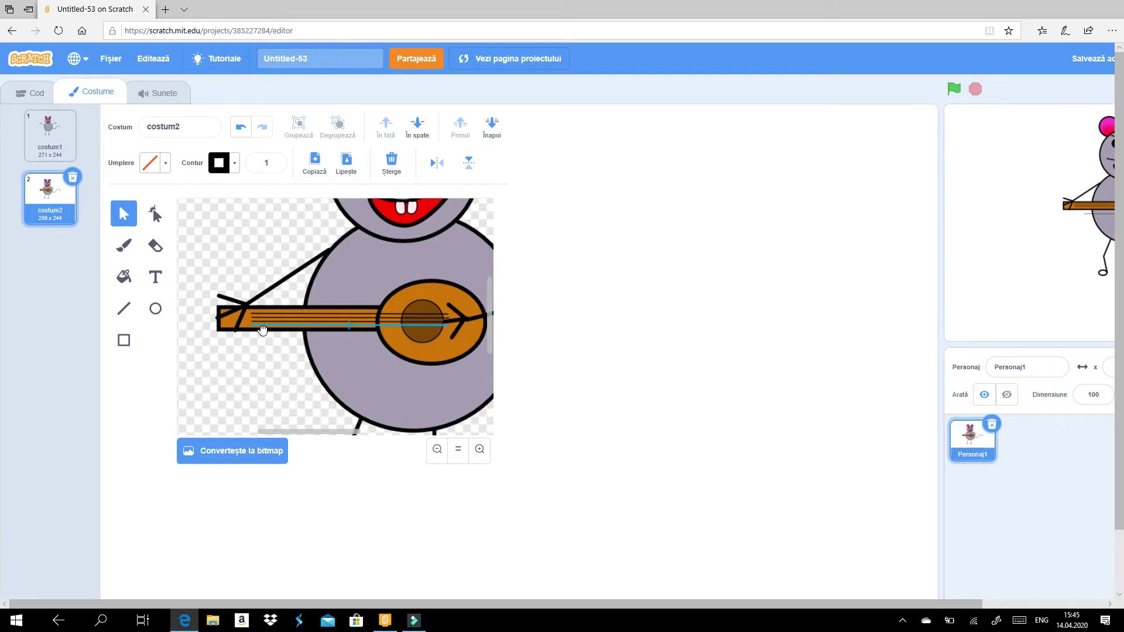
{"action": "left_click", "coordinate": [256, 350]}
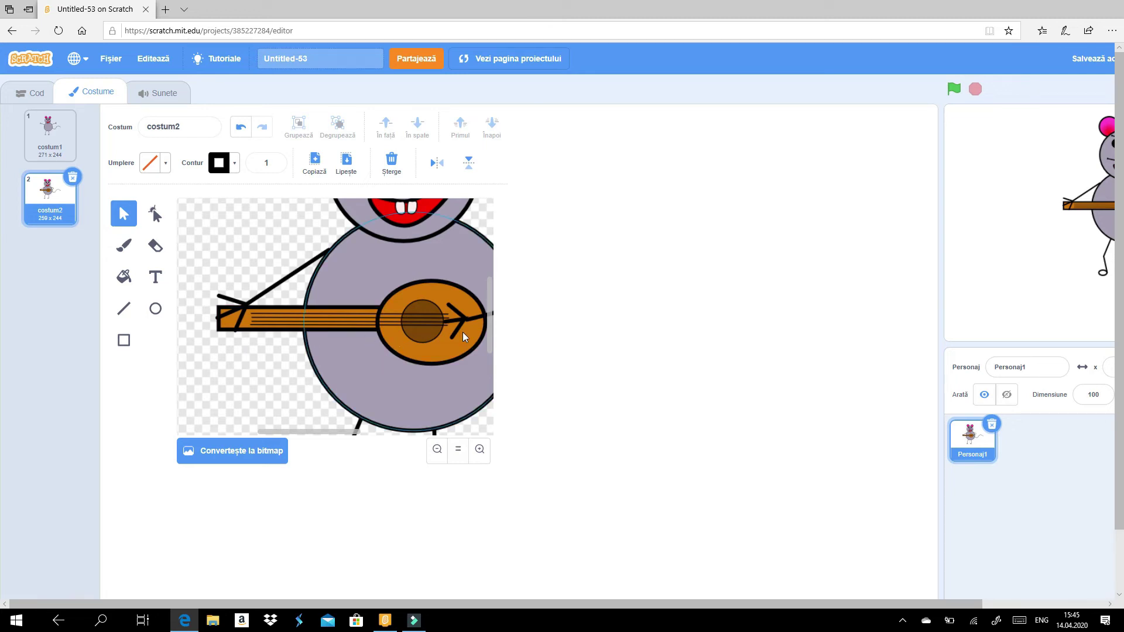
Start a code script for the mouse with a green-flag event block followed by a switch-costume block set to costum1
{"action": "left_click", "coordinate": [46, 125]}
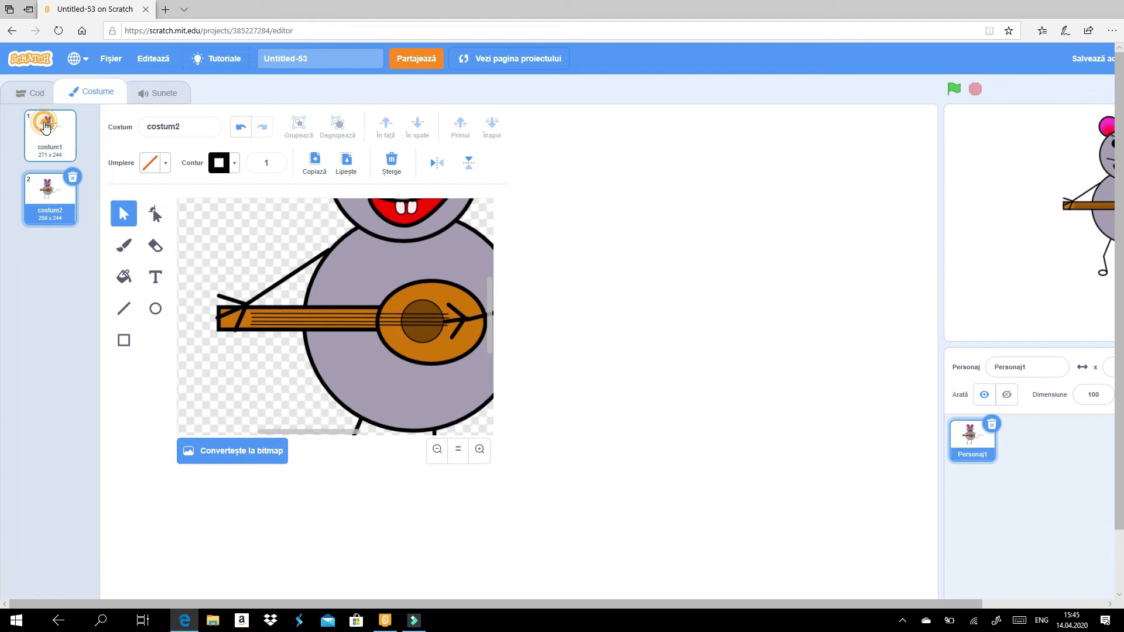
{"action": "left_click", "coordinate": [48, 178]}
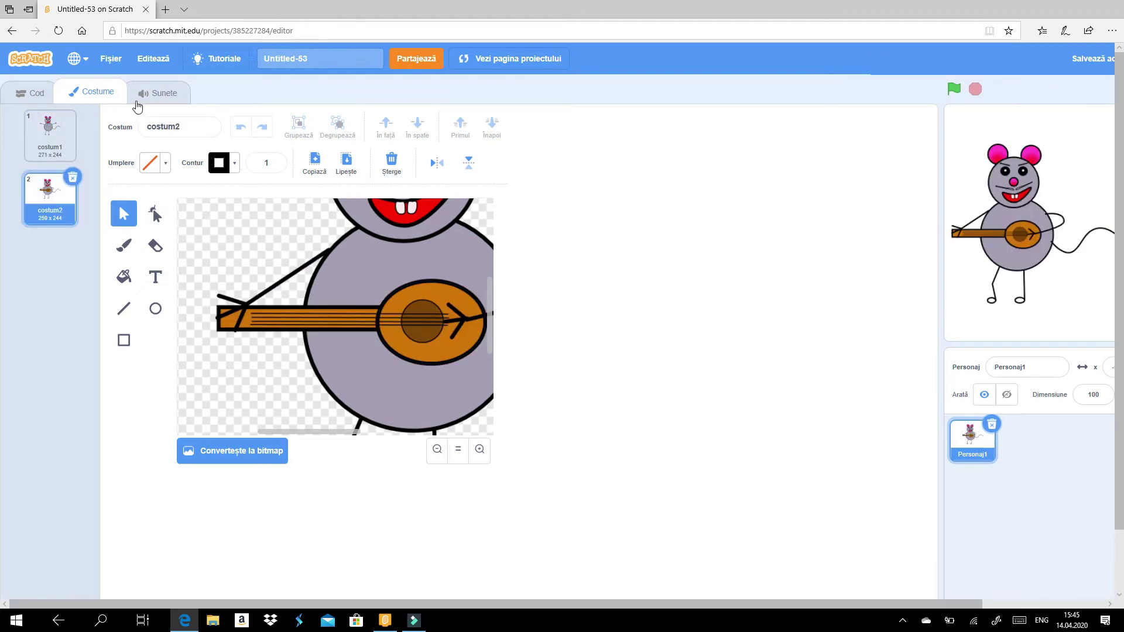
{"action": "left_click", "coordinate": [26, 94]}
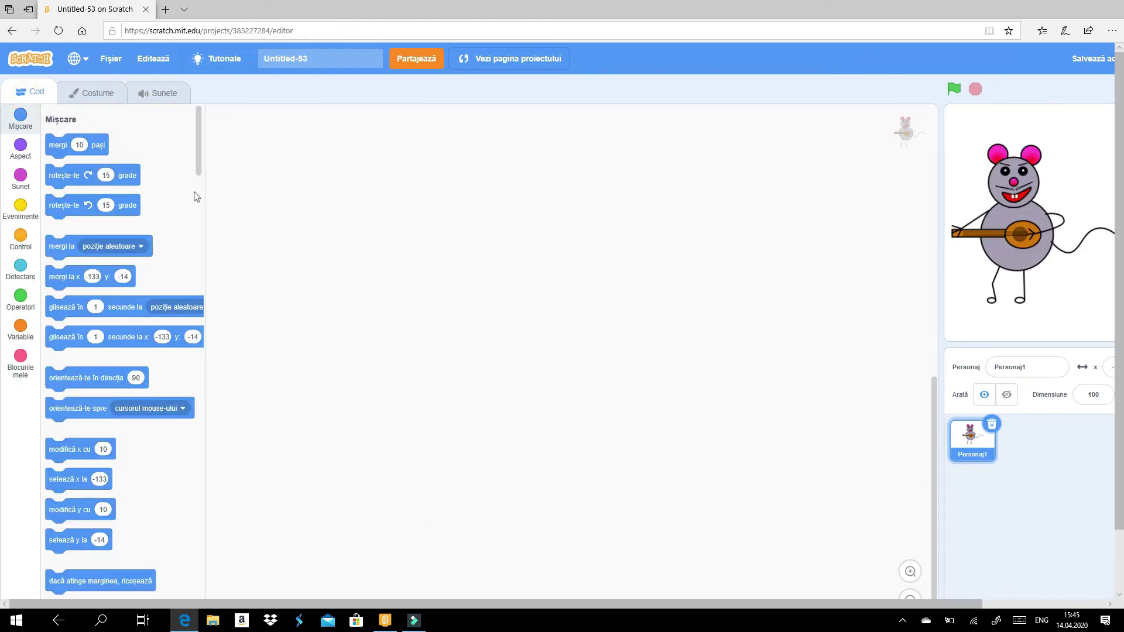
{"action": "left_click", "coordinate": [17, 205]}
{"action": "left_click_drag", "start_coordinate": [80, 151], "coordinate": [353, 156]}
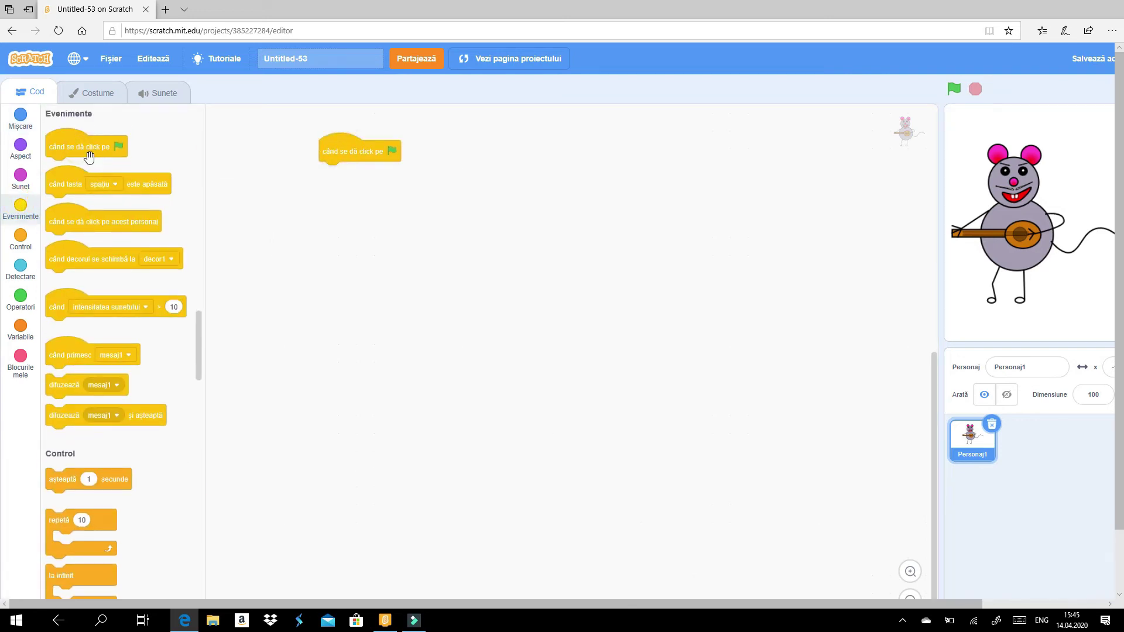
{"action": "left_click", "coordinate": [20, 154]}
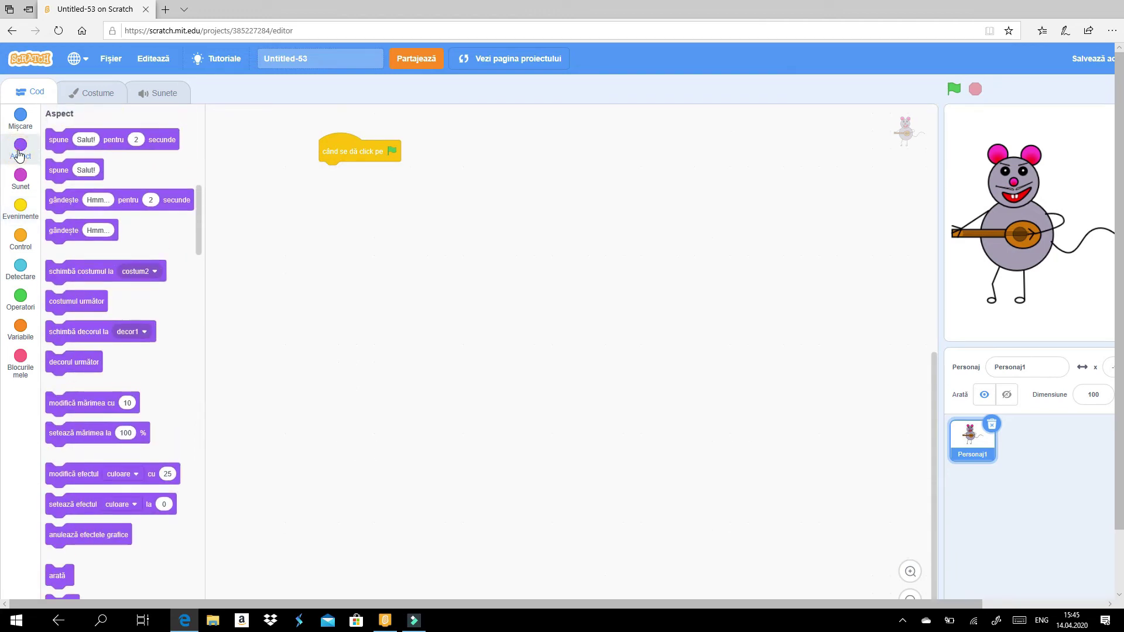
{"action": "left_click_drag", "start_coordinate": [90, 275], "coordinate": [363, 176]}
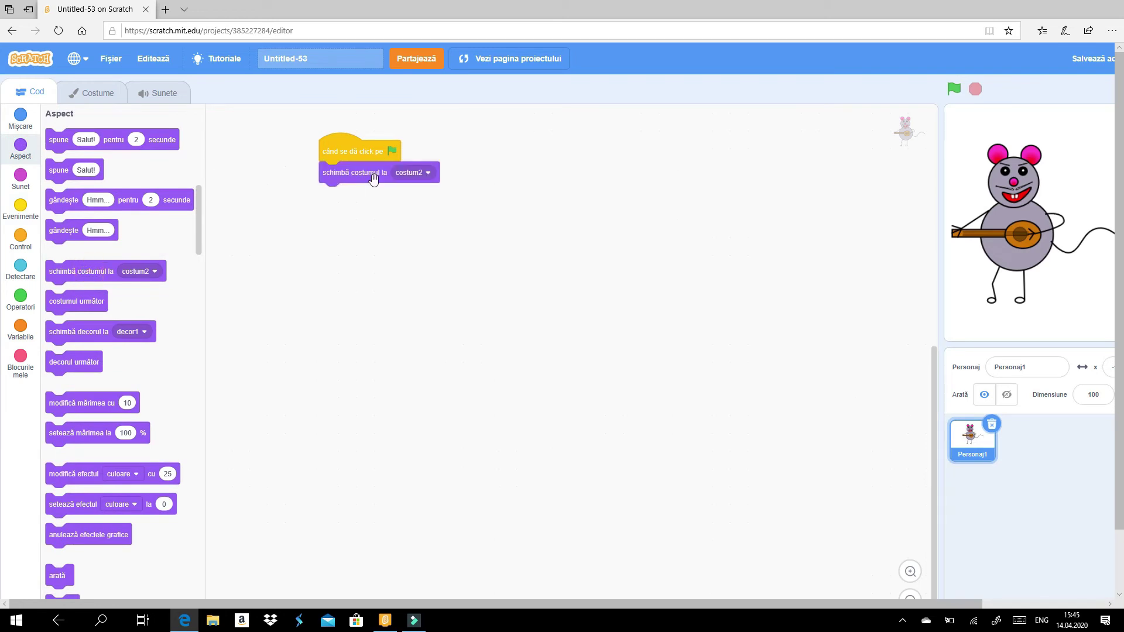
{"action": "left_click", "coordinate": [406, 173]}
{"action": "left_click", "coordinate": [404, 207]}
Add a speech block saying "OLA, AMIGOS!!! CANTAMOS UN CANTECOS IMPREUNOS ????" for 2 seconds under the costum1 block
{"action": "type", "text": "A"}
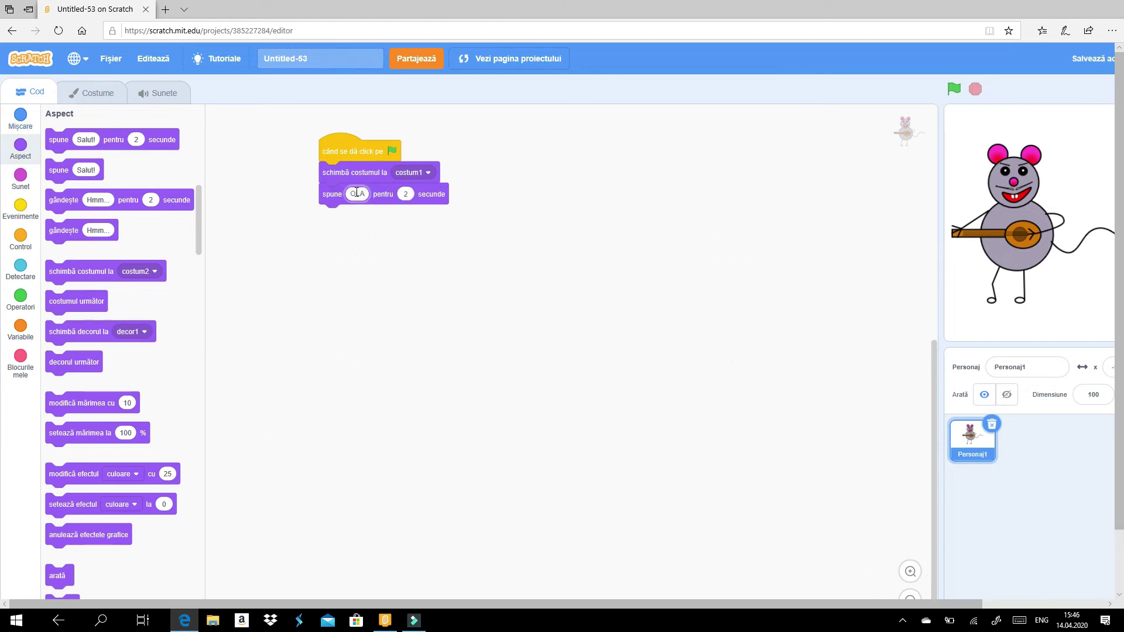
{"action": "type", "text": ", AMIGOS!!! CANTAMOS UN CANTECOS IM"}
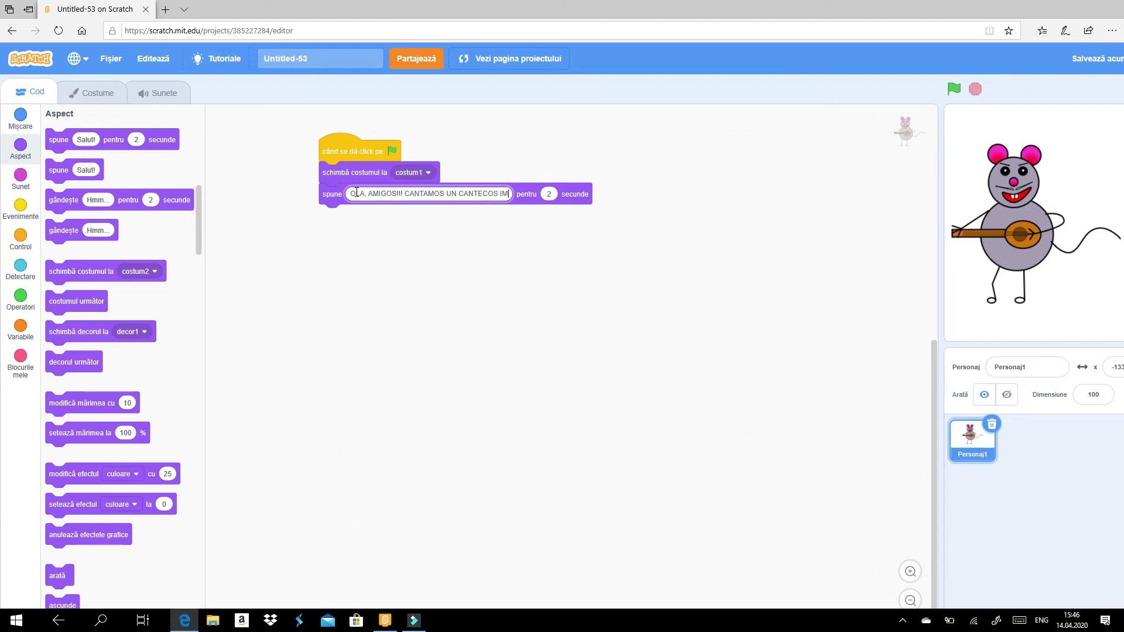
{"action": "type", "text": "PREUNOS ????"}
{"action": "left_click", "coordinate": [371, 244]}
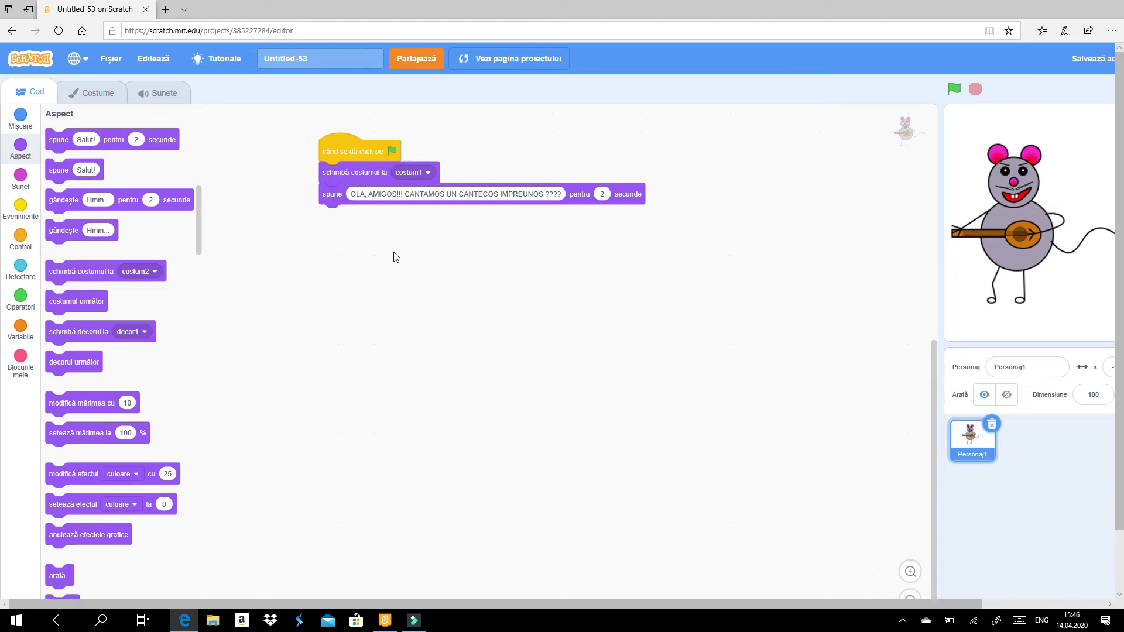
Append a block that switches the costume to costum2 after the greeting
{"action": "right_click", "coordinate": [392, 255]}
{"action": "left_click", "coordinate": [372, 248]}
{"action": "left_click_drag", "start_coordinate": [72, 273], "coordinate": [349, 226]}
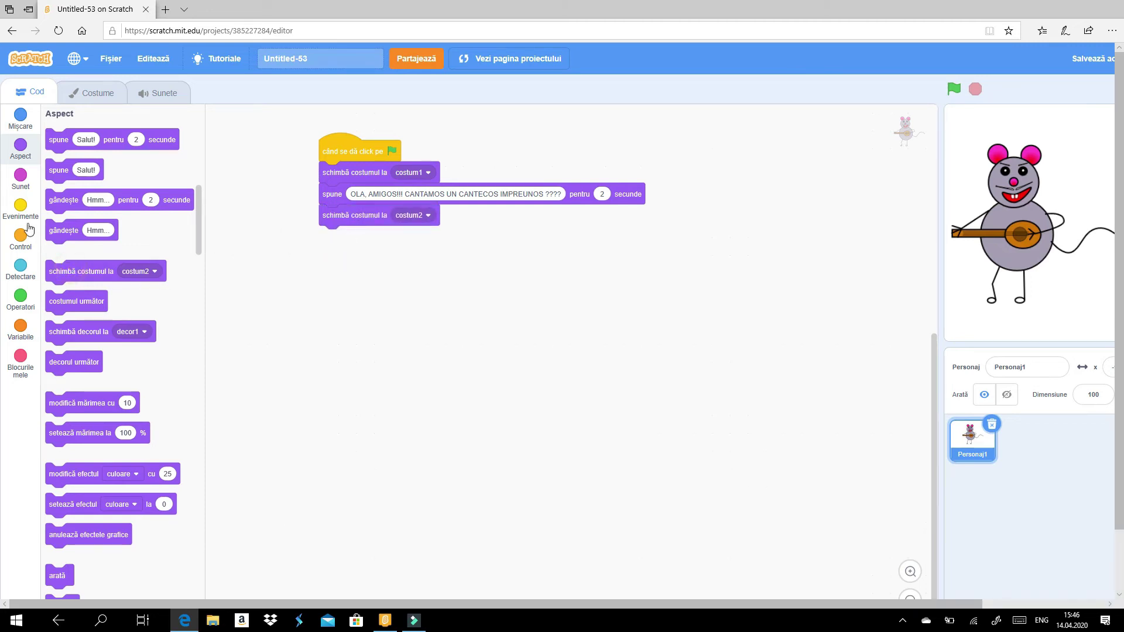
Open the sound library for the mouse sprite and search it for "guitar"
{"action": "left_click", "coordinate": [21, 177]}
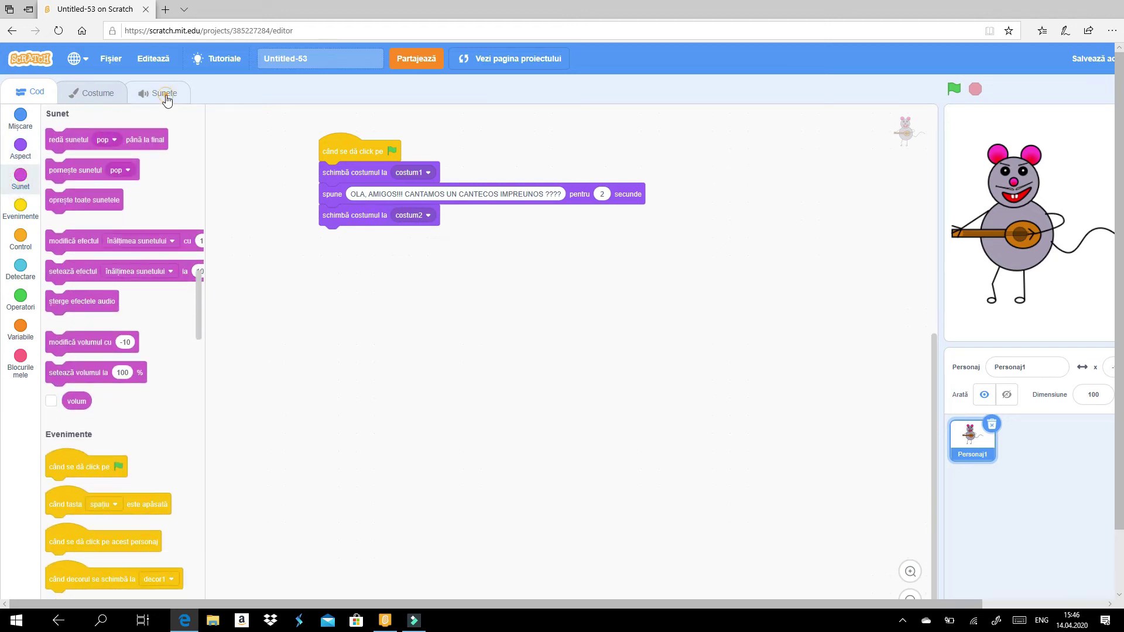
{"action": "left_click", "coordinate": [167, 95]}
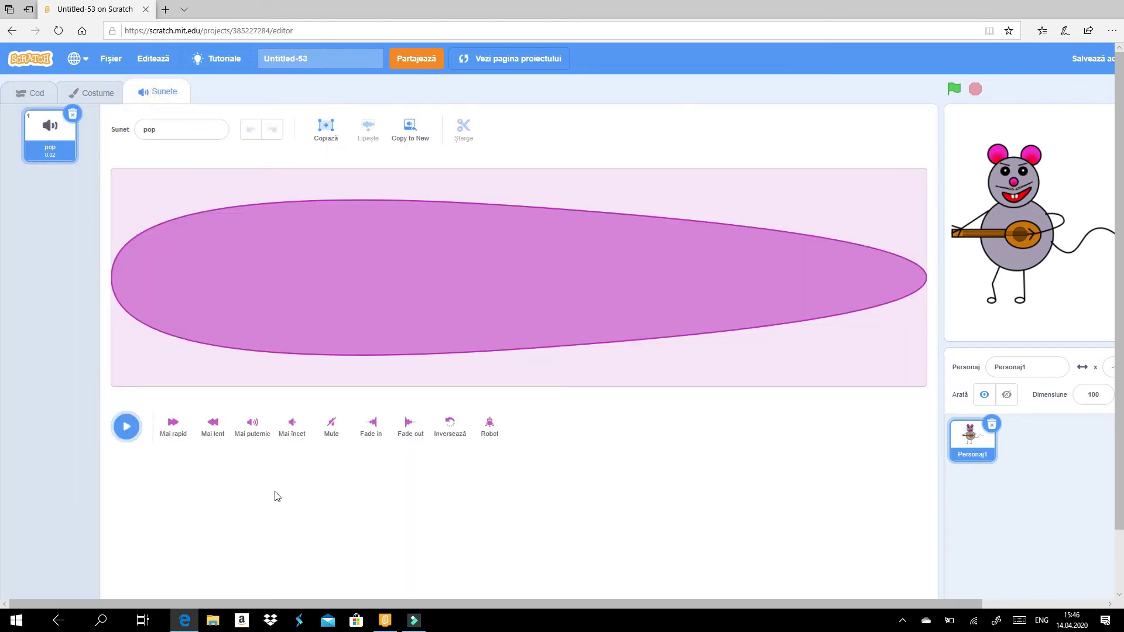
{"action": "scroll", "coordinate": [1121, 406], "scroll_direction": "down", "scroll_amount": 1}
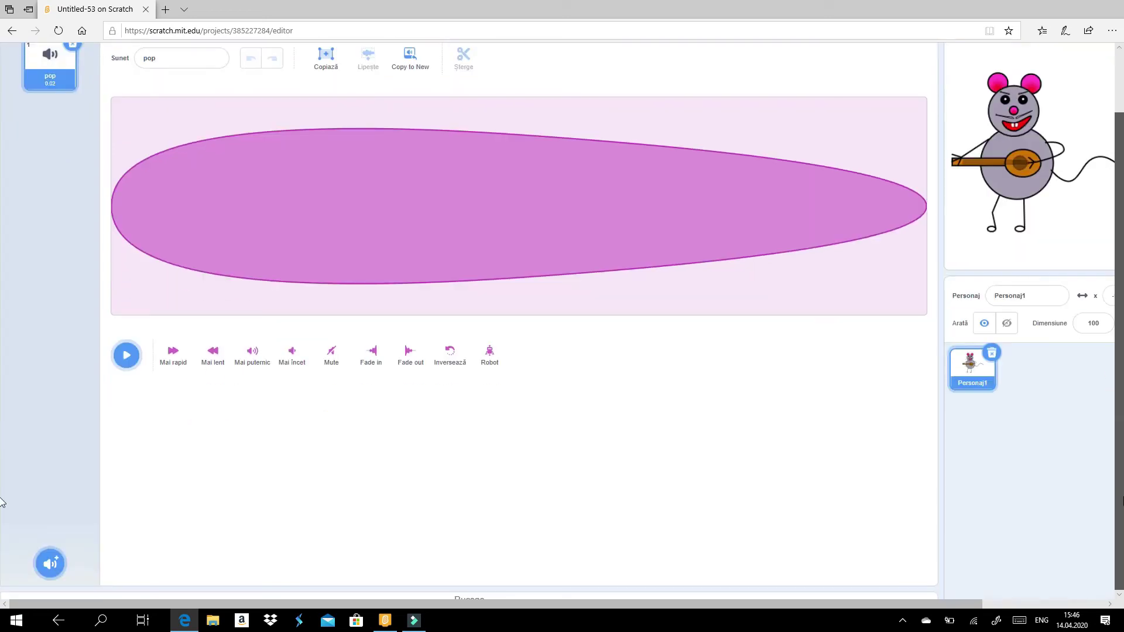
{"action": "mouse_move", "coordinate": [47, 572]}
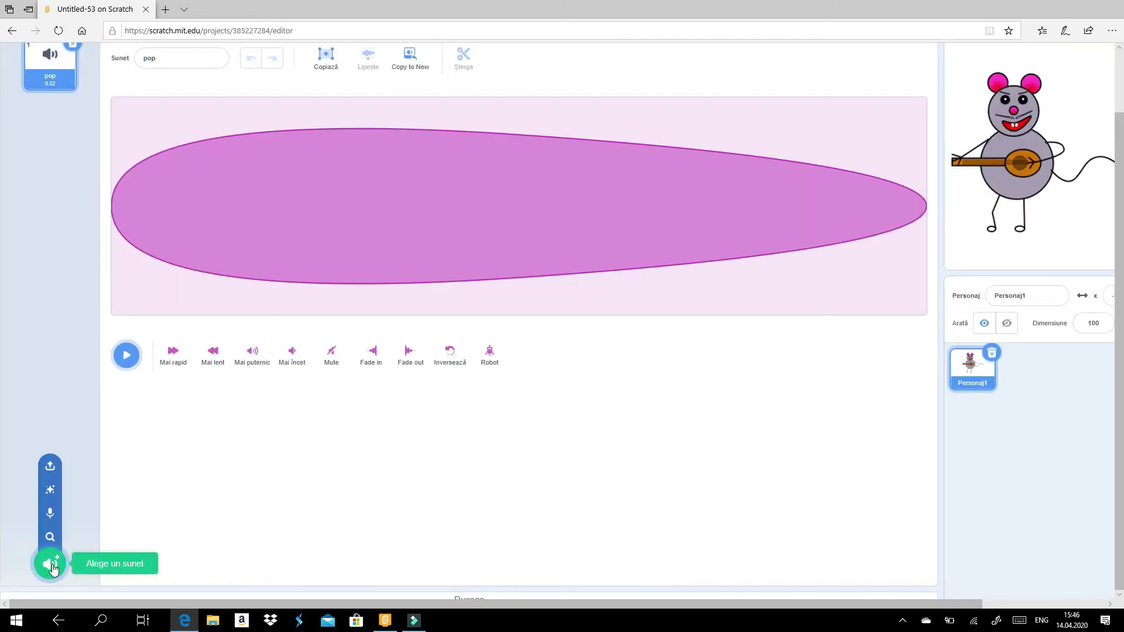
{"action": "left_click", "coordinate": [51, 540]}
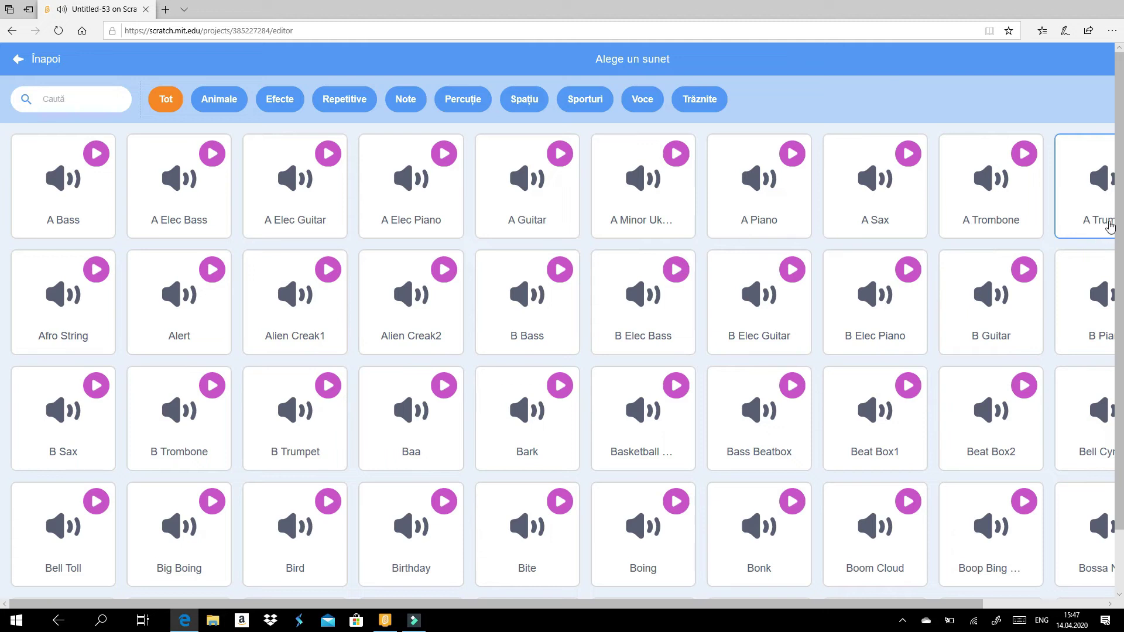
{"action": "scroll", "coordinate": [1120, 222], "scroll_direction": "down", "scroll_amount": 1}
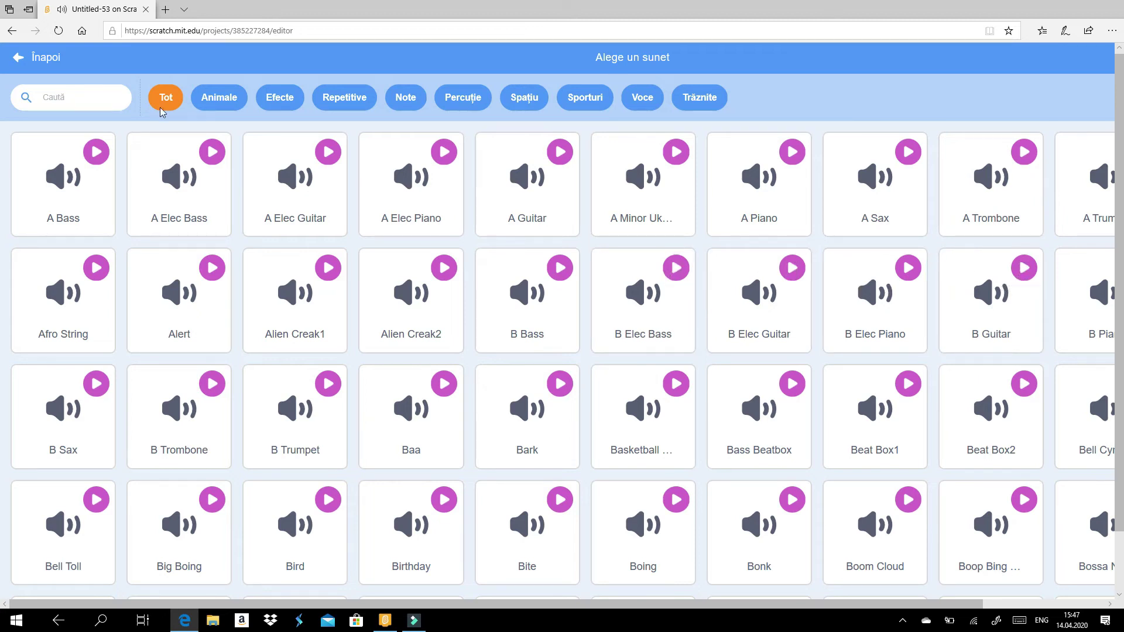
{"action": "left_click", "coordinate": [48, 93]}
{"action": "type", "text": "g"}
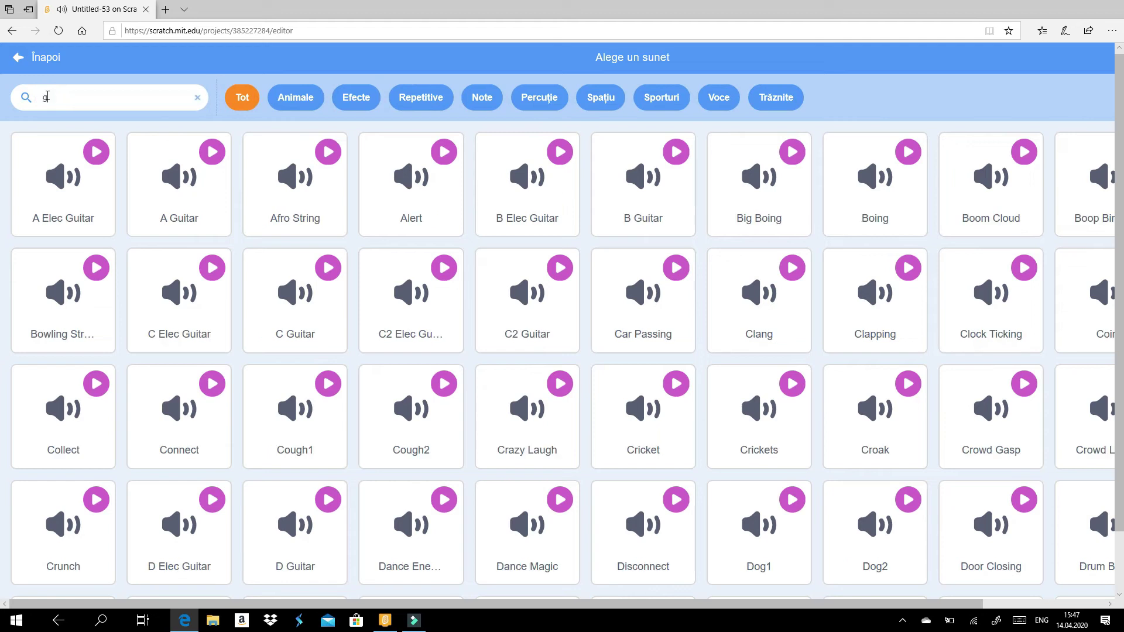
{"action": "type", "text": "uitar"}
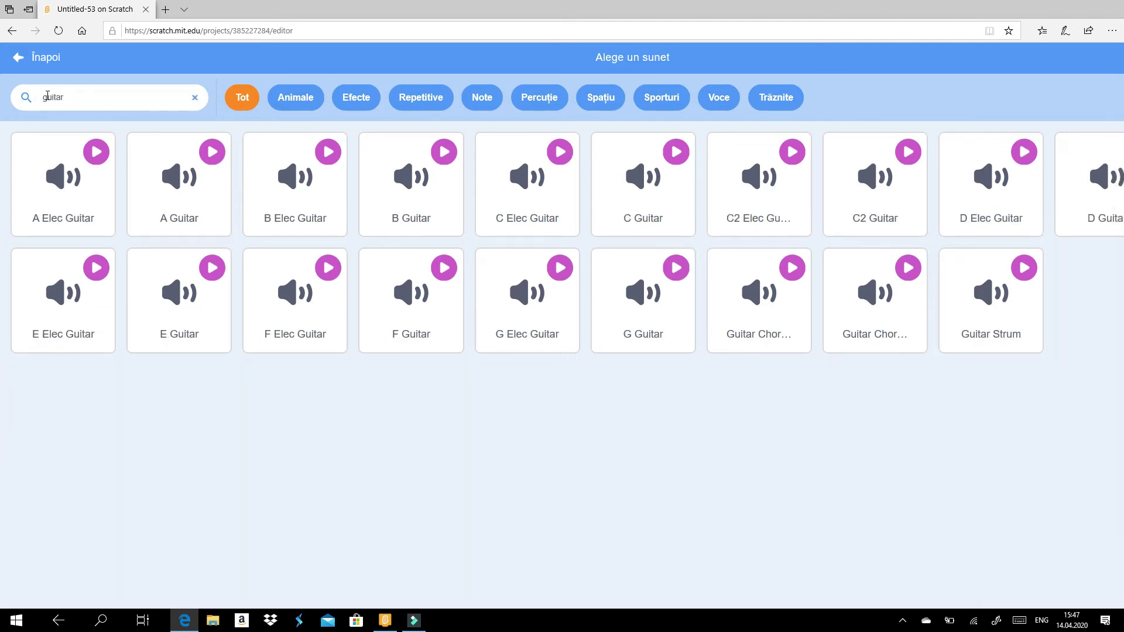
Preview Guitar Strum and the two guitar chord sounds, and add Guitar Chords2 to the sprite
{"action": "left_click", "coordinate": [1025, 269]}
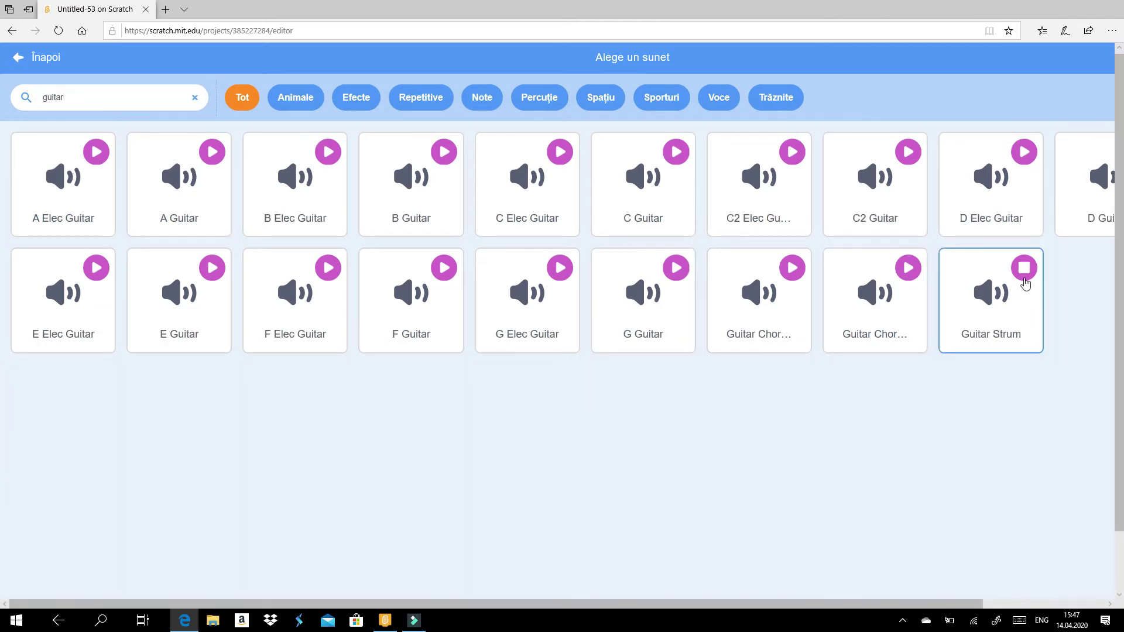
{"action": "left_click", "coordinate": [910, 270]}
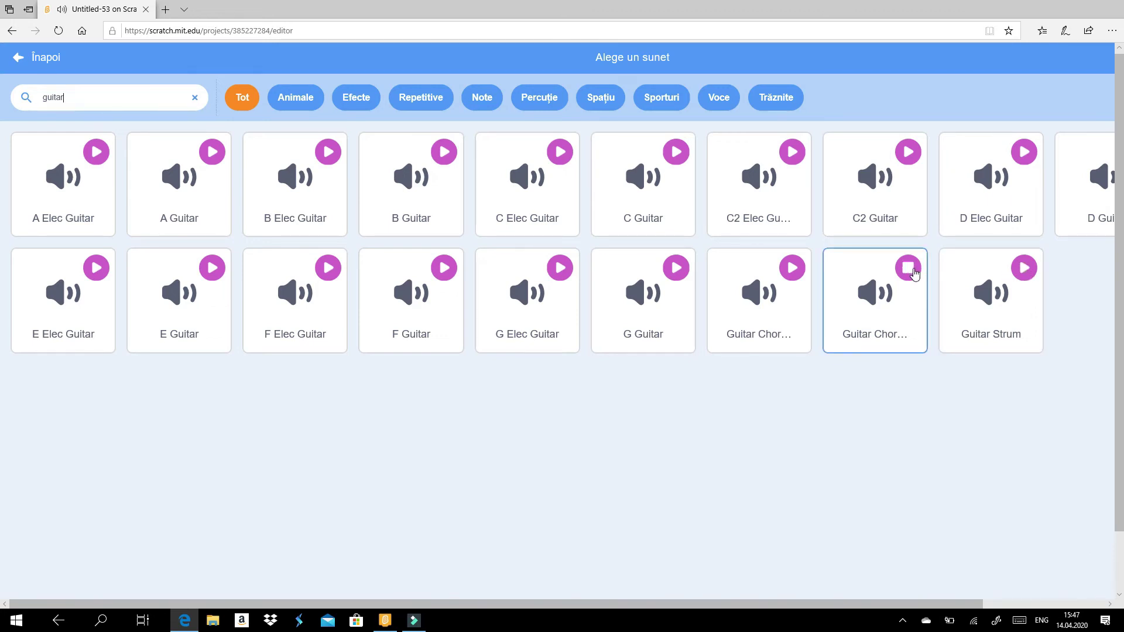
{"action": "left_click", "coordinate": [795, 271]}
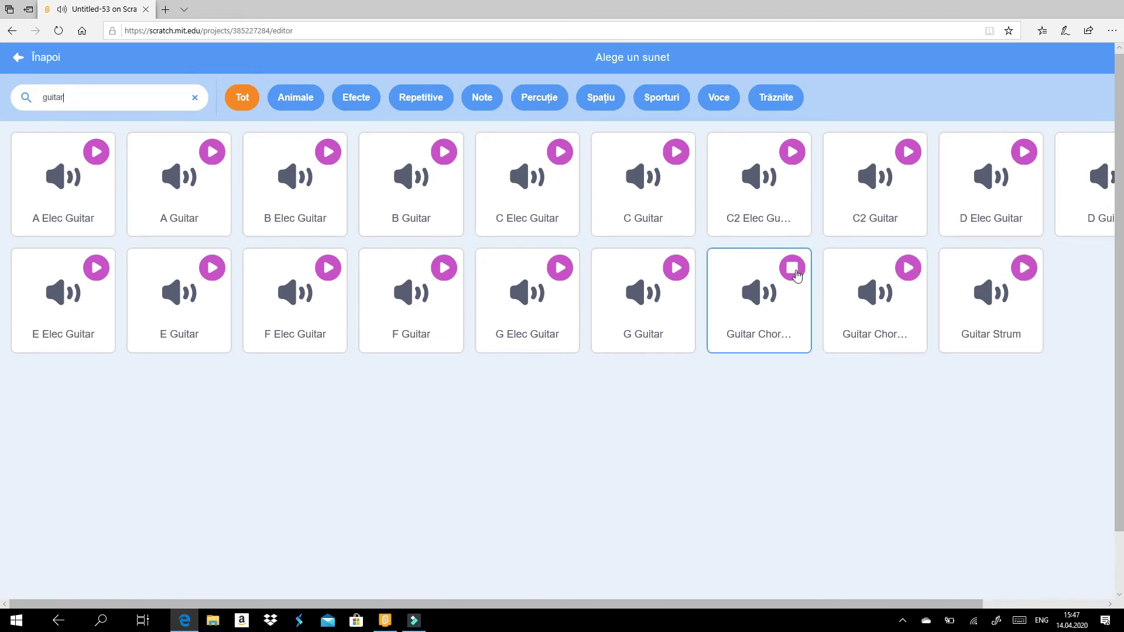
{"action": "left_click", "coordinate": [888, 296]}
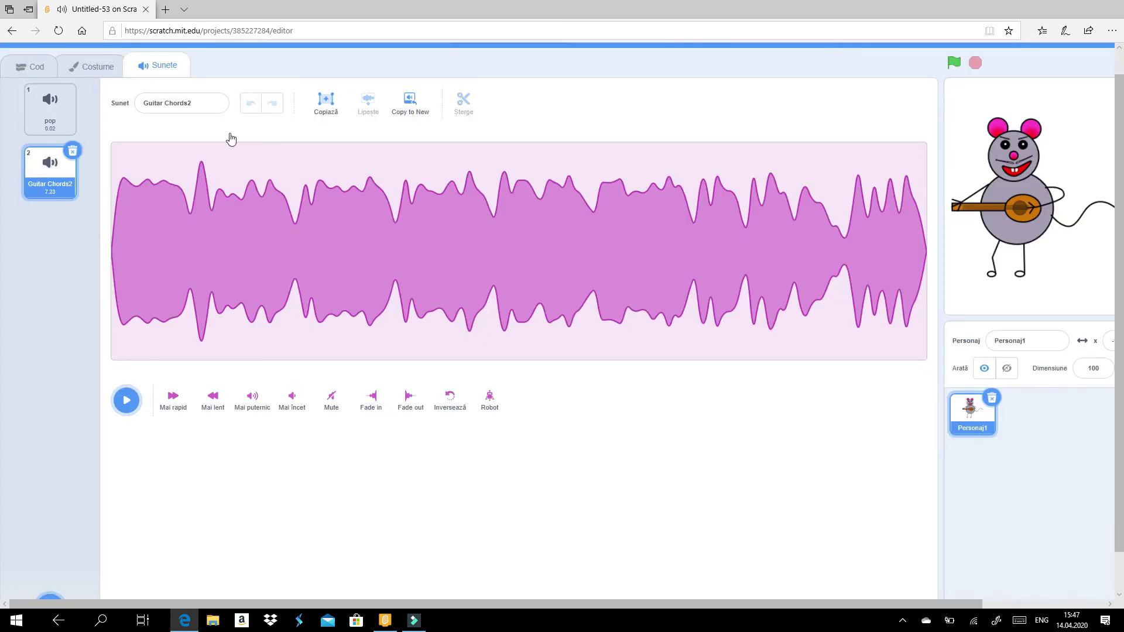
Append a start-sound block playing Guitar Chords2 to the end of the mouse's script
{"action": "left_click", "coordinate": [76, 67]}
{"action": "left_click", "coordinate": [32, 67]}
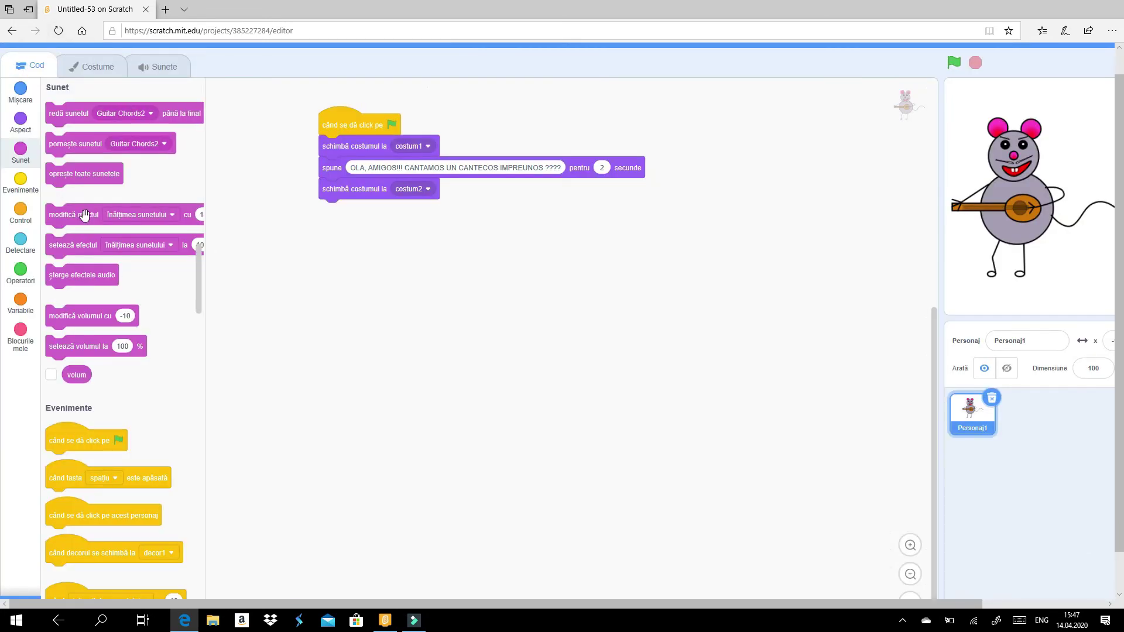
{"action": "left_click_drag", "start_coordinate": [78, 146], "coordinate": [345, 218]}
{"action": "left_click", "coordinate": [428, 210]}
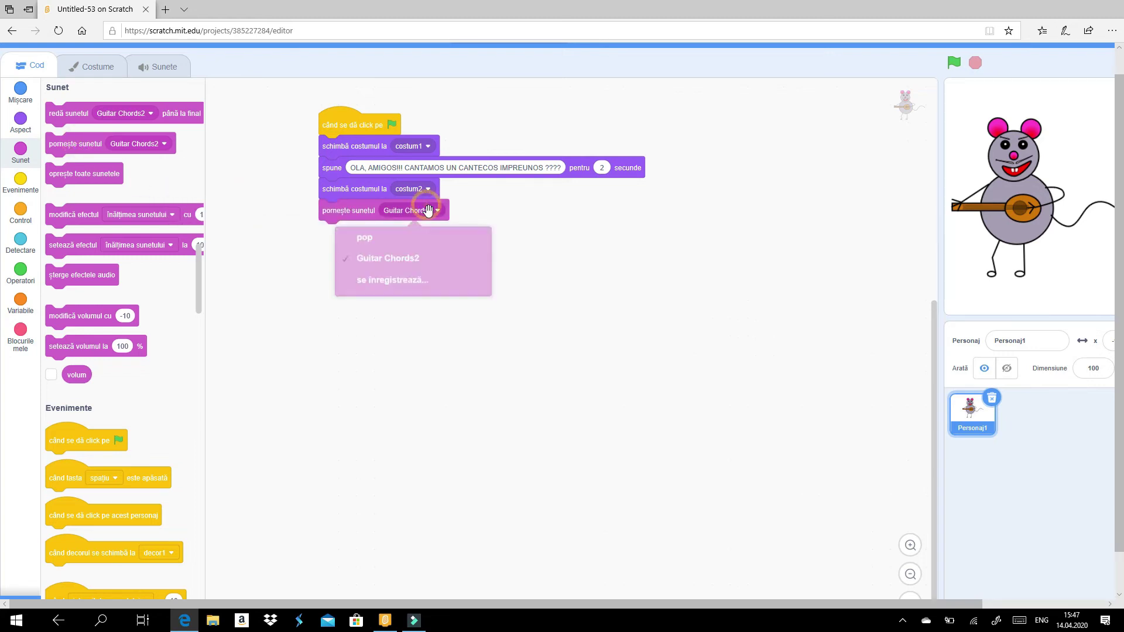
{"action": "left_click", "coordinate": [566, 260]}
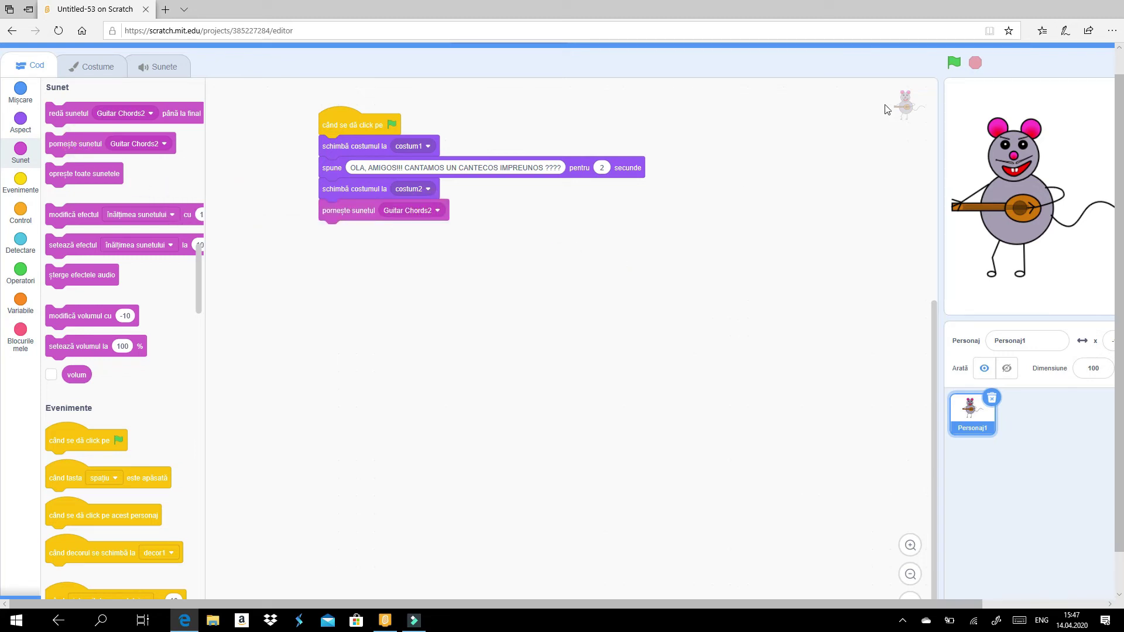
Run the project, watch the mouse's performance on the full-screen stage, and return to the code editor
{"action": "left_click", "coordinate": [955, 67]}
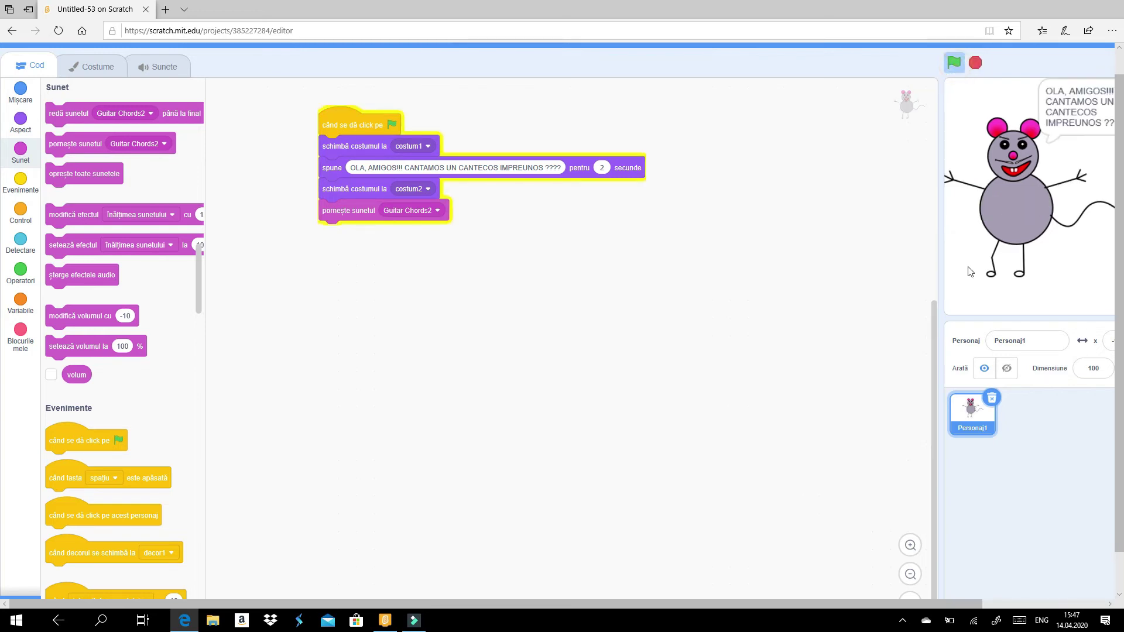
{"action": "left_click_drag", "start_coordinate": [773, 605], "coordinate": [904, 603]}
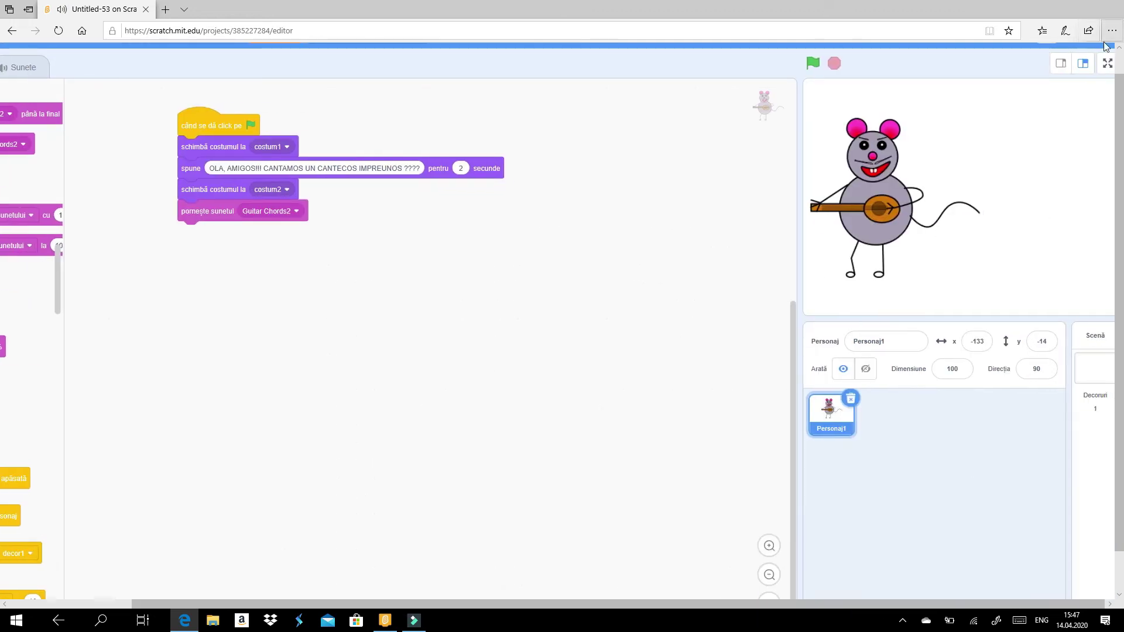
{"action": "left_click", "coordinate": [1107, 63]}
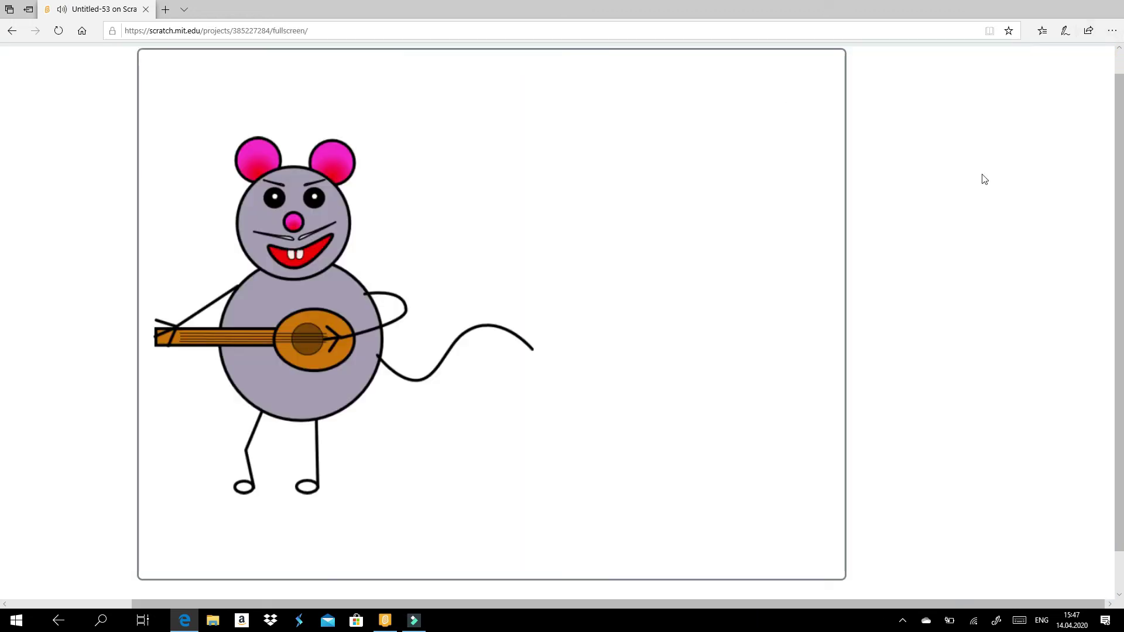
{"action": "scroll", "coordinate": [1106, 175], "scroll_direction": "up", "scroll_amount": 1}
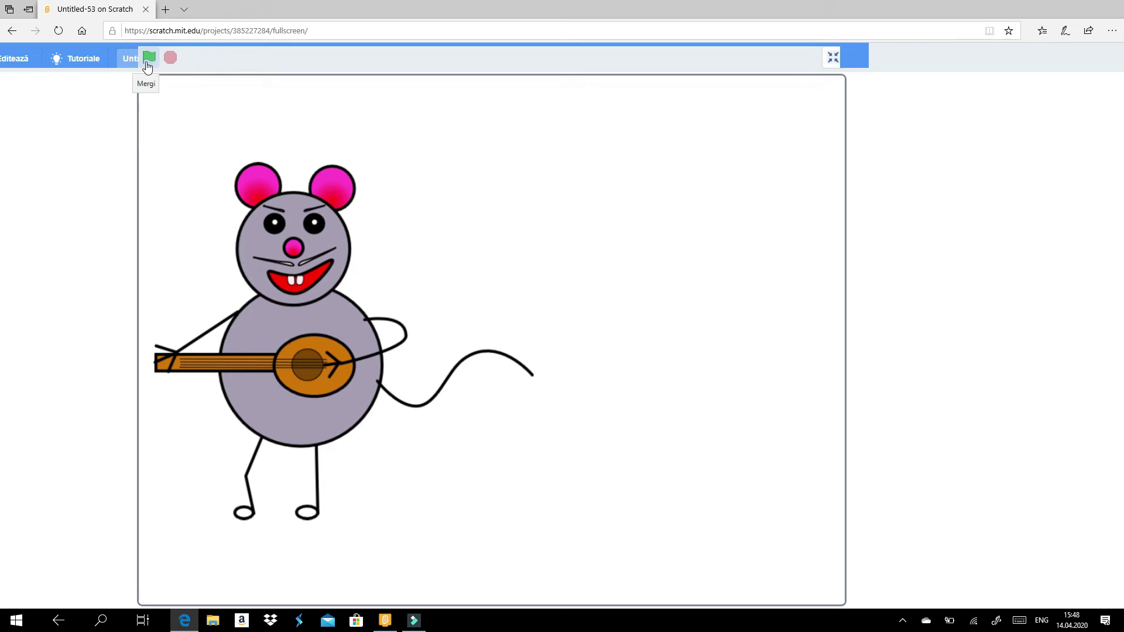
{"action": "key", "text": "Escape"}
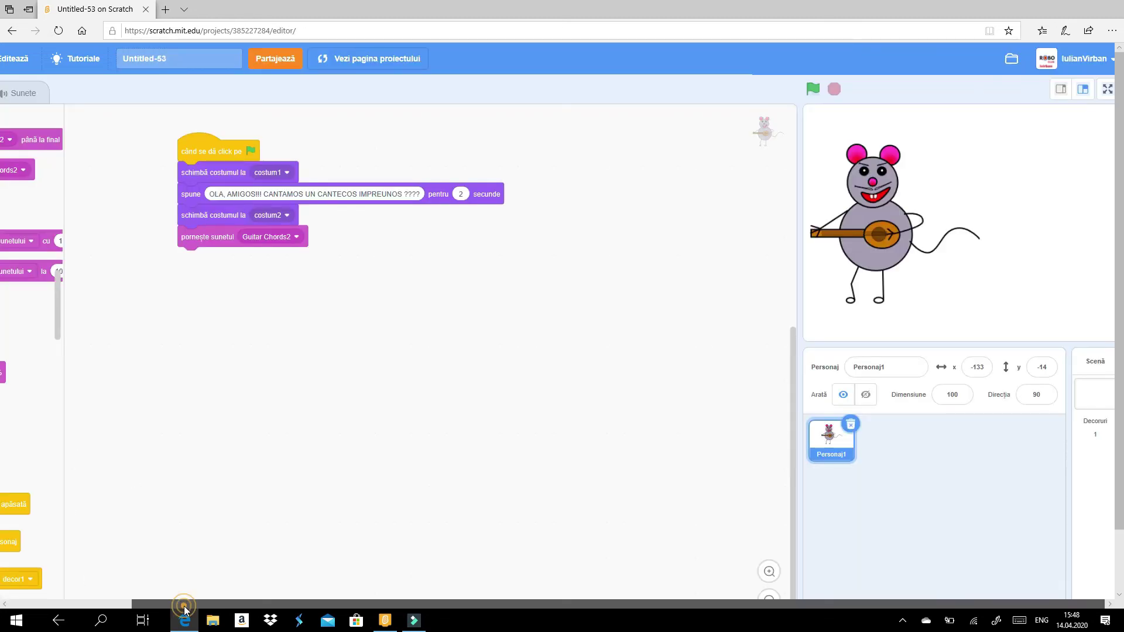
{"action": "left_click_drag", "start_coordinate": [181, 604], "coordinate": [49, 583]}
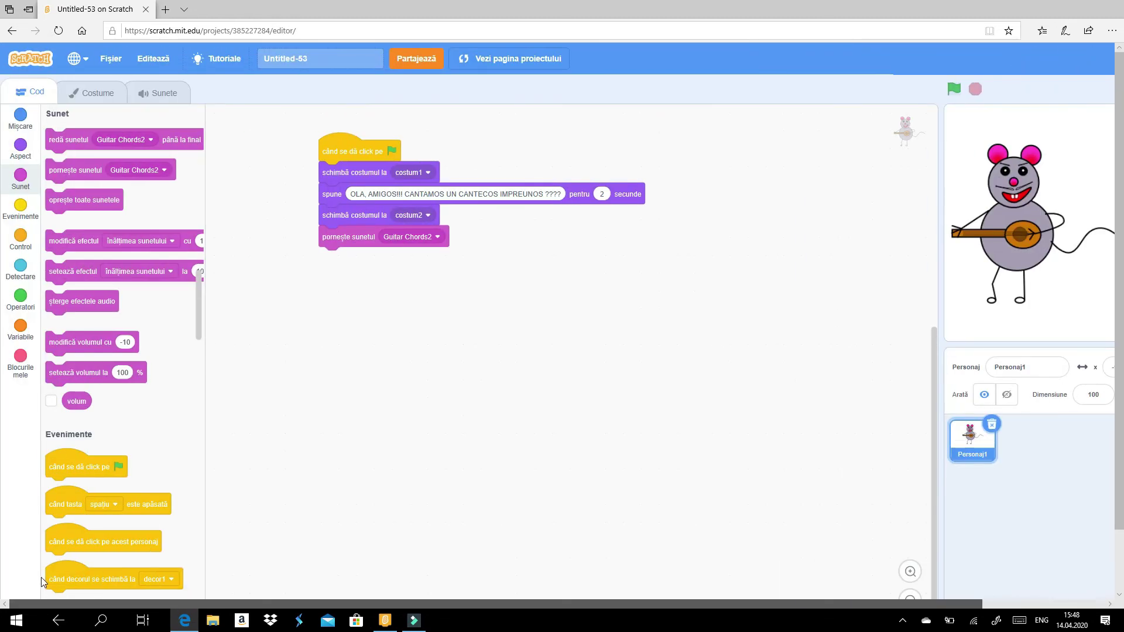
Build a separate loop repeating 10 times that contains a clockwise turn of 15 degrees, below the mouse's main script
{"action": "left_click", "coordinate": [22, 135]}
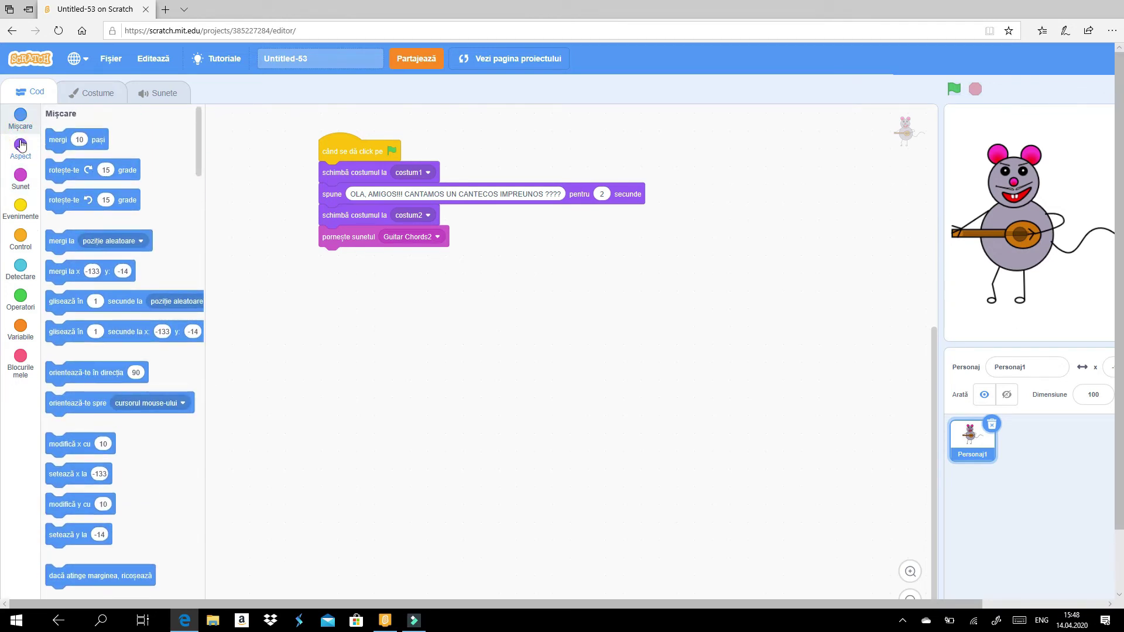
{"action": "left_click_drag", "start_coordinate": [72, 170], "coordinate": [338, 275]}
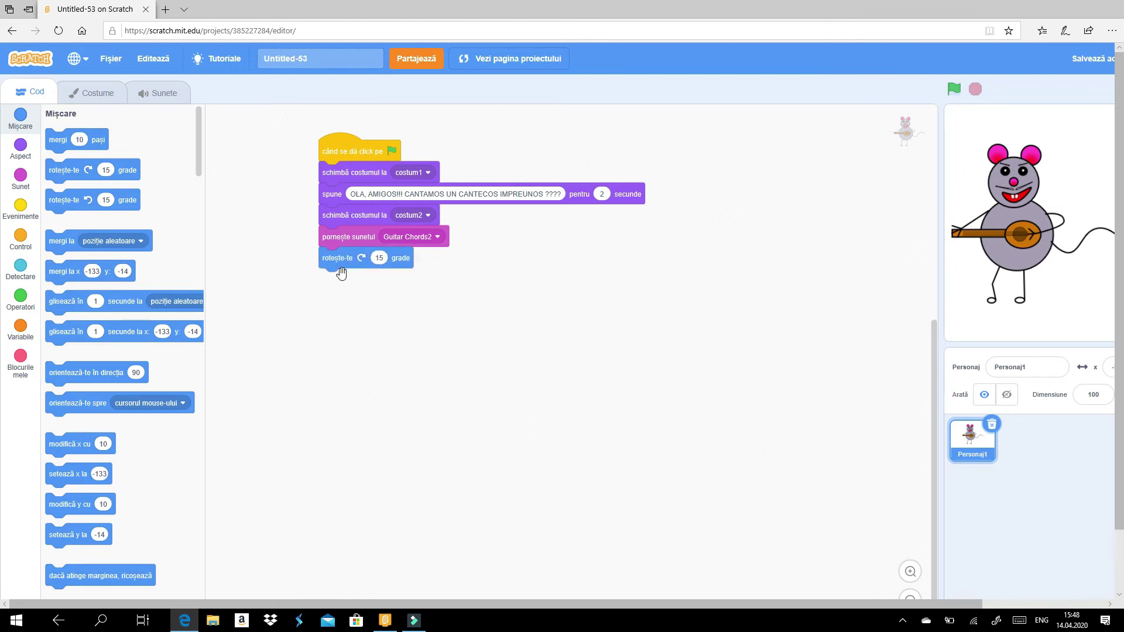
{"action": "left_click", "coordinate": [18, 215]}
{"action": "left_click", "coordinate": [19, 234]}
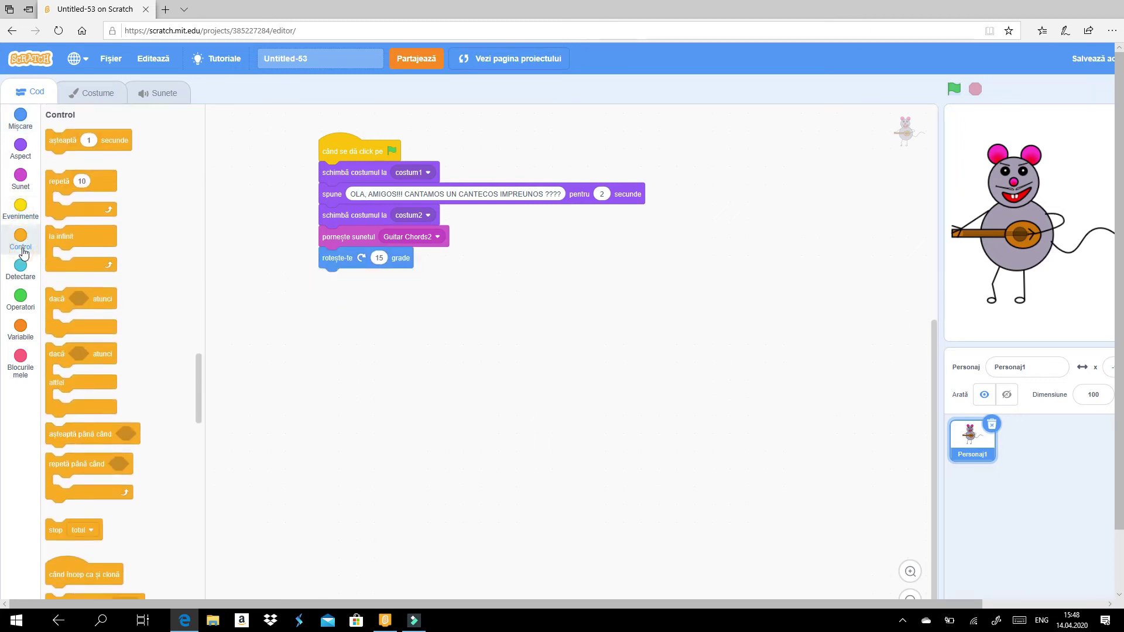
{"action": "left_click_drag", "start_coordinate": [72, 186], "coordinate": [351, 313]}
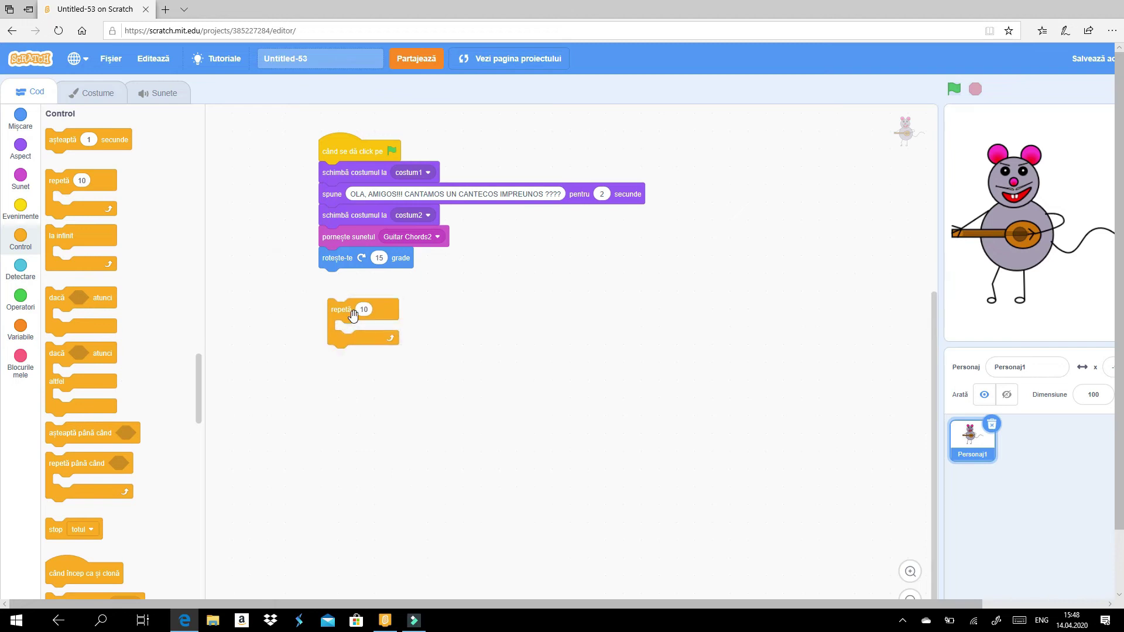
{"action": "left_click_drag", "start_coordinate": [336, 257], "coordinate": [352, 330]}
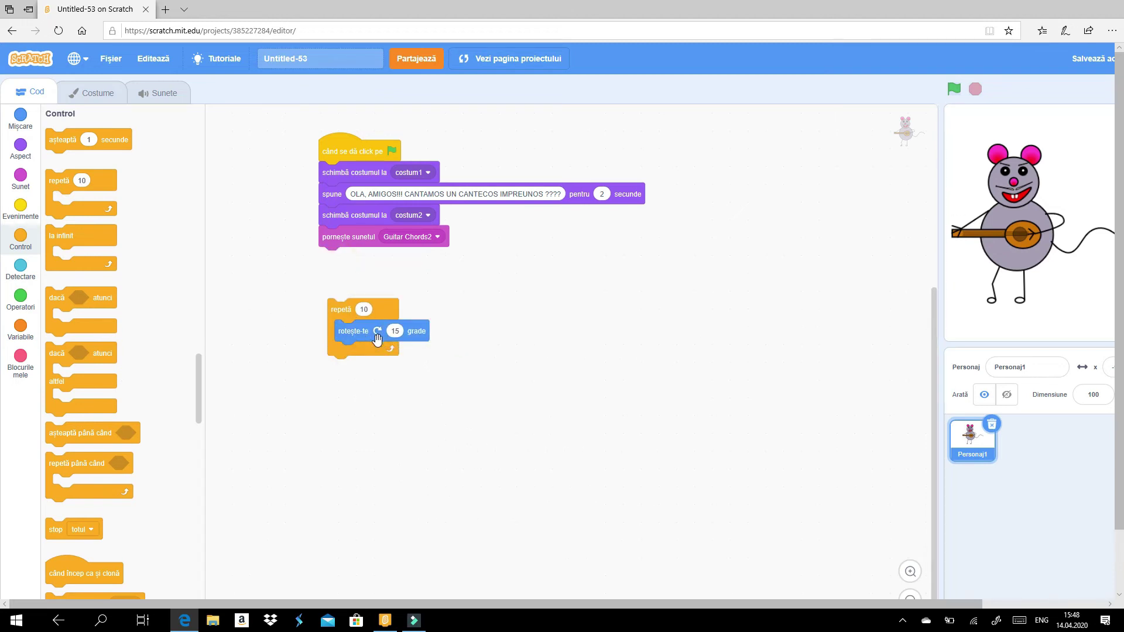
Add a counterclockwise turn of 15 degrees to the loop, with a 1-second wait after each turn, and test the loop
{"action": "left_click", "coordinate": [20, 116]}
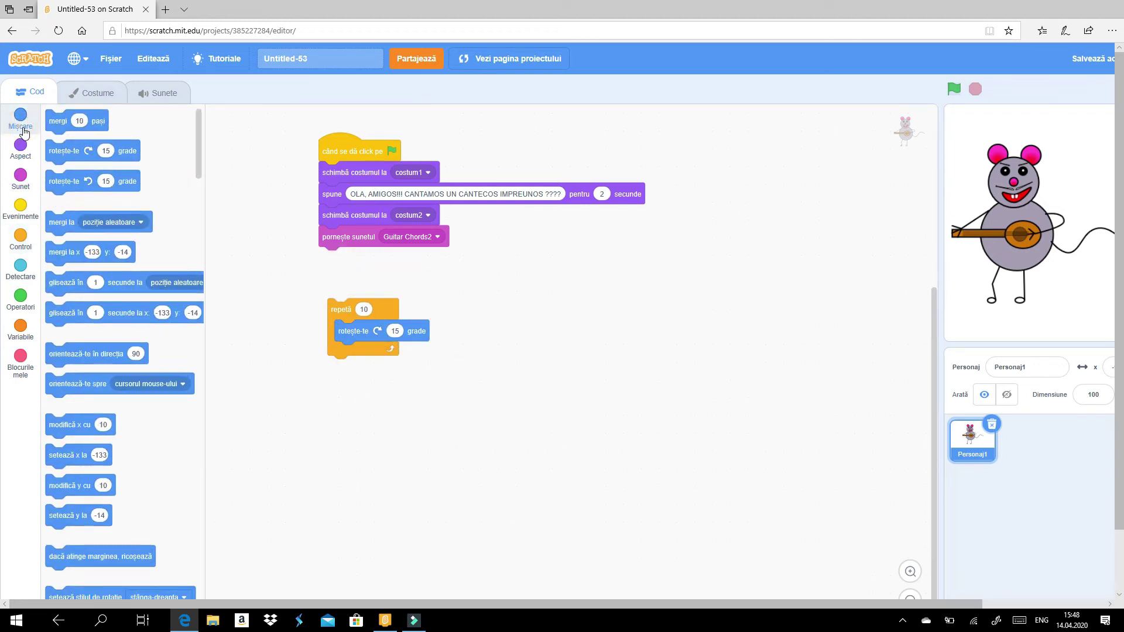
{"action": "left_click_drag", "start_coordinate": [57, 193], "coordinate": [350, 353]}
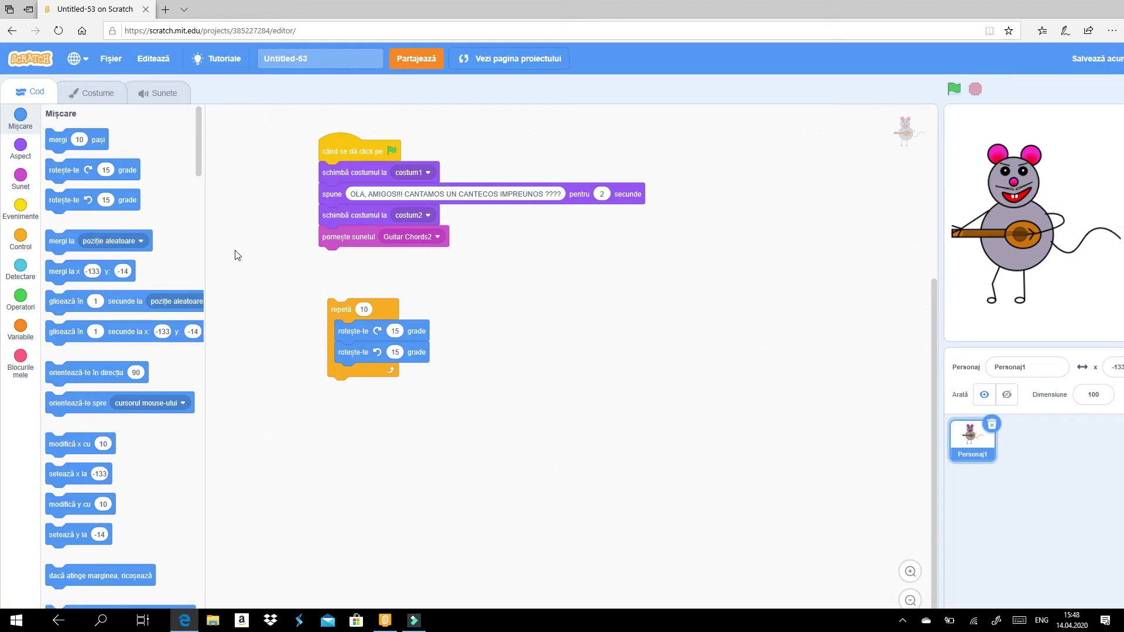
{"action": "left_click", "coordinate": [22, 236]}
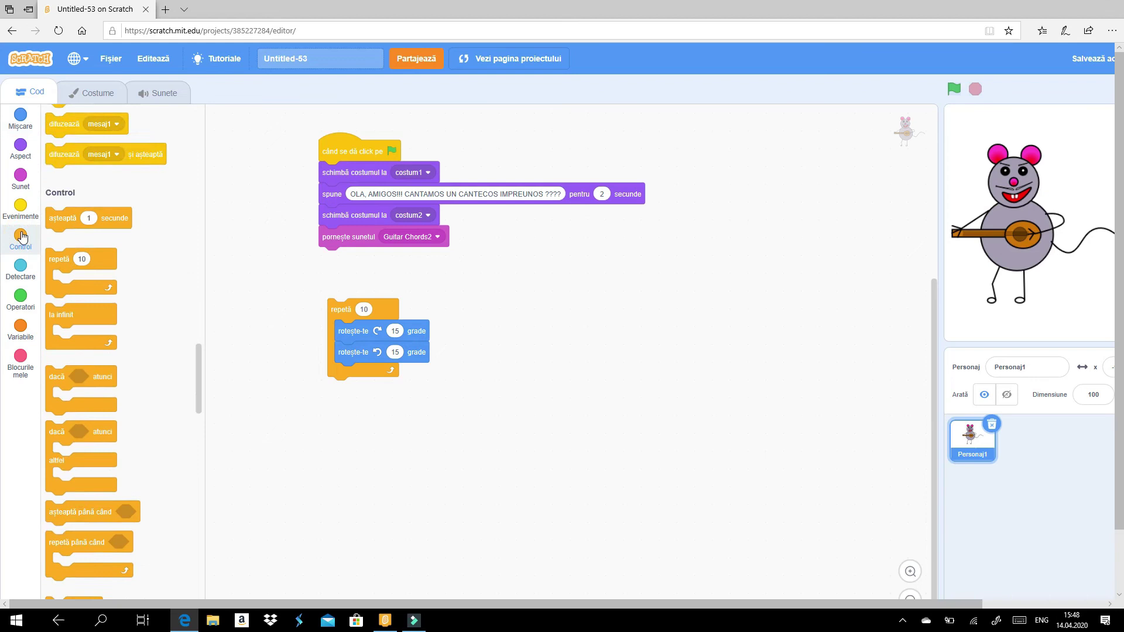
{"action": "left_click_drag", "start_coordinate": [69, 139], "coordinate": [349, 351]}
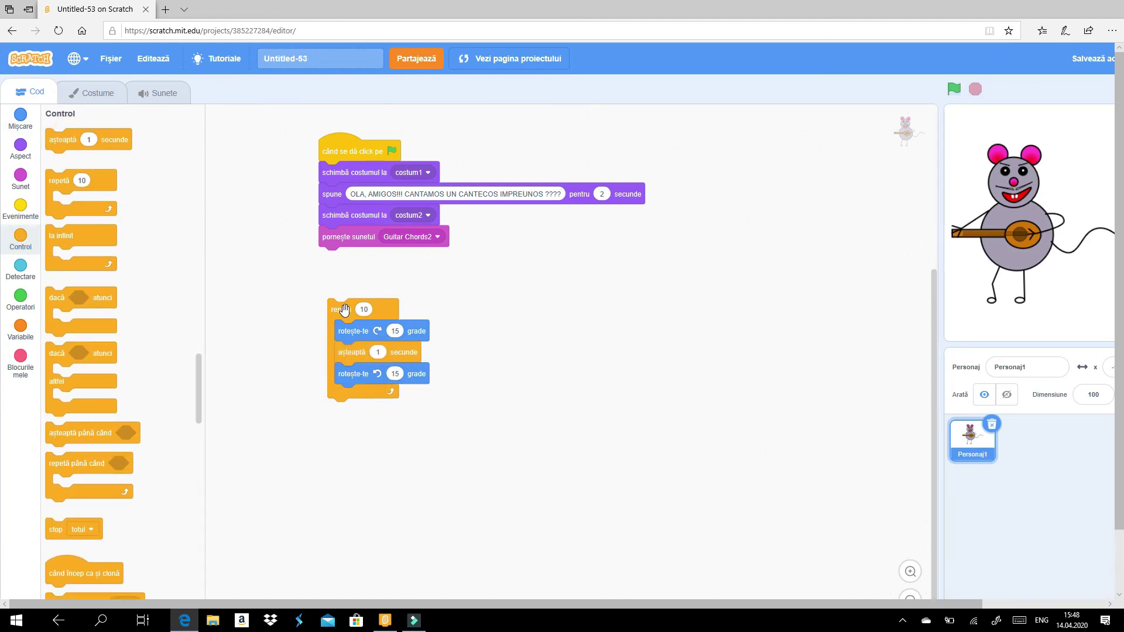
{"action": "left_click", "coordinate": [344, 309]}
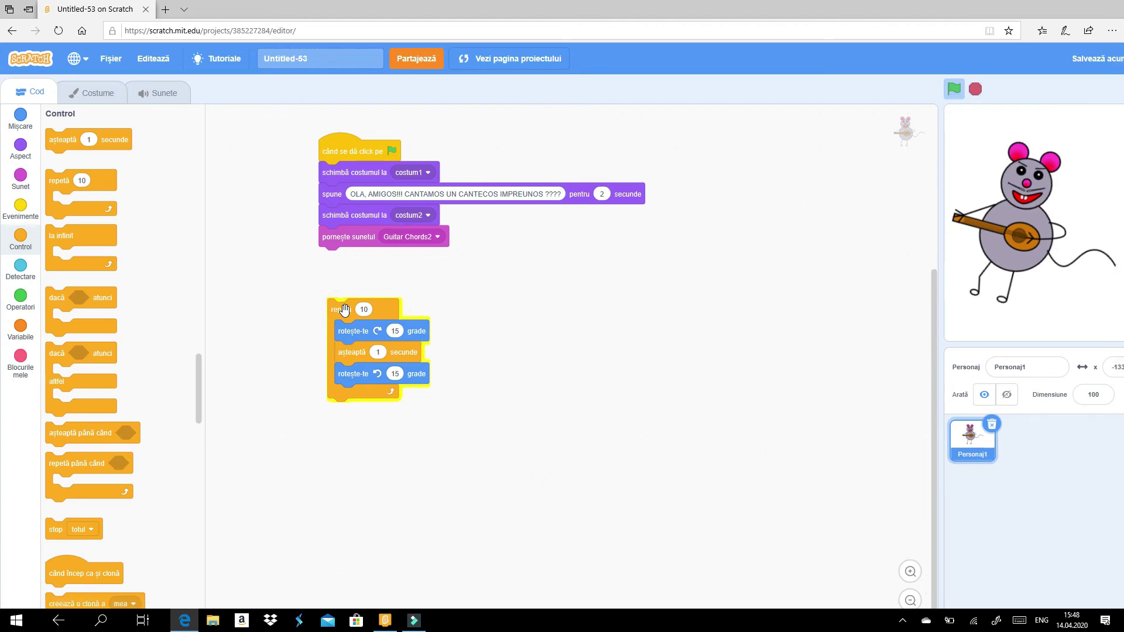
{"action": "left_click_drag", "start_coordinate": [56, 135], "coordinate": [346, 391]}
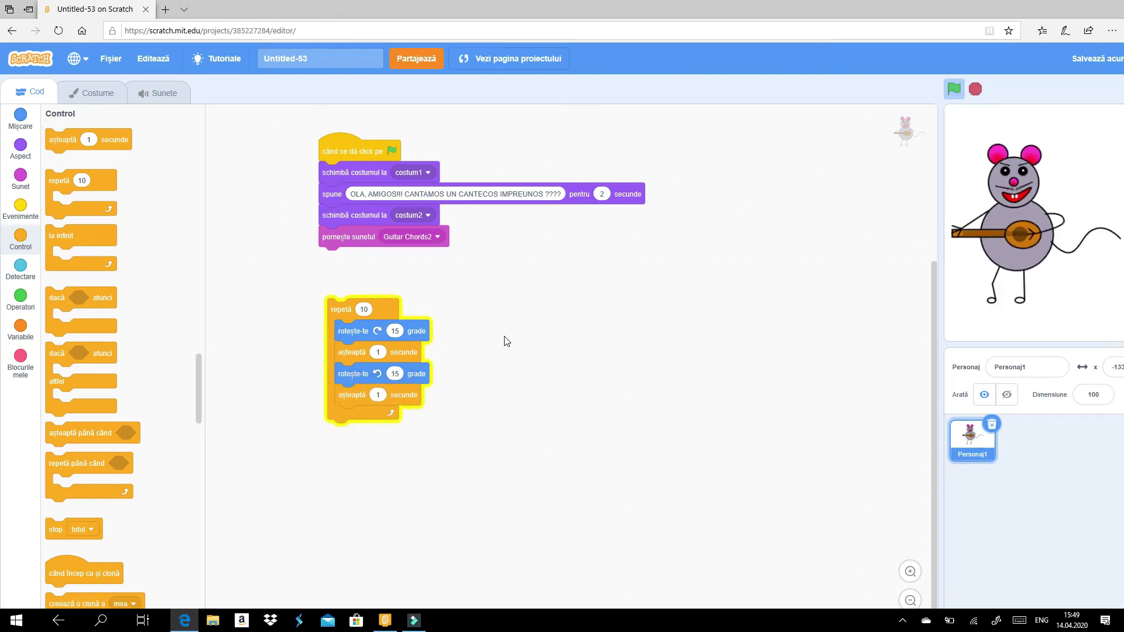
Place a separate change-effect block beside the loop, set its effect to ochi de pește, and test it on the mouse
{"action": "left_click", "coordinate": [20, 146]}
{"action": "left_click_drag", "start_coordinate": [135, 478], "coordinate": [551, 391]}
{"action": "left_click", "coordinate": [550, 386]}
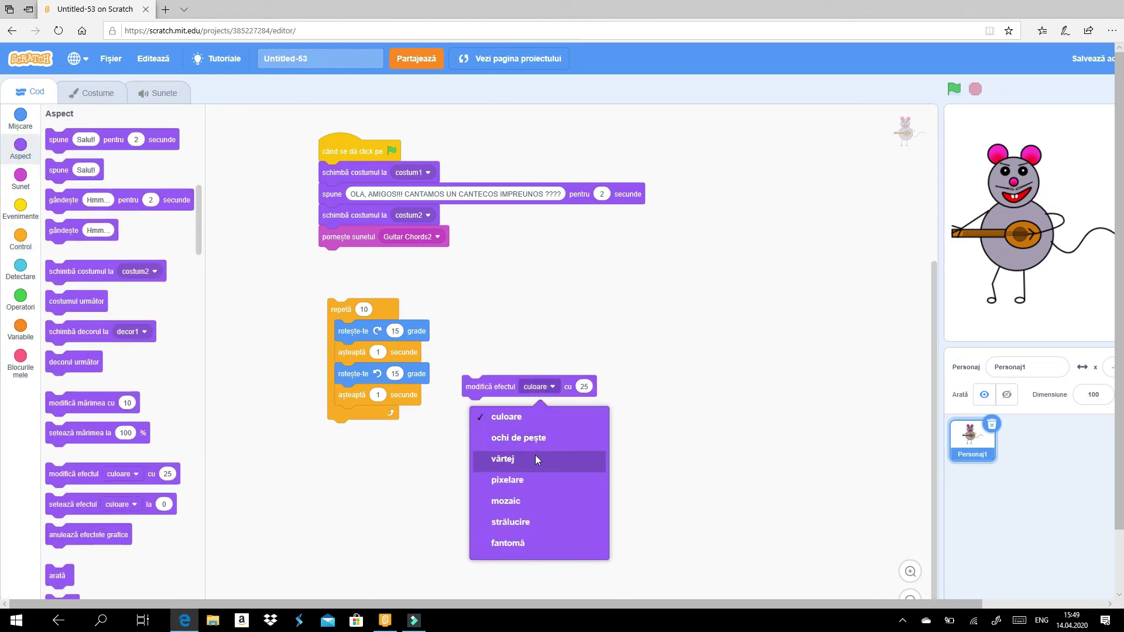
{"action": "left_click", "coordinate": [533, 440]}
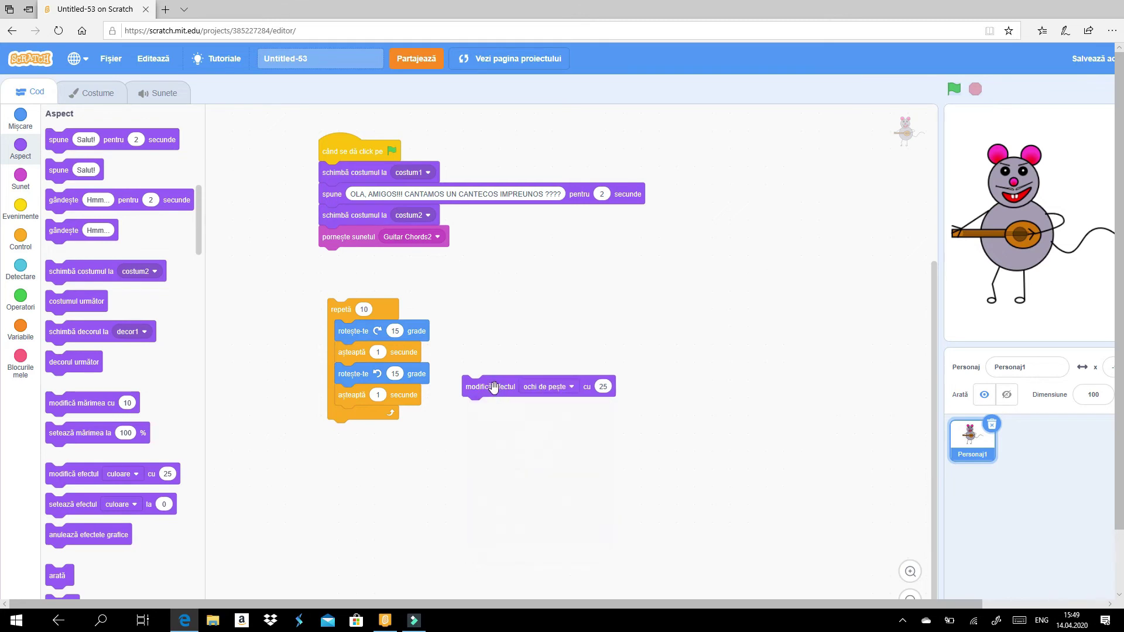
{"action": "left_click", "coordinate": [493, 387]}
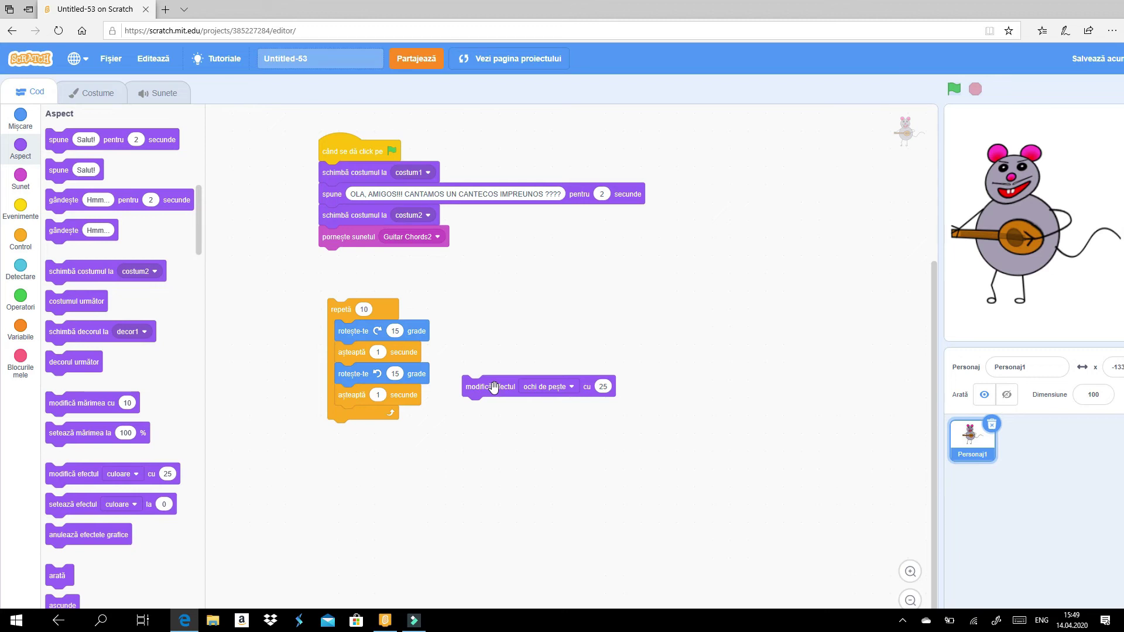
{"action": "left_click", "coordinate": [494, 386]}
Try changing the ochi de pește effect by -50 on the mouse
{"action": "left_click", "coordinate": [602, 385]}
{"action": "type", "text": "-50"}
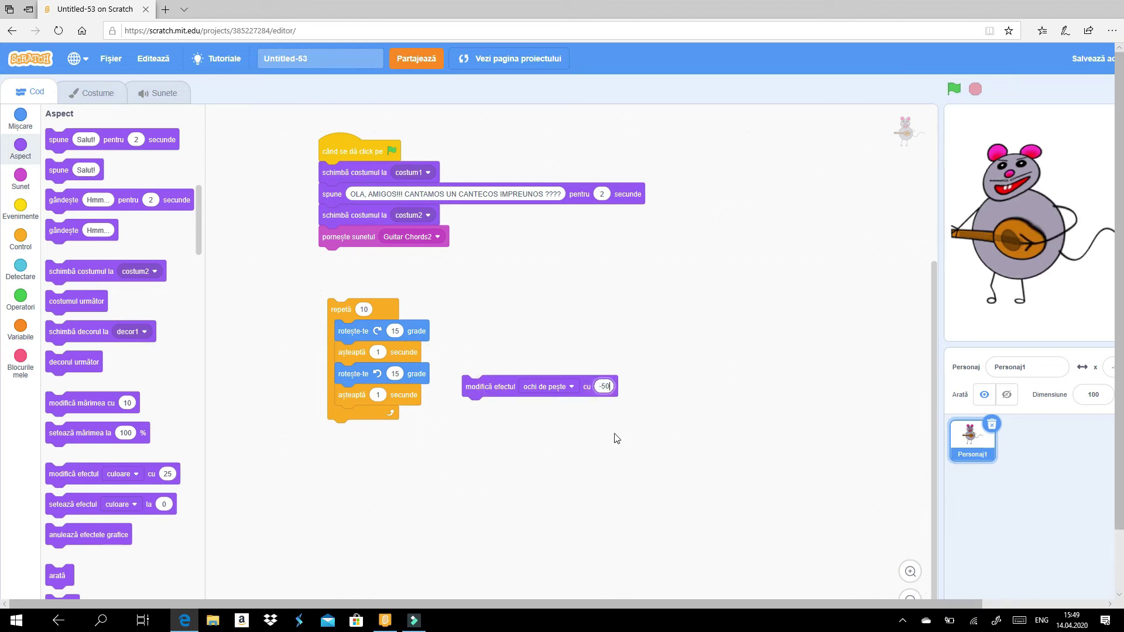
{"action": "left_click", "coordinate": [488, 386]}
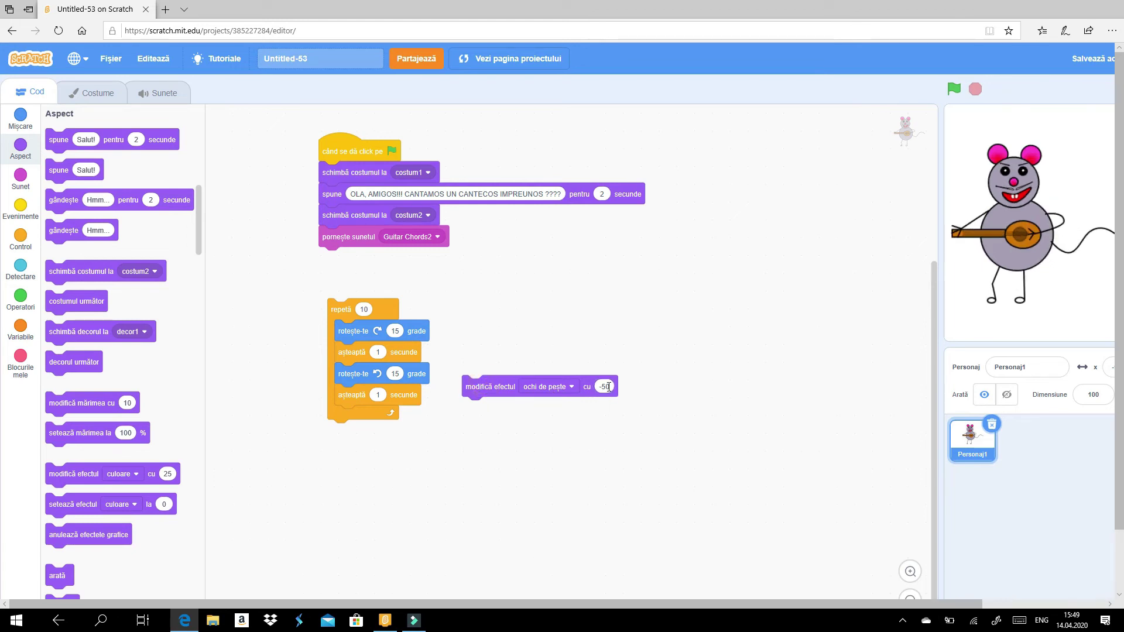
Set the ochi de pește change to 5 and wrap the block in a loop repeating 5 times
{"action": "type", "text": "5"}
{"action": "left_click", "coordinate": [590, 449]}
{"action": "left_click", "coordinate": [11, 251]}
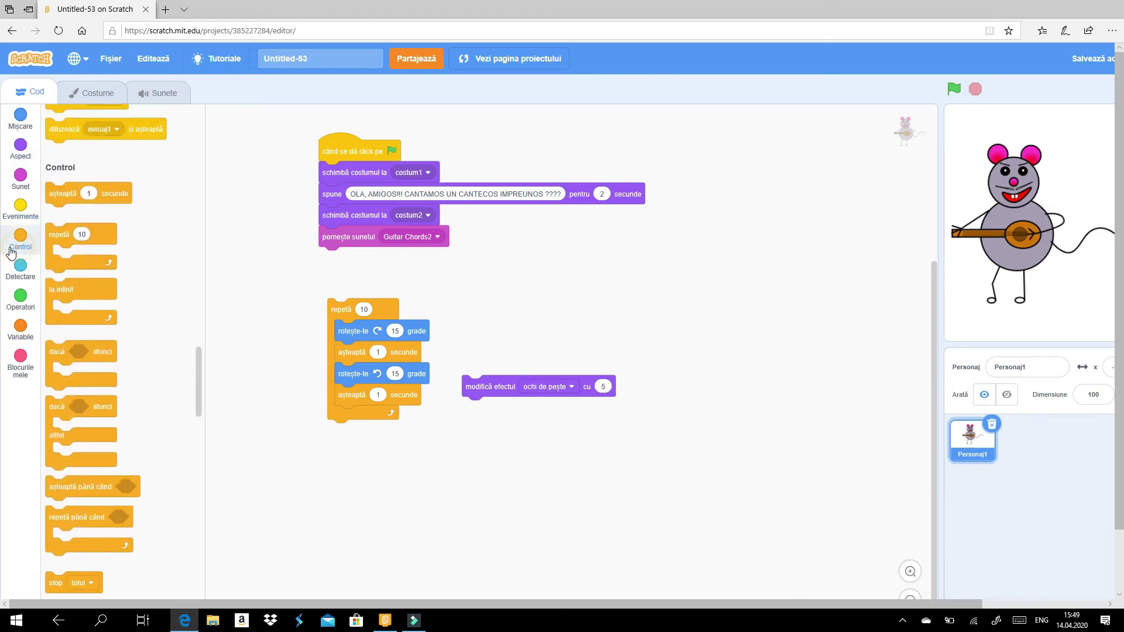
{"action": "left_click_drag", "start_coordinate": [80, 207], "coordinate": [454, 359]}
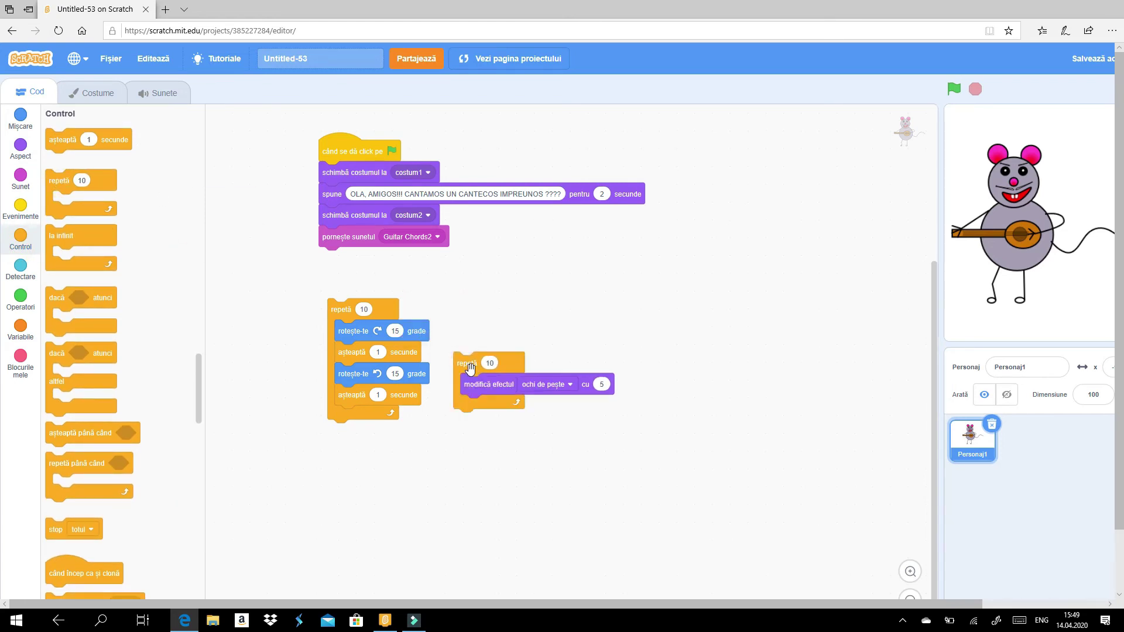
{"action": "left_click", "coordinate": [489, 363]}
{"action": "type", "text": "5"}
{"action": "left_click", "coordinate": [499, 444]}
Duplicate the ochi de pește loop, attach the copy beneath the original, and set the copy's effect change to -5
{"action": "right_click", "coordinate": [465, 367]}
{"action": "left_click", "coordinate": [498, 375]}
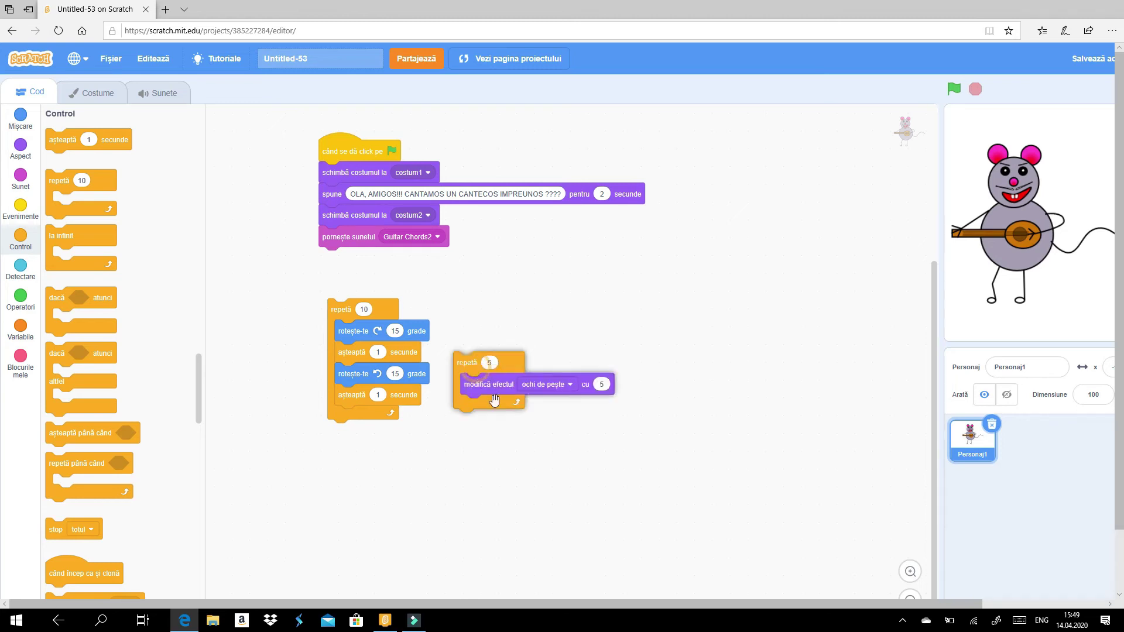
{"action": "left_click", "coordinate": [468, 423]}
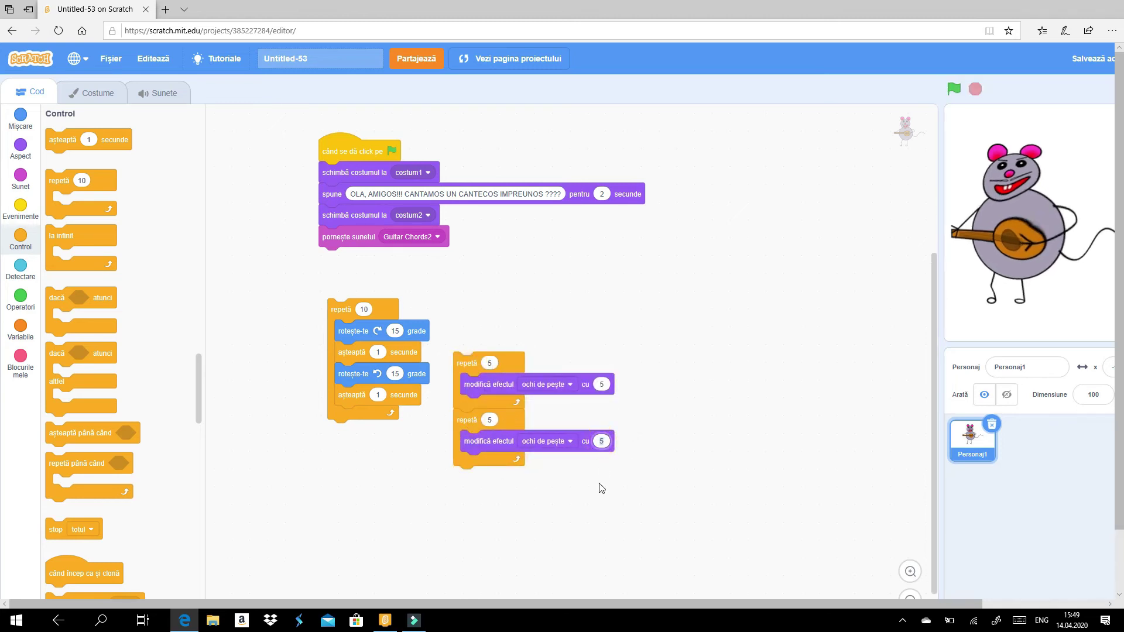
{"action": "left_click", "coordinate": [570, 470]}
{"action": "left_click", "coordinate": [516, 421]}
Place a standalone block that clears graphic effects, run it on the mouse, and test the pair of ochi de pește loops
{"action": "left_click", "coordinate": [21, 153]}
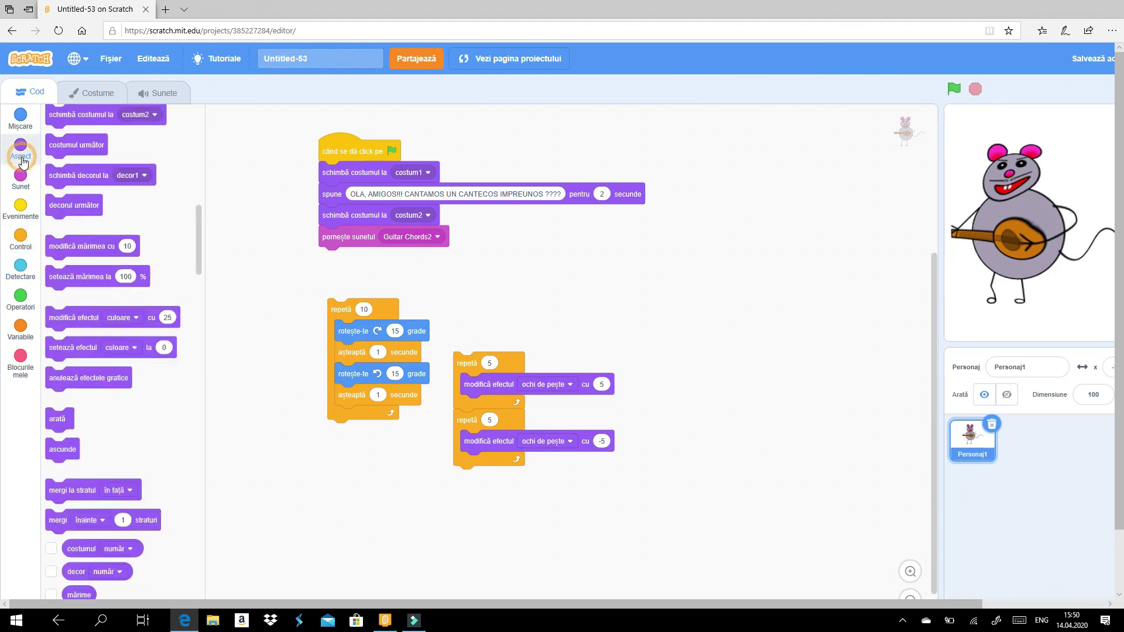
{"action": "left_click_drag", "start_coordinate": [61, 538], "coordinate": [622, 293]}
{"action": "left_click", "coordinate": [624, 295]}
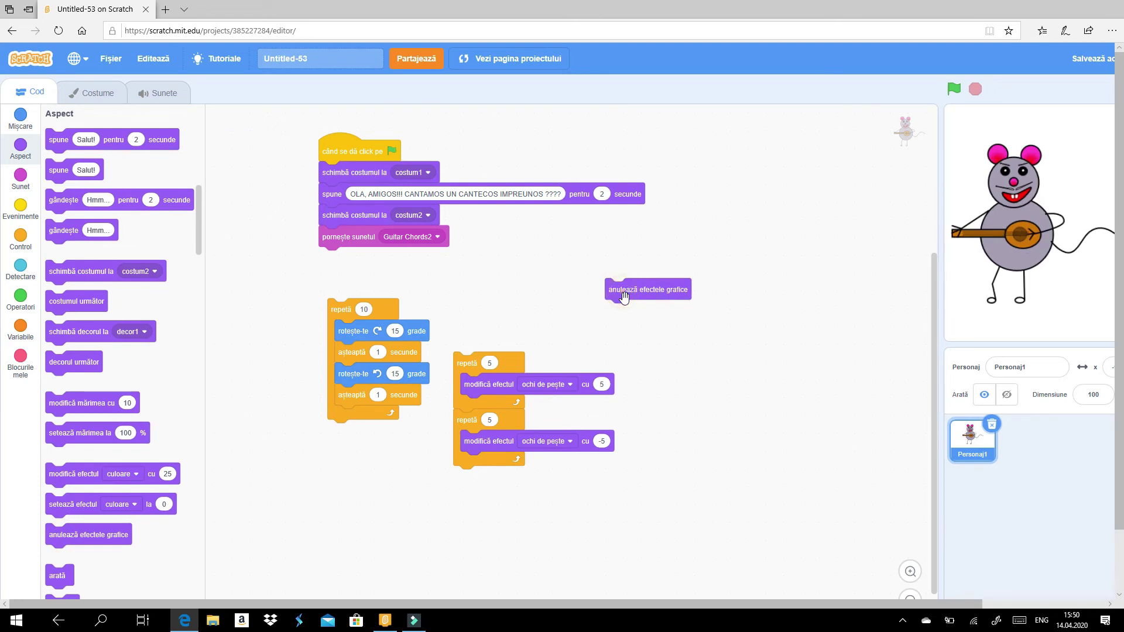
{"action": "left_click", "coordinate": [514, 361]}
{"action": "left_click", "coordinate": [514, 363]}
{"action": "left_click", "coordinate": [514, 362]}
{"action": "left_click", "coordinate": [514, 362]}
{"action": "left_click", "coordinate": [514, 363]}
Move the rotation loop lower and append a broadcast of the new message "danseaza amigo" to the main script
{"action": "left_click_drag", "start_coordinate": [344, 308], "coordinate": [316, 391]}
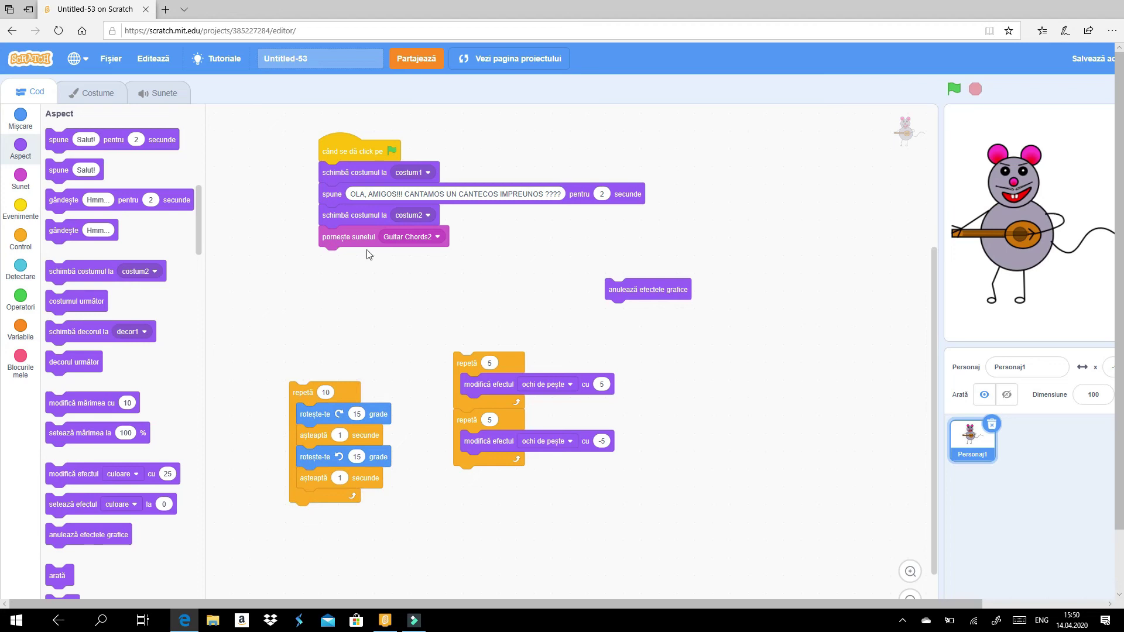
{"action": "left_click", "coordinate": [20, 239]}
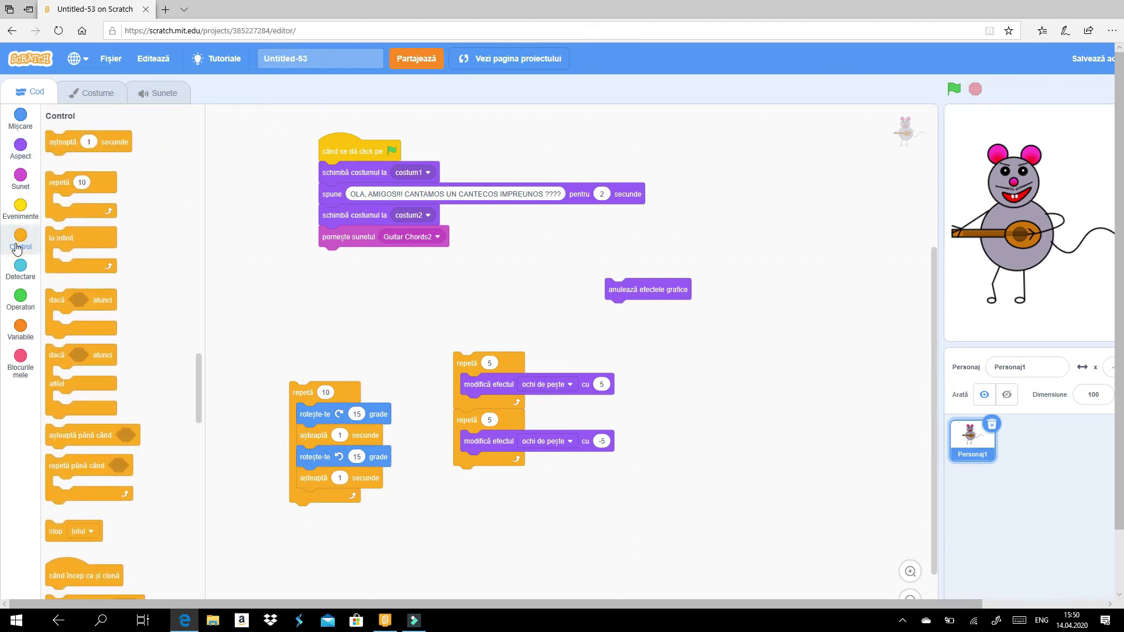
{"action": "left_click_drag", "start_coordinate": [197, 361], "coordinate": [205, 402]}
{"action": "scroll", "coordinate": [51, 225], "scroll_direction": "up", "scroll_amount": 3}
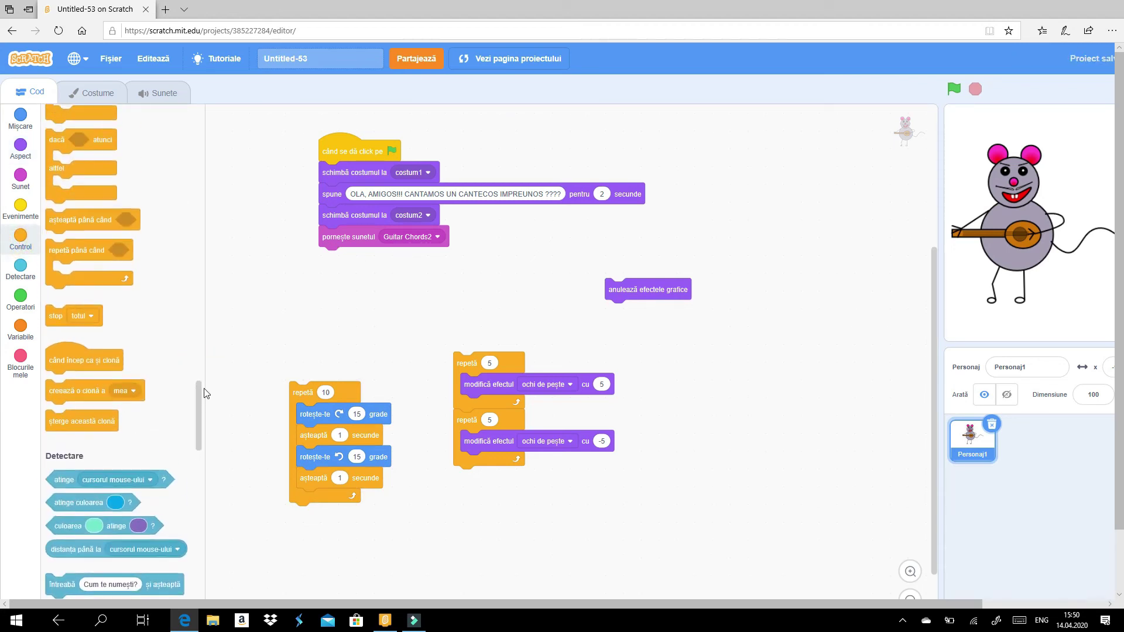
{"action": "left_click", "coordinate": [28, 208]}
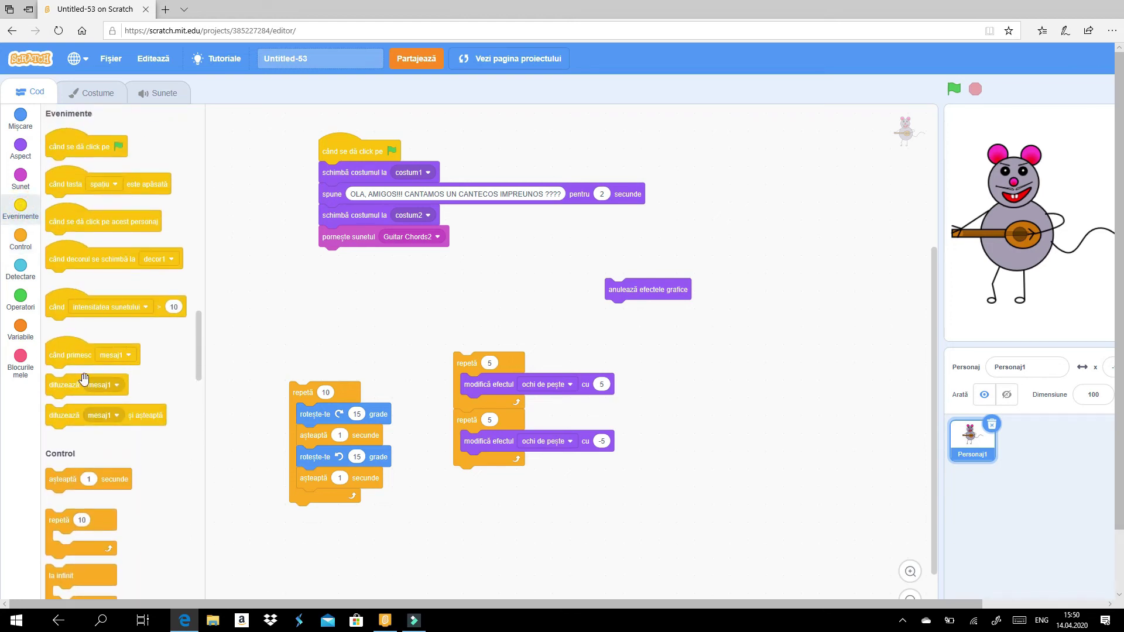
{"action": "left_click_drag", "start_coordinate": [78, 383], "coordinate": [374, 267]}
{"action": "left_click", "coordinate": [387, 261]}
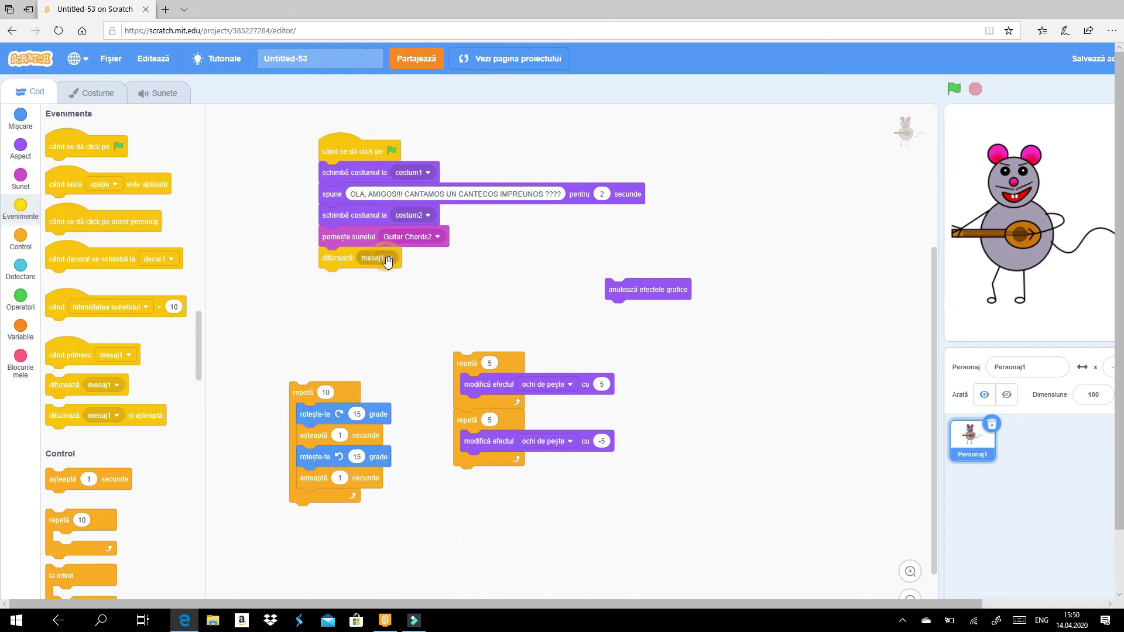
{"action": "left_click", "coordinate": [371, 288]}
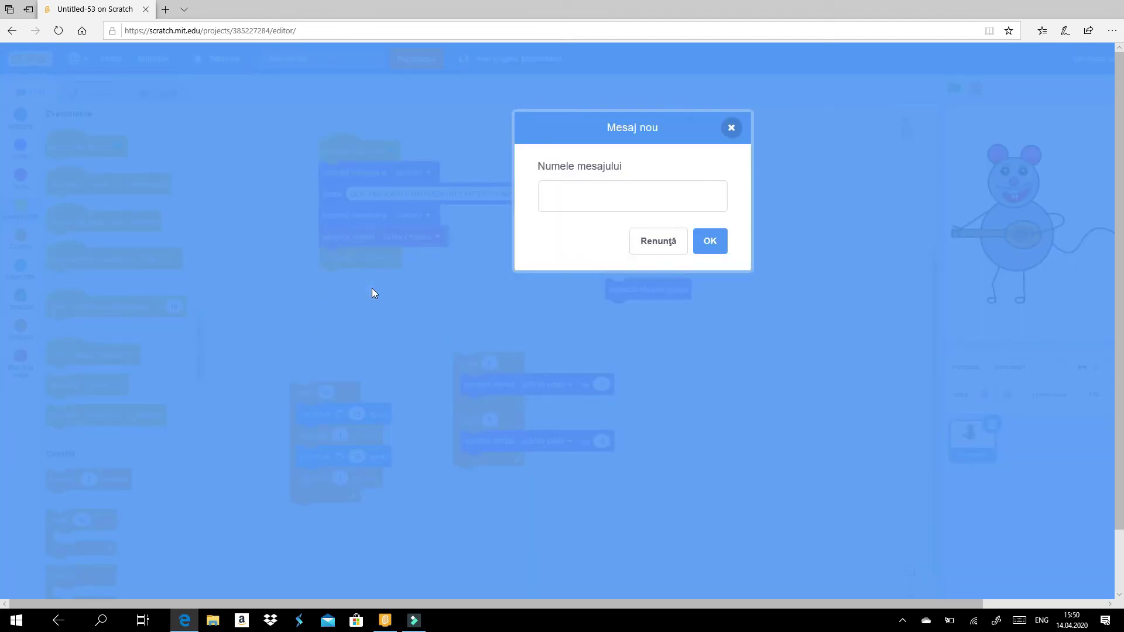
{"action": "type", "text": "danseaza"}
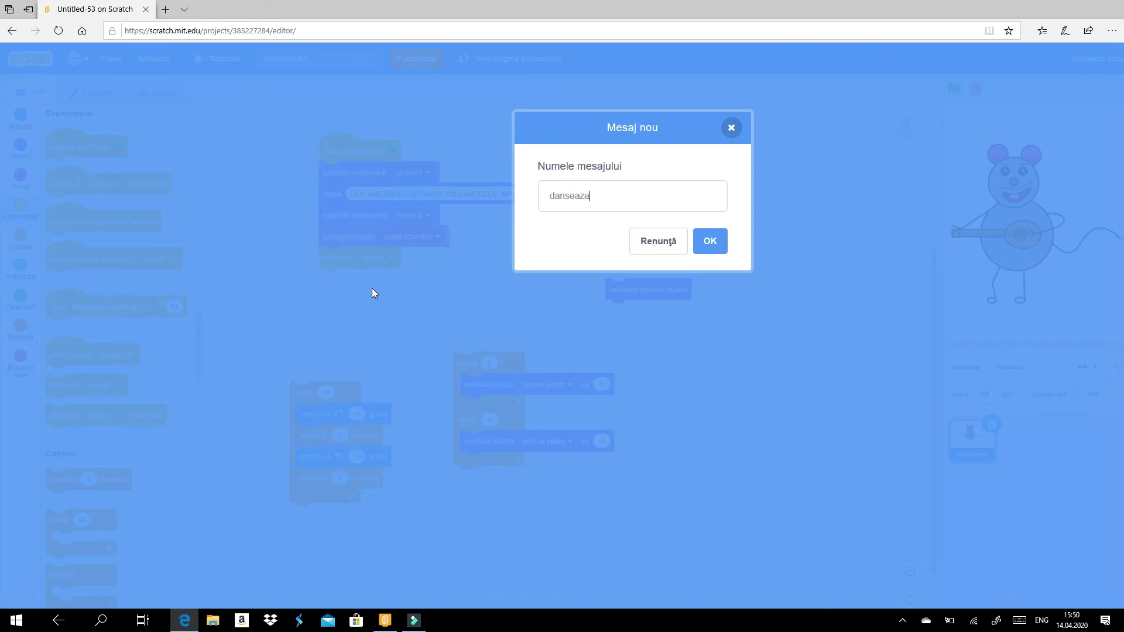
{"action": "type", "text": " amigo"}
{"action": "key", "text": "Return"}
Head both the rotation loop and the ochi de pește loops with a receive block for the message "danseaza amigo"
{"action": "left_click_drag", "start_coordinate": [56, 363], "coordinate": [304, 367]}
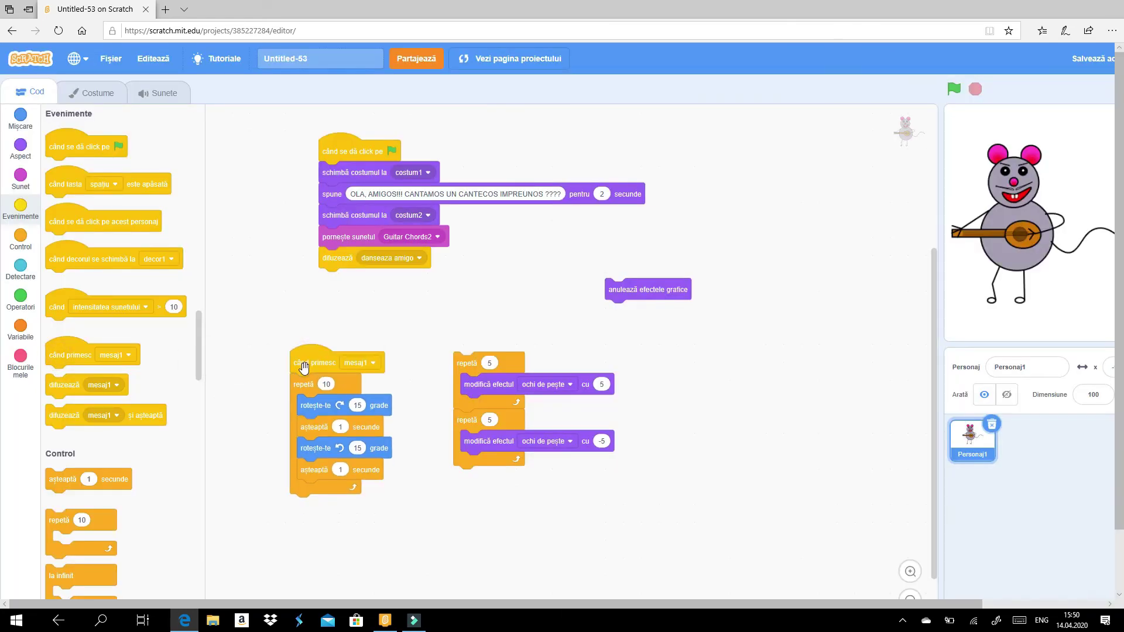
{"action": "left_click", "coordinate": [352, 361]}
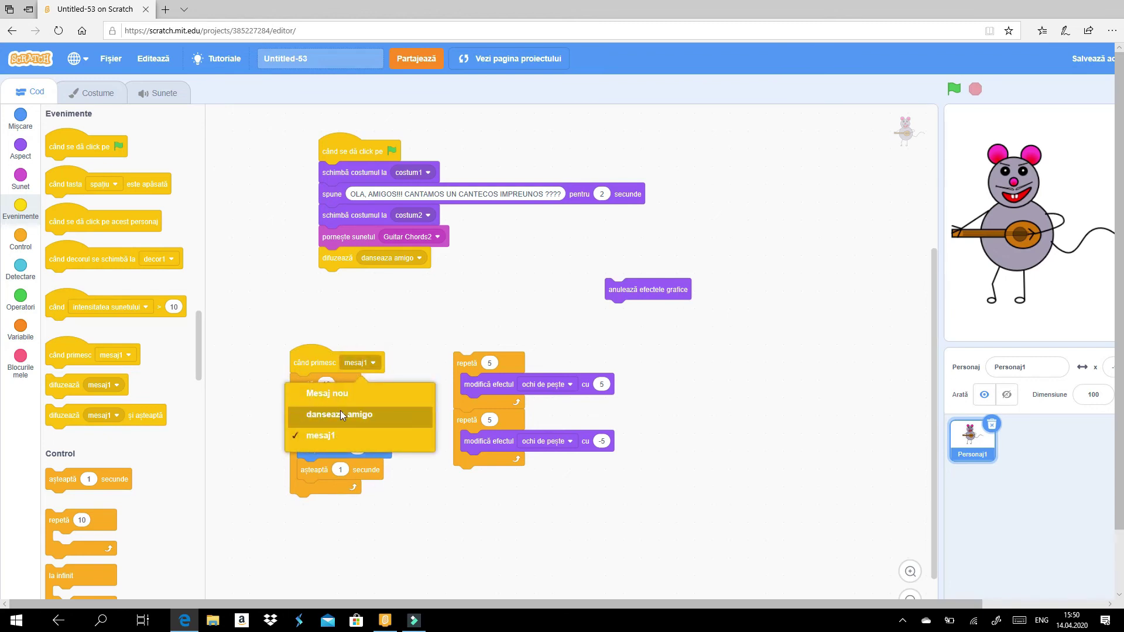
{"action": "left_click", "coordinate": [340, 414]}
{"action": "left_click_drag", "start_coordinate": [76, 362], "coordinate": [497, 333]}
{"action": "left_click", "coordinate": [533, 333]}
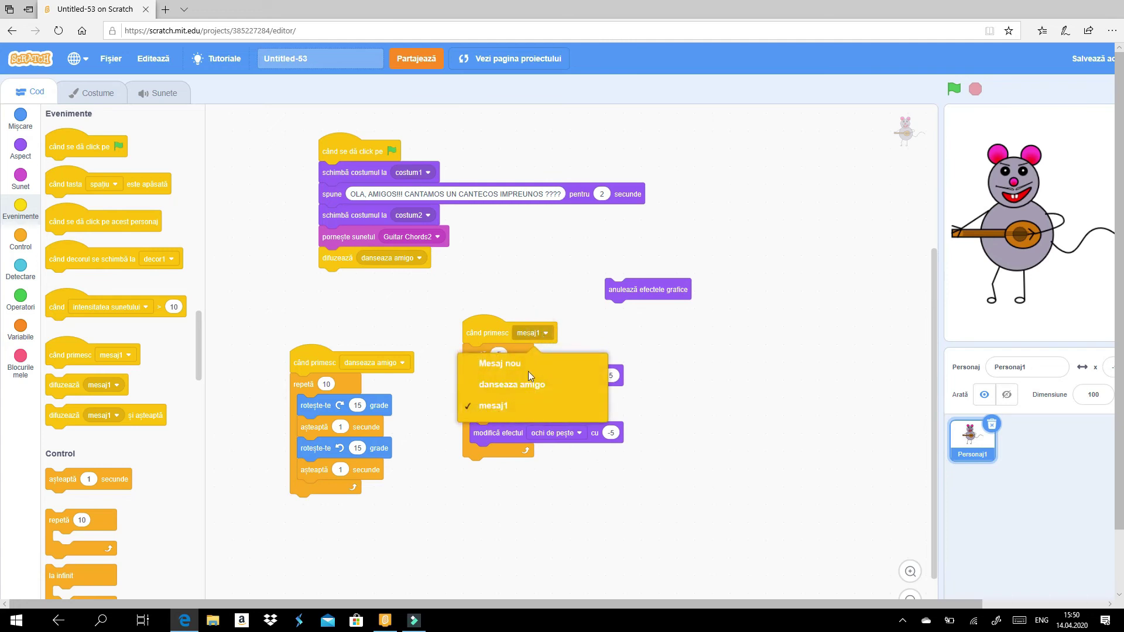
{"action": "left_click", "coordinate": [515, 385]}
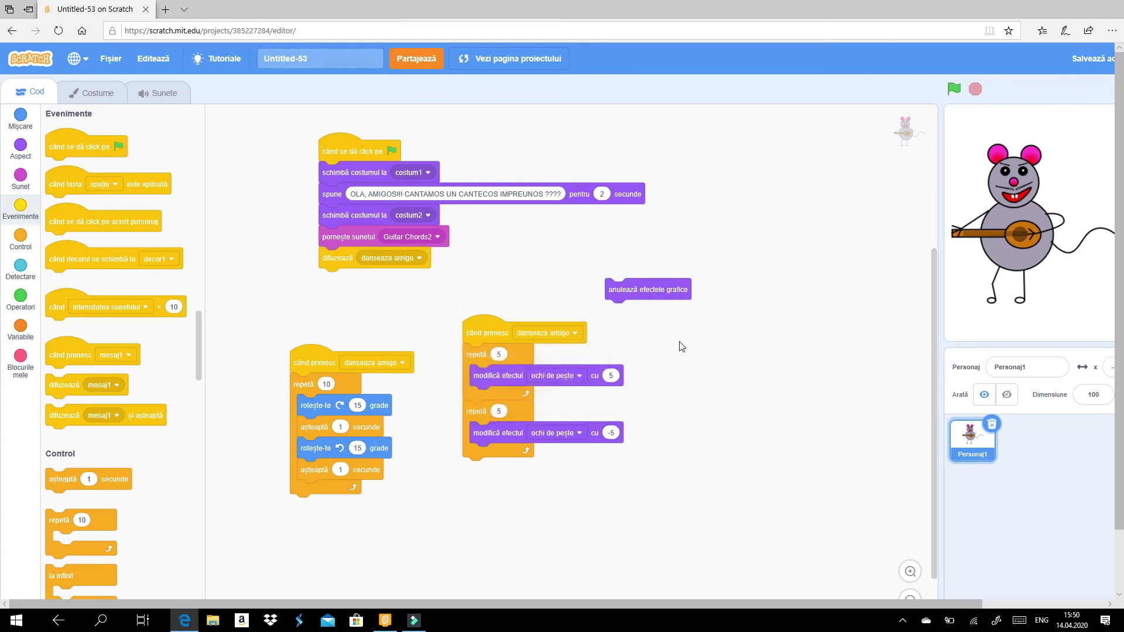
Duplicate the ochi de pește script, place the copy in the free area beside it, and change both its effects to vârtej
{"action": "right_click", "coordinate": [478, 336]}
{"action": "left_click", "coordinate": [493, 344]}
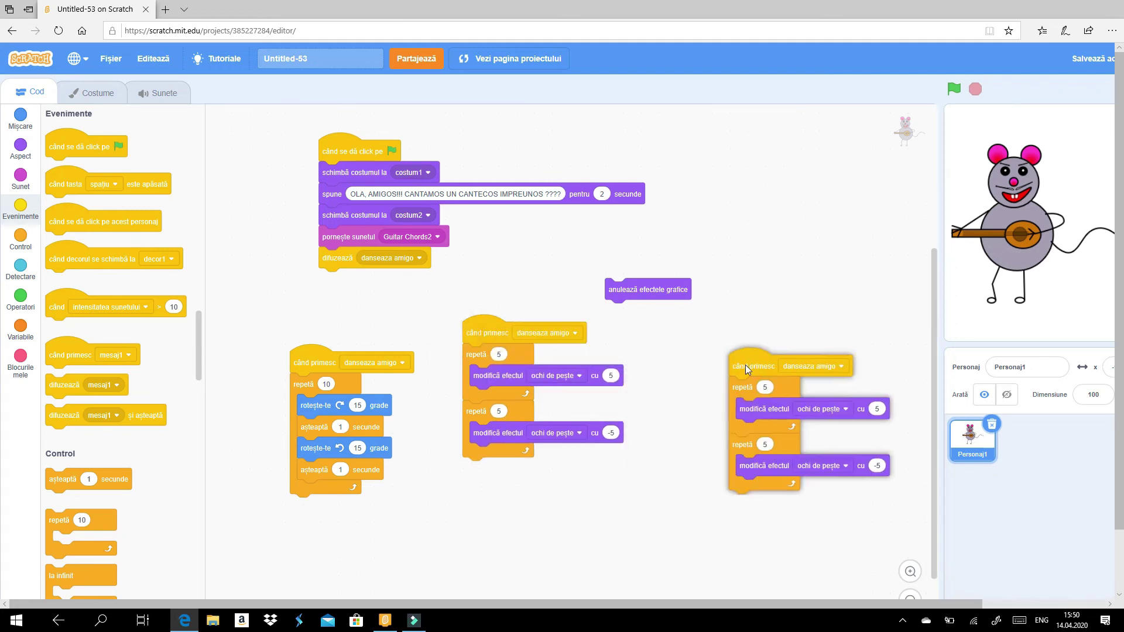
{"action": "left_click", "coordinate": [702, 329]}
{"action": "left_click", "coordinate": [803, 370]}
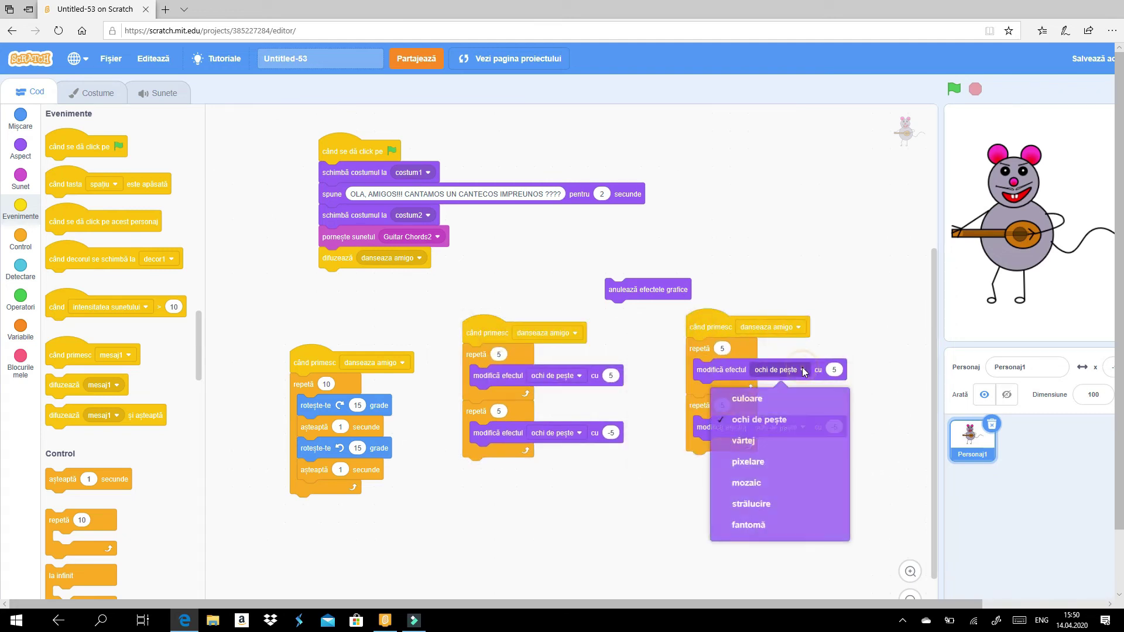
{"action": "left_click", "coordinate": [771, 437]}
{"action": "left_click", "coordinate": [781, 426]}
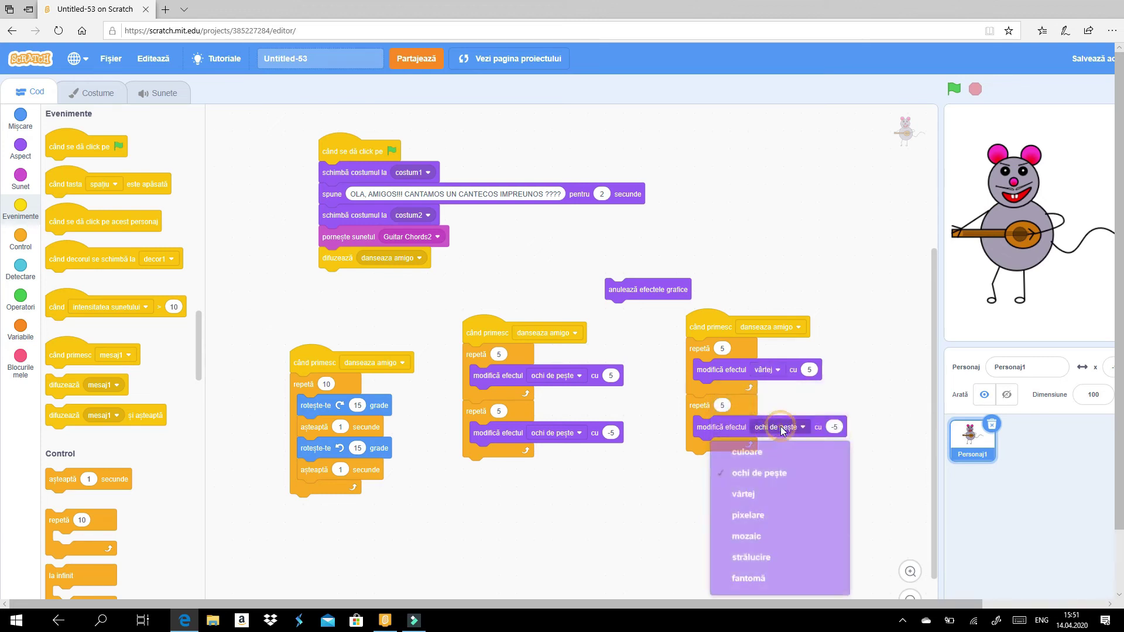
{"action": "left_click", "coordinate": [749, 496]}
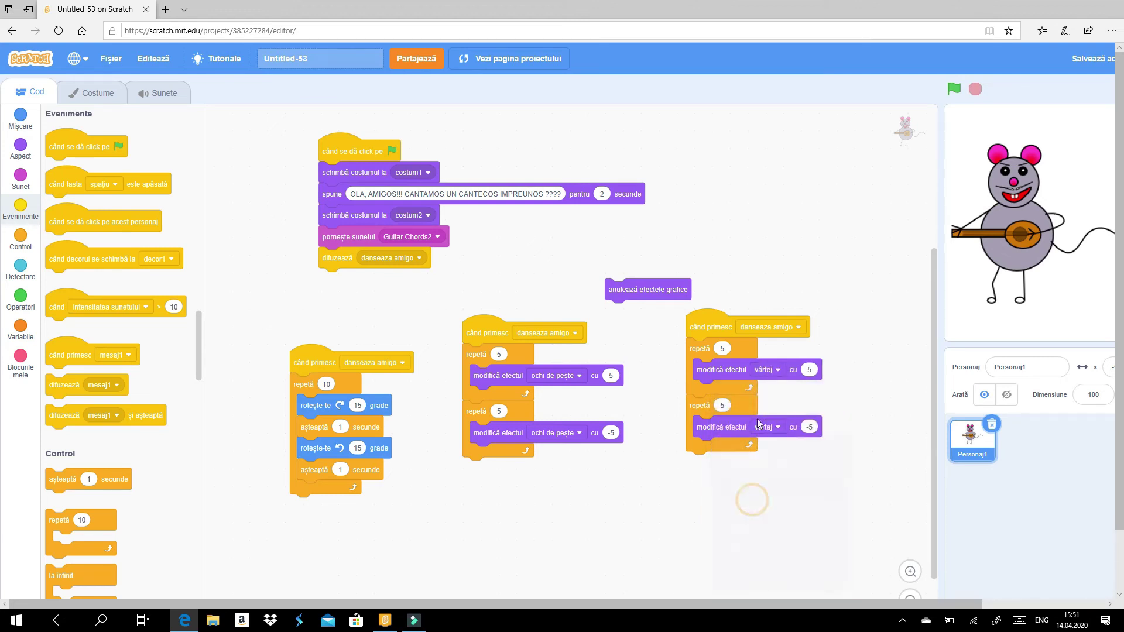
Run the vârtej script several times to test its effect on the mouse
{"action": "left_click", "coordinate": [704, 349]}
{"action": "left_click", "coordinate": [705, 350]}
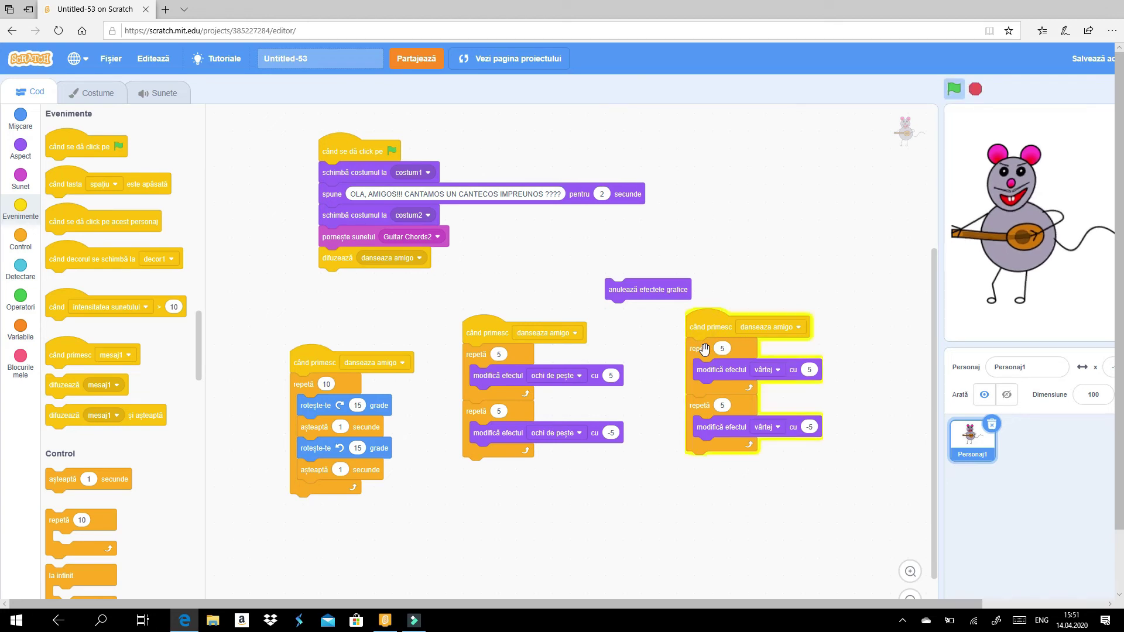
{"action": "left_click", "coordinate": [704, 349]}
{"action": "left_click", "coordinate": [704, 349]}
{"action": "left_click", "coordinate": [704, 350]}
{"action": "left_click", "coordinate": [704, 349]}
{"action": "left_click", "coordinate": [705, 350]}
Run the whole project from the green flag to watch the greeting and dance together, and stop it
{"action": "scroll", "coordinate": [791, 234], "scroll_direction": "right", "scroll_amount": 3}
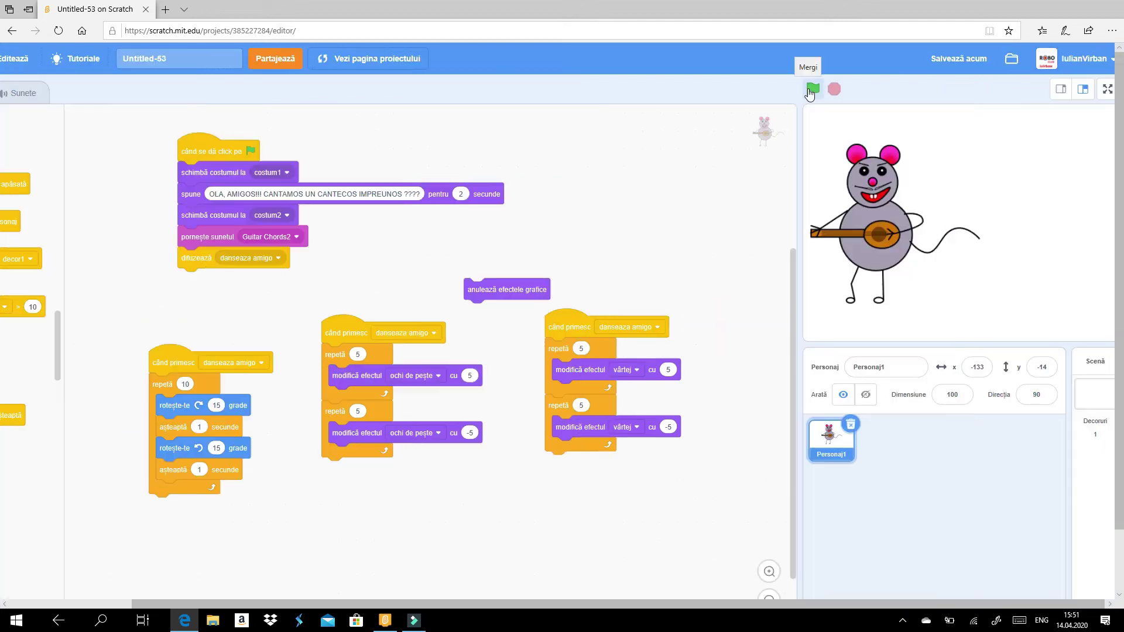
{"action": "left_click", "coordinate": [813, 89]}
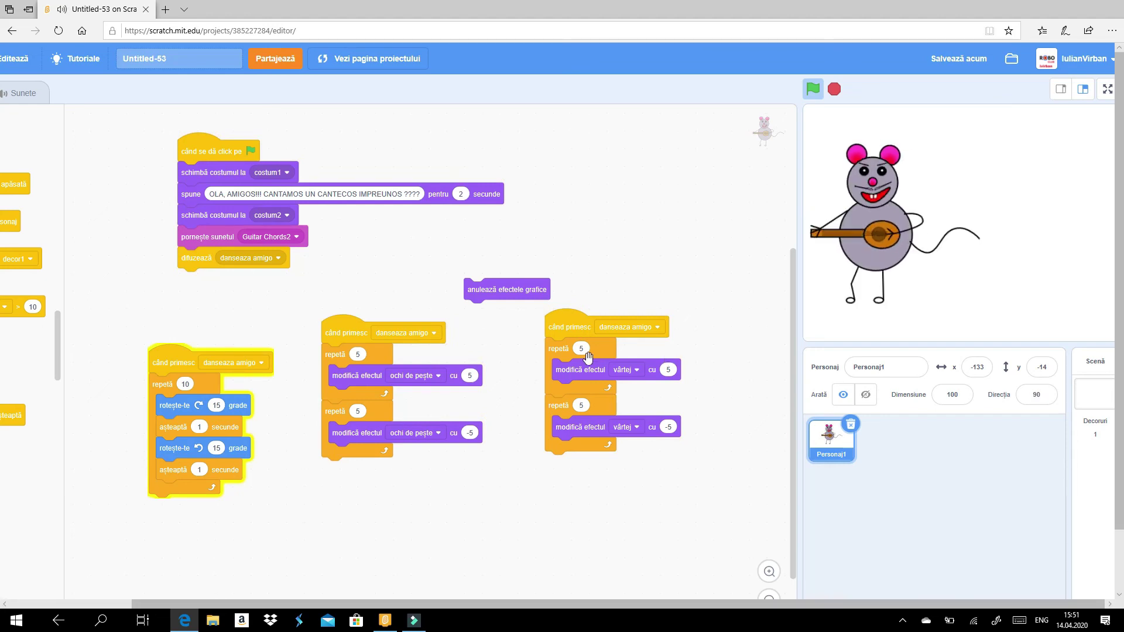
{"action": "left_click", "coordinate": [835, 91]}
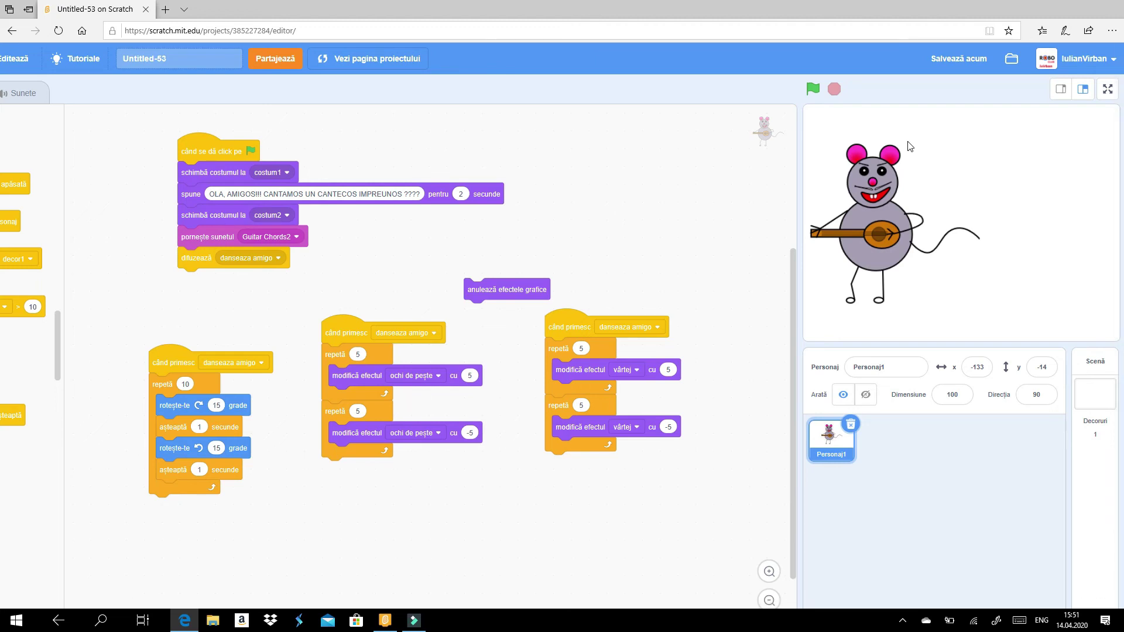
Wrap the loops under all three "danseaza amigo" receive blocks in la infinit loops and run the project
{"action": "left_click_drag", "start_coordinate": [539, 600], "coordinate": [339, 569]}
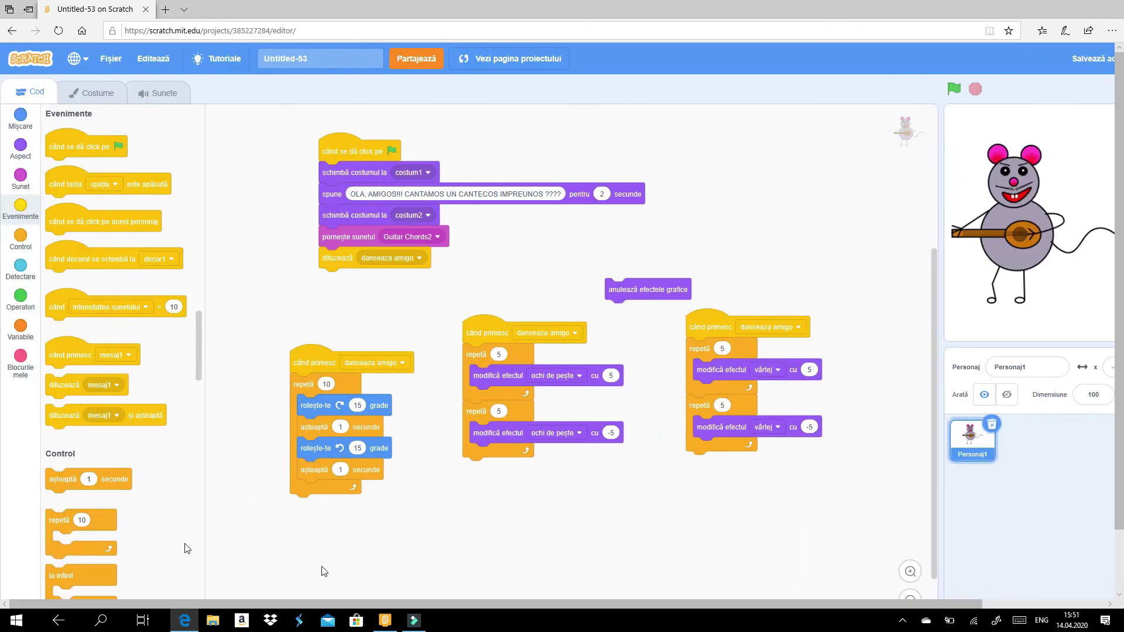
{"action": "left_click_drag", "start_coordinate": [201, 340], "coordinate": [200, 371]}
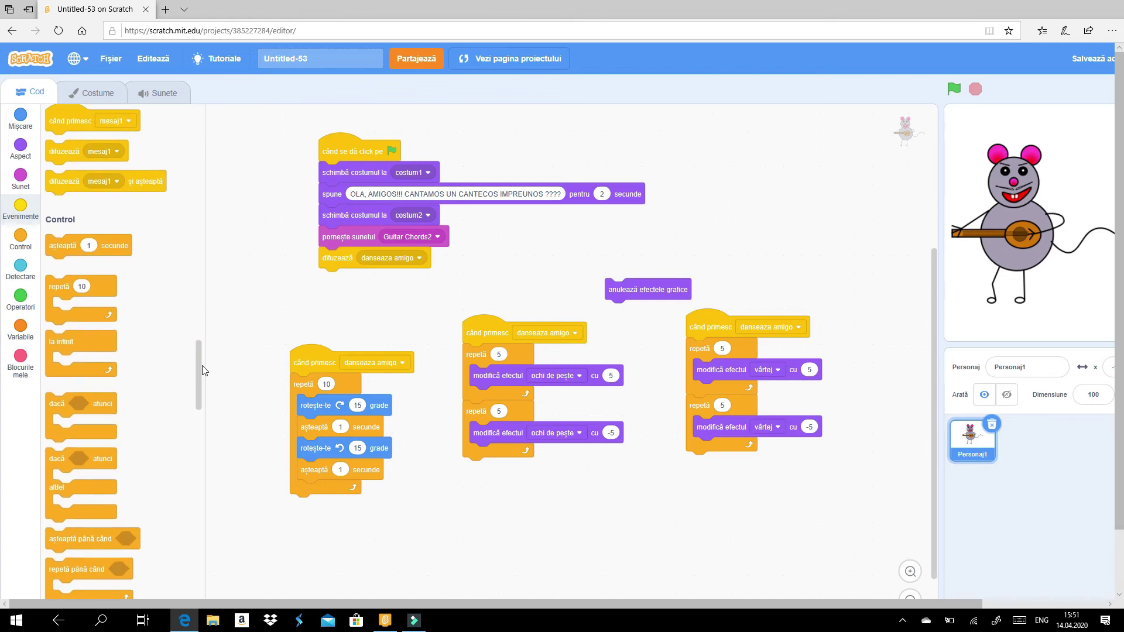
{"action": "left_click_drag", "start_coordinate": [53, 335], "coordinate": [477, 345]}
{"action": "left_click_drag", "start_coordinate": [60, 345], "coordinate": [690, 342]}
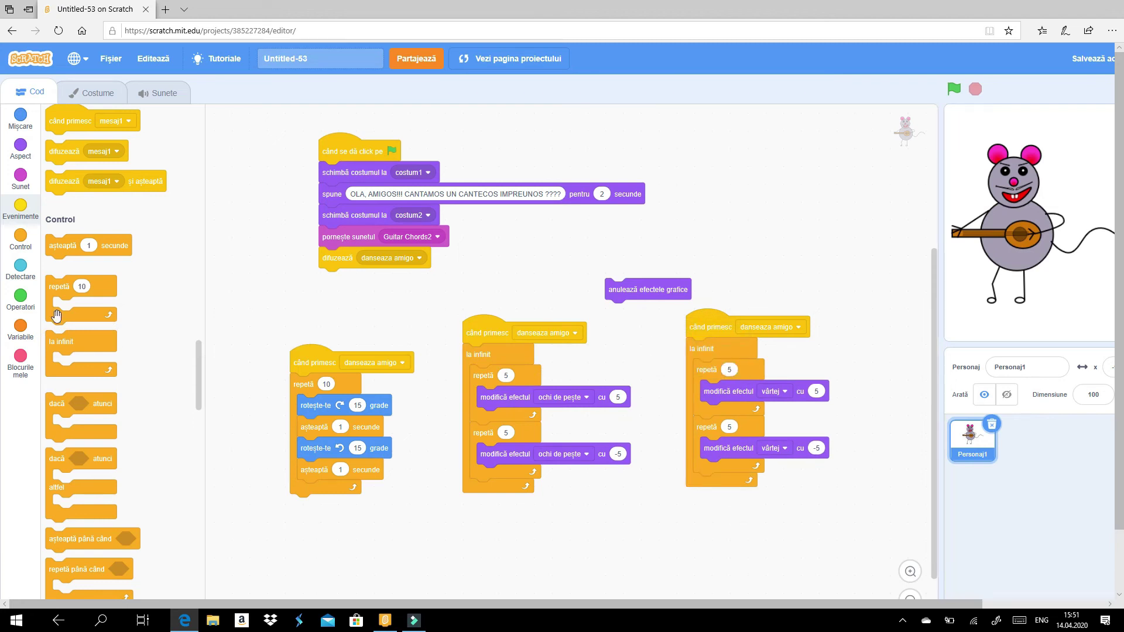
{"action": "left_click_drag", "start_coordinate": [58, 343], "coordinate": [288, 372]}
{"action": "left_click", "coordinate": [954, 88]}
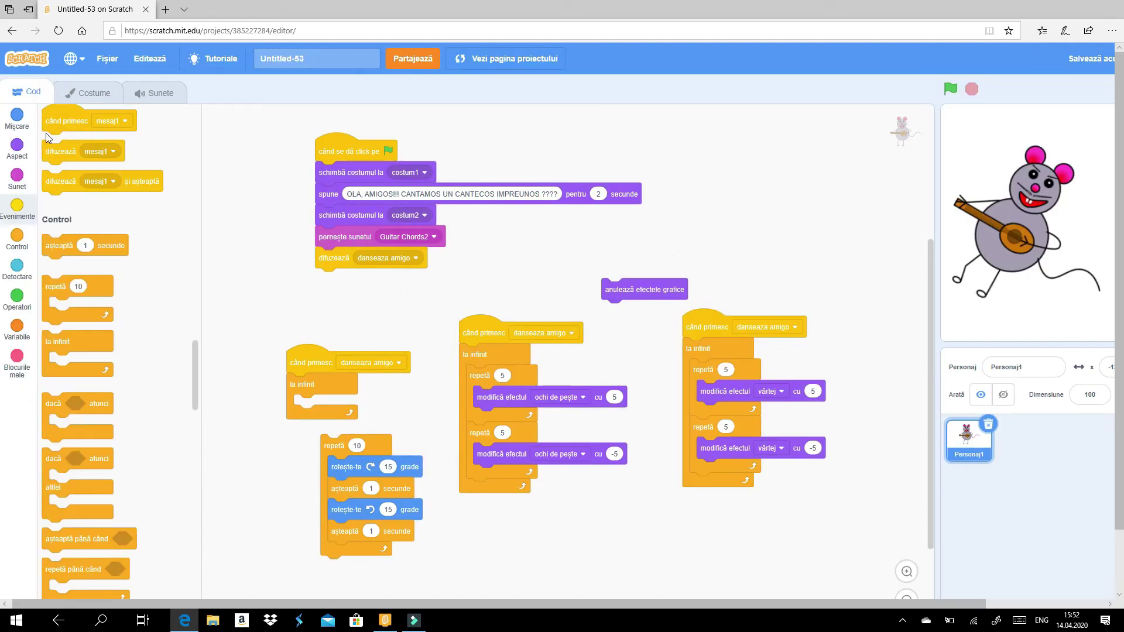
Insert a point in direction 90 block directly beneath the green flag block and test the project in full screen
{"action": "left_click", "coordinate": [18, 134]}
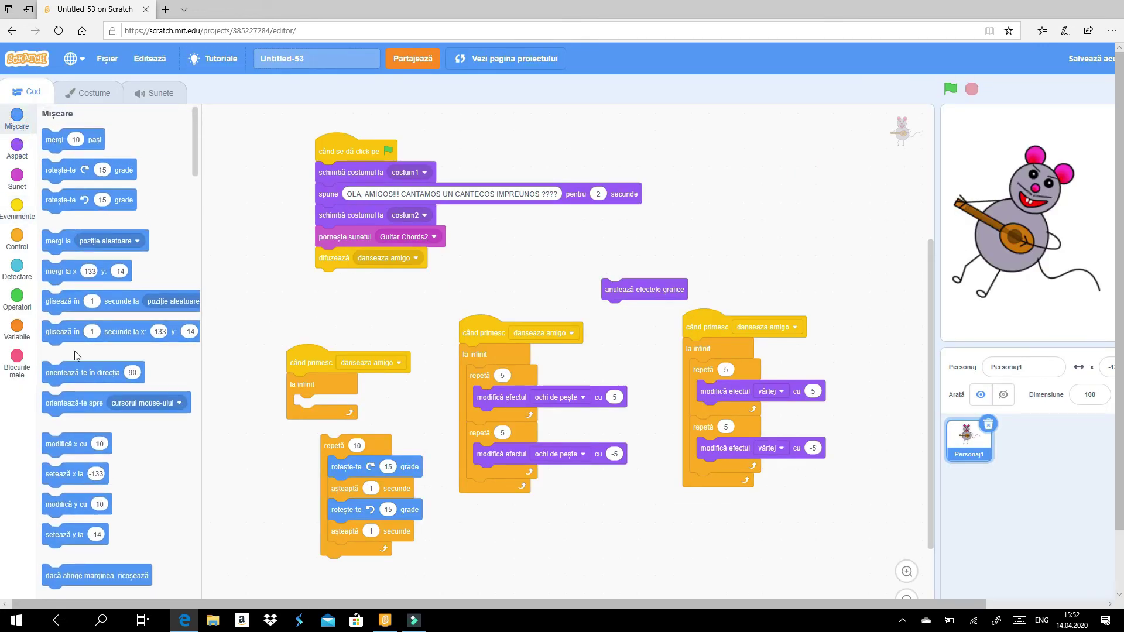
{"action": "left_click_drag", "start_coordinate": [58, 383], "coordinate": [332, 173]}
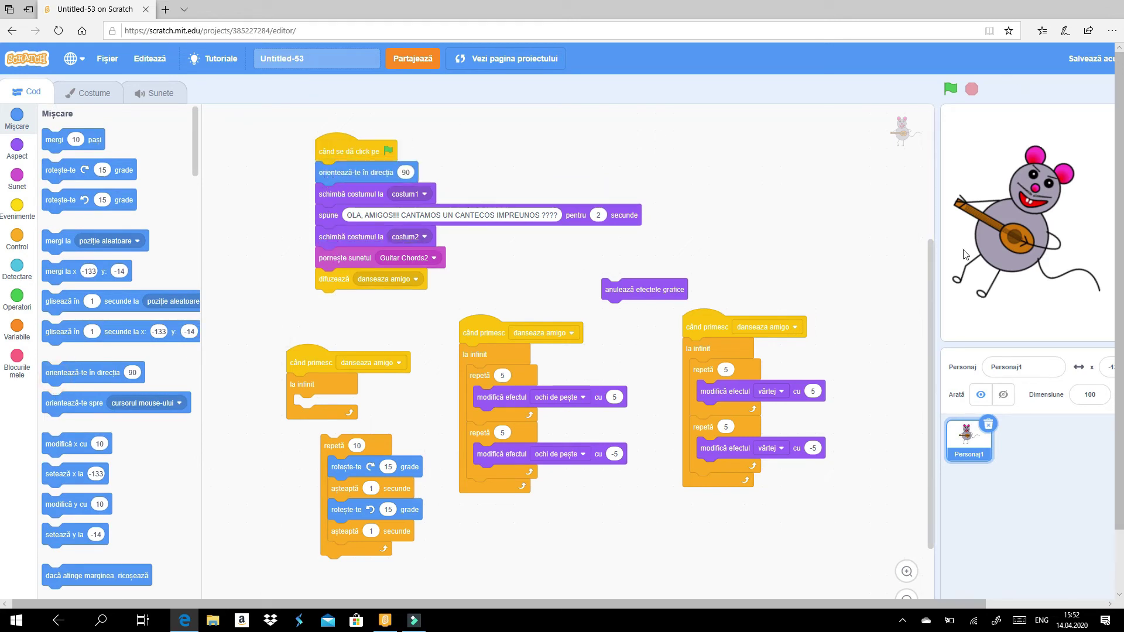
{"action": "left_click_drag", "start_coordinate": [842, 605], "coordinate": [1018, 591]}
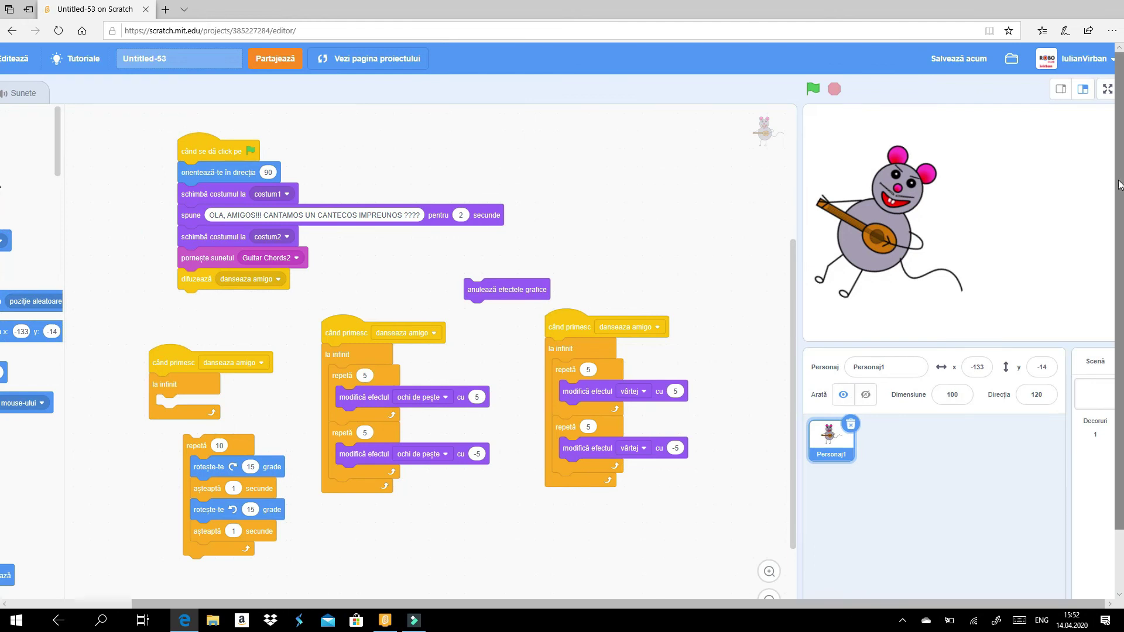
{"action": "left_click", "coordinate": [1104, 91]}
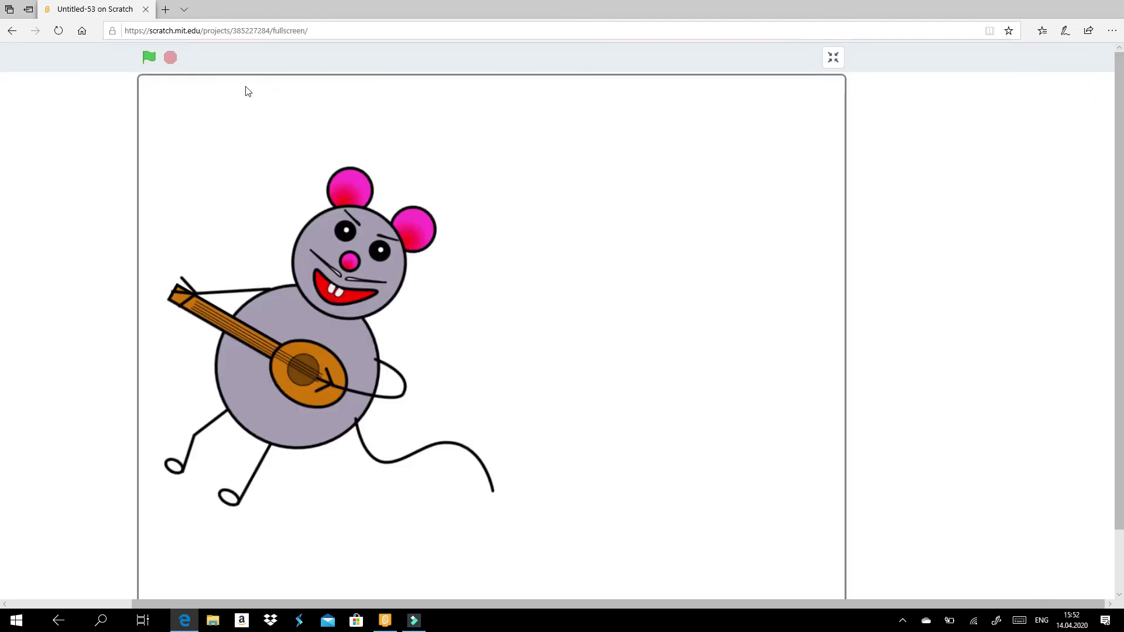
{"action": "left_click", "coordinate": [150, 58]}
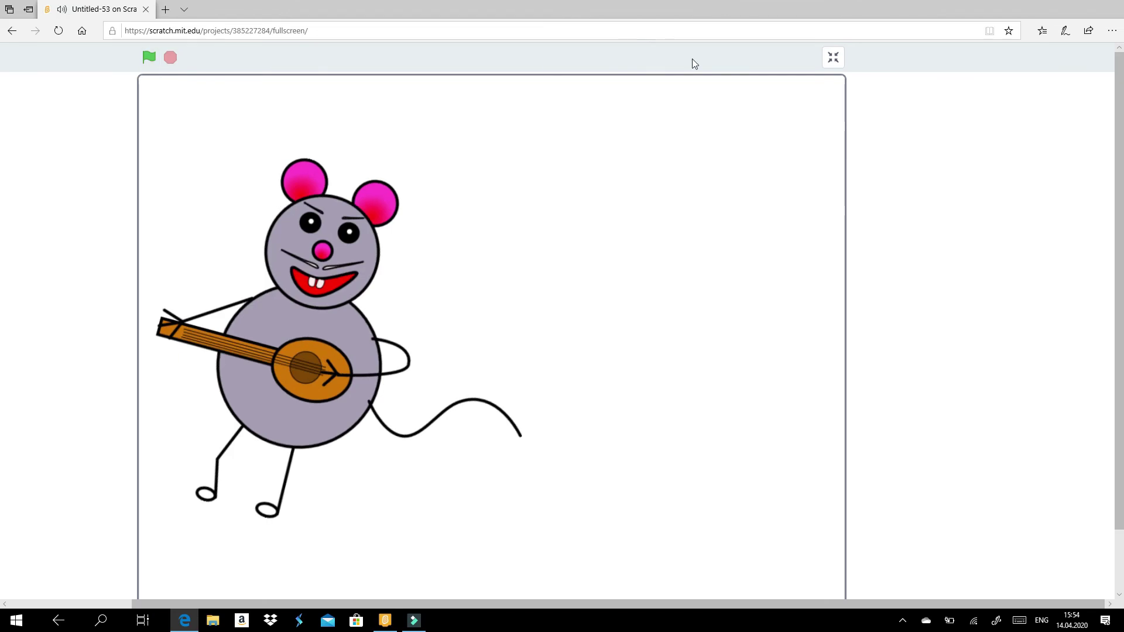
{"action": "left_click", "coordinate": [833, 57]}
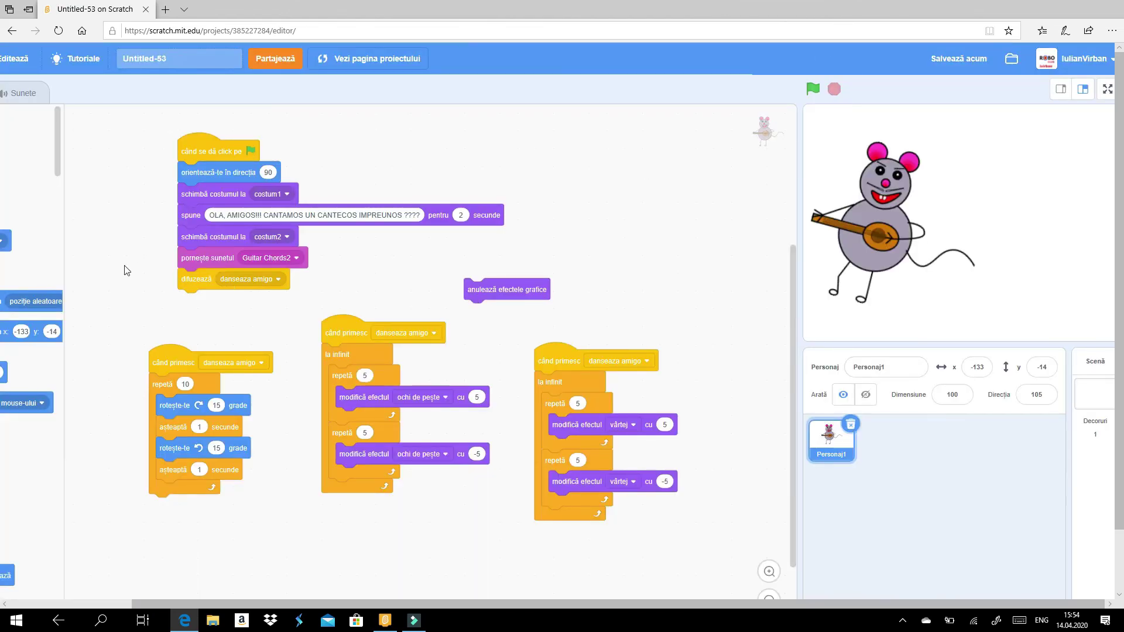
Move the "danseaza amigo" broadcast above the Guitar Chords2 sound block and wrap the sound block in a la infinit loop
{"action": "left_click_drag", "start_coordinate": [151, 611], "coordinate": [3, 603]}
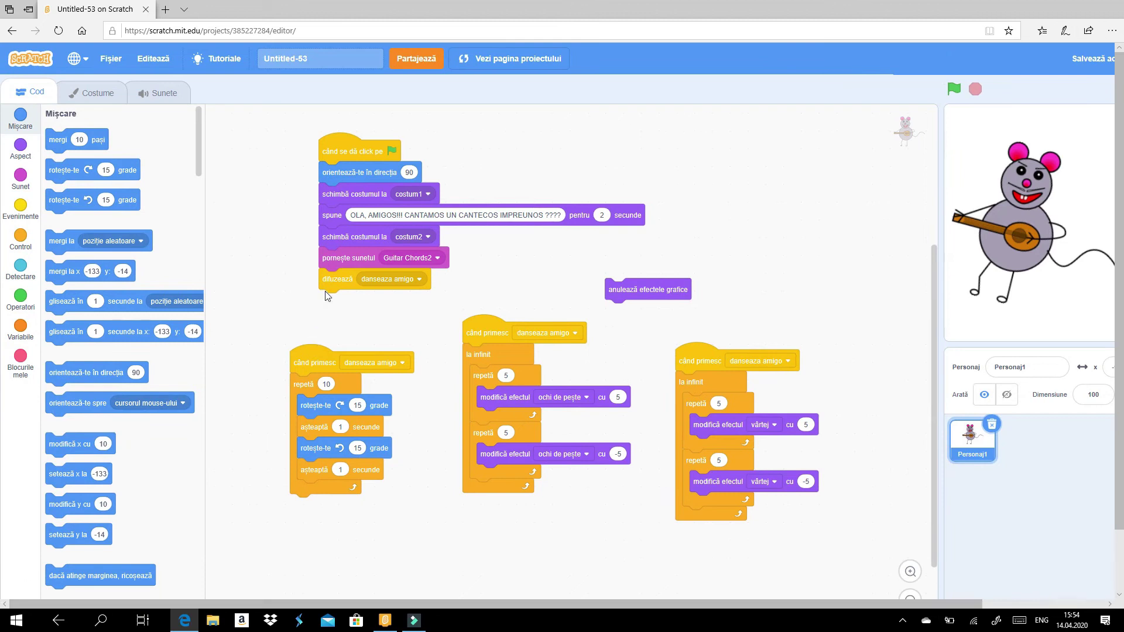
{"action": "mouse_move", "coordinate": [333, 281]}
{"action": "left_mouse_down"}
{"action": "mouse_move", "coordinate": [335, 245]}
{"action": "mouse_move", "coordinate": [334, 260]}
{"action": "left_mouse_up"}
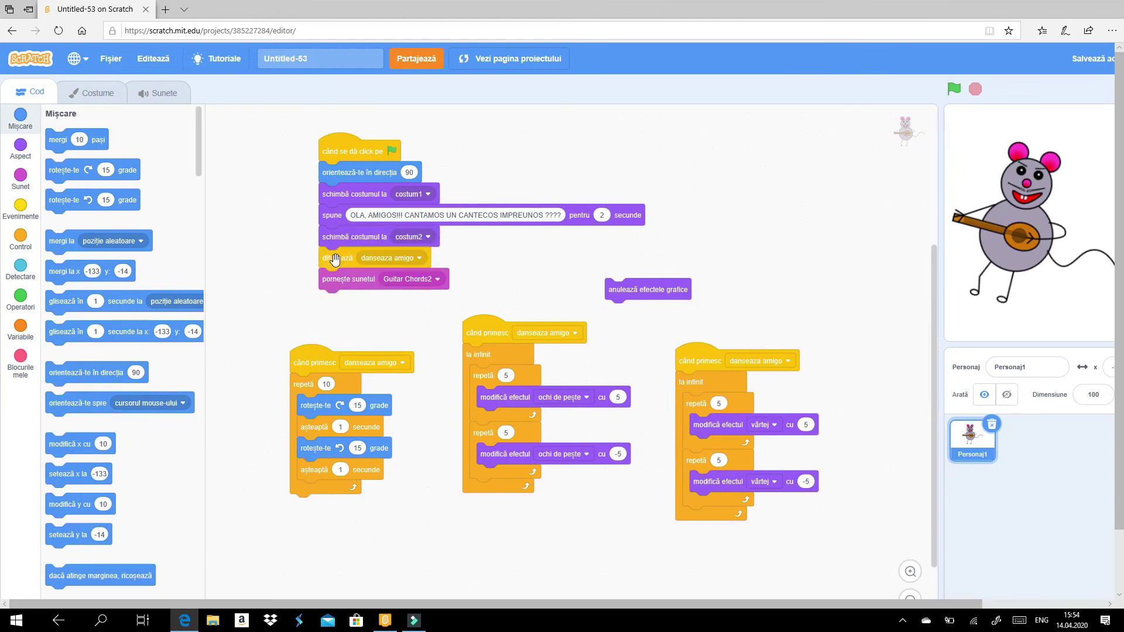
{"action": "left_click", "coordinate": [18, 238]}
{"action": "left_click_drag", "start_coordinate": [58, 249], "coordinate": [330, 279]}
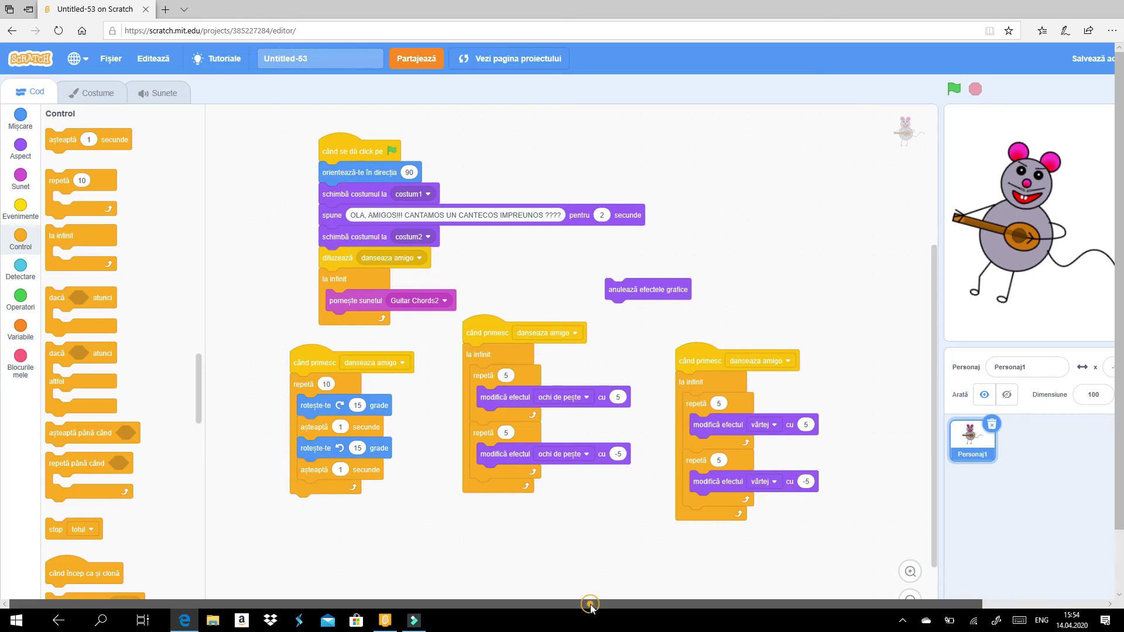
Run the project in full screen to check the looped guitar sound, and return to the editor
{"action": "left_click_drag", "start_coordinate": [590, 603], "coordinate": [742, 601]}
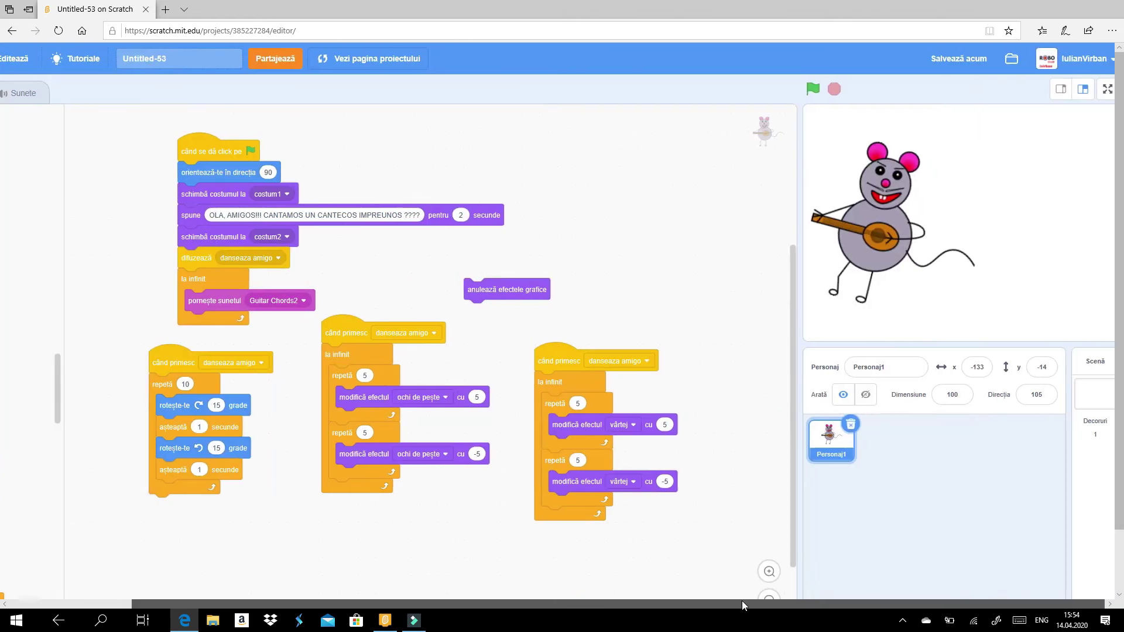
{"action": "left_click", "coordinate": [1107, 90]}
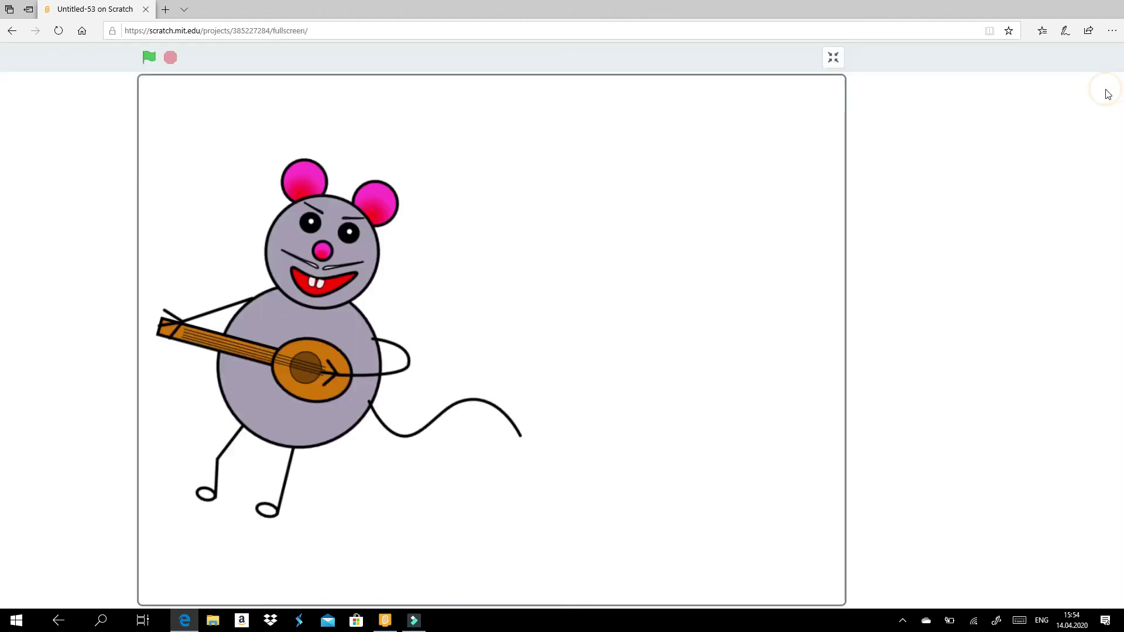
{"action": "left_click", "coordinate": [149, 61]}
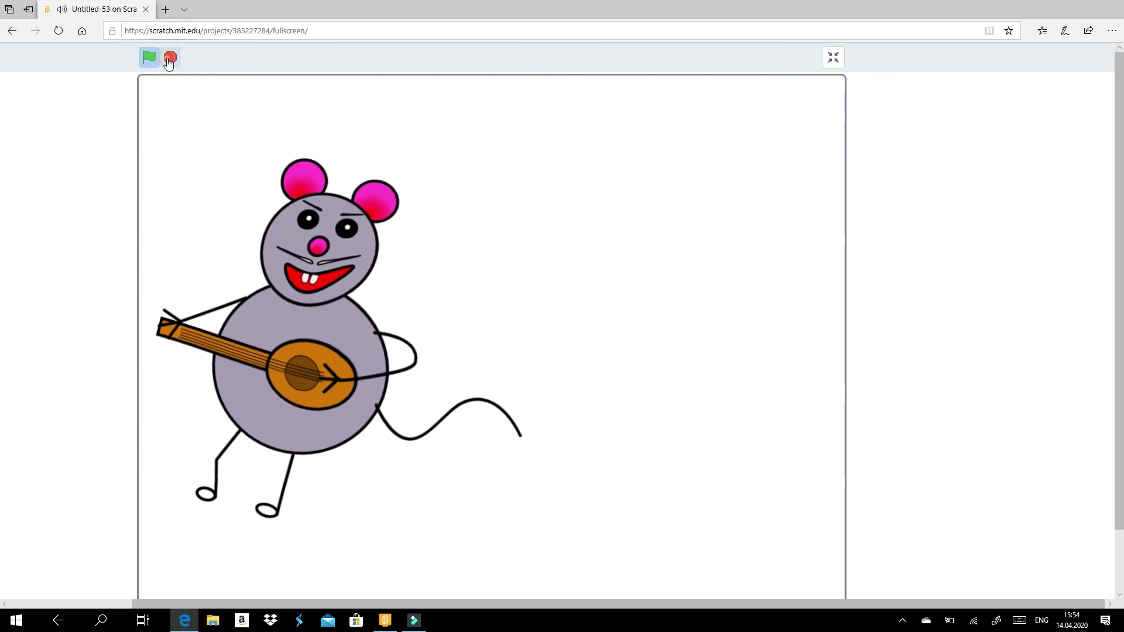
{"action": "left_click", "coordinate": [833, 57]}
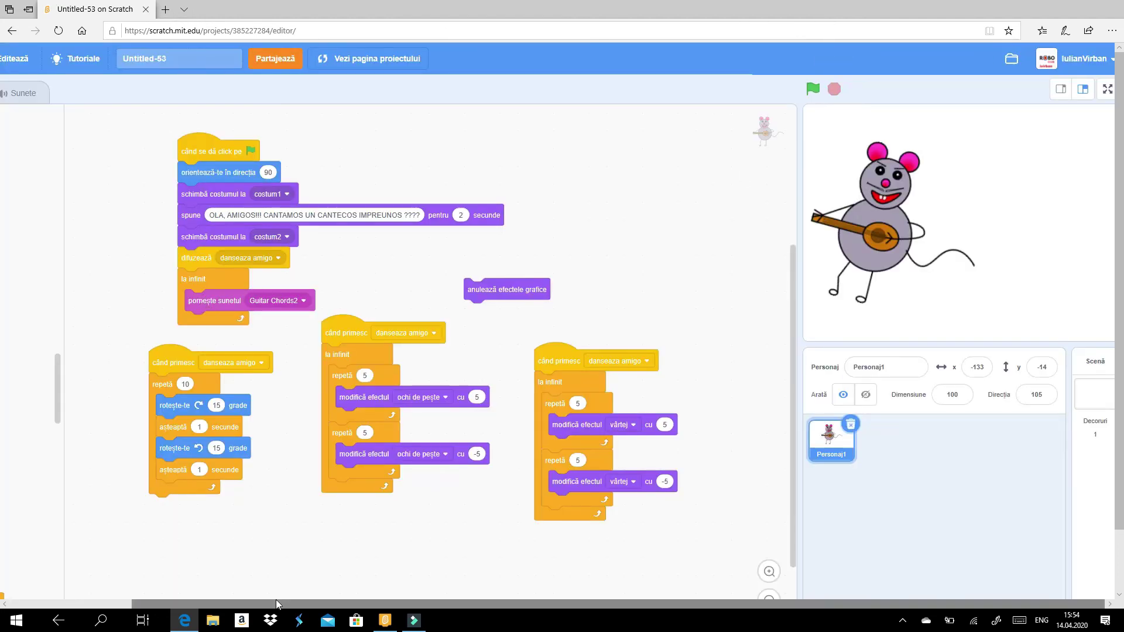
Replace the start sound block in the main script's la infinit loop with a play Guitar Chords2 until done block, discarding the old one
{"action": "left_click_drag", "start_coordinate": [272, 606], "coordinate": [150, 606]}
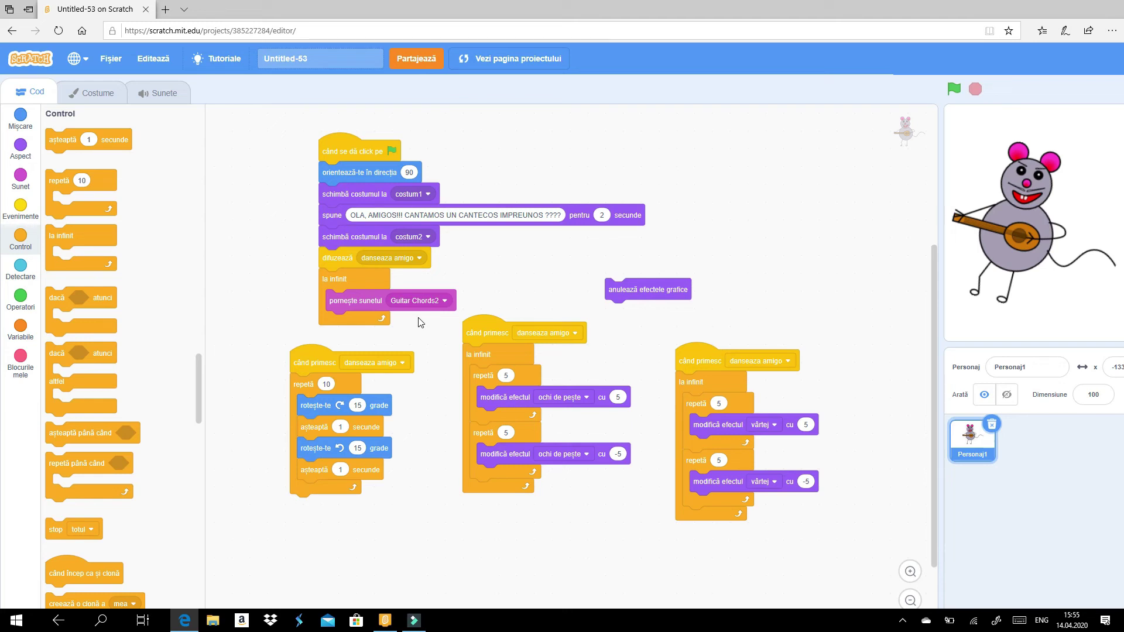
{"action": "left_click", "coordinate": [19, 179]}
{"action": "left_click_drag", "start_coordinate": [82, 143], "coordinate": [708, 152]}
{"action": "left_click_drag", "start_coordinate": [369, 300], "coordinate": [714, 211]}
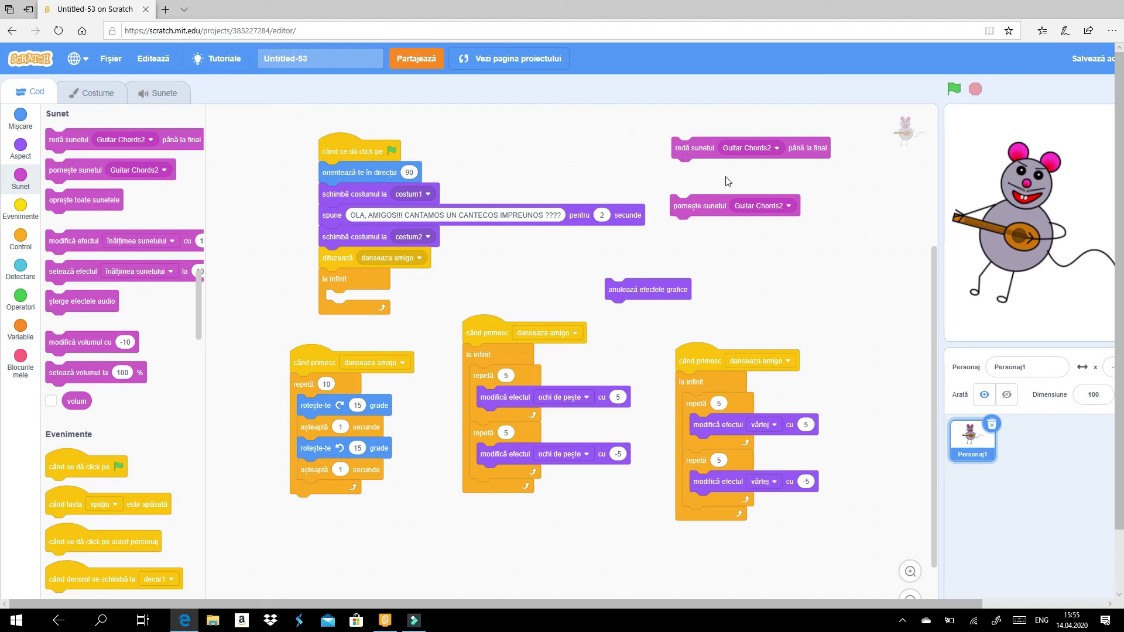
{"action": "mouse_move", "coordinate": [703, 204]}
{"action": "left_mouse_down"}
{"action": "mouse_move", "coordinate": [650, 244]}
{"action": "mouse_move", "coordinate": [765, 221]}
{"action": "mouse_move", "coordinate": [703, 202]}
{"action": "mouse_move", "coordinate": [513, 300]}
{"action": "mouse_move", "coordinate": [375, 314]}
{"action": "mouse_move", "coordinate": [710, 217]}
{"action": "left_mouse_up"}
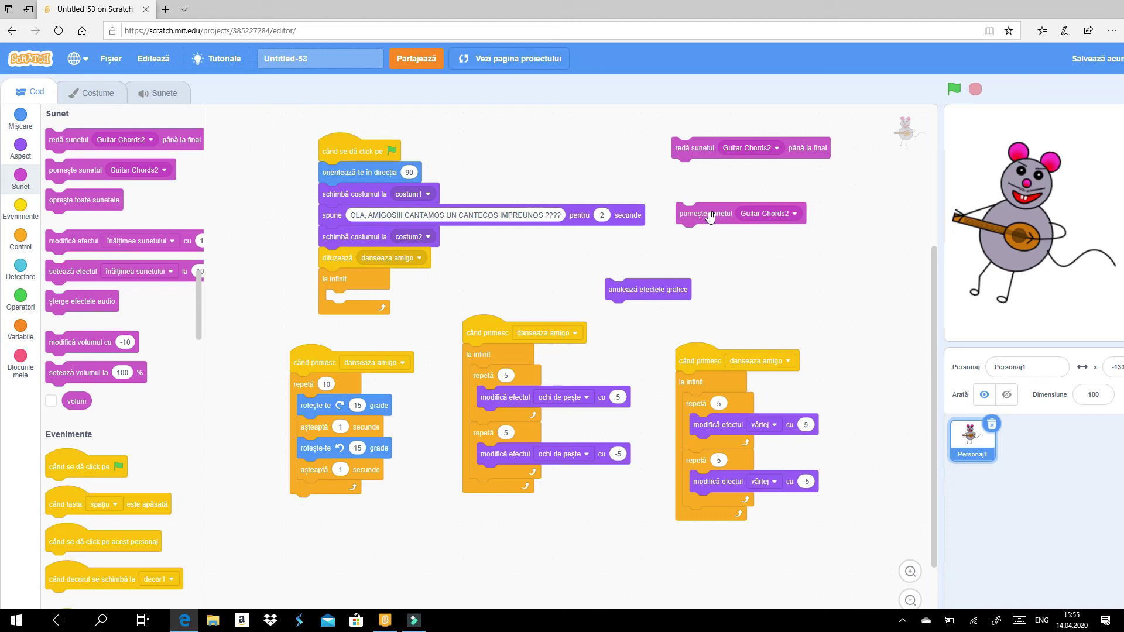
{"action": "left_click_drag", "start_coordinate": [709, 215], "coordinate": [135, 205]}
{"action": "left_click_drag", "start_coordinate": [696, 152], "coordinate": [354, 310]}
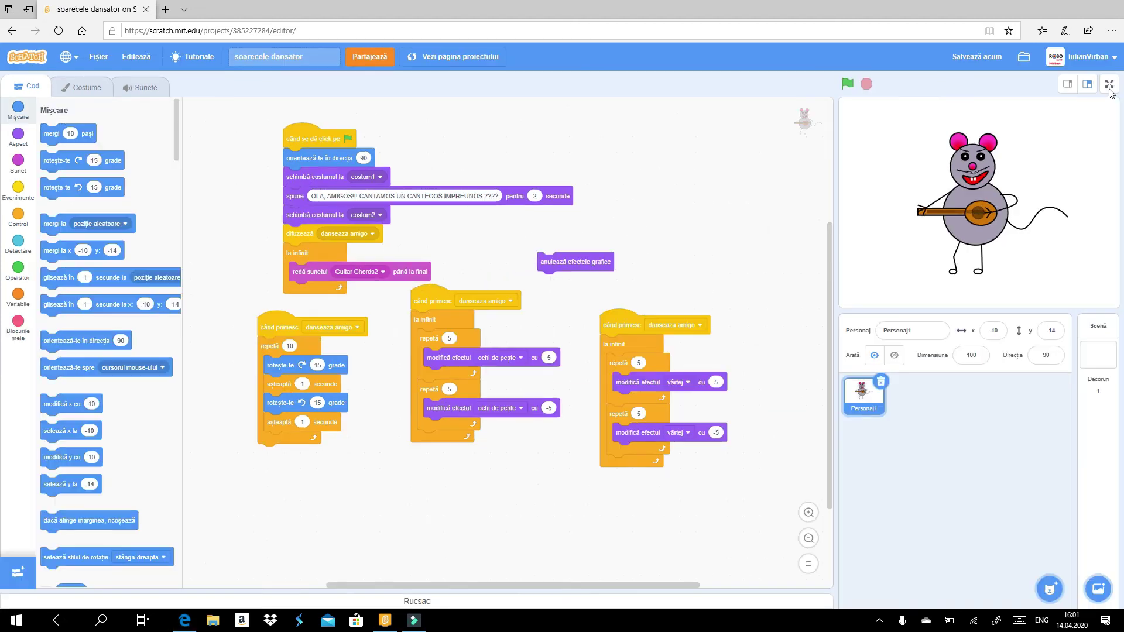
Play the finished dancing mouse project in full screen, stop it, and go back to the editor
{"action": "left_click", "coordinate": [1111, 92]}
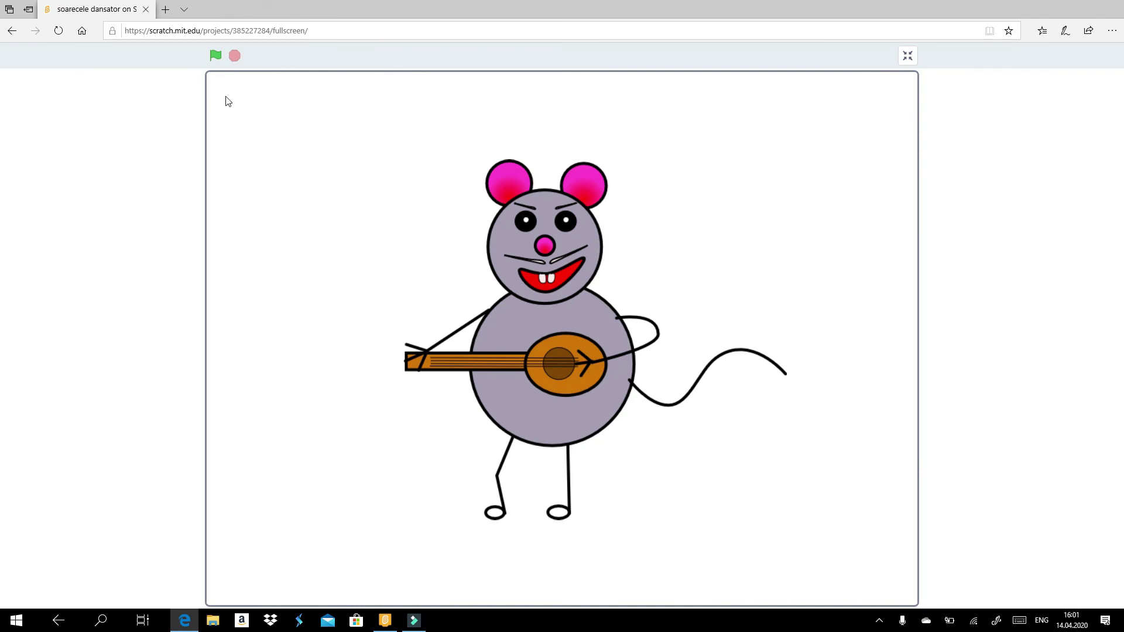
{"action": "left_click", "coordinate": [216, 56]}
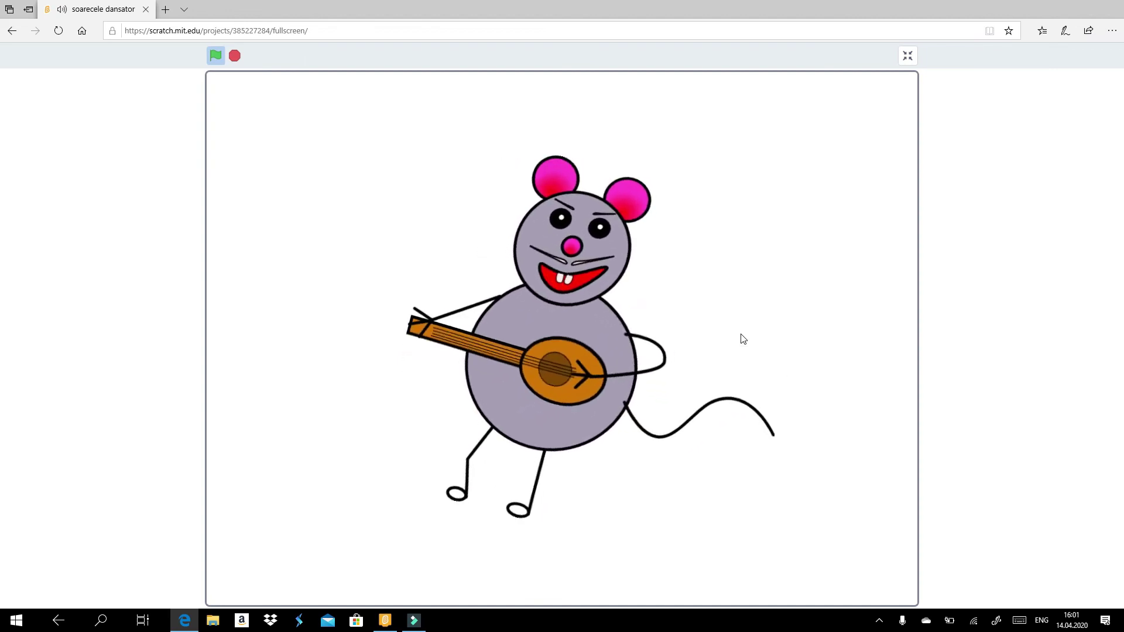
{"action": "left_click", "coordinate": [234, 56]}
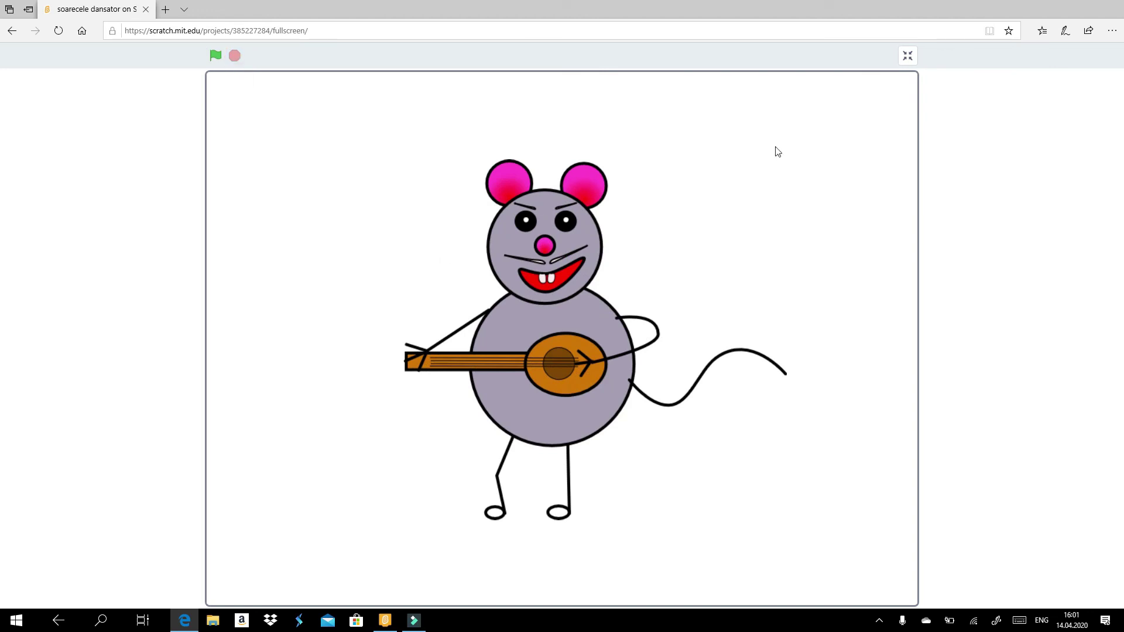
{"action": "left_click", "coordinate": [908, 56]}
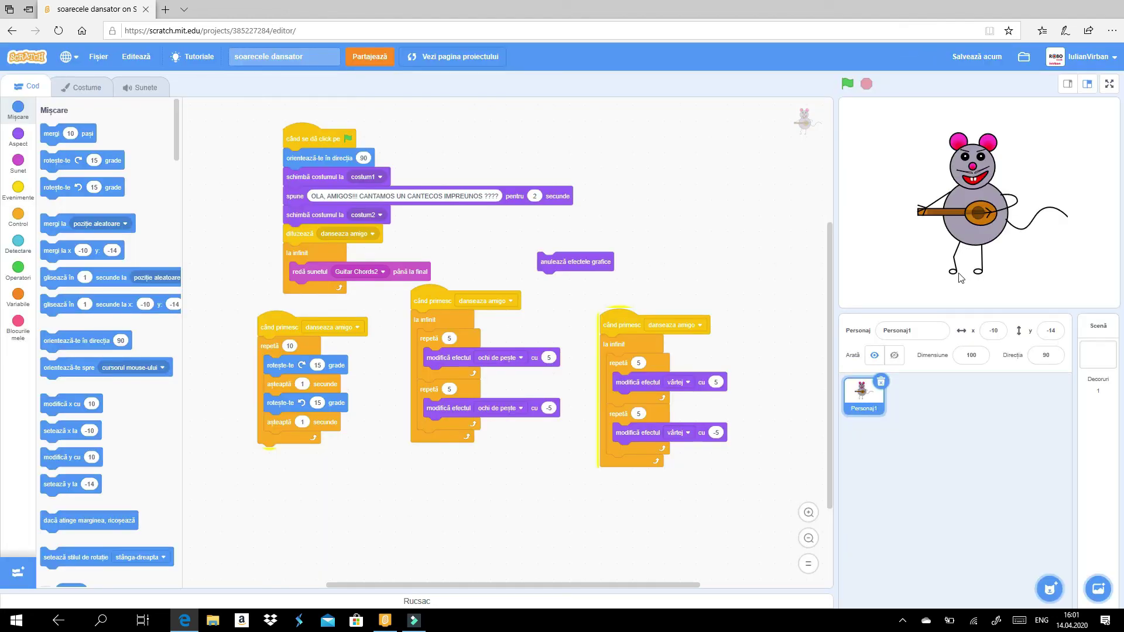
Duplicate costume costum2 and, in the new costum3, reshape the left leg so its lower end points outward
{"action": "left_click", "coordinate": [82, 87]}
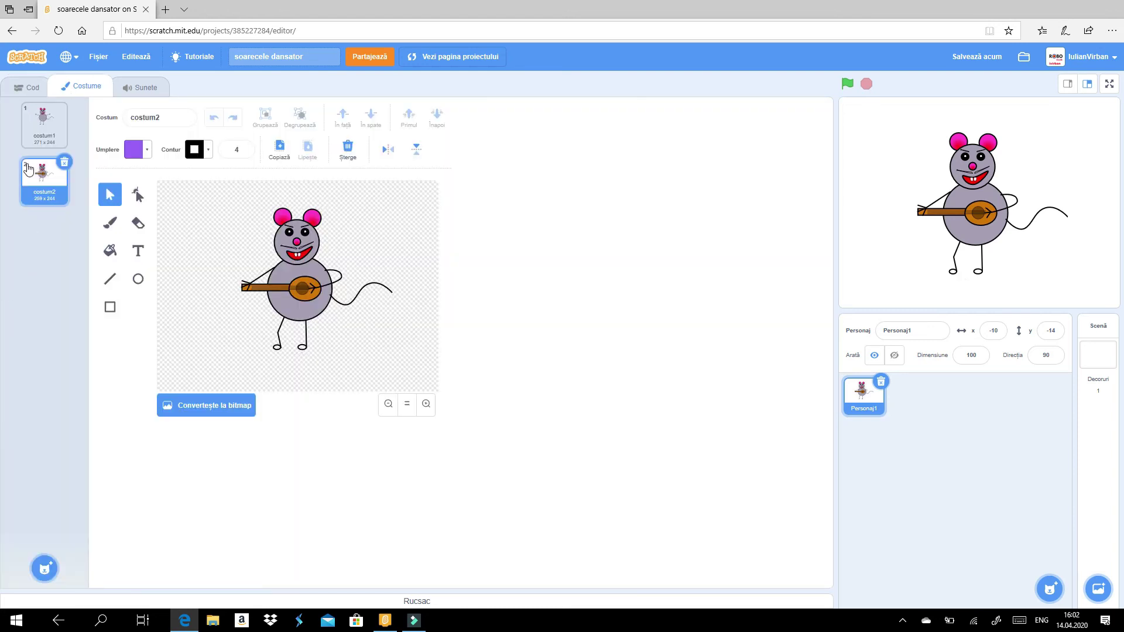
{"action": "right_click", "coordinate": [49, 194]}
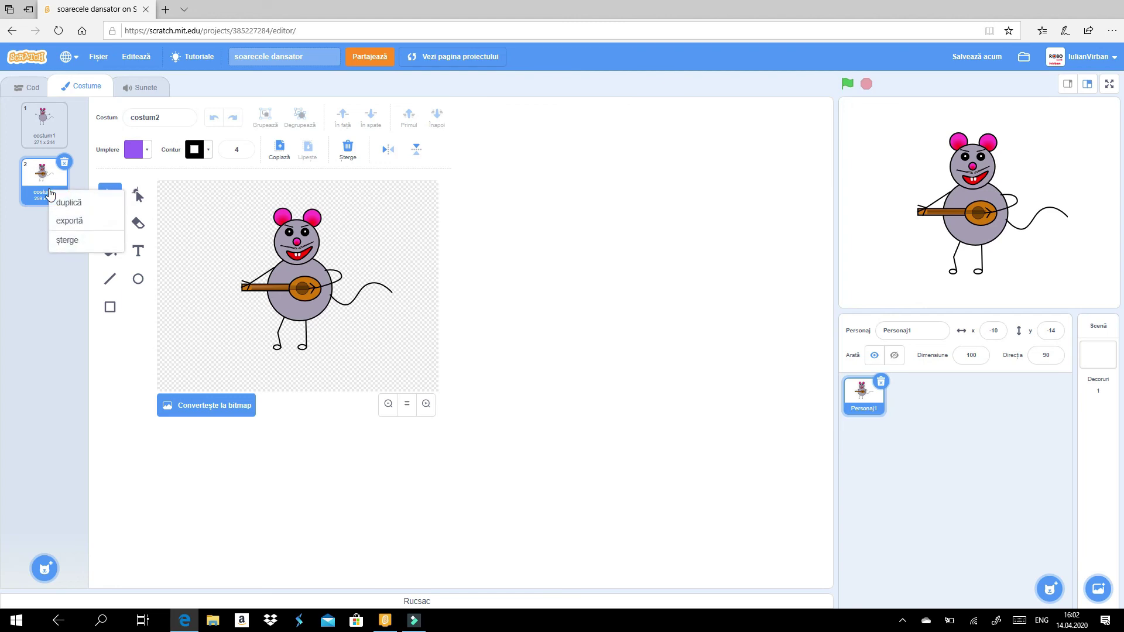
{"action": "left_click", "coordinate": [66, 201]}
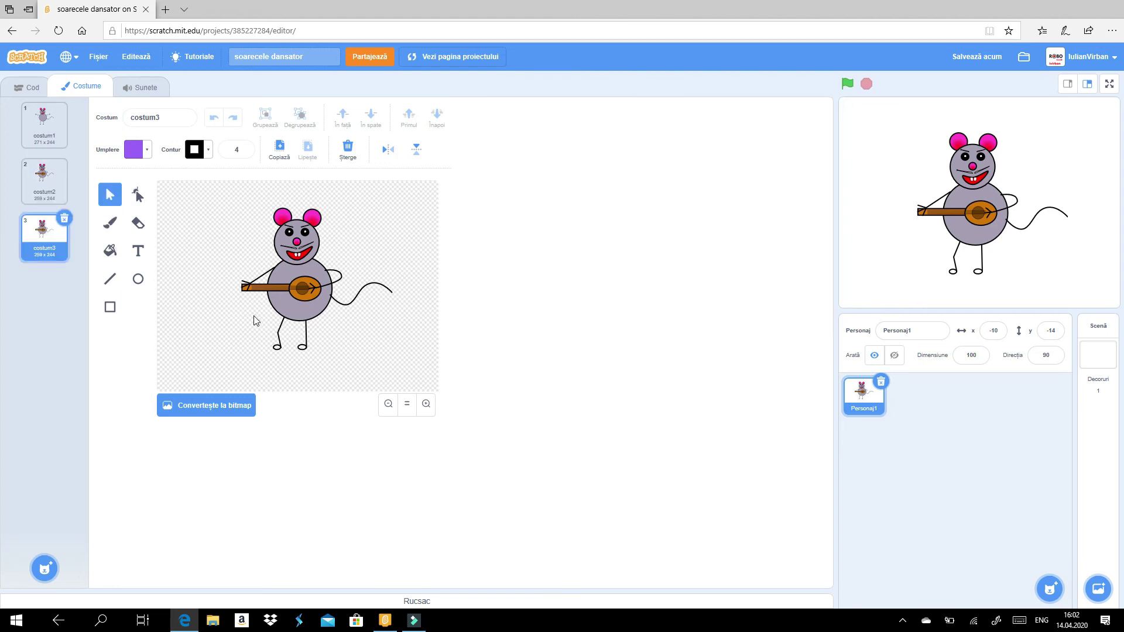
{"action": "double_click", "coordinate": [279, 342]}
{"action": "scroll", "coordinate": [281, 346], "scroll_direction": "up", "scroll_amount": 2}
{"action": "left_click_drag", "start_coordinate": [265, 312], "coordinate": [233, 318]}
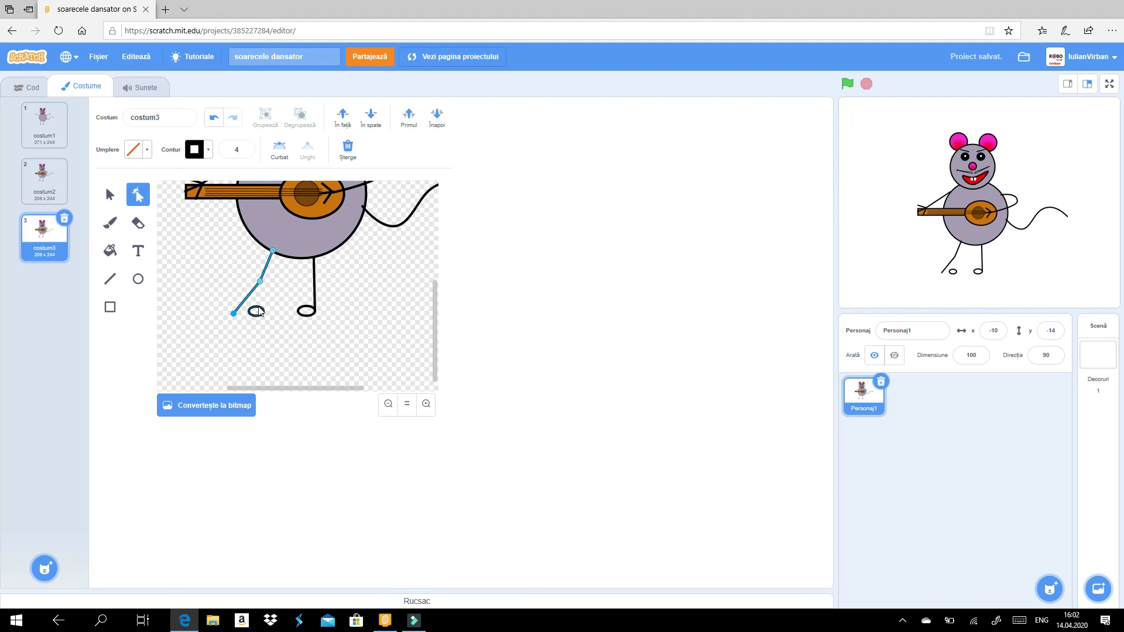
Move the left foot to the end of the reshaped leg in costum3 and rotate it into a raised, tilted position
{"action": "left_click", "coordinate": [256, 316]}
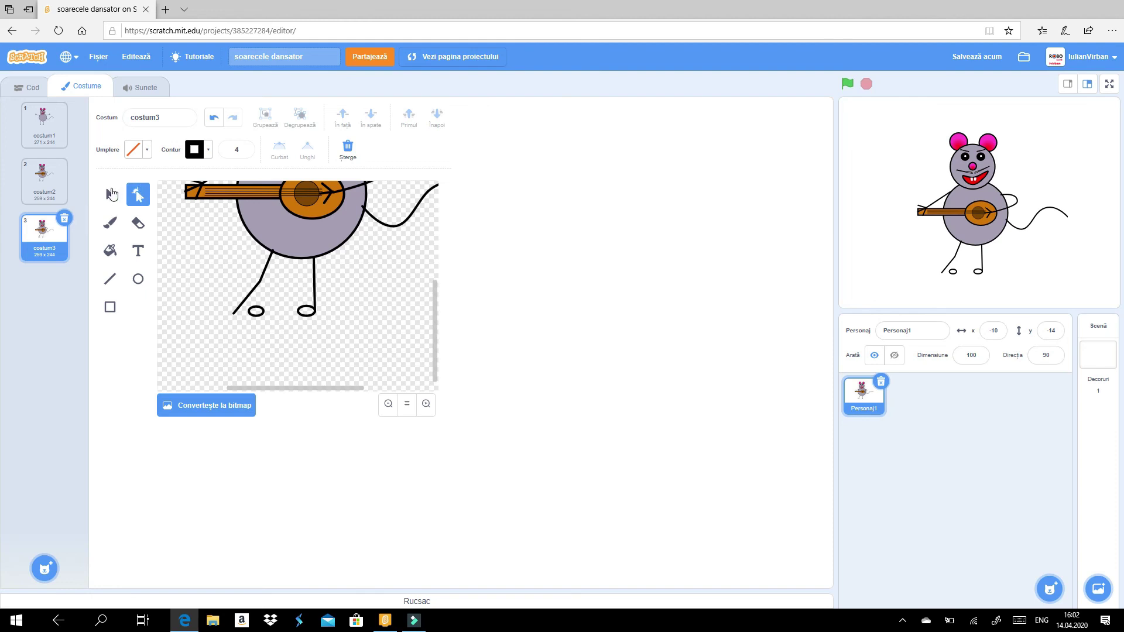
{"action": "left_click", "coordinate": [109, 194]}
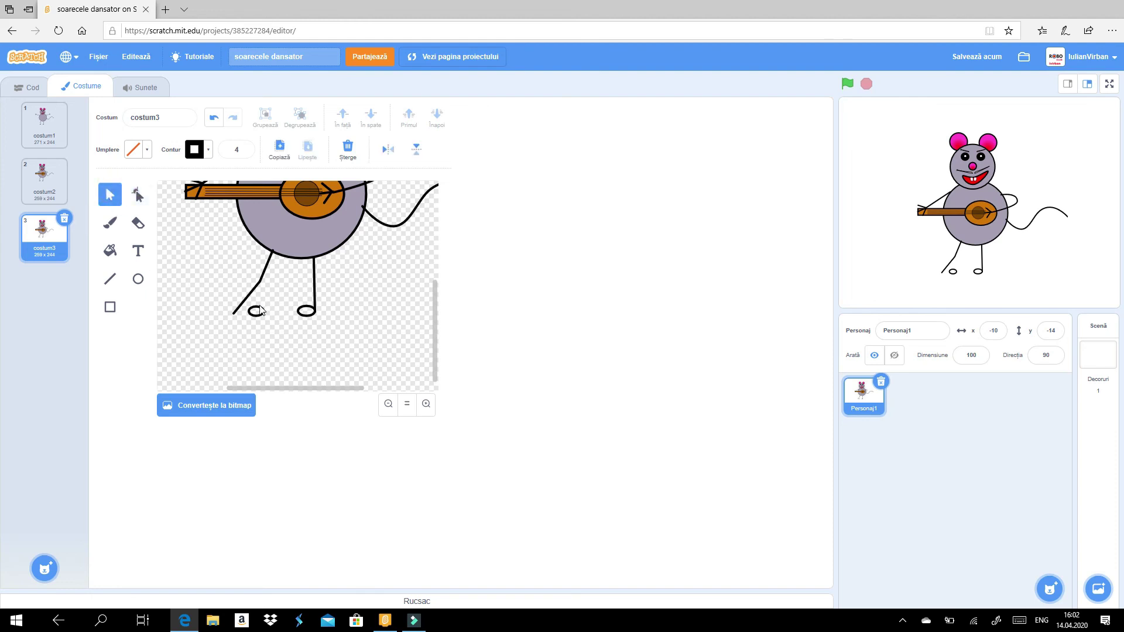
{"action": "left_click_drag", "start_coordinate": [255, 312], "coordinate": [231, 311]}
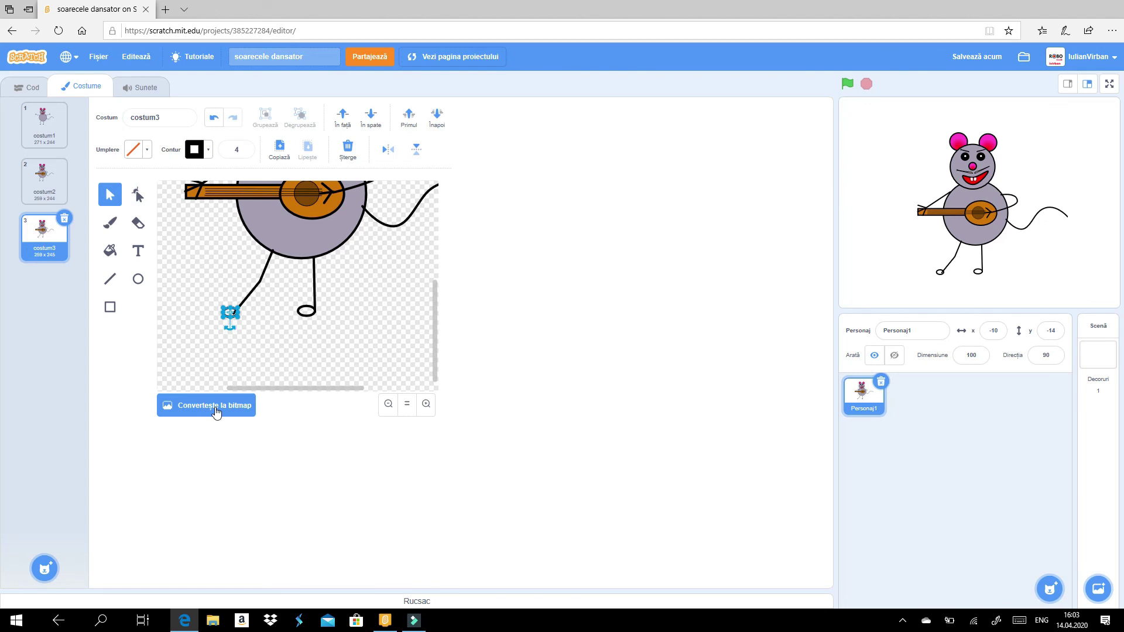
{"action": "left_click_drag", "start_coordinate": [231, 328], "coordinate": [221, 320]}
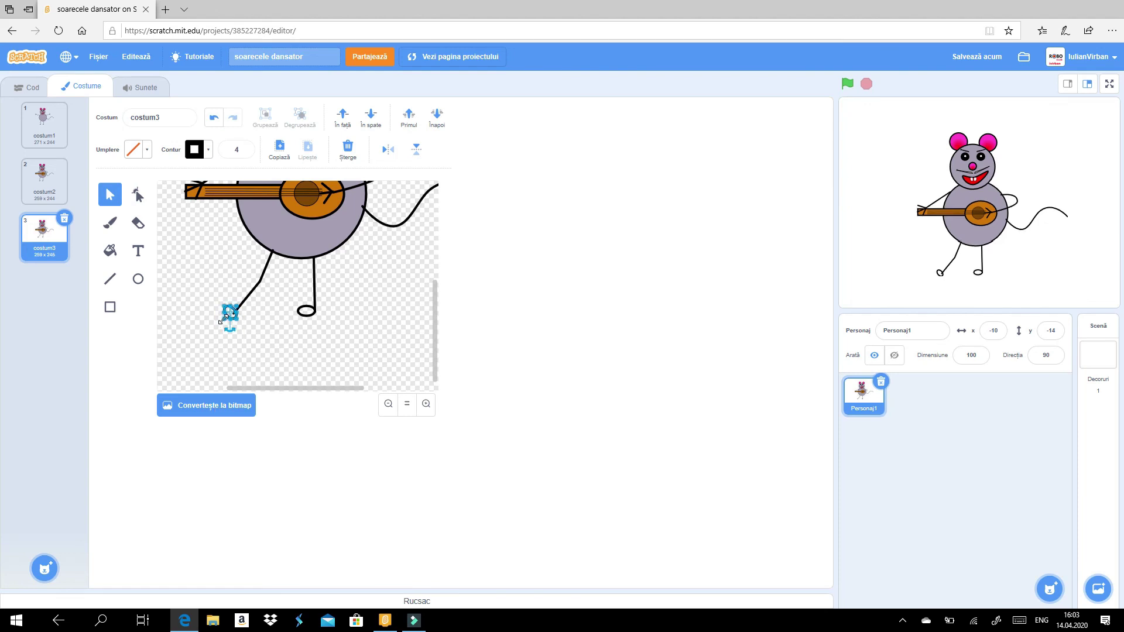
{"action": "left_click", "coordinate": [210, 296]}
{"action": "left_click", "coordinate": [226, 310]}
{"action": "left_click", "coordinate": [228, 326]}
{"action": "left_click", "coordinate": [213, 339]}
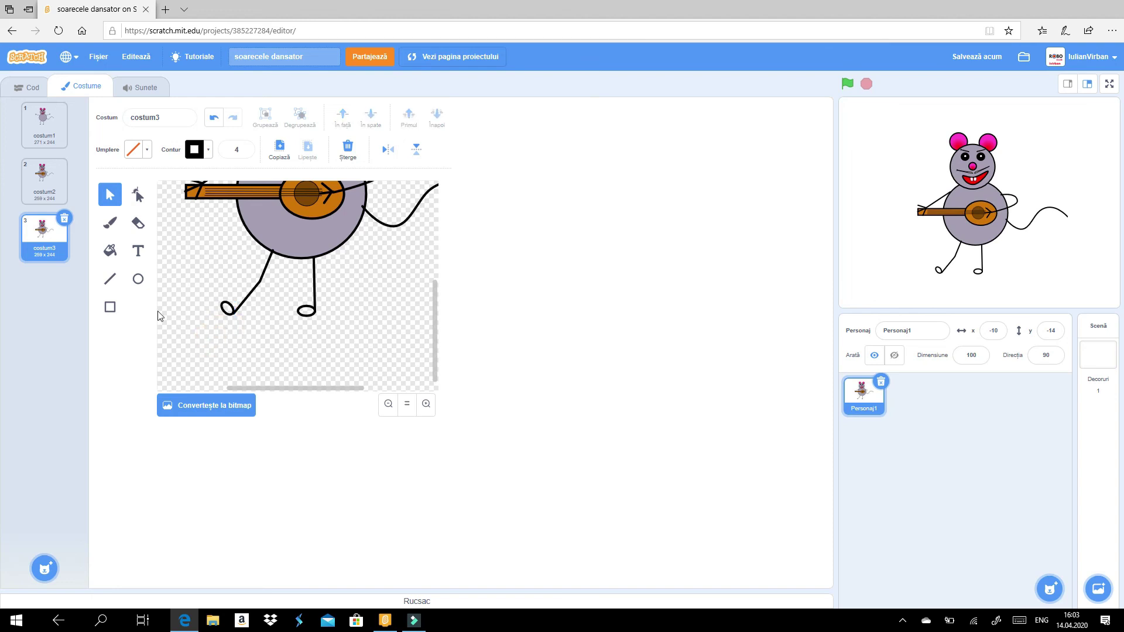
Switch between costum2 and costum3 to compare the leg poses, ending on costum3
{"action": "left_click", "coordinate": [42, 202]}
{"action": "left_click", "coordinate": [41, 230]}
{"action": "left_click", "coordinate": [42, 180]}
{"action": "left_click", "coordinate": [48, 237]}
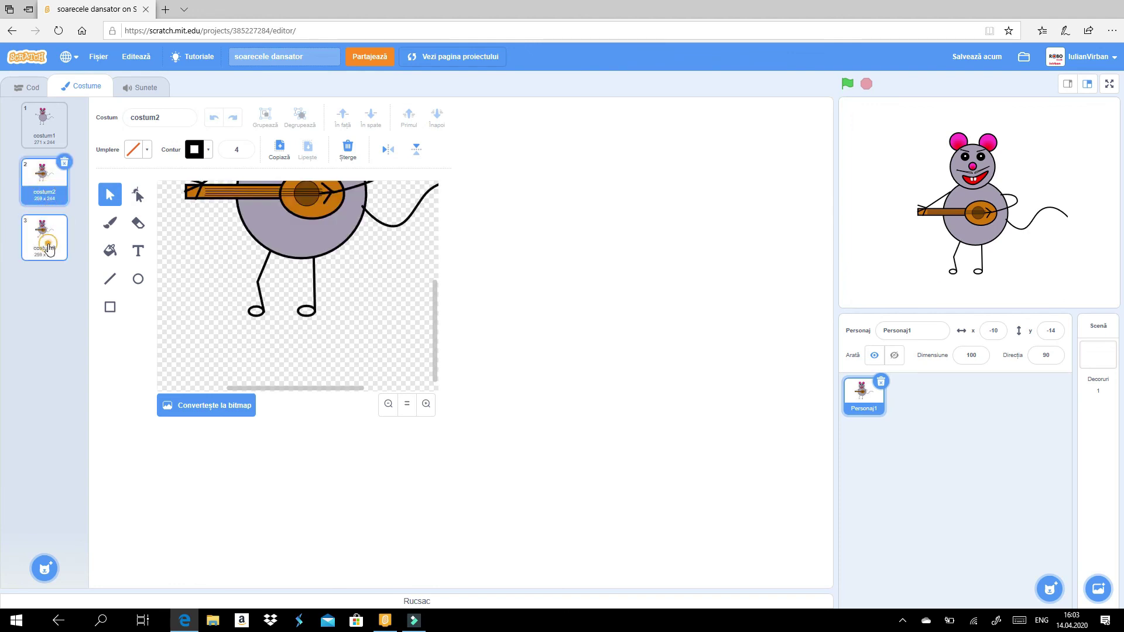
{"action": "left_click", "coordinate": [49, 249]}
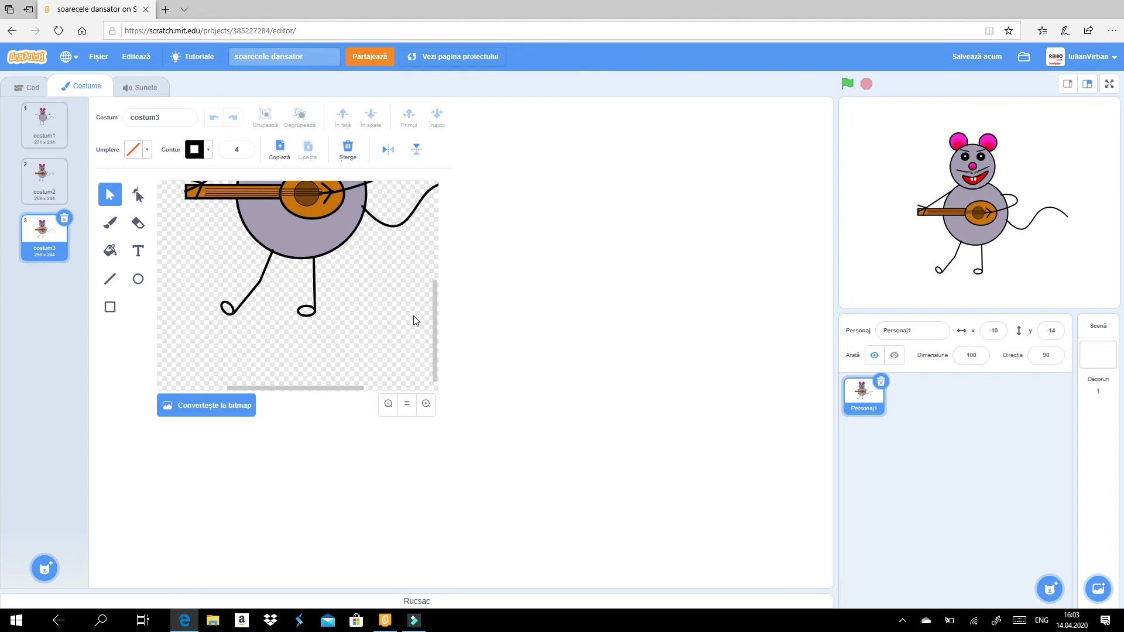
Move the left arm up and away from the guitar neck in costum3
{"action": "left_click_drag", "start_coordinate": [435, 324], "coordinate": [434, 283]}
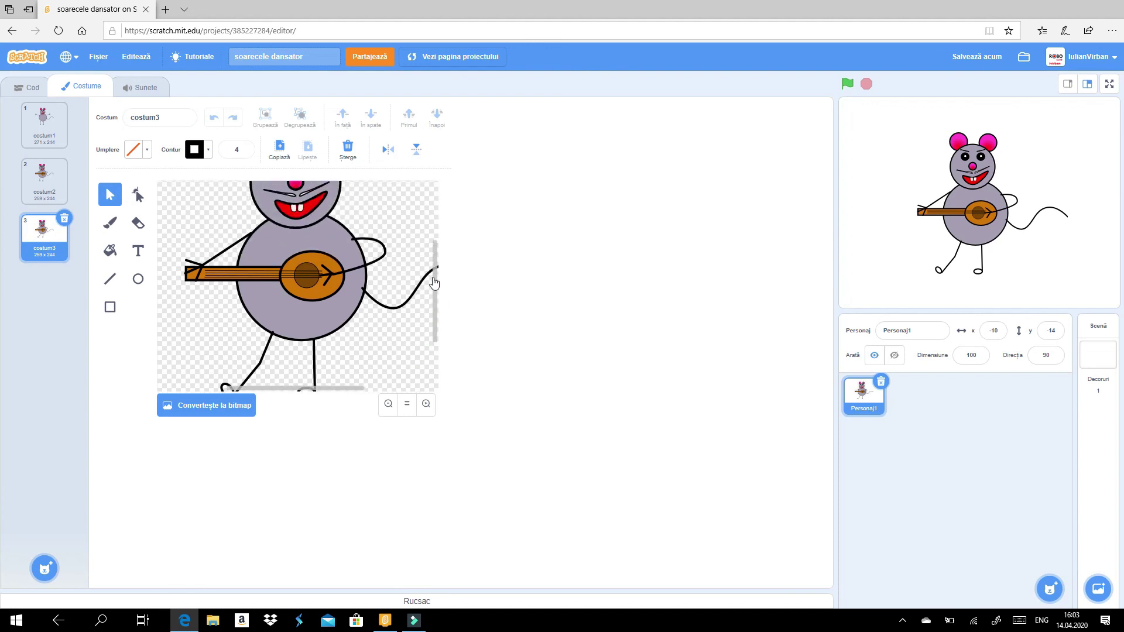
{"action": "left_click", "coordinate": [204, 262]}
{"action": "left_click_drag", "start_coordinate": [204, 262], "coordinate": [192, 224]}
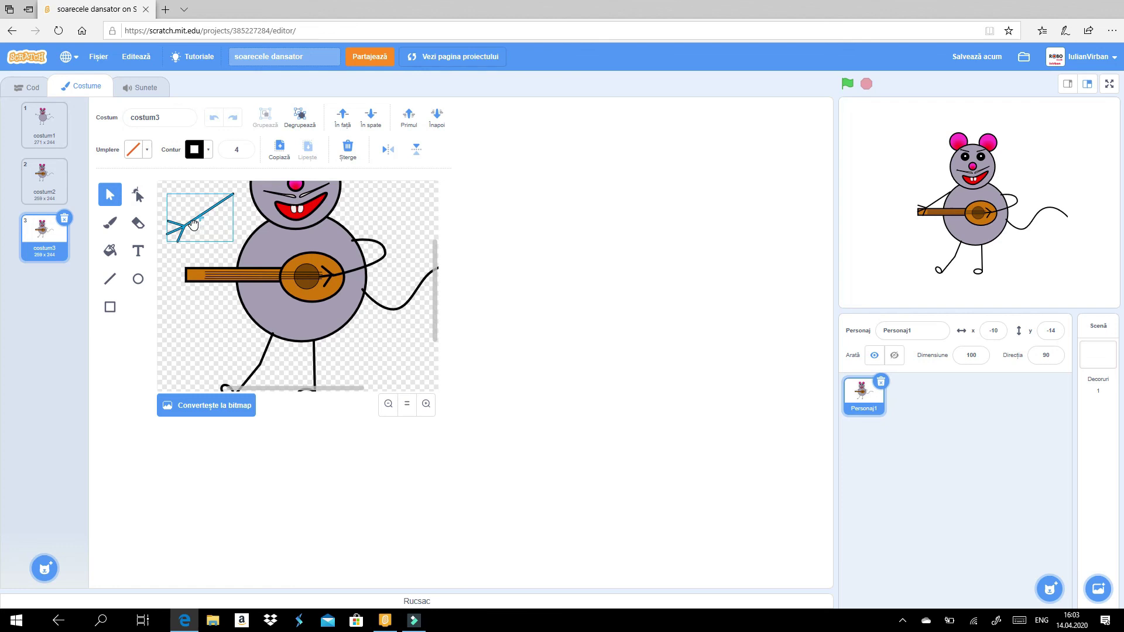
{"action": "left_click", "coordinate": [188, 294]}
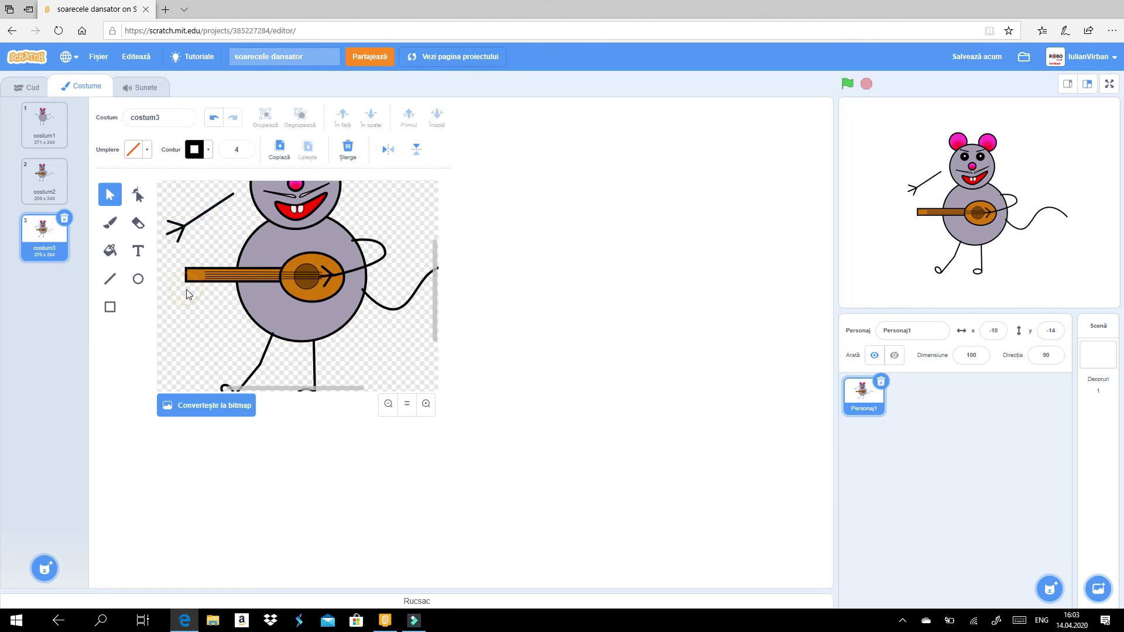
Group the guitar neck with its strings and rotate the group so the neck's outer end tilts upward
{"action": "left_click_drag", "start_coordinate": [175, 260], "coordinate": [221, 304]}
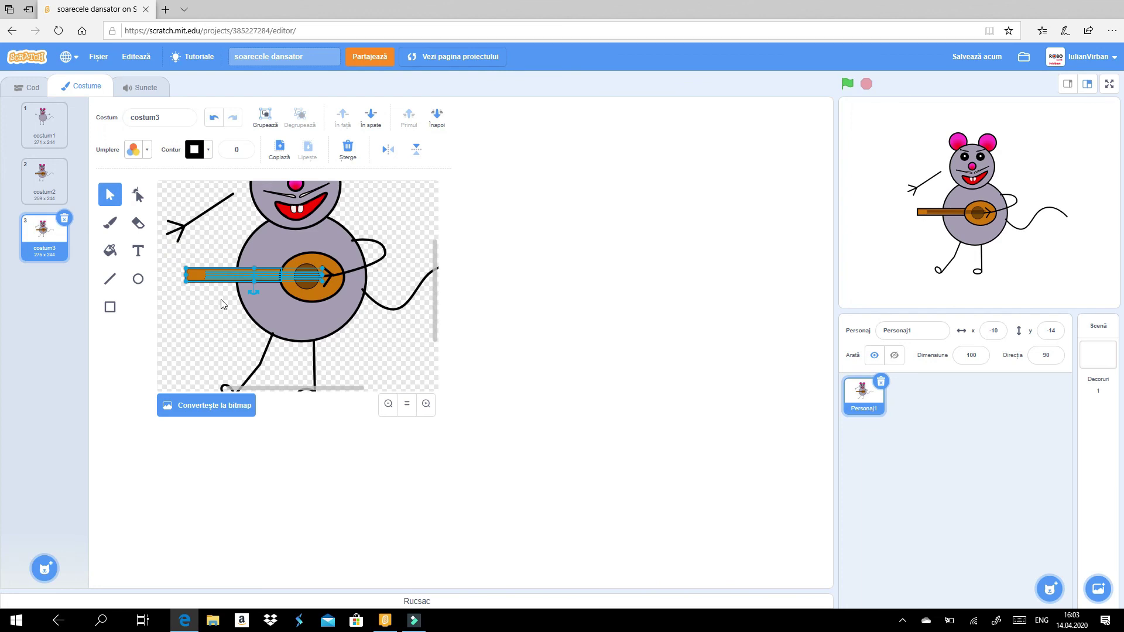
{"action": "left_click", "coordinate": [267, 118]}
{"action": "left_click_drag", "start_coordinate": [254, 295], "coordinate": [198, 267]}
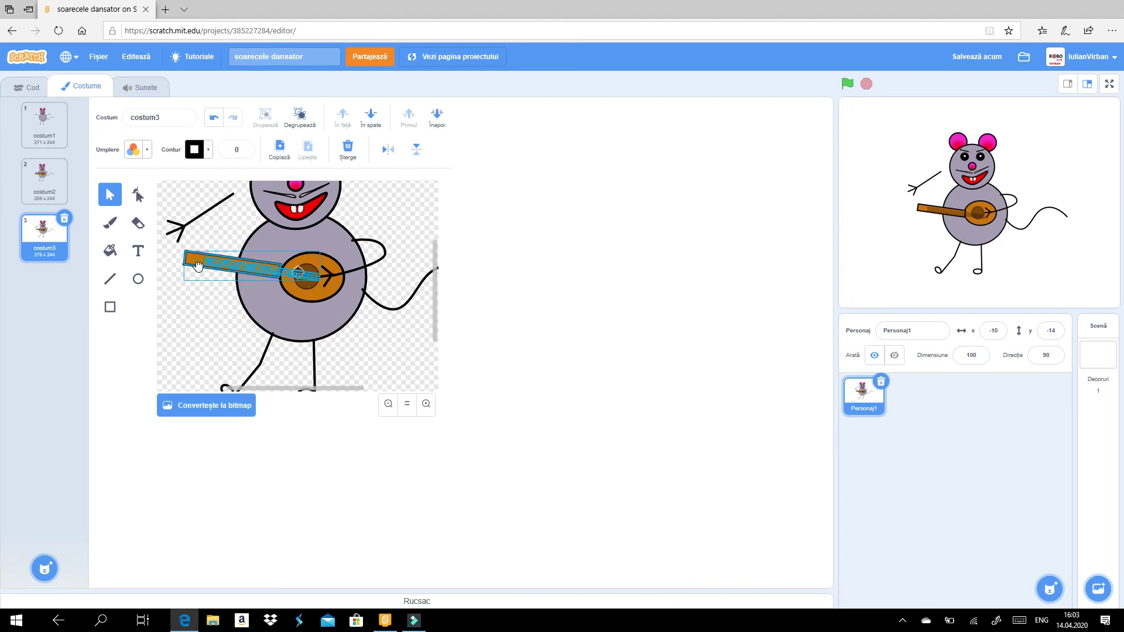
{"action": "left_click", "coordinate": [335, 293]}
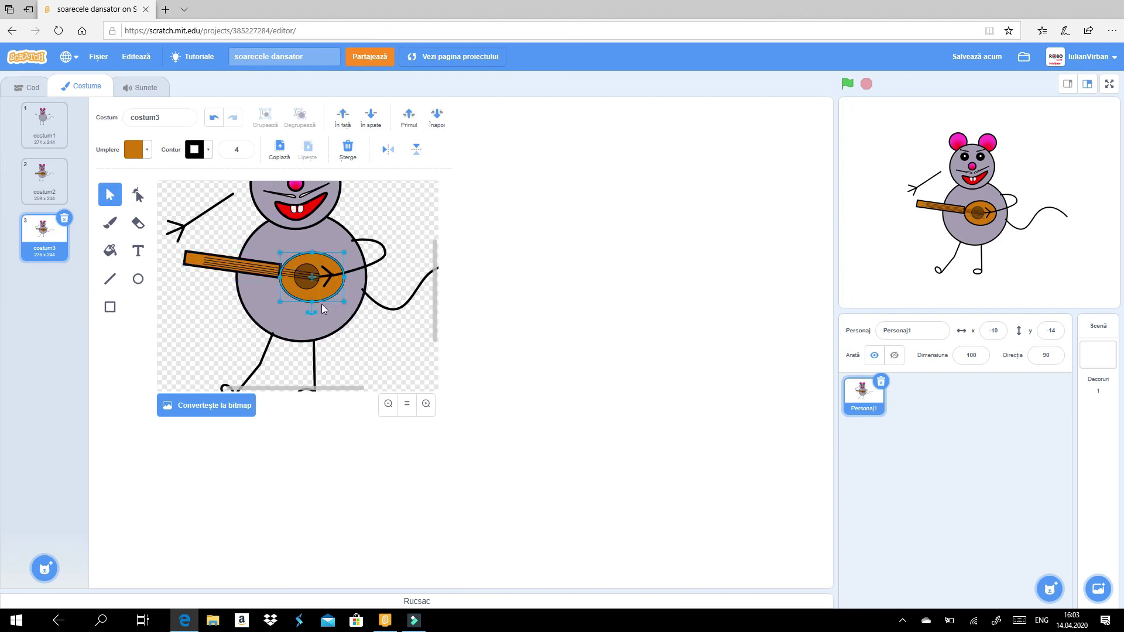
{"action": "left_click_drag", "start_coordinate": [310, 311], "coordinate": [307, 315]}
{"action": "key", "text": "ctrl+z"}
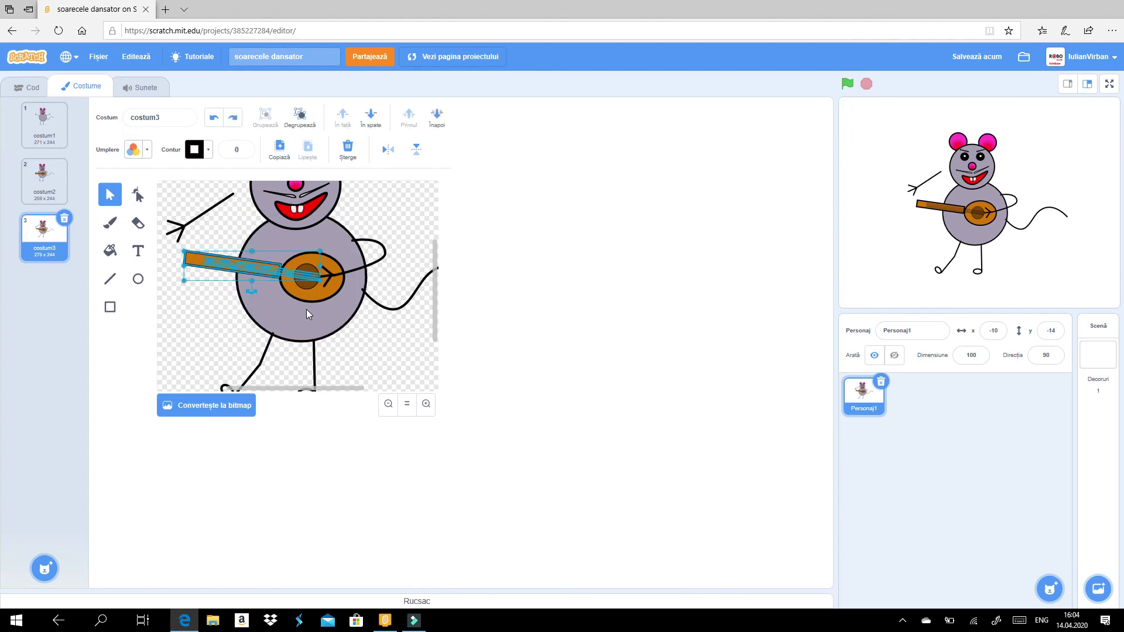
Rotate the guitar body slightly to match the tilted neck, and place the left arm back at the neck, behind all other shapes
{"action": "left_click", "coordinate": [316, 295]}
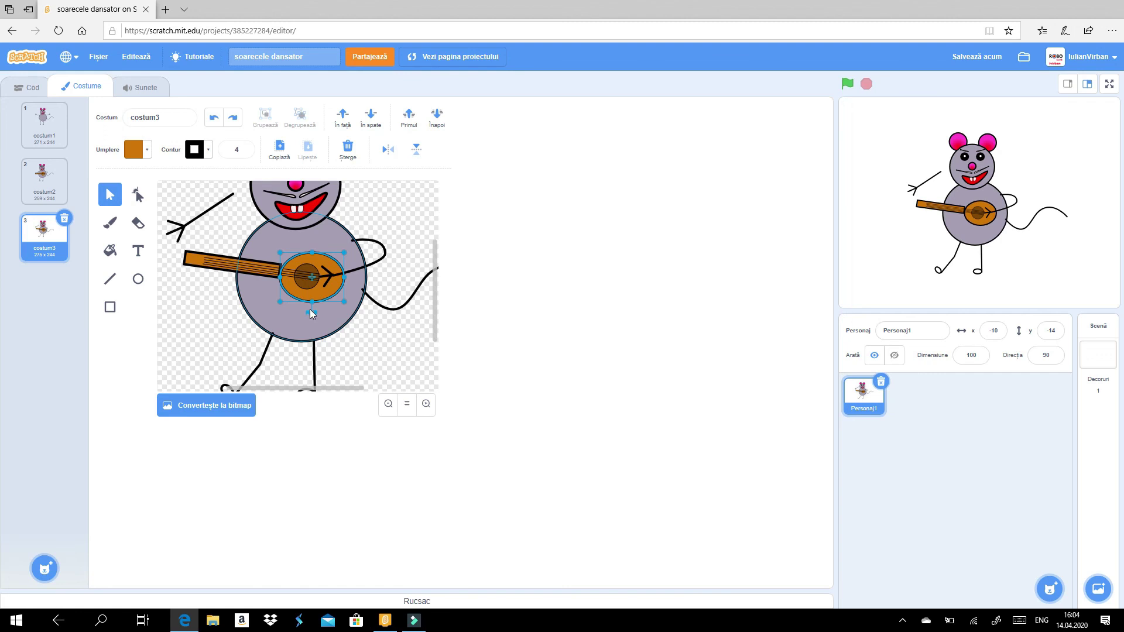
{"action": "left_click_drag", "start_coordinate": [315, 313], "coordinate": [319, 264]}
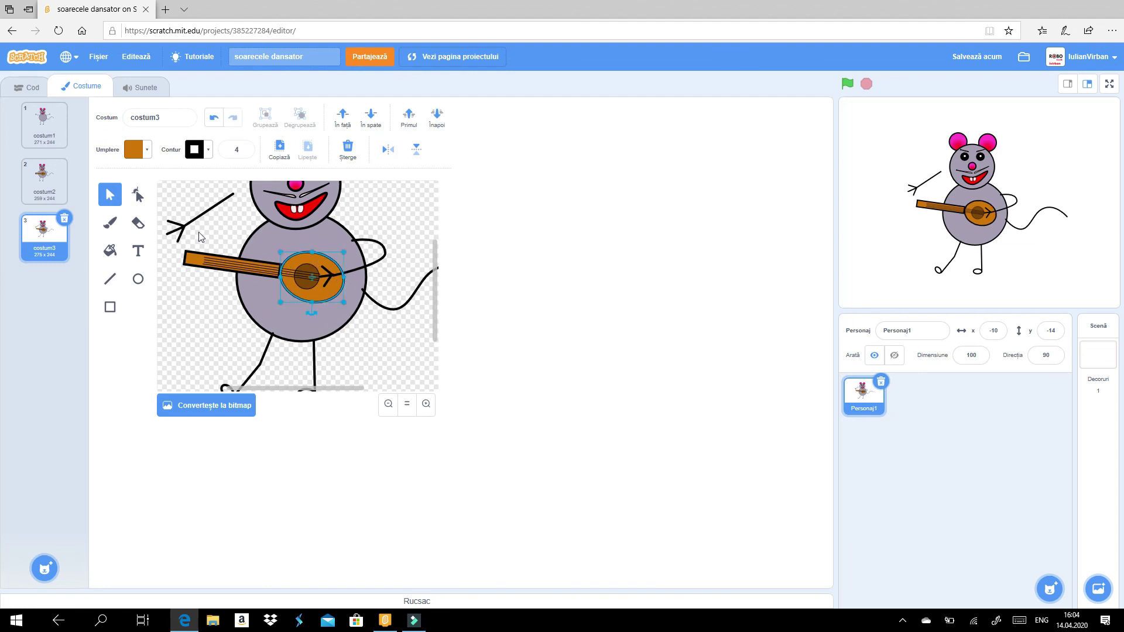
{"action": "left_click_drag", "start_coordinate": [199, 223], "coordinate": [215, 258]}
{"action": "left_click", "coordinate": [370, 117]}
{"action": "left_click", "coordinate": [436, 117]}
{"action": "left_click", "coordinate": [411, 185]}
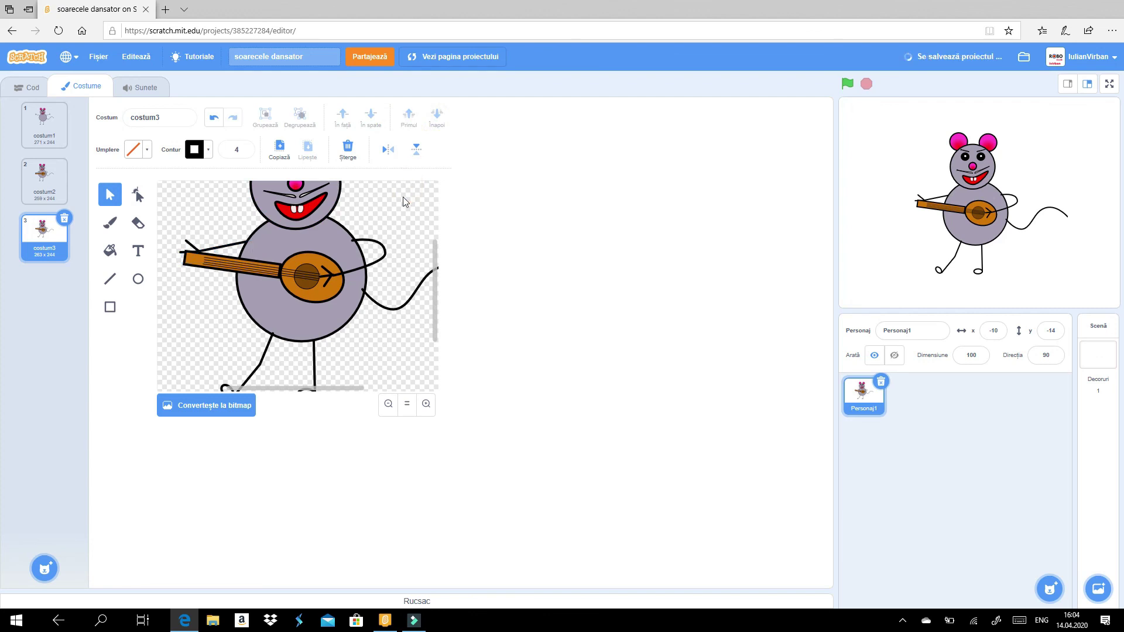
Alternate between costum2 and costum3 at full view to compare the dancing poses, ending on costum2
{"action": "left_click", "coordinate": [32, 200]}
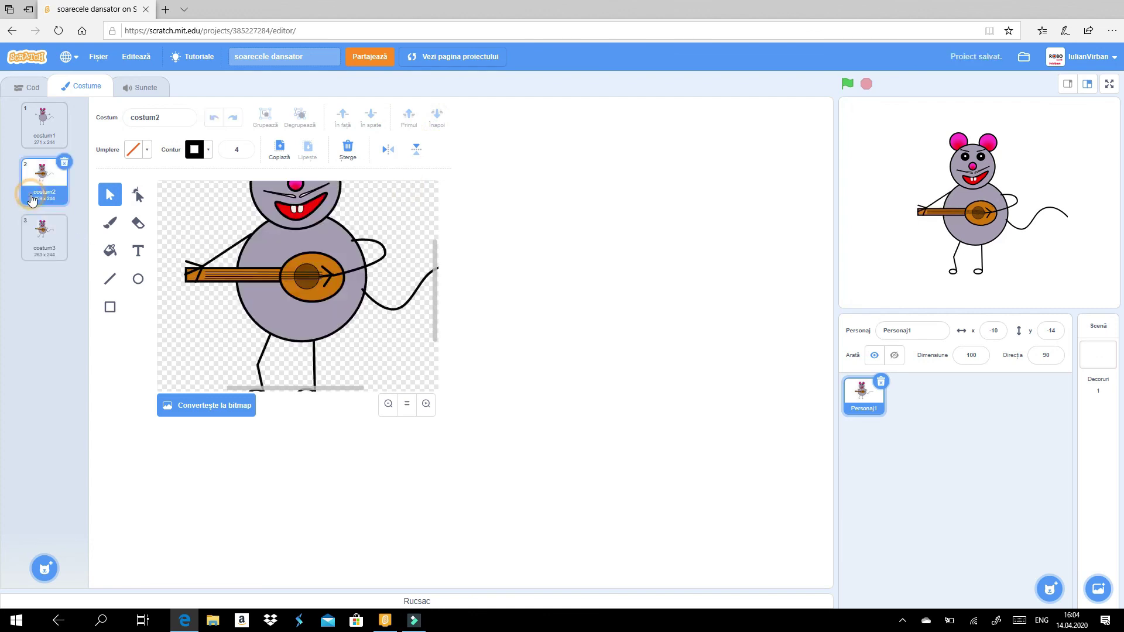
{"action": "left_click", "coordinate": [406, 404]}
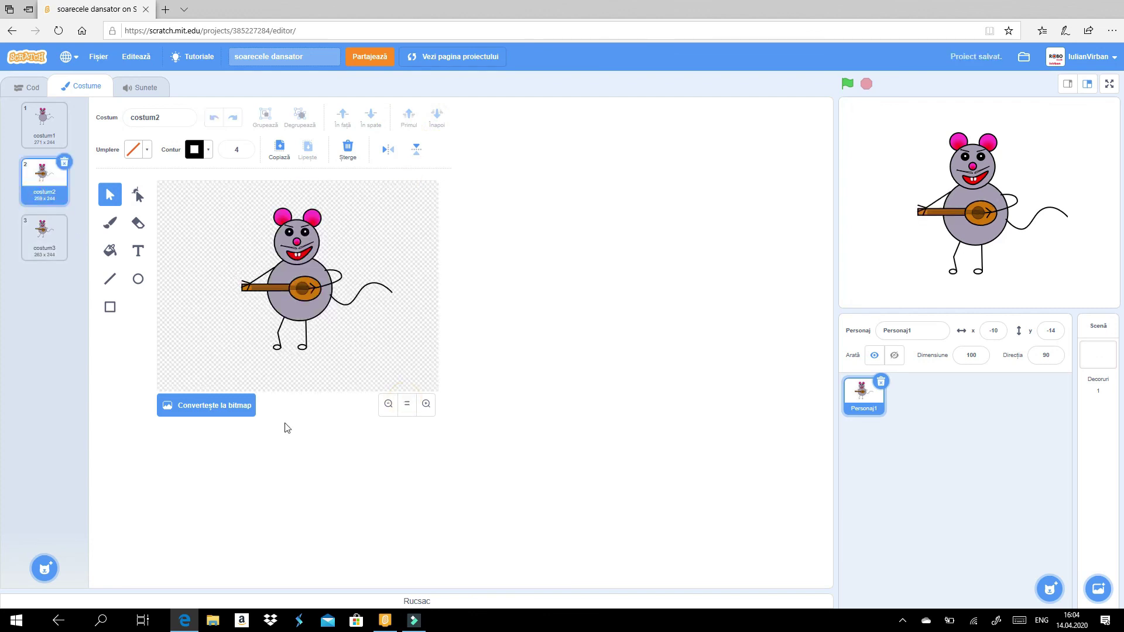
{"action": "left_click", "coordinate": [44, 234]}
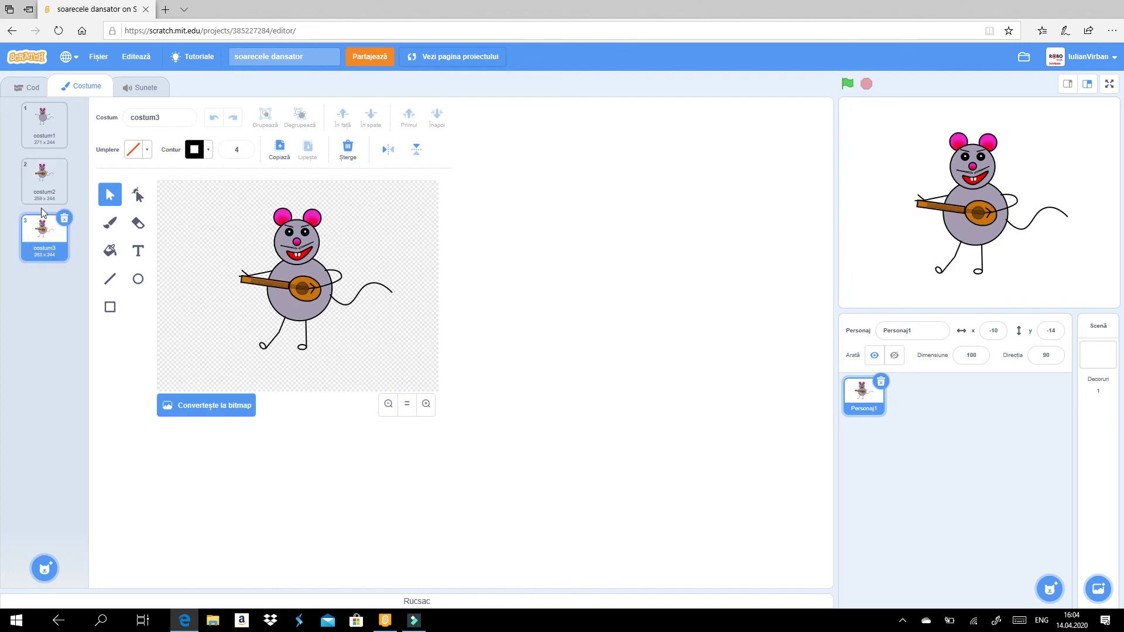
{"action": "left_click", "coordinate": [41, 199]}
{"action": "left_click", "coordinate": [42, 222]}
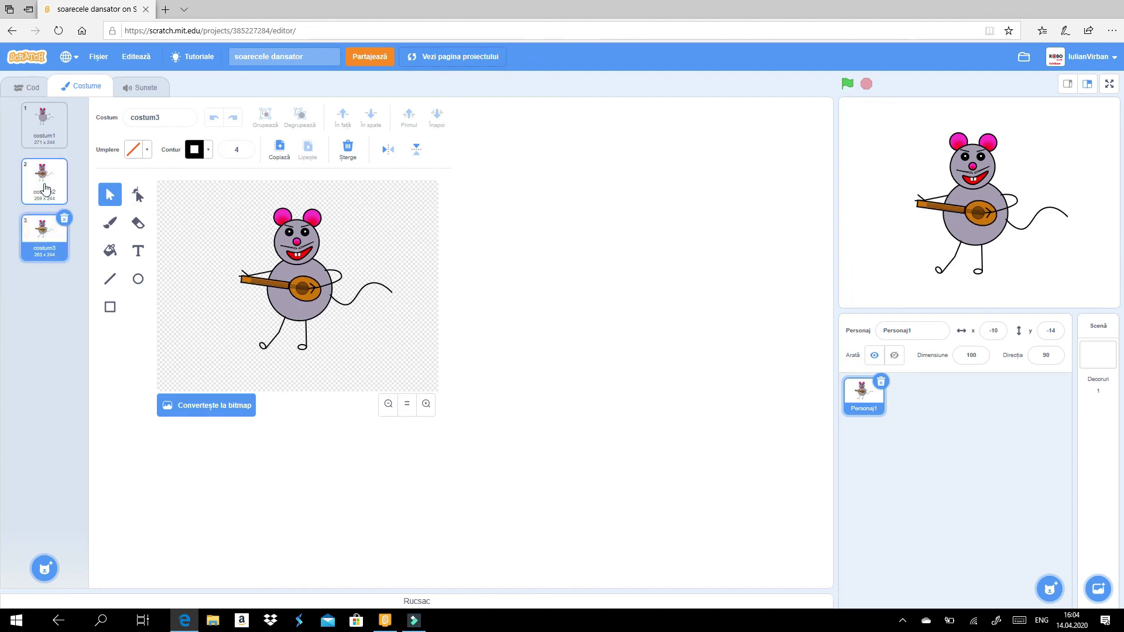
{"action": "left_click", "coordinate": [45, 185]}
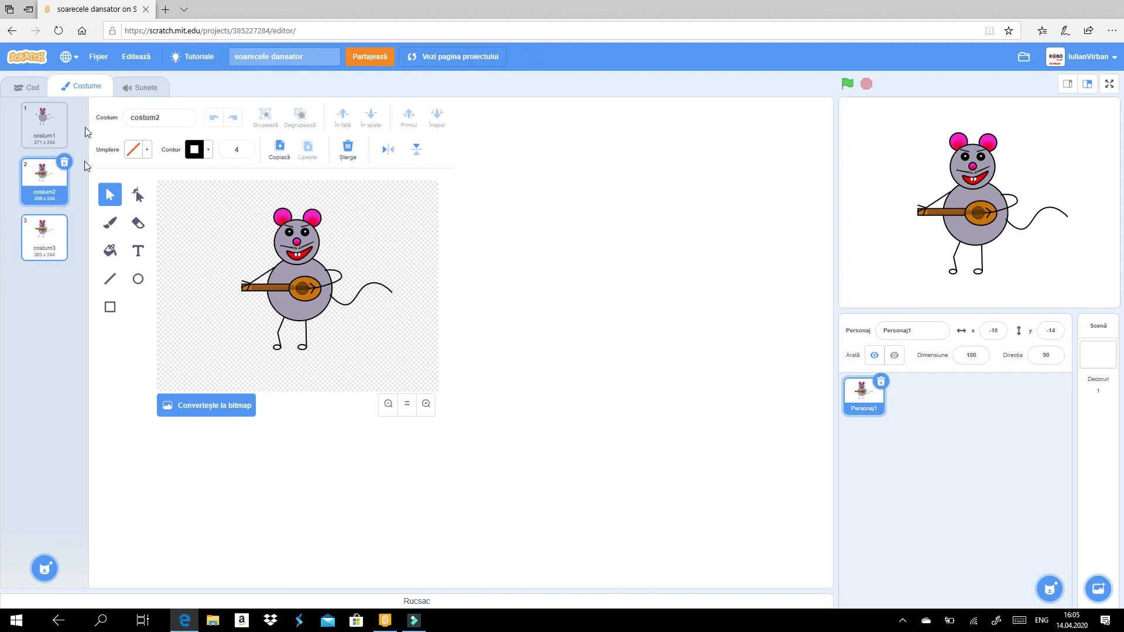
Start a new script with a când primesc "danseaza amigo" block and attach a la infinit loop under it
{"action": "left_click", "coordinate": [35, 91]}
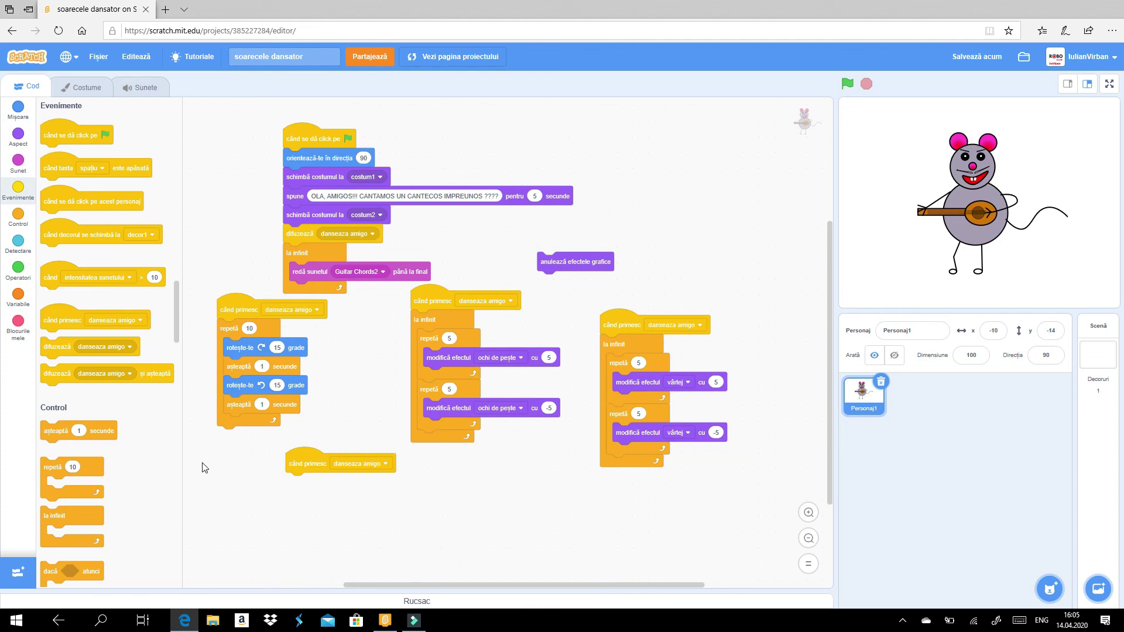
{"action": "scroll", "coordinate": [154, 351], "scroll_direction": "down", "scroll_amount": 5}
{"action": "left_click_drag", "start_coordinate": [56, 215], "coordinate": [295, 487]}
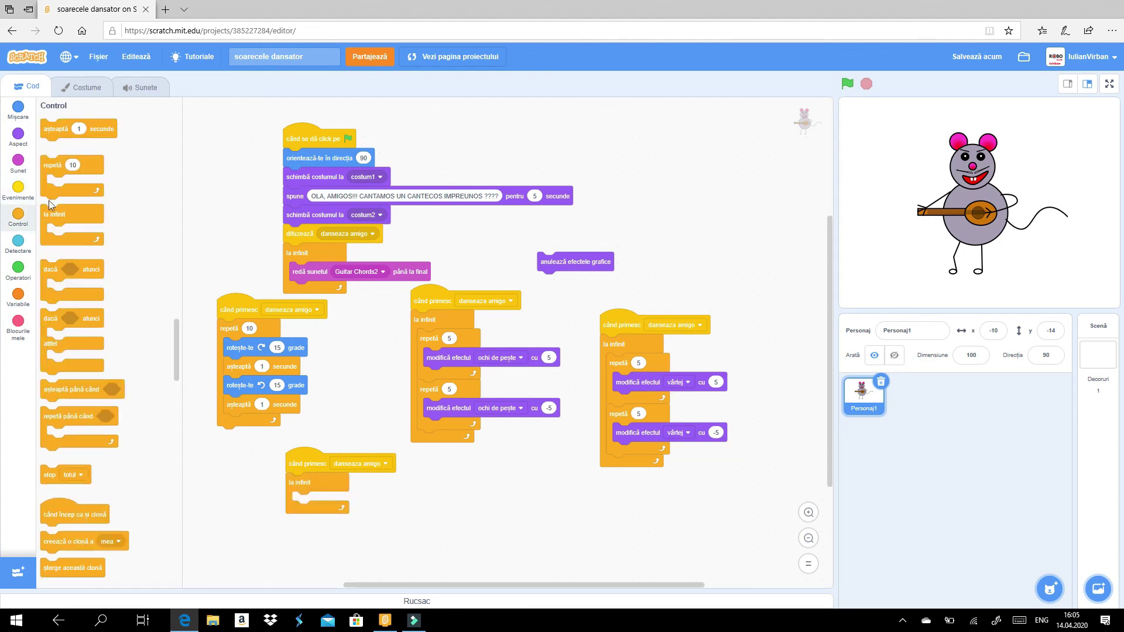
Put a schimbă costumul la block inside the new la infinit loop and set its costume to costum2
{"action": "left_click", "coordinate": [18, 136]}
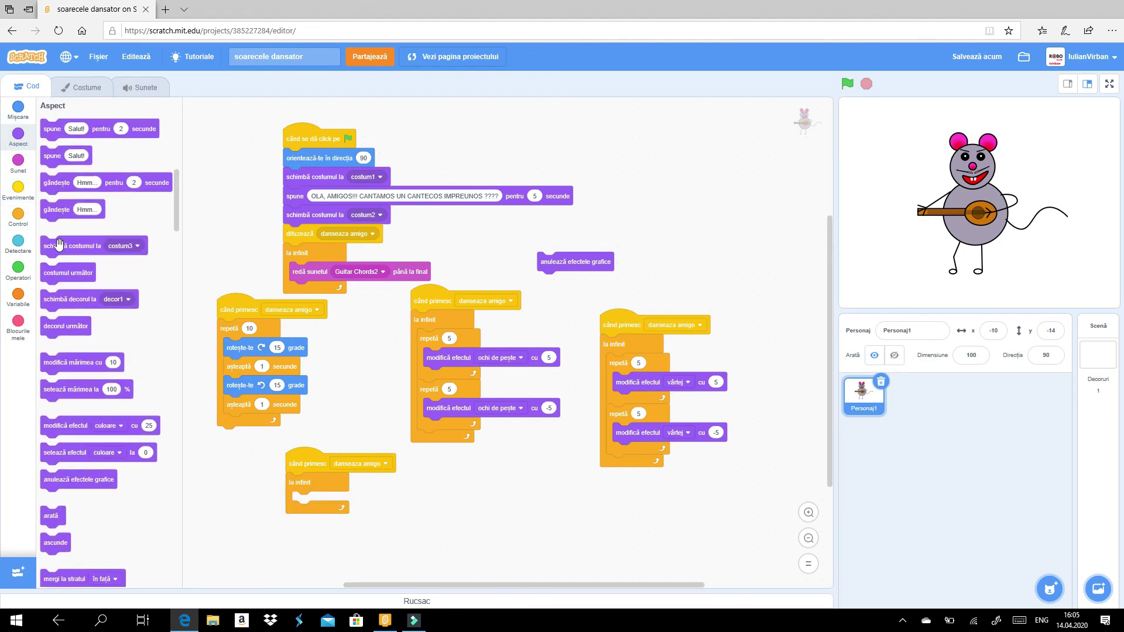
{"action": "left_click_drag", "start_coordinate": [56, 246], "coordinate": [309, 503]}
{"action": "left_click", "coordinate": [385, 501]}
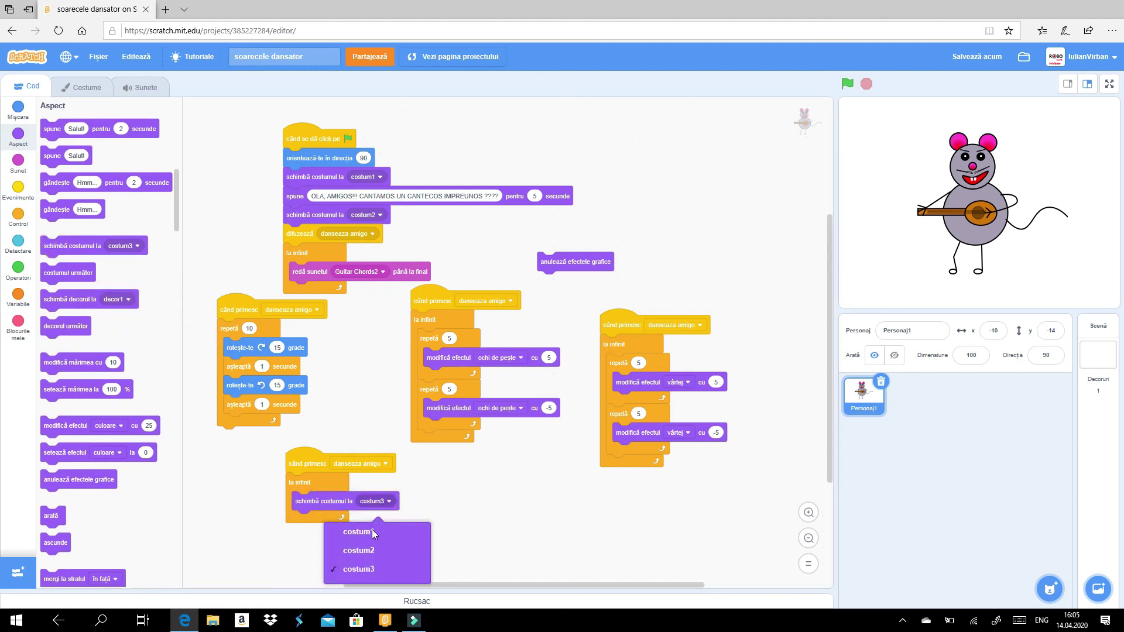
{"action": "left_click", "coordinate": [367, 551]}
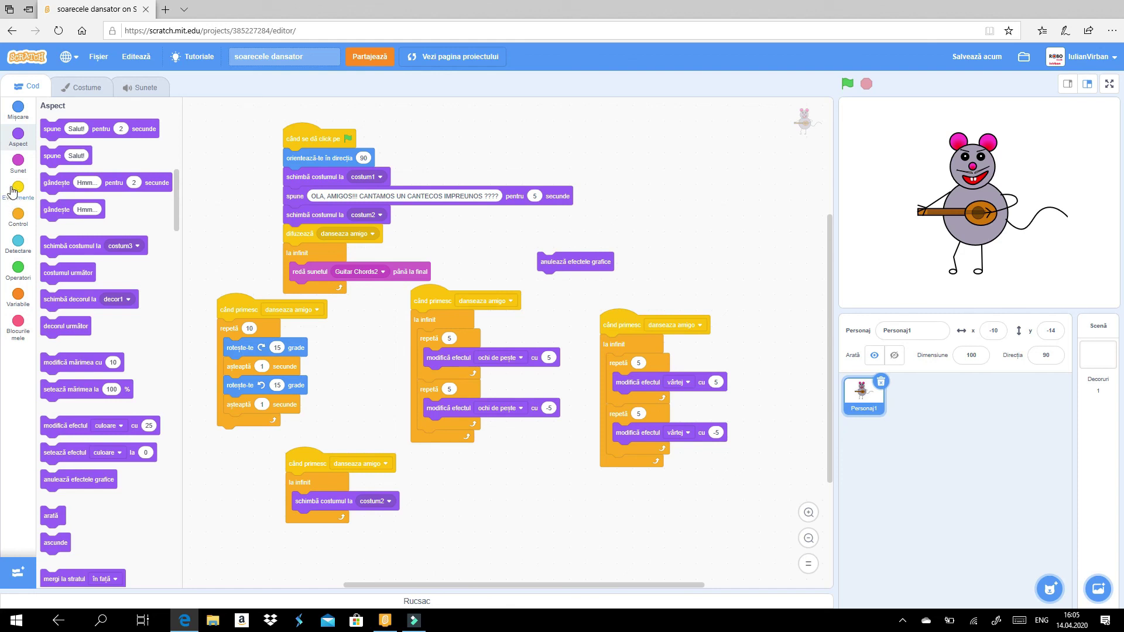
Add a 1-second așteaptă block and a schimbă costumul la costum3 block below the costum2 switch inside the loop
{"action": "left_click", "coordinate": [18, 216]}
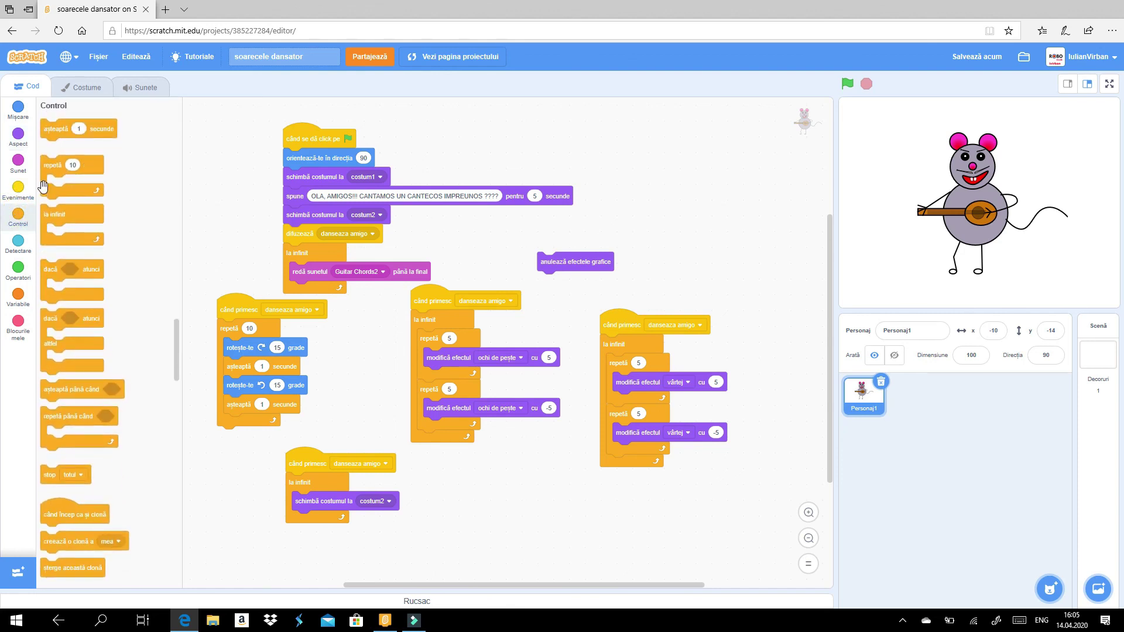
{"action": "left_click_drag", "start_coordinate": [57, 133], "coordinate": [306, 522]}
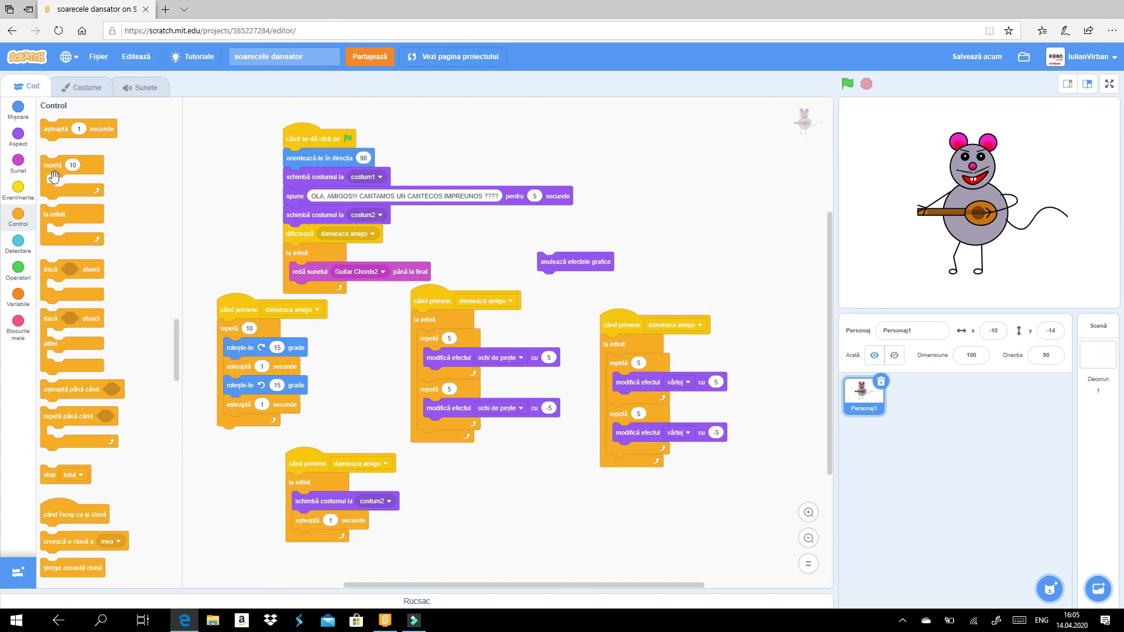
{"action": "left_click", "coordinate": [18, 140]}
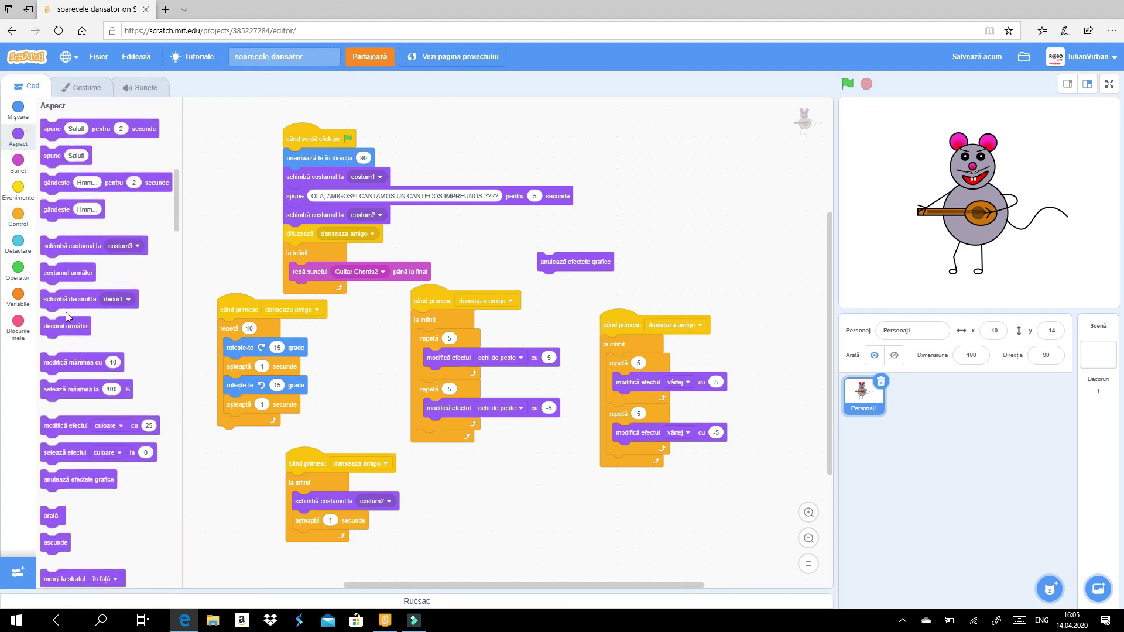
{"action": "left_click_drag", "start_coordinate": [64, 248], "coordinate": [316, 542]}
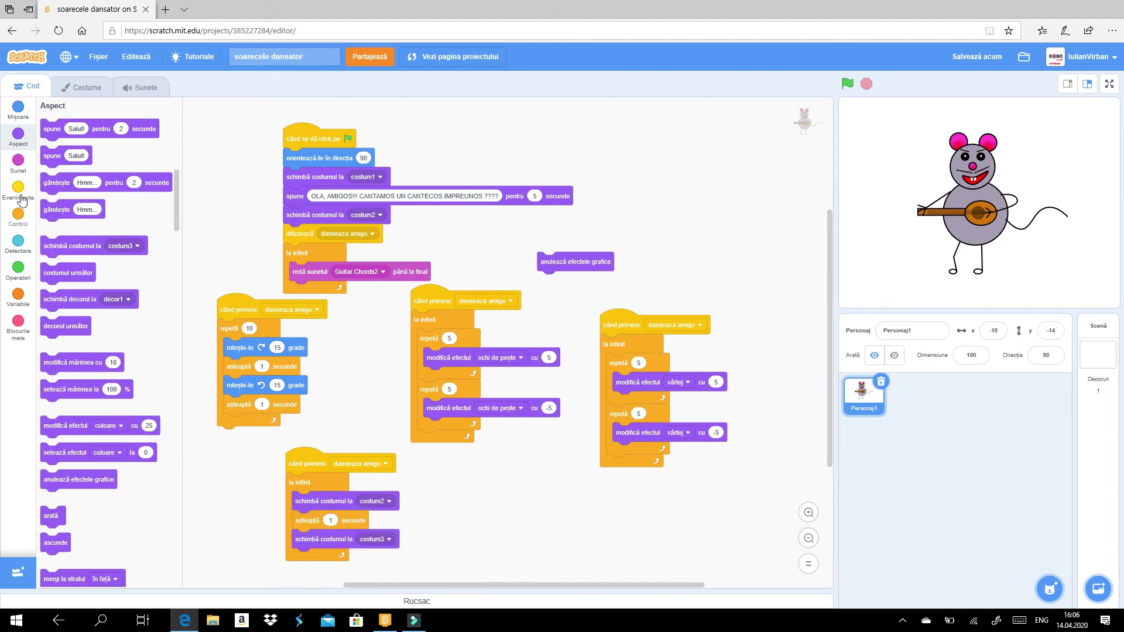
Add an așteaptă block below the costum3 switch, run the script, and set both waits in the loop to 0.5 seconds
{"action": "left_click", "coordinate": [17, 215]}
{"action": "left_click_drag", "start_coordinate": [61, 130], "coordinate": [311, 558]}
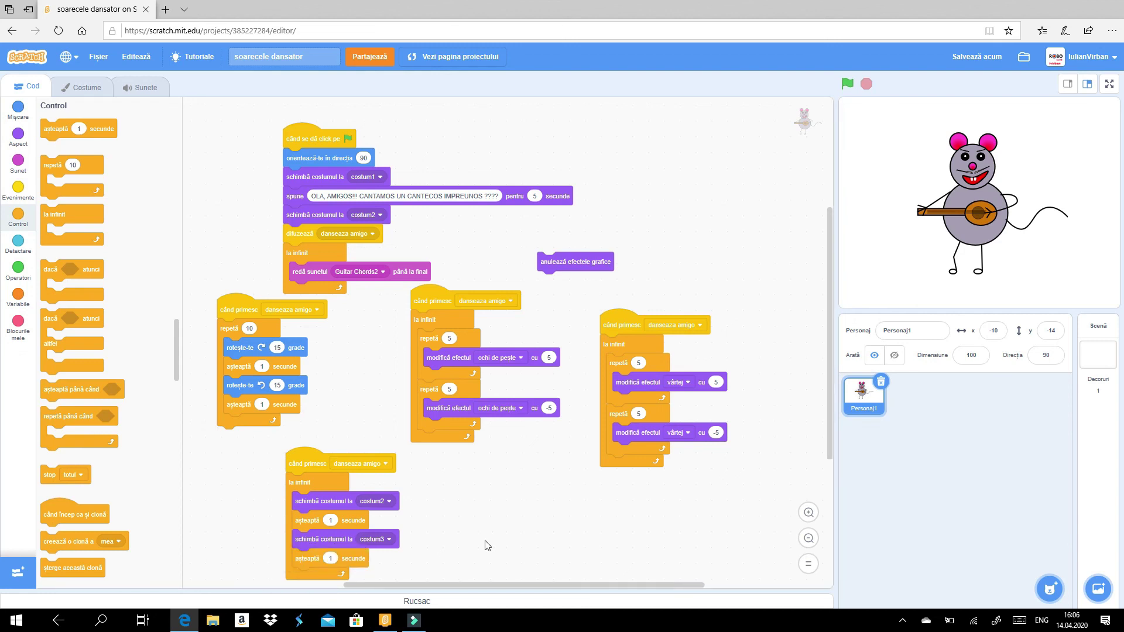
{"action": "left_click", "coordinate": [306, 468]}
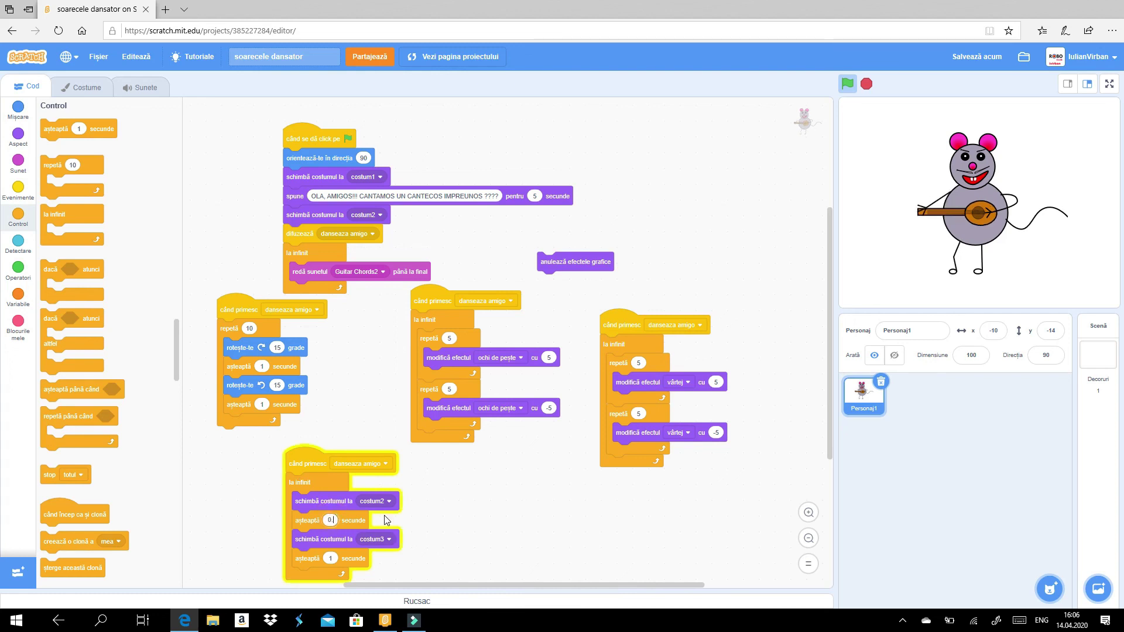
{"action": "type", "text": ".5"}
{"action": "left_click", "coordinate": [332, 559]}
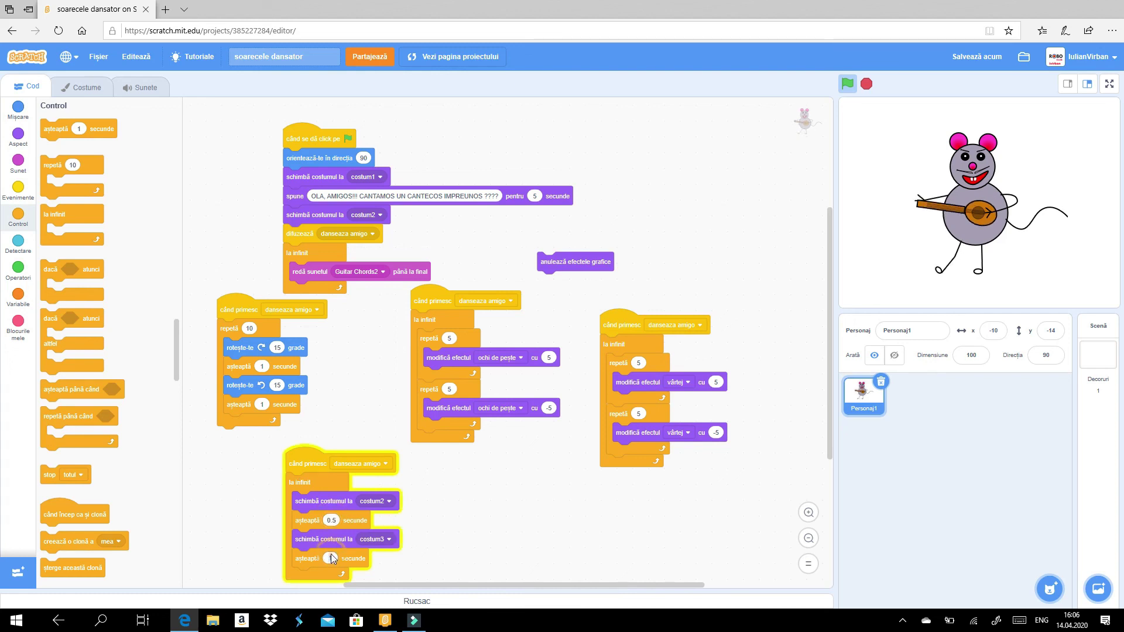
{"action": "type", "text": "0.5"}
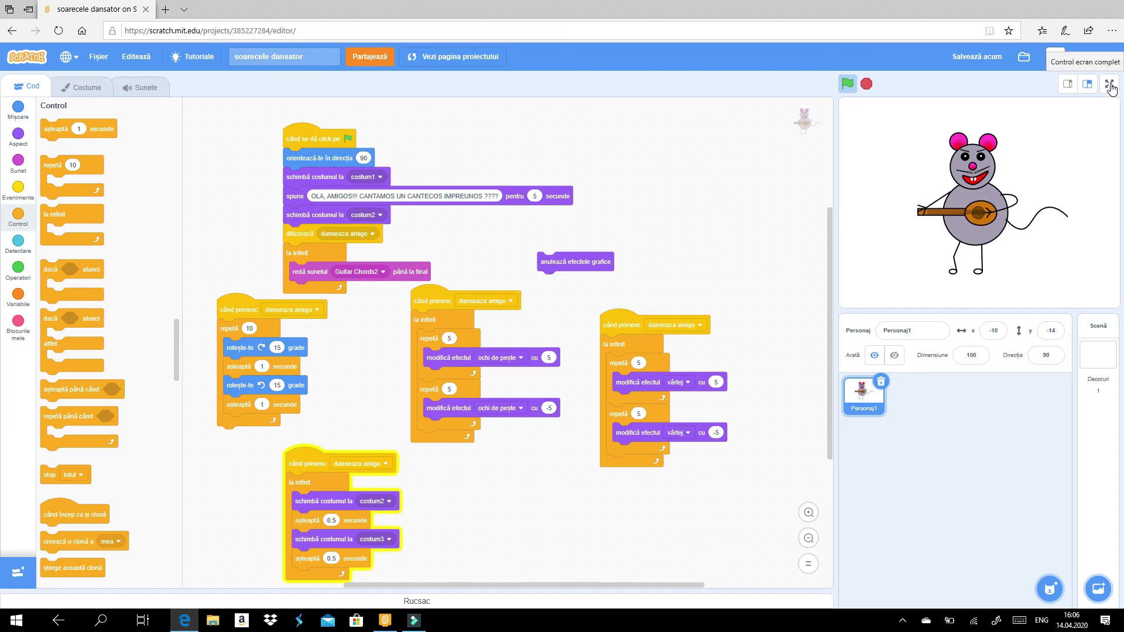
Detach the spune block and the costum2 stack from the green-flag script and attach an întreabă și așteaptă block under the costum1 switch
{"action": "left_click_drag", "start_coordinate": [305, 217], "coordinate": [356, 239]}
{"action": "left_click_drag", "start_coordinate": [294, 199], "coordinate": [446, 144]}
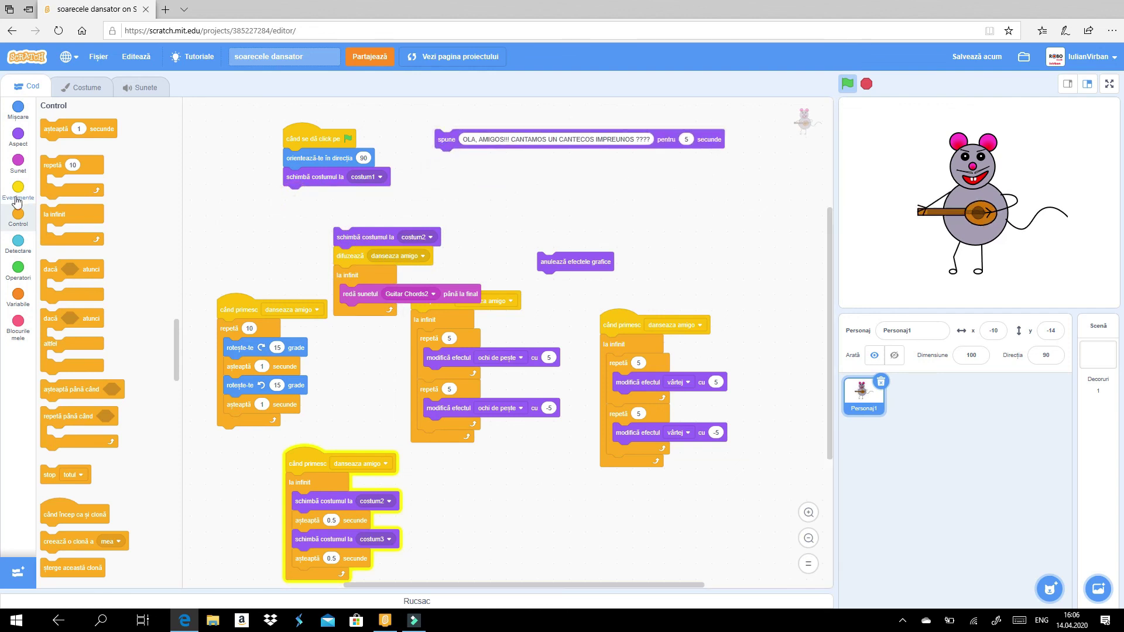
{"action": "left_click", "coordinate": [25, 239]}
{"action": "left_click_drag", "start_coordinate": [56, 220], "coordinate": [334, 197]}
Copy the "OLA, AMIGOS!!! CANTAMOS UN CANTECOS IMPREUNOS ????" text from the detached spune block into the întreabă block as its question
{"action": "left_click", "coordinate": [468, 140]}
{"action": "key", "text": "ctrl+c"}
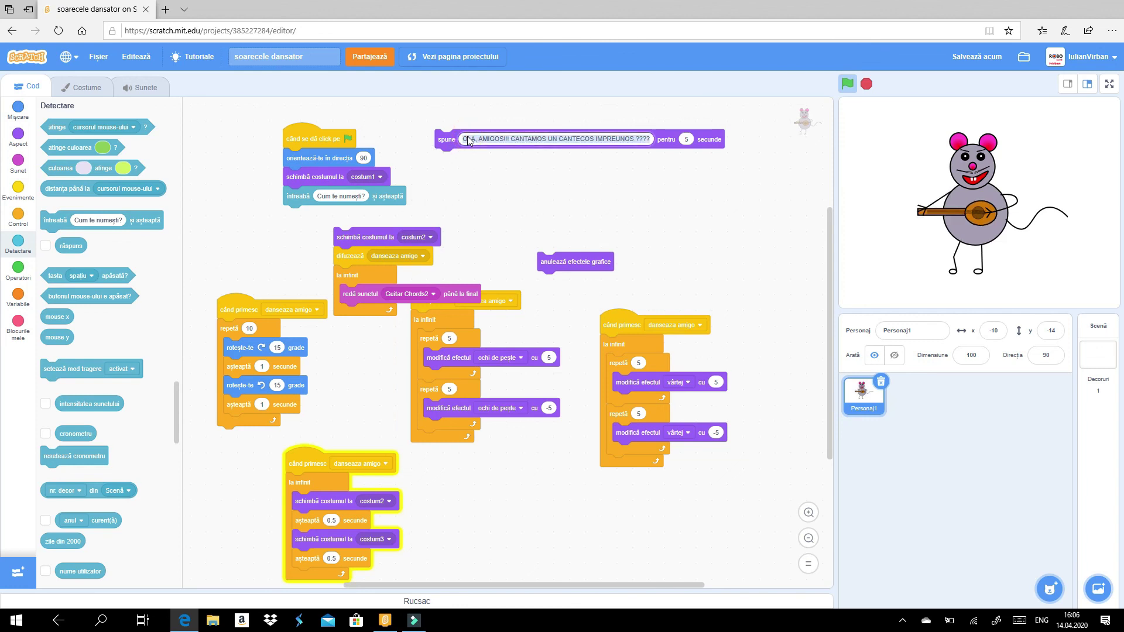
{"action": "right_click", "coordinate": [468, 140]}
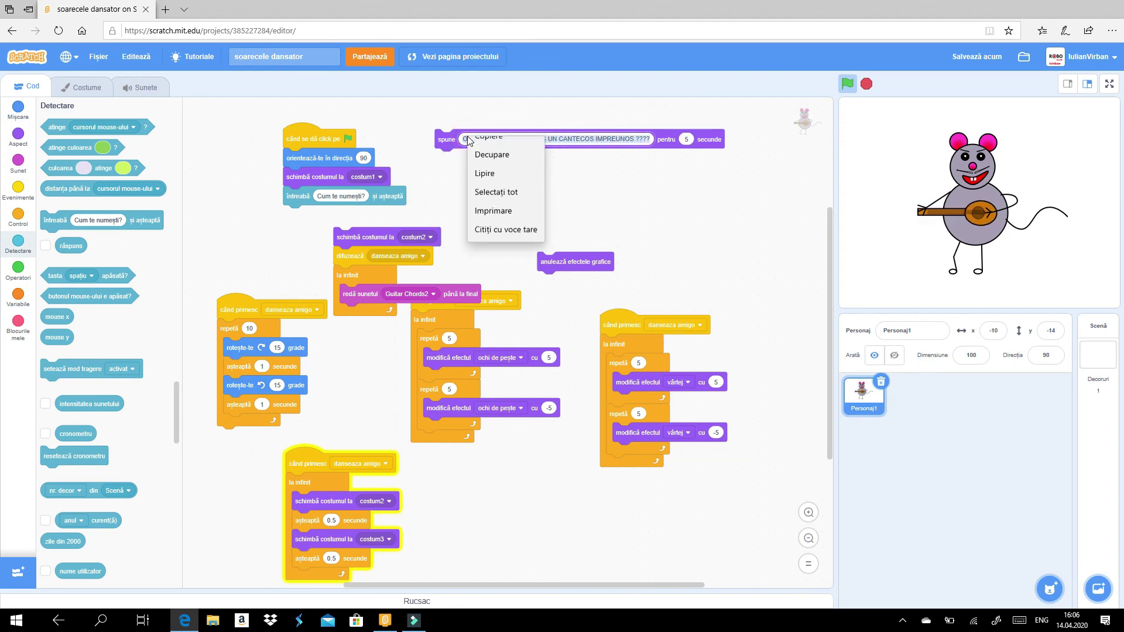
{"action": "left_click", "coordinate": [486, 148]}
{"action": "left_click", "coordinate": [346, 196]}
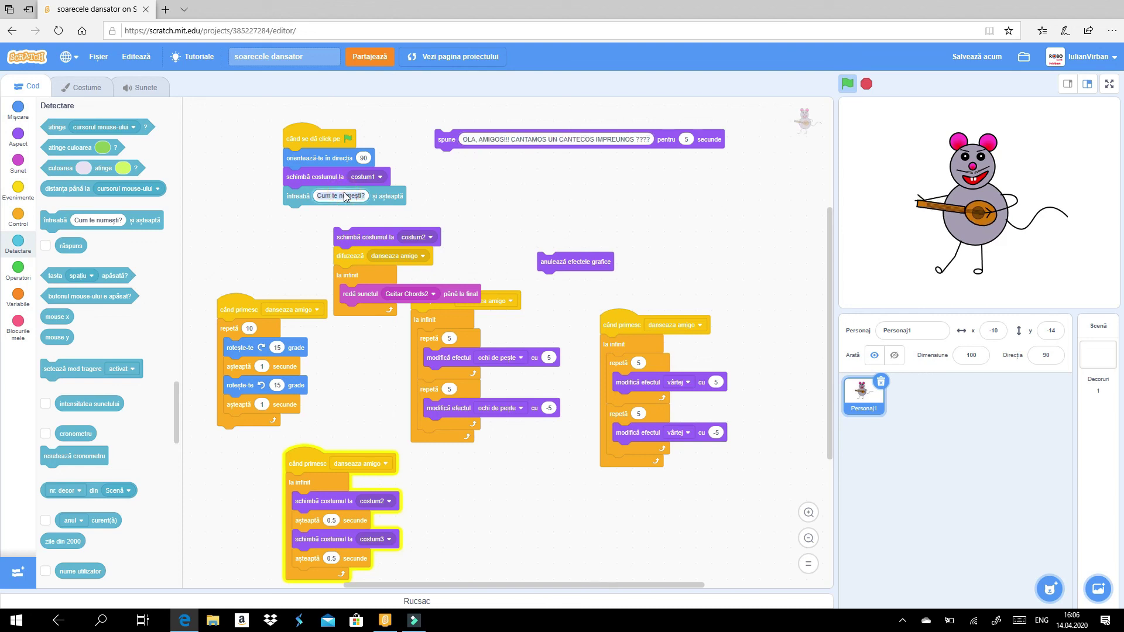
{"action": "right_click", "coordinate": [346, 197]}
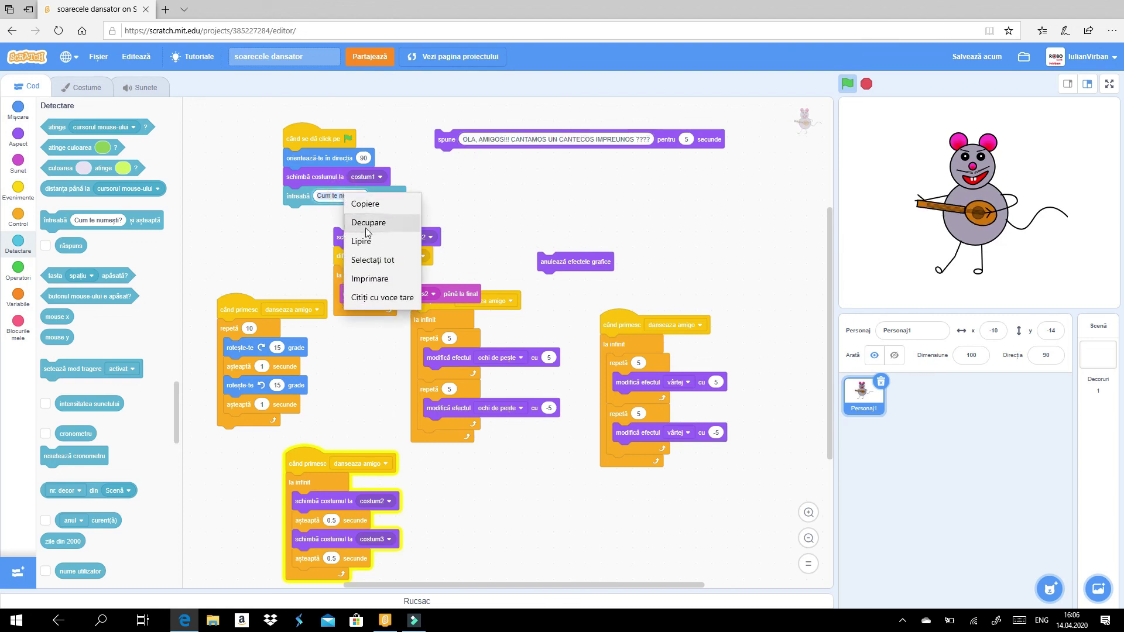
{"action": "left_click", "coordinate": [373, 242]}
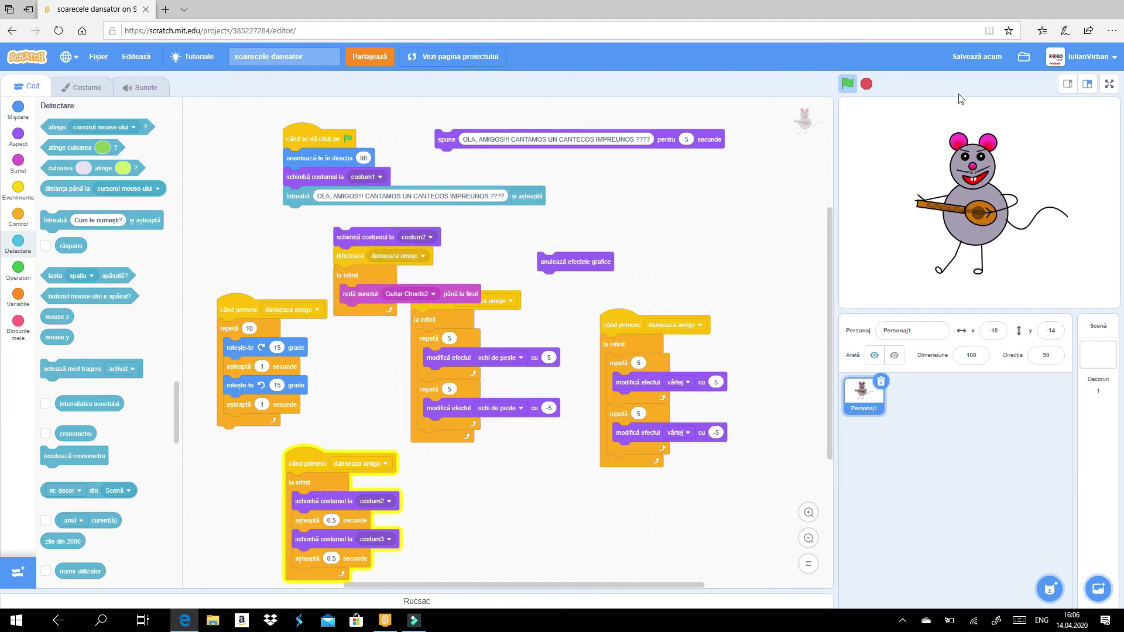
Run the project at full-screen size to test the mouse's greeting question
{"action": "left_click", "coordinate": [1109, 84]}
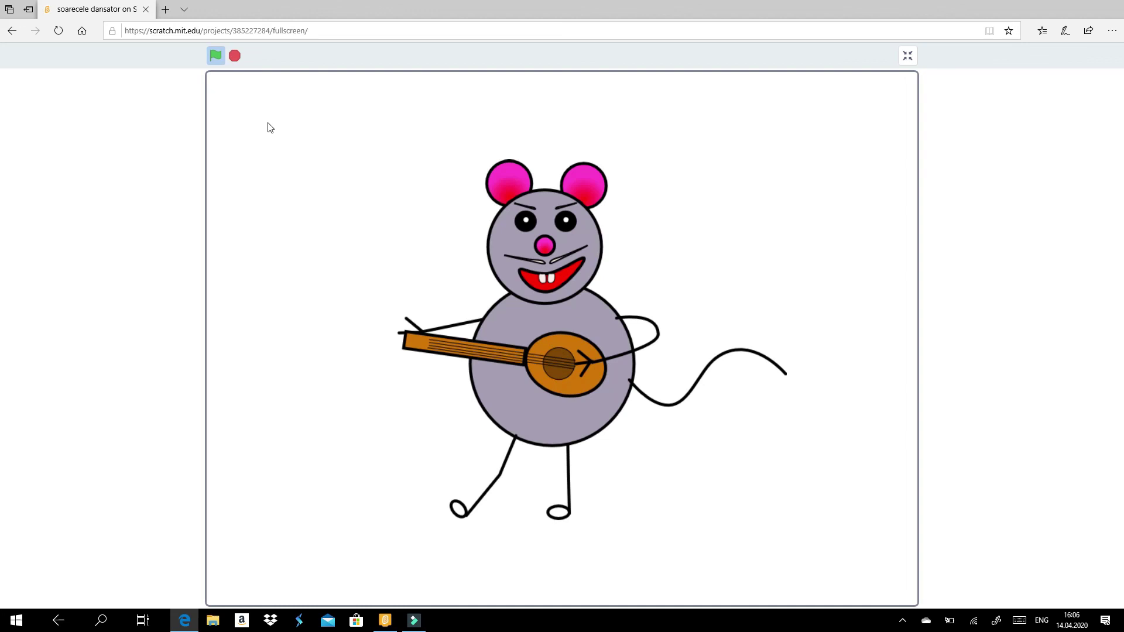
{"action": "left_click", "coordinate": [215, 55]}
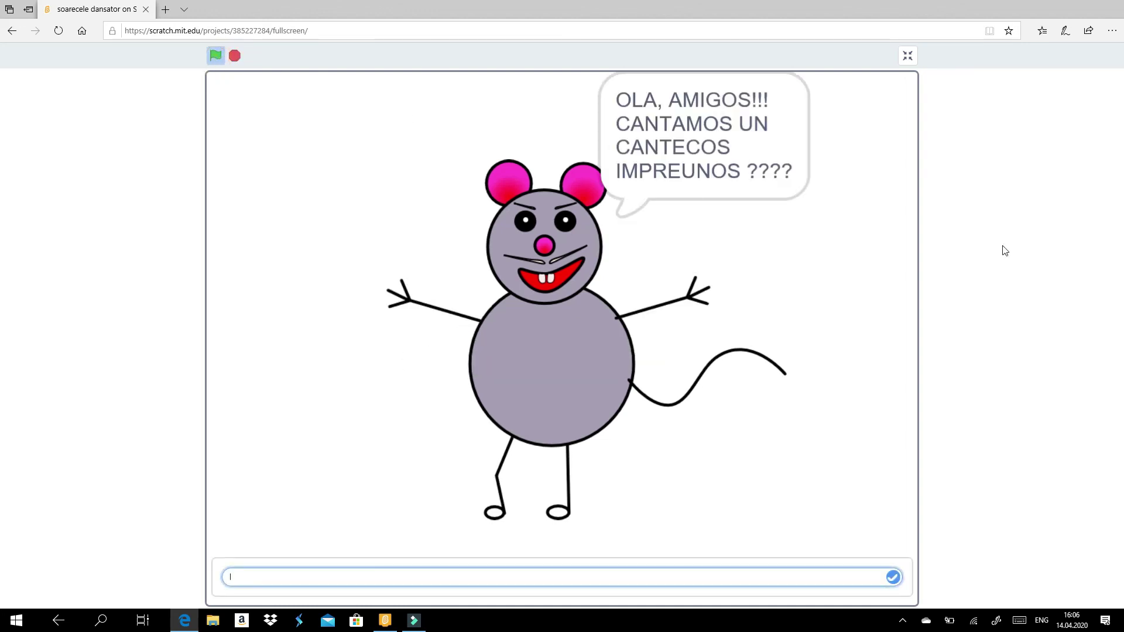